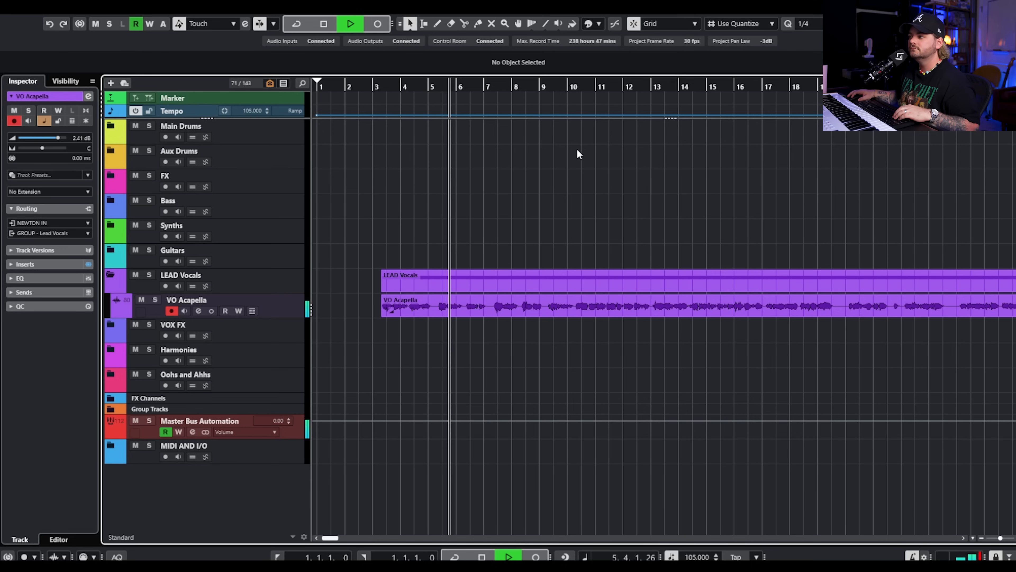
# Listen through the VO Acapella vocal, skipping ahead to about bars 9 and 15, with auto-scroll enabled for the final section.
pyautogui.press('space')
pyautogui.moveTo(555, 88); pyautogui.dragTo(548, 89)
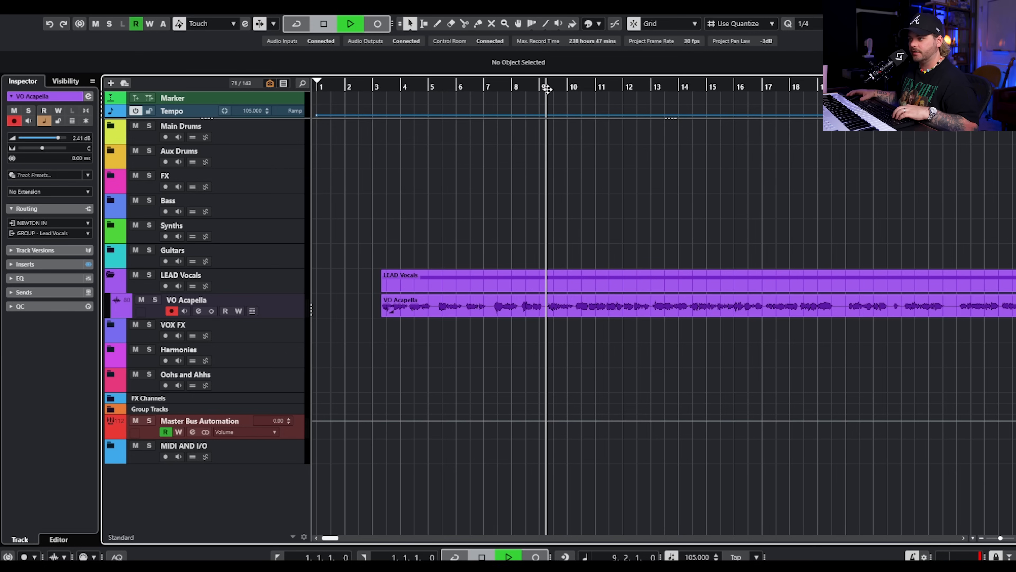
pyautogui.press('space')
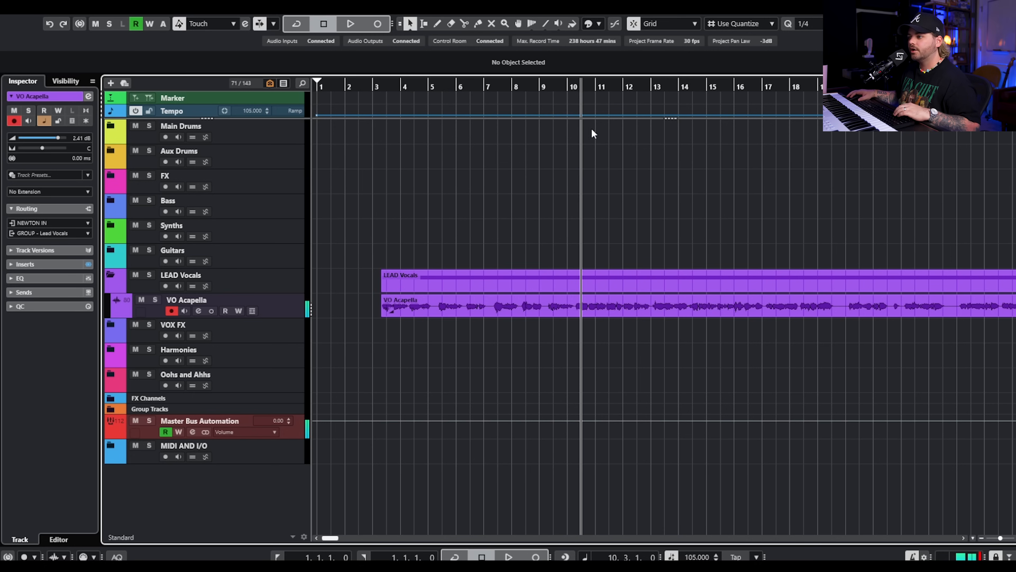
pyautogui.press('space')
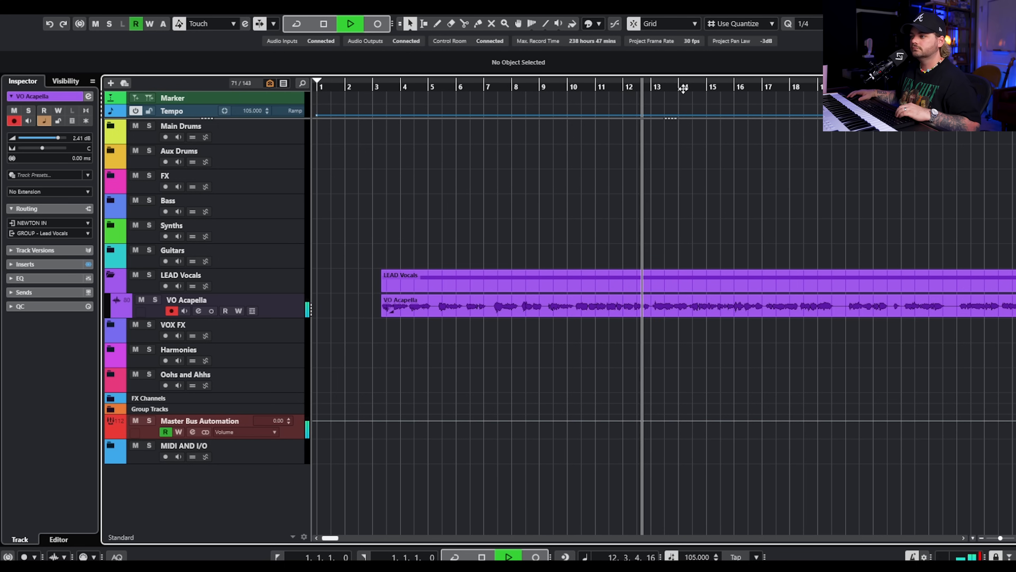
pyautogui.press('space')
pyautogui.click(704, 90)
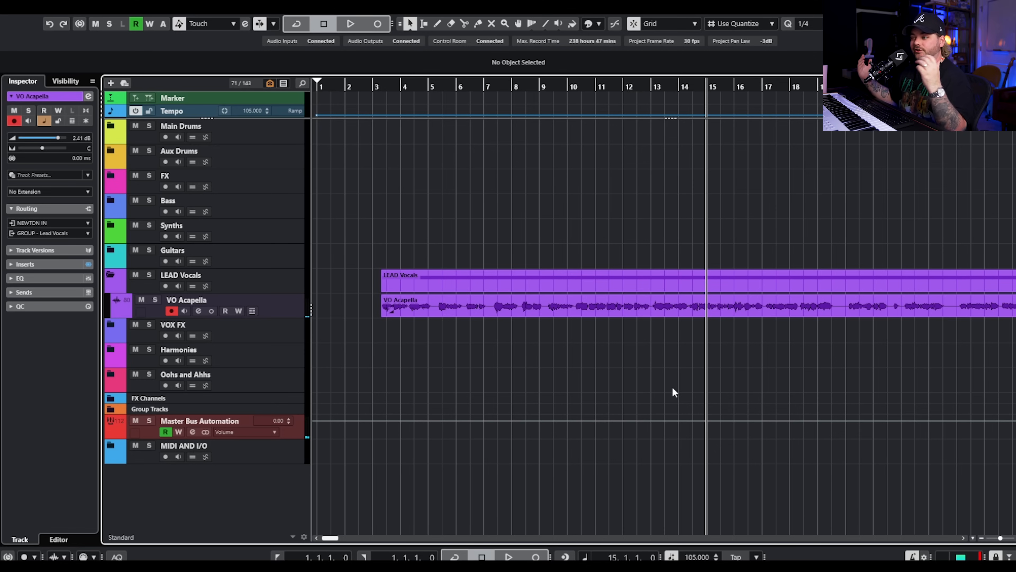
pyautogui.press('space')
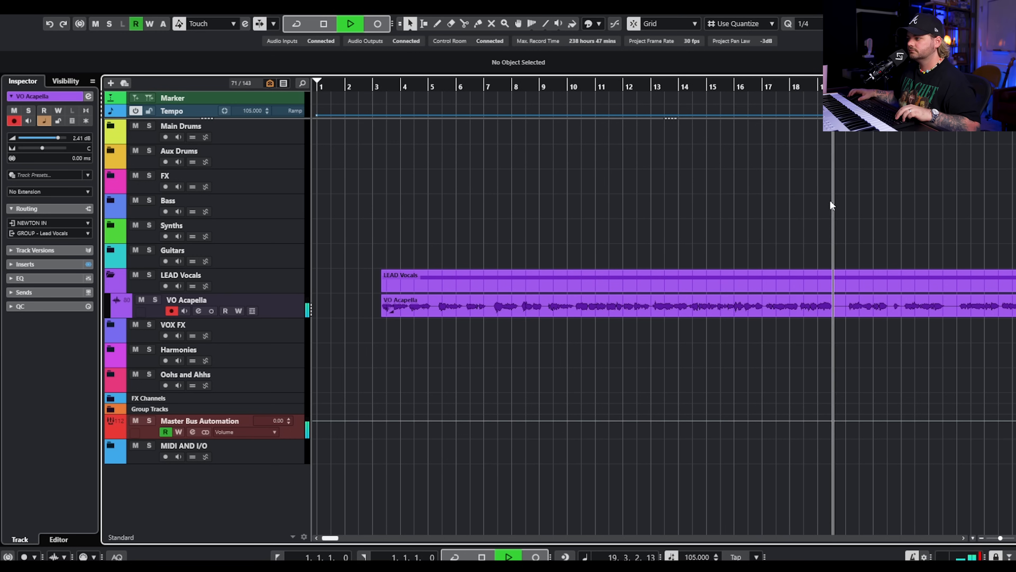
pyautogui.press('f')
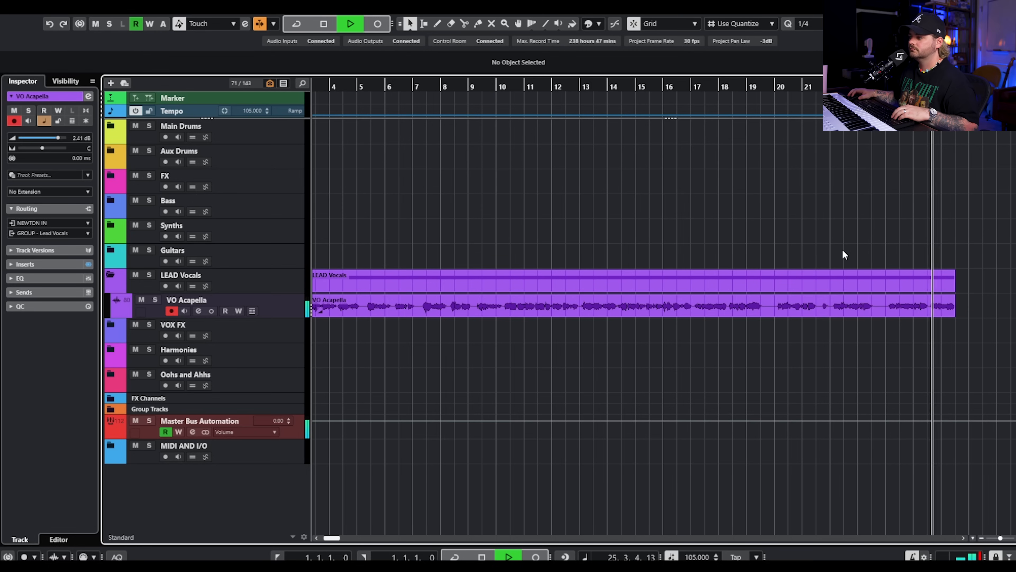
pyautogui.press('space')
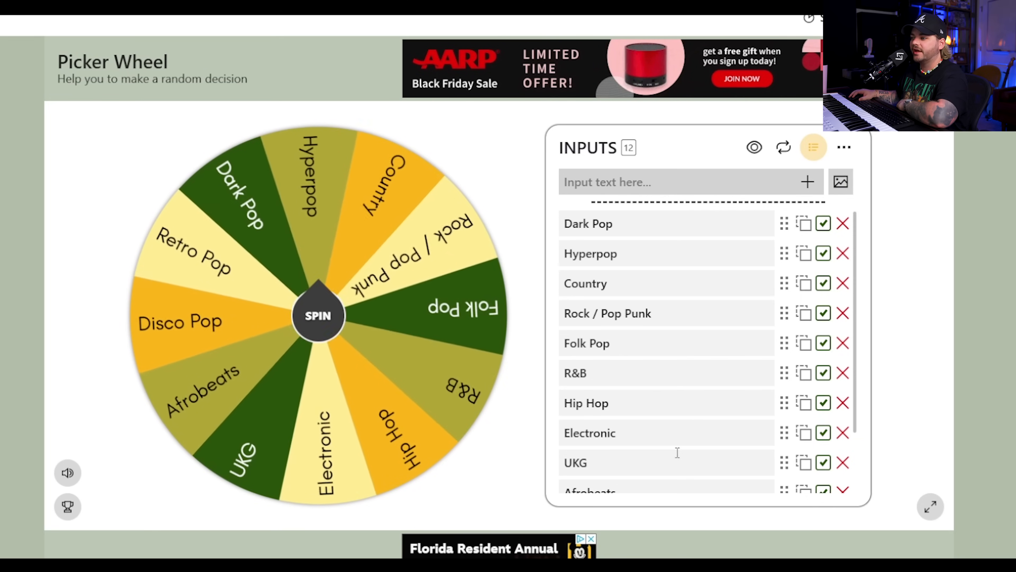
# In Picker Wheel, review the list of genre entries, spin the wheel for a genre and dismiss the result.
pyautogui.scroll(-2, 852, 396)
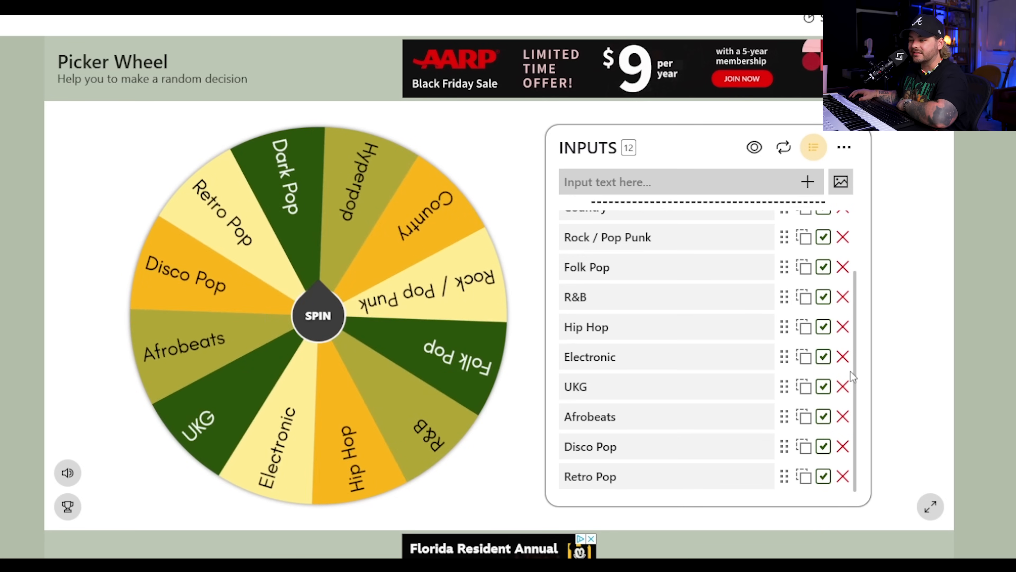
pyautogui.scroll(3, 856, 365)
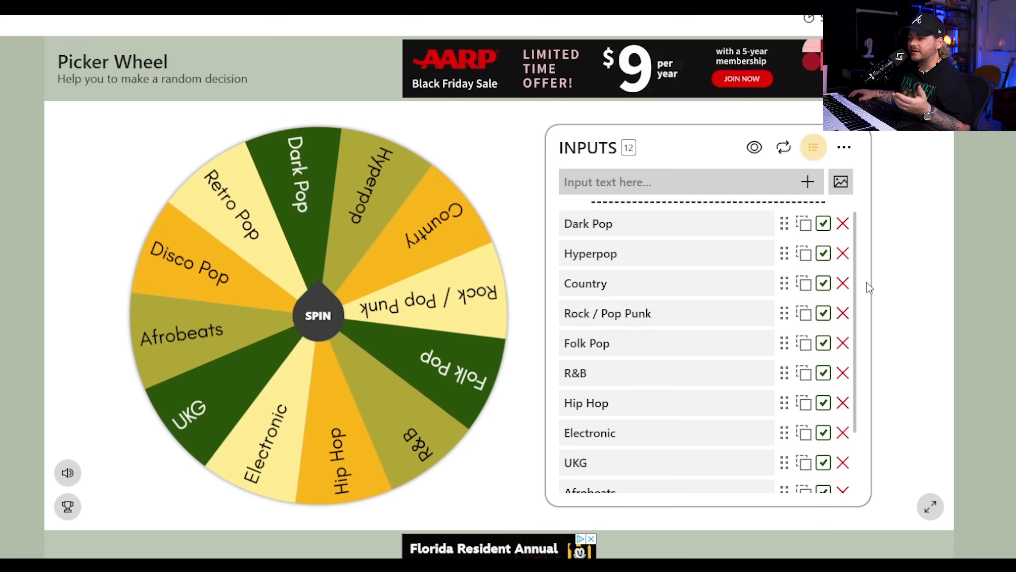
pyautogui.click(329, 316)
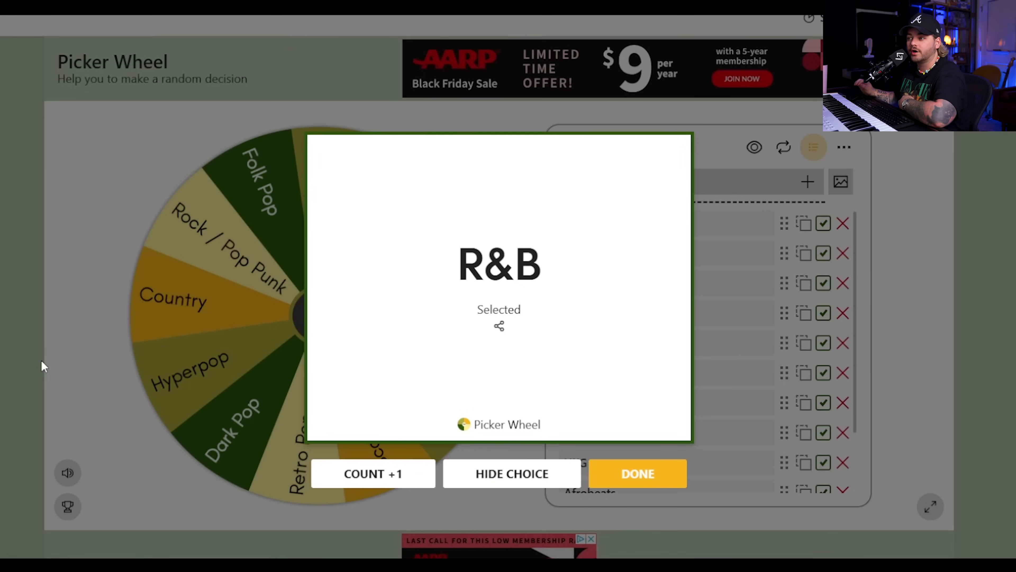
pyautogui.click(633, 476)
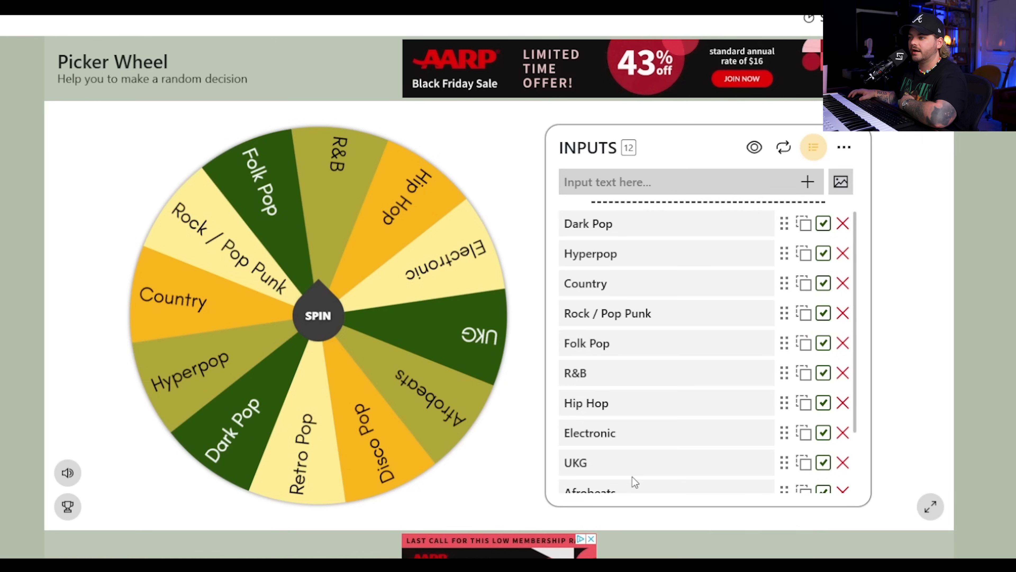
# Spin the genre wheel three more times, dismissing each result before the next spin.
pyautogui.click(320, 327)
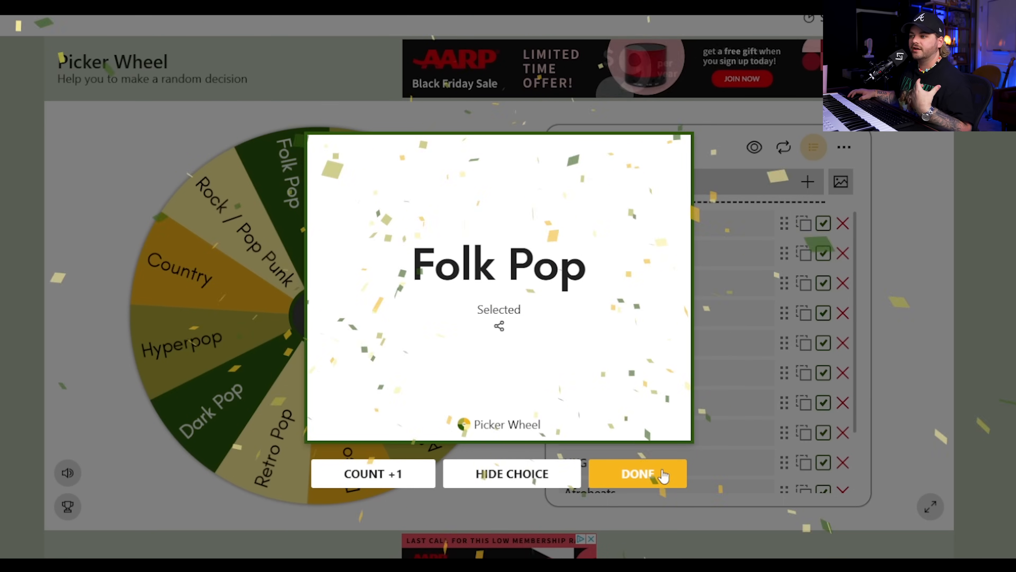
pyautogui.click(663, 476)
pyautogui.click(318, 317)
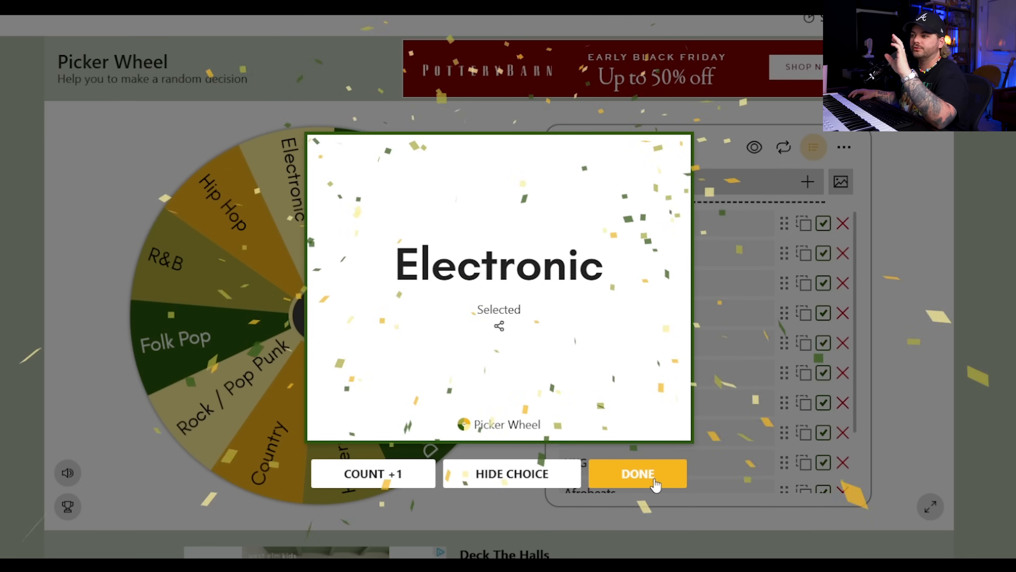
pyautogui.click(655, 484)
pyautogui.click(320, 320)
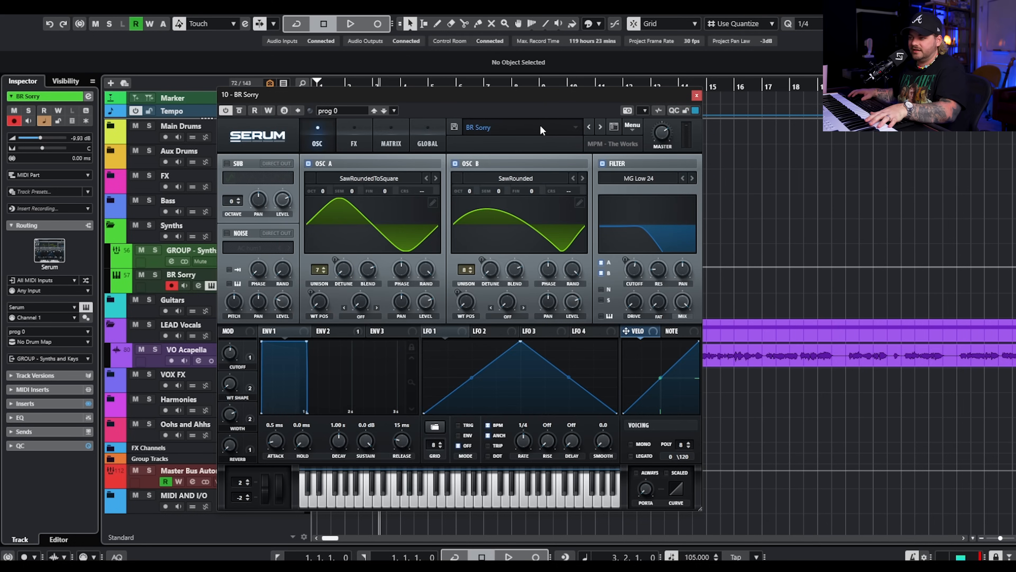
# In Cubase, close the BR Sorry Serum window and play the vocal from bar 3 to try out the synth against it.
pyautogui.click(696, 95)
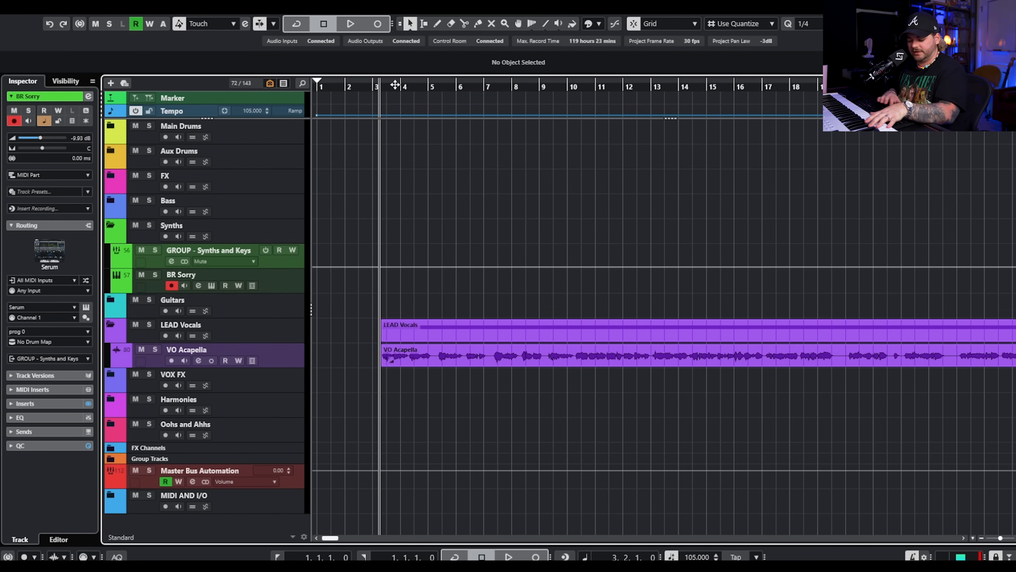
pyautogui.press('space')
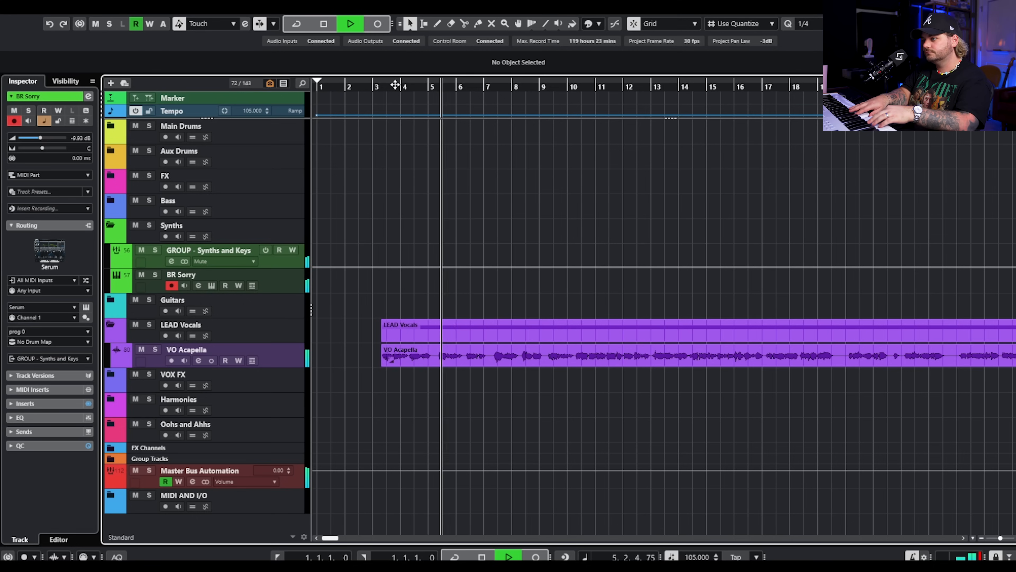
pyautogui.press('space')
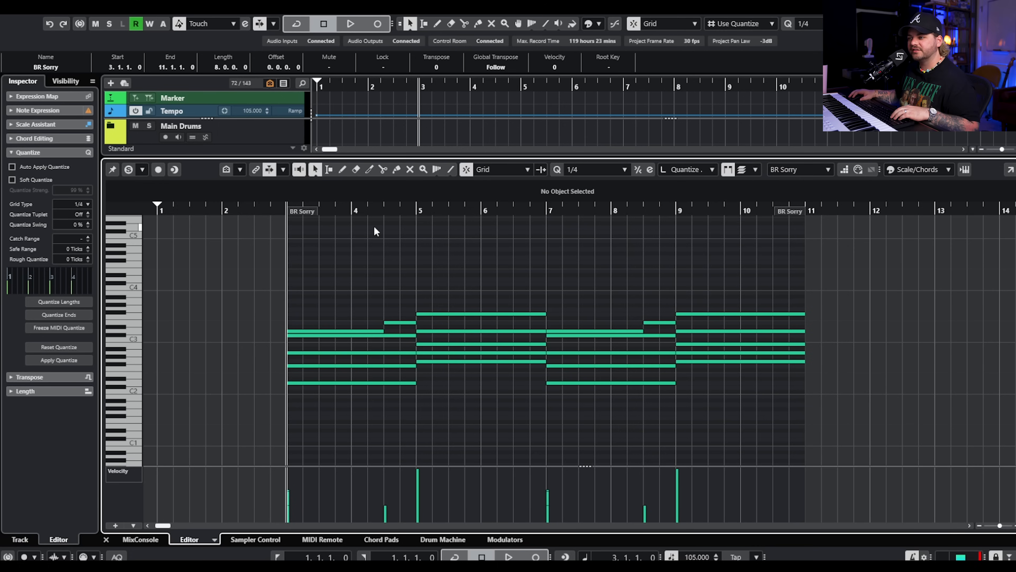
# Play back the BR Sorry chord part in the Key Editor with auto-scroll, close the editor and deselect the part.
pyautogui.press('space')
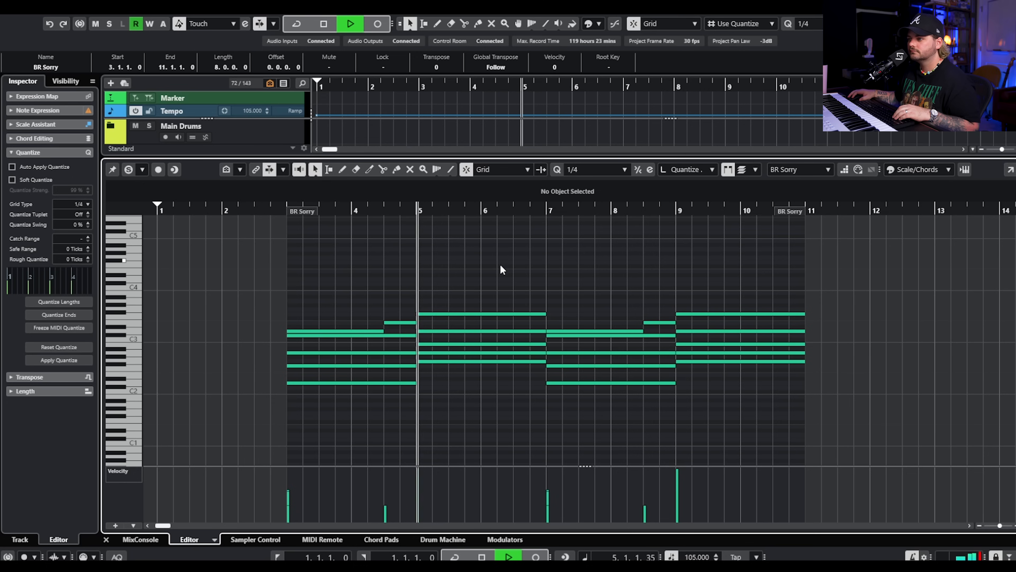
pyautogui.press('f')
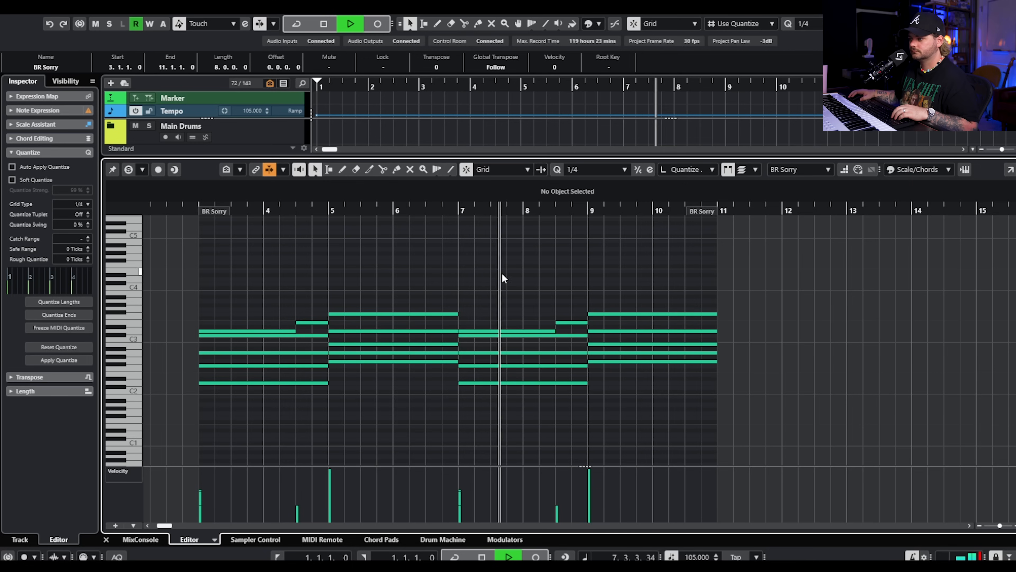
pyautogui.press('space')
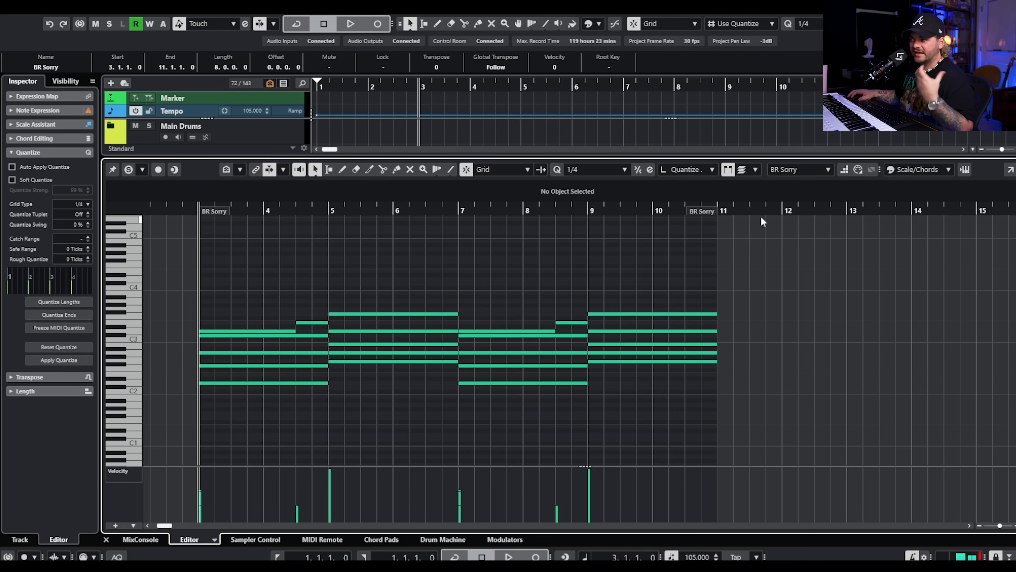
pyautogui.press('Return')
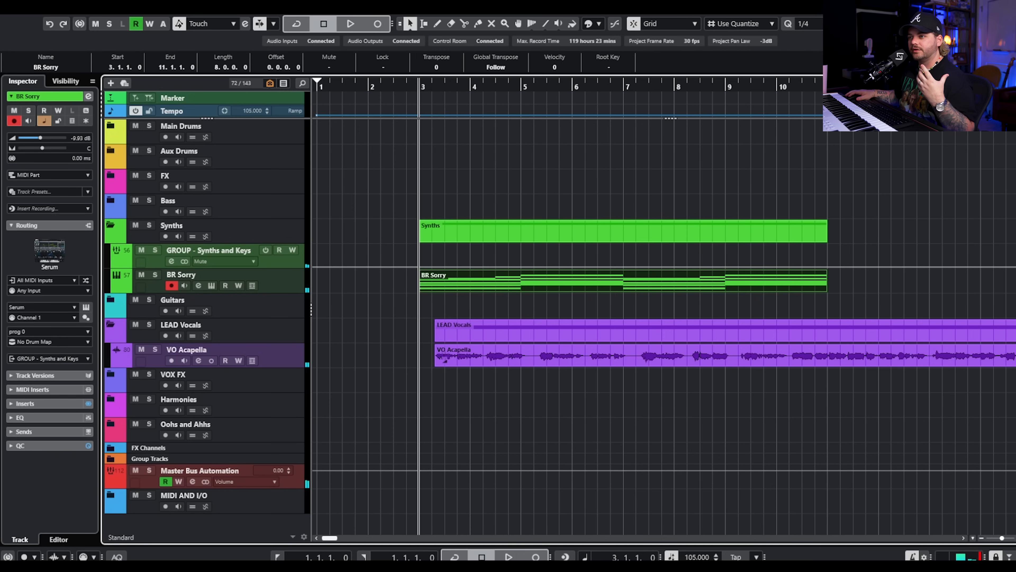
pyautogui.click(665, 197)
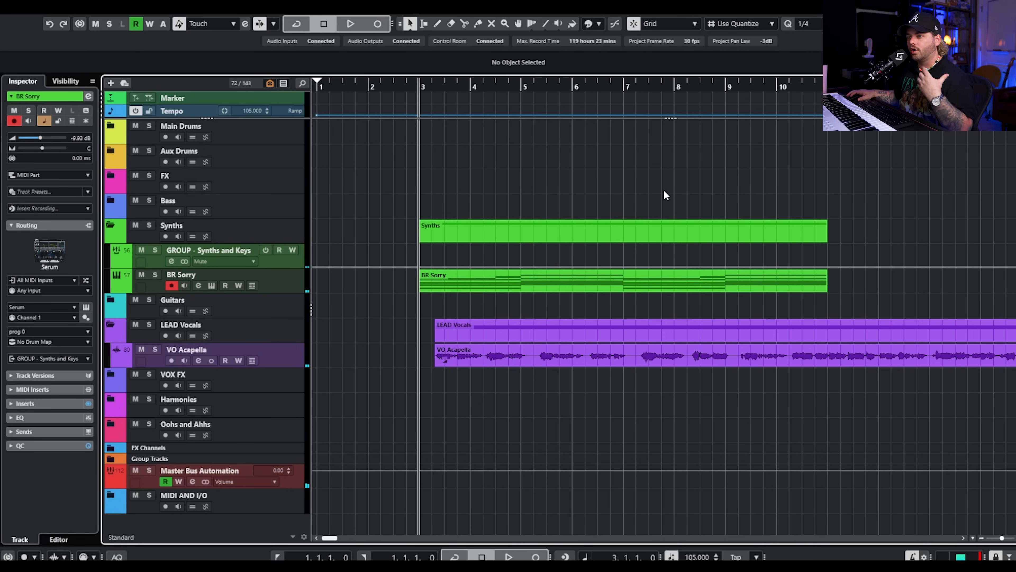
# Duplicate the BR Sorry instrument track with its chord part and open the copy's Serum instance.
pyautogui.rightClick(283, 292)
pyautogui.press('Escape')
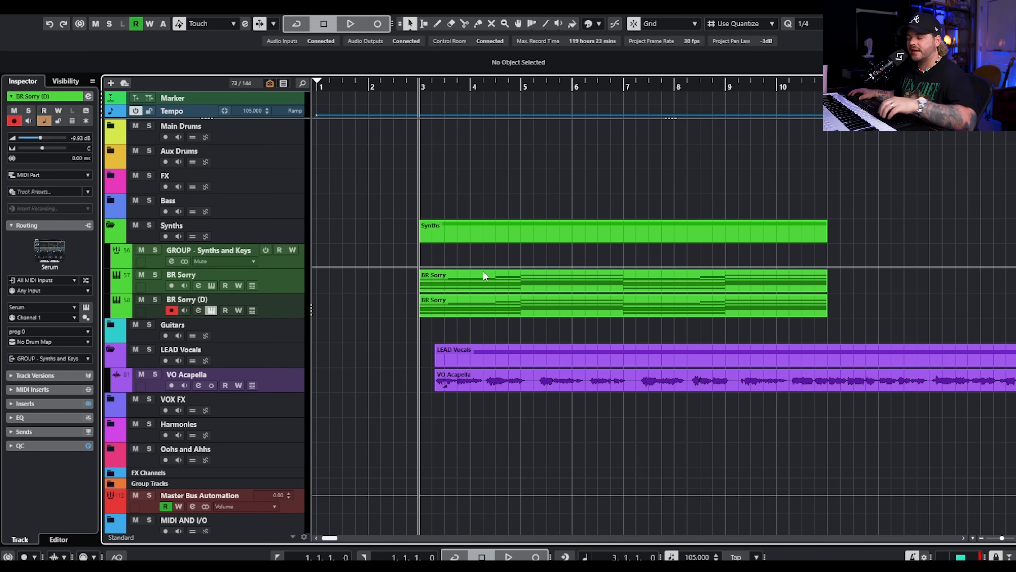
pyautogui.click(207, 311)
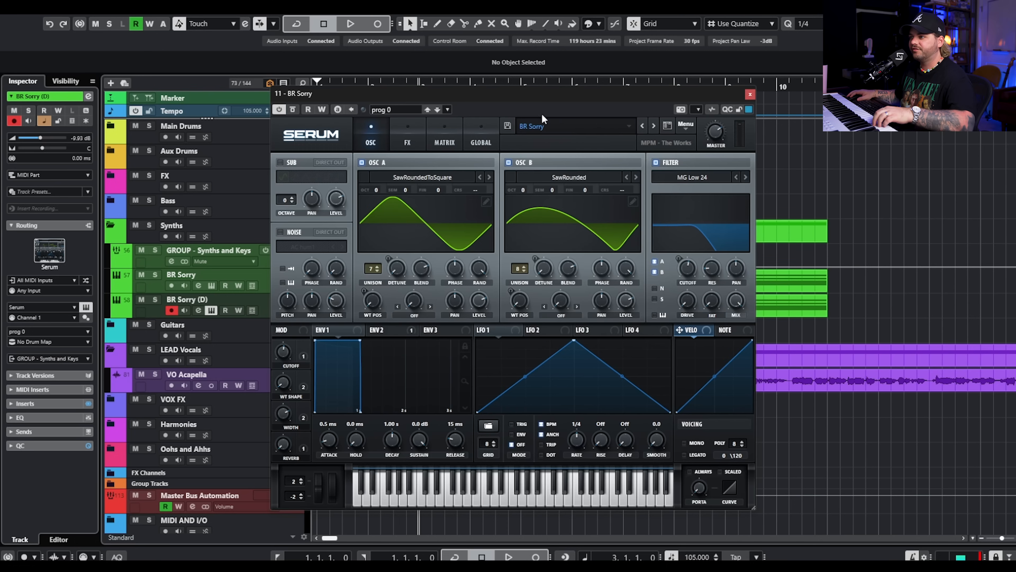
# Load the KY Bed preset from Make Pop Music - The Works into the duplicated track's Serum, then close the plug-in window.
pyautogui.click(538, 126)
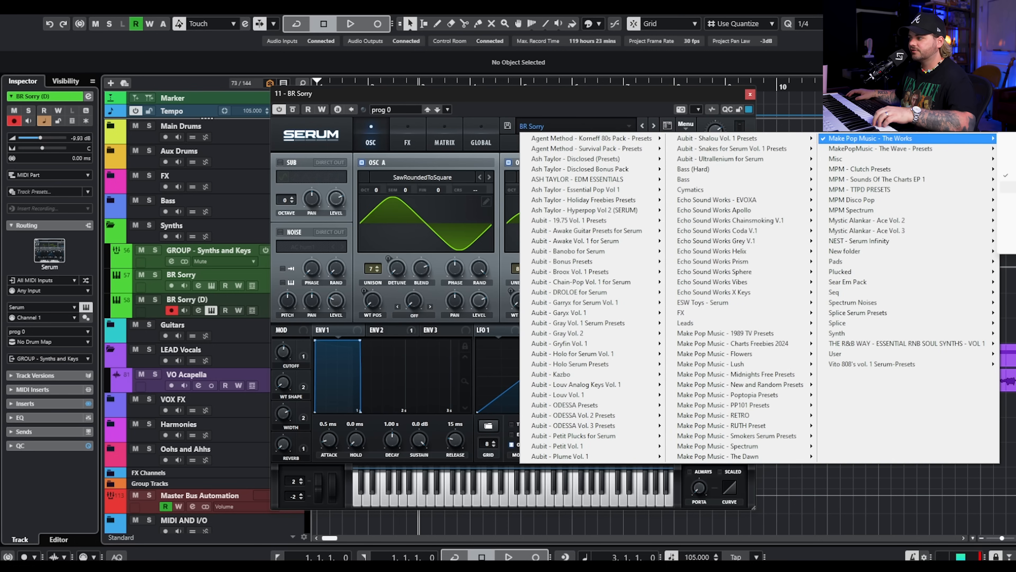
pyautogui.click(1008, 186)
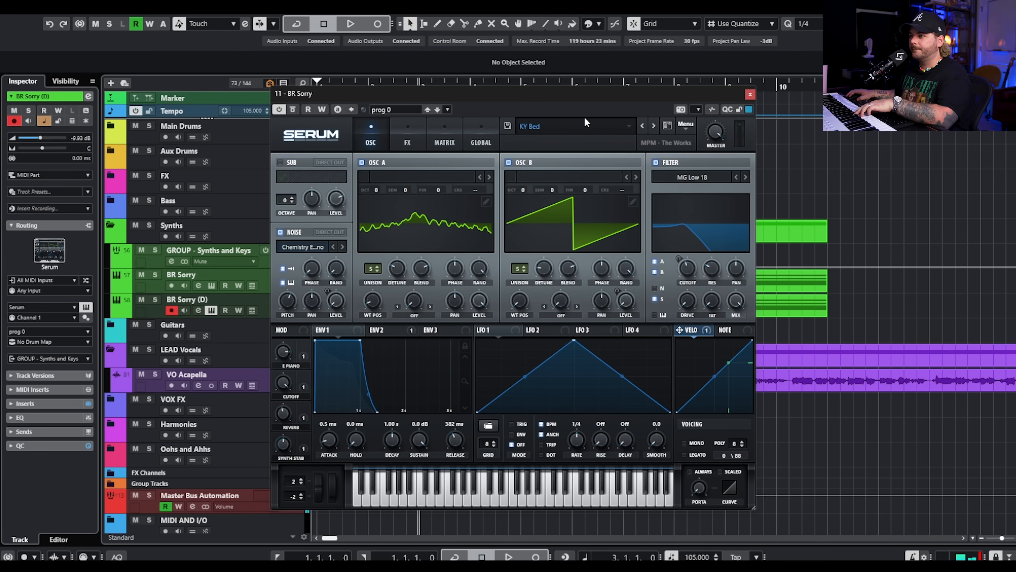
pyautogui.moveTo(513, 91); pyautogui.dragTo(464, 101)
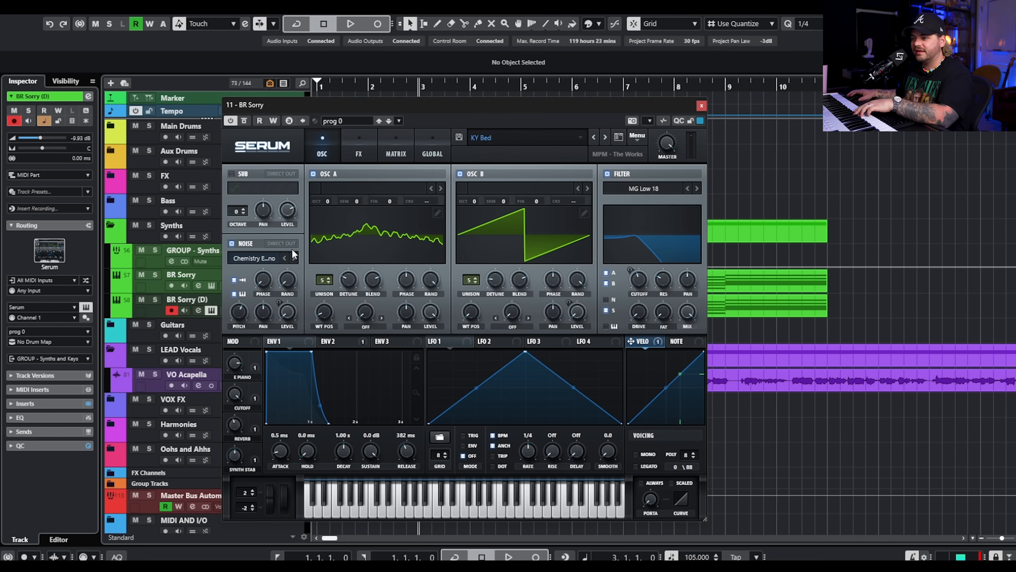
pyautogui.moveTo(234, 354); pyautogui.dragTo(241, 436)
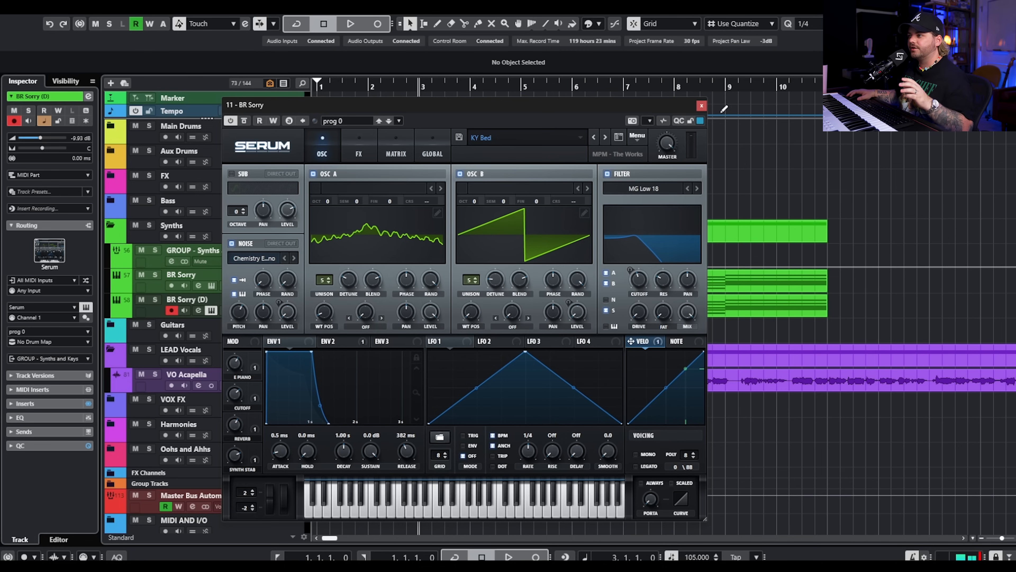
pyautogui.click(702, 106)
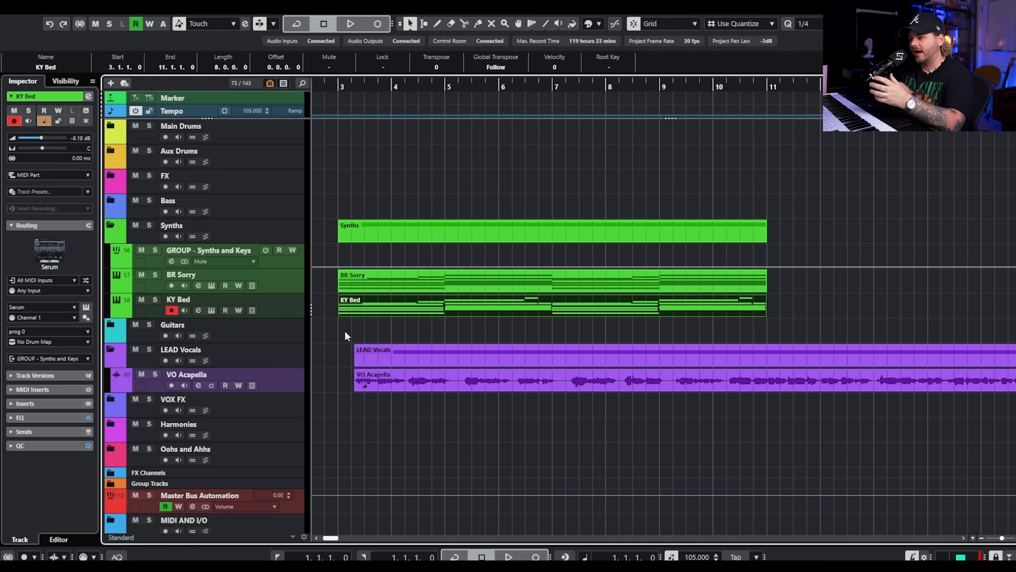
# Add a new Serum instrument track below the KY Bed track.
pyautogui.rightClick(281, 312)
pyautogui.moveTo(360, 317)
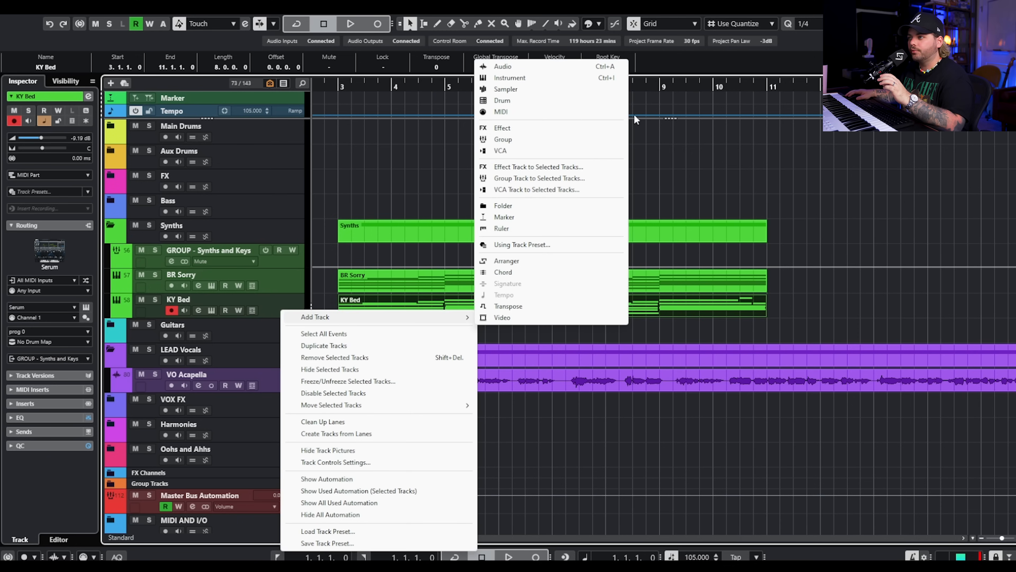
pyautogui.click(561, 75)
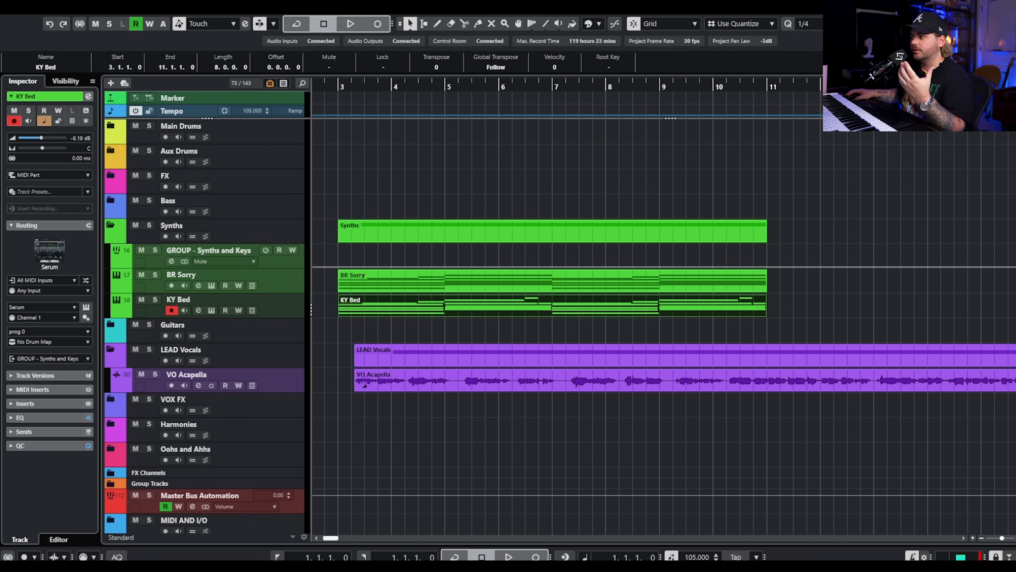
pyautogui.click(448, 312)
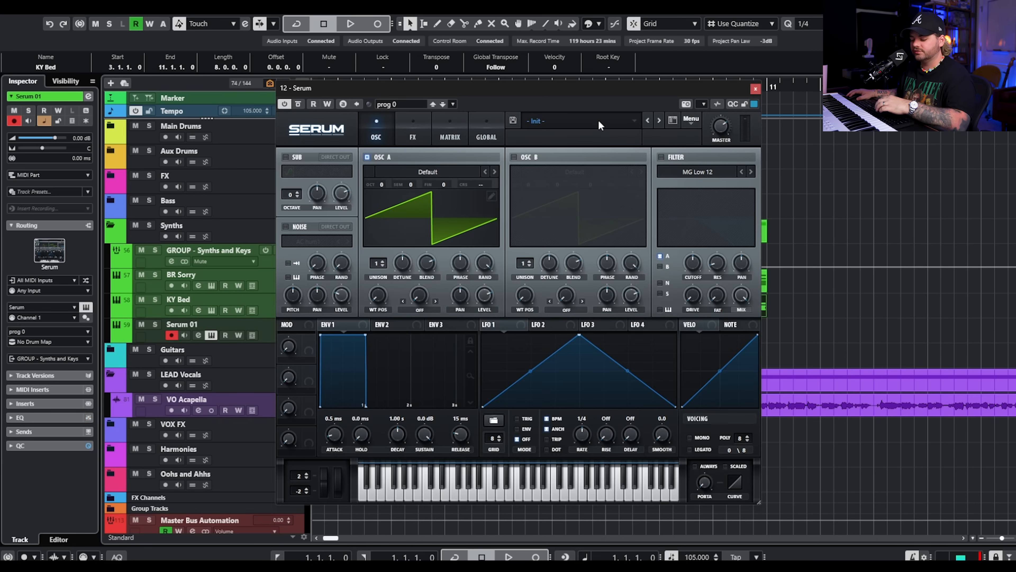
# Load the PD Airshow preset from Make Pop Music - The Works into the new Serum track, then switch on to PD Blade.
pyautogui.click(600, 125)
pyautogui.moveTo(897, 133)
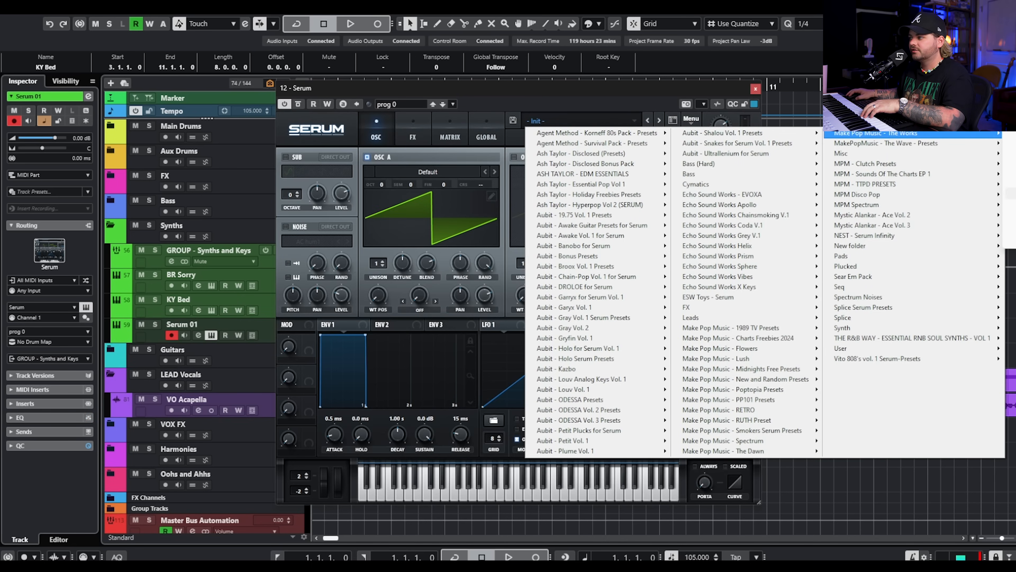
pyautogui.click(1010, 206)
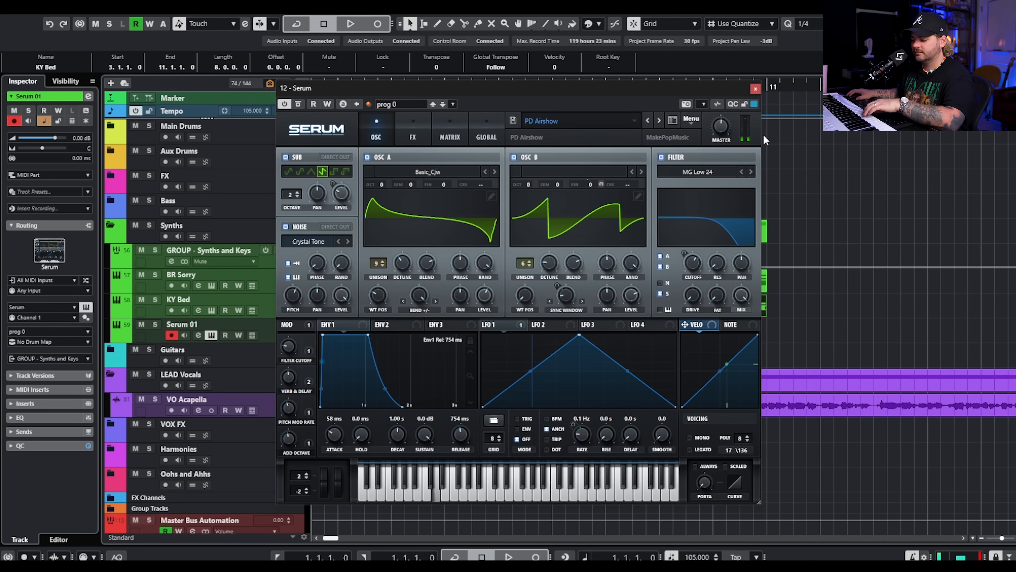
pyautogui.click(659, 119)
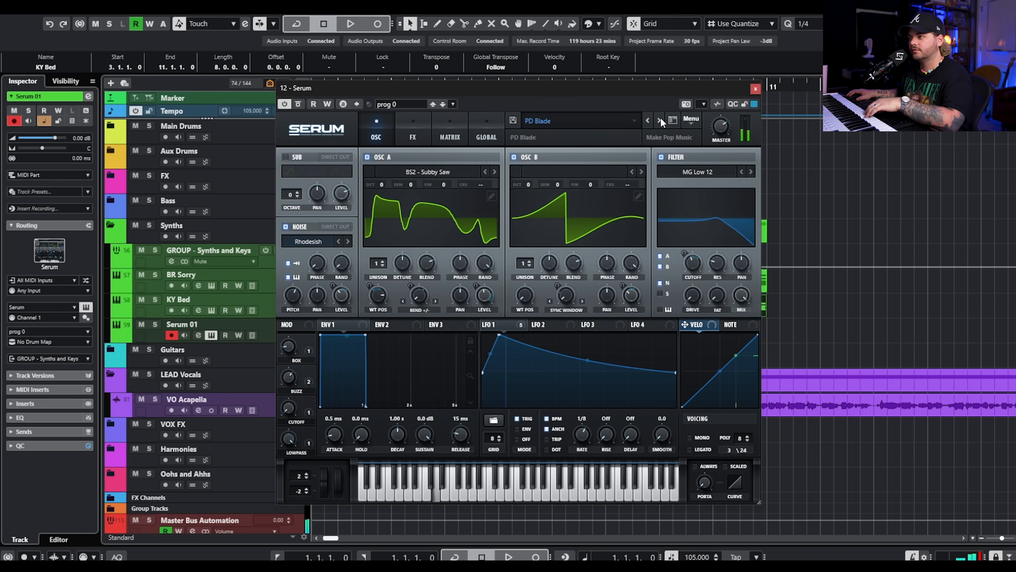
# Audition further pad presets in the new Serum instance, including PD Blossom and PD Feast Your Eyes.
pyautogui.click(660, 119)
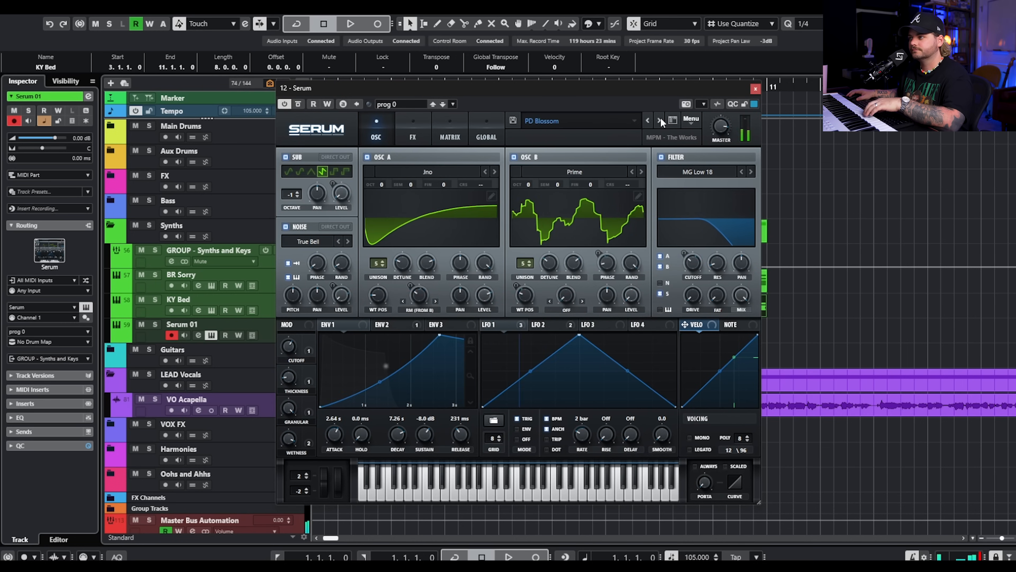
pyautogui.click(660, 118)
pyautogui.click(660, 119)
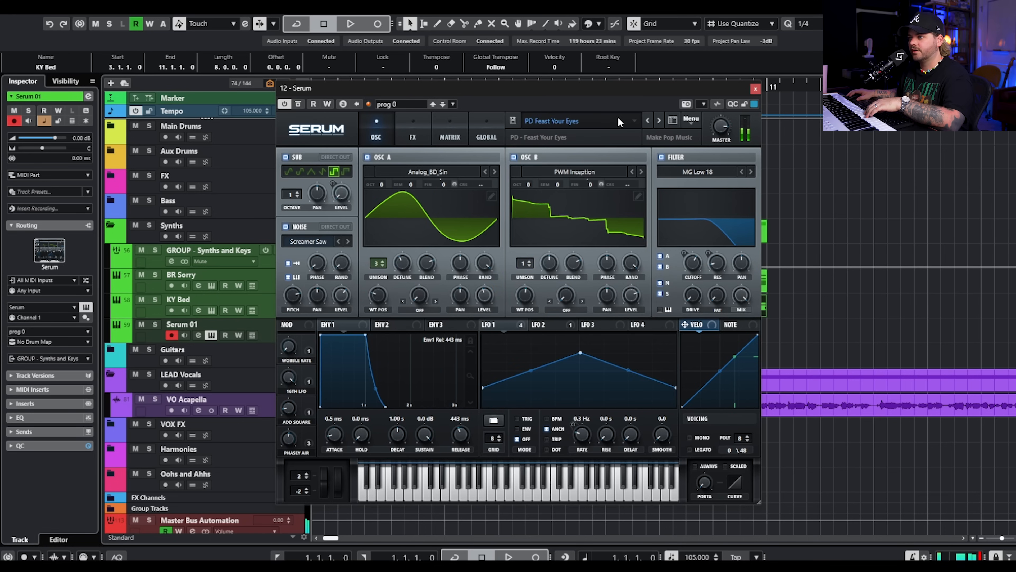
pyautogui.click(627, 118)
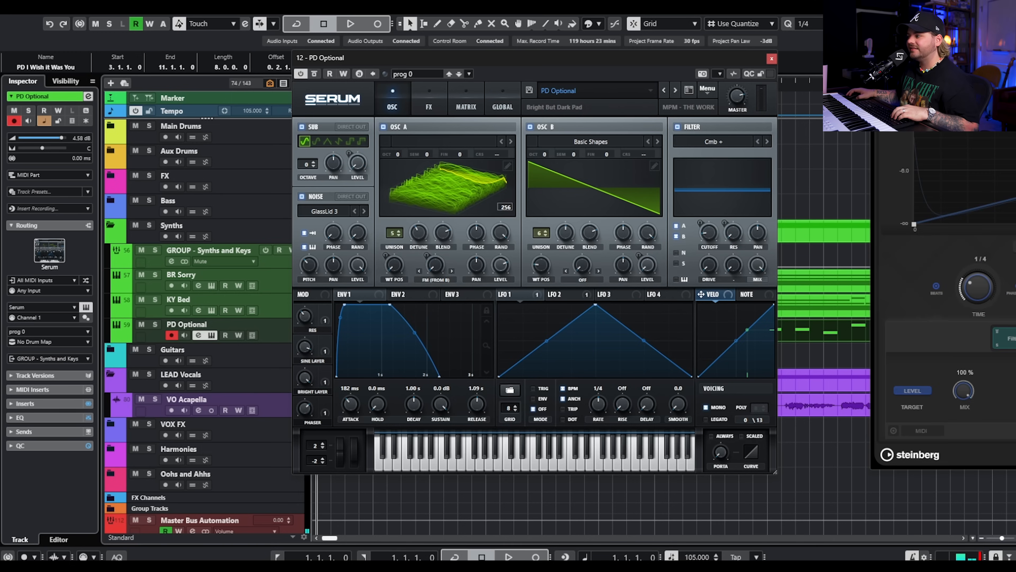
# Bring the PD Optional track's FX Modulator and AutoPan inserts into view, inspect their settings, and close all open plug-in windows.
pyautogui.moveTo(952, 36); pyautogui.dragTo(361, 45)
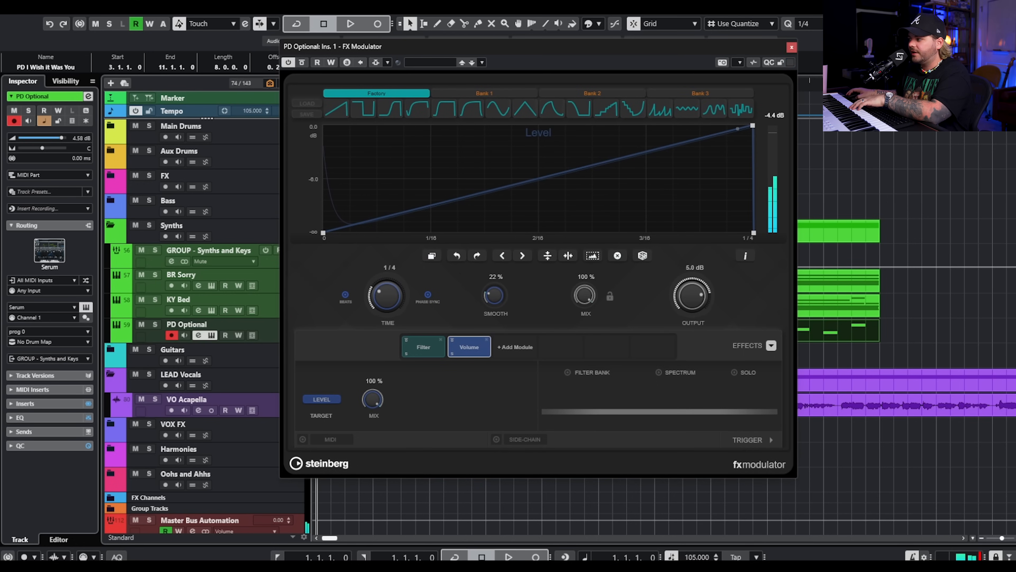
pyautogui.moveTo(1003, 116); pyautogui.dragTo(627, 98)
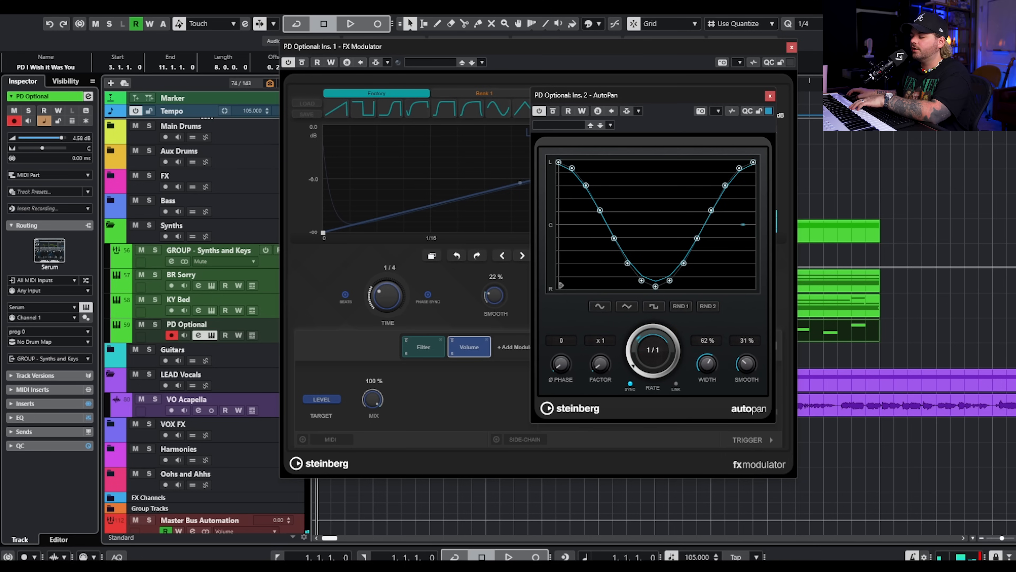
pyautogui.moveTo(1015, 150); pyautogui.dragTo(636, 113)
pyautogui.click(832, 113)
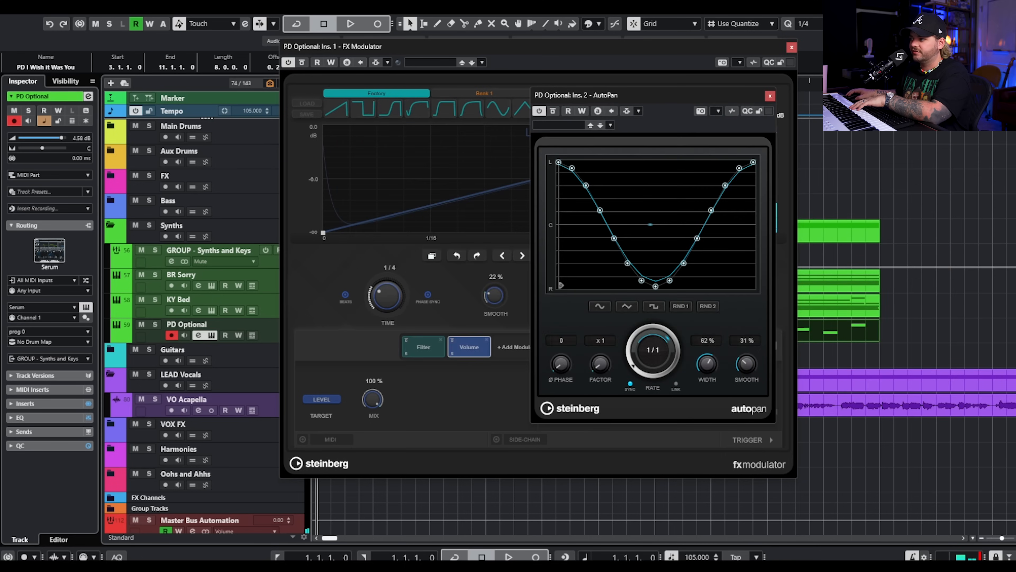
pyautogui.click(770, 97)
pyautogui.click(791, 48)
pyautogui.click(770, 59)
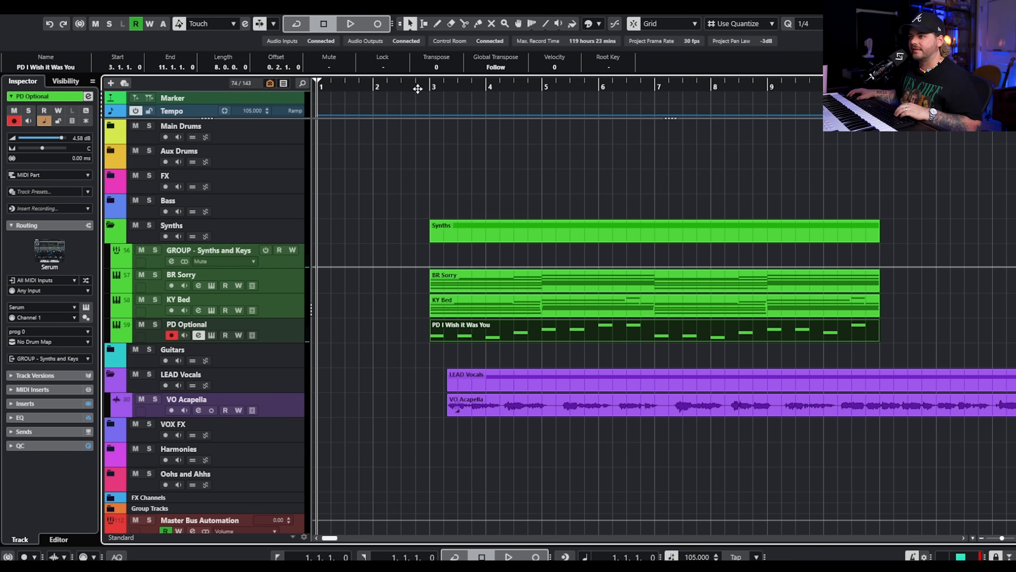
# Play back the BR Sorry, KY Bed and PD Optional synth layers together with the acapella, then stop playback.
pyautogui.click(413, 87)
pyautogui.press('space')
pyautogui.click(578, 178)
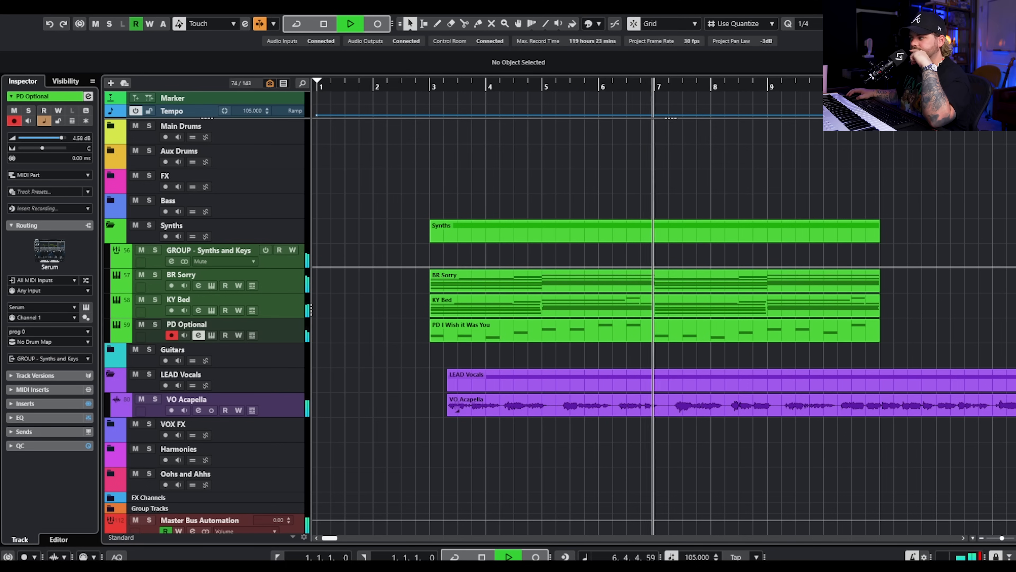
pyautogui.click(963, 203)
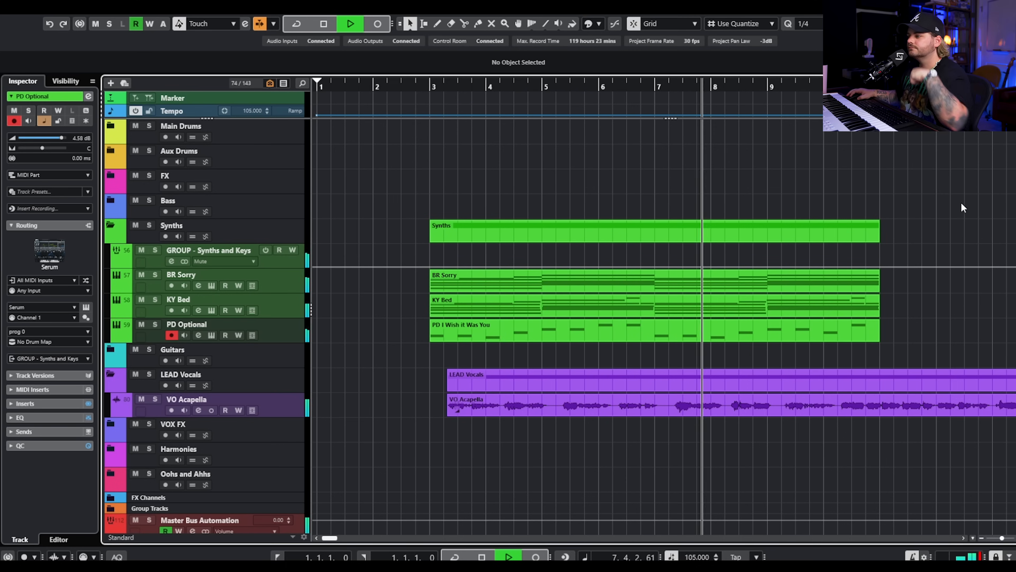
pyautogui.press('g')
pyautogui.press('space')
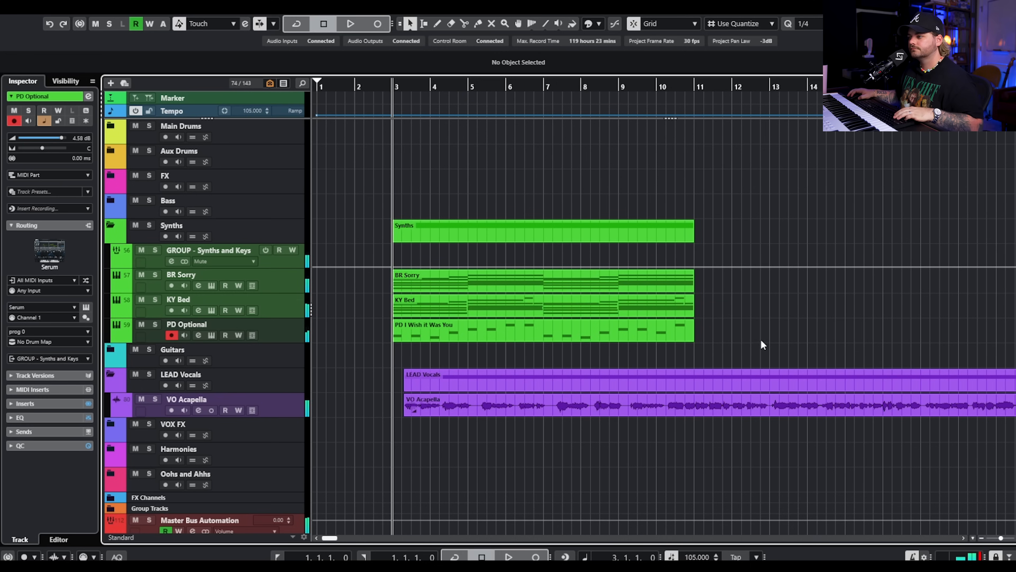
pyautogui.press('h')
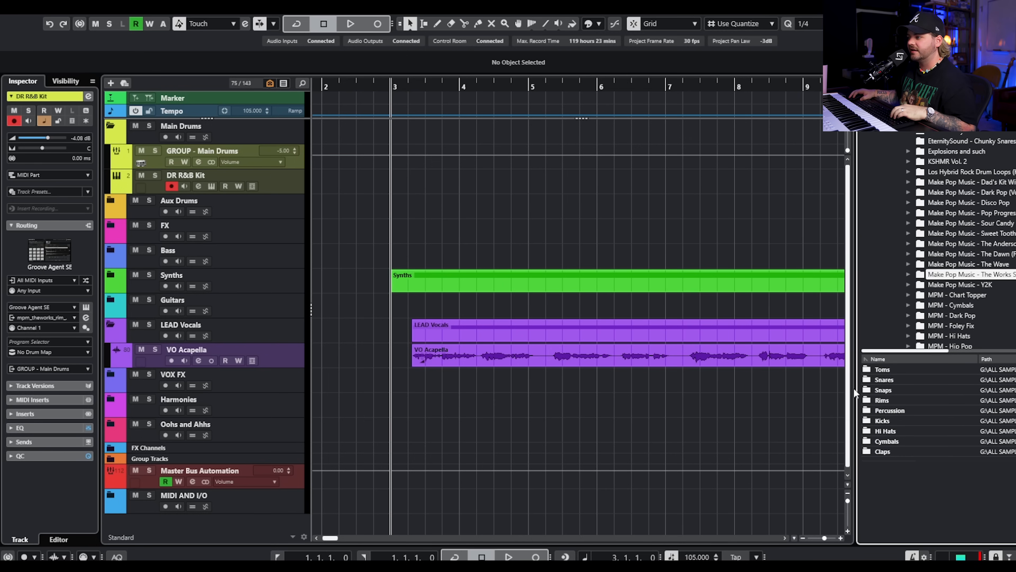
# Audition the kick samples in the Hip Hop, Trap, R&B folder of Make Pop Music - The Works, ending on mpm_theworks_kick_hiphop_chase.
pyautogui.doubleClick(895, 421)
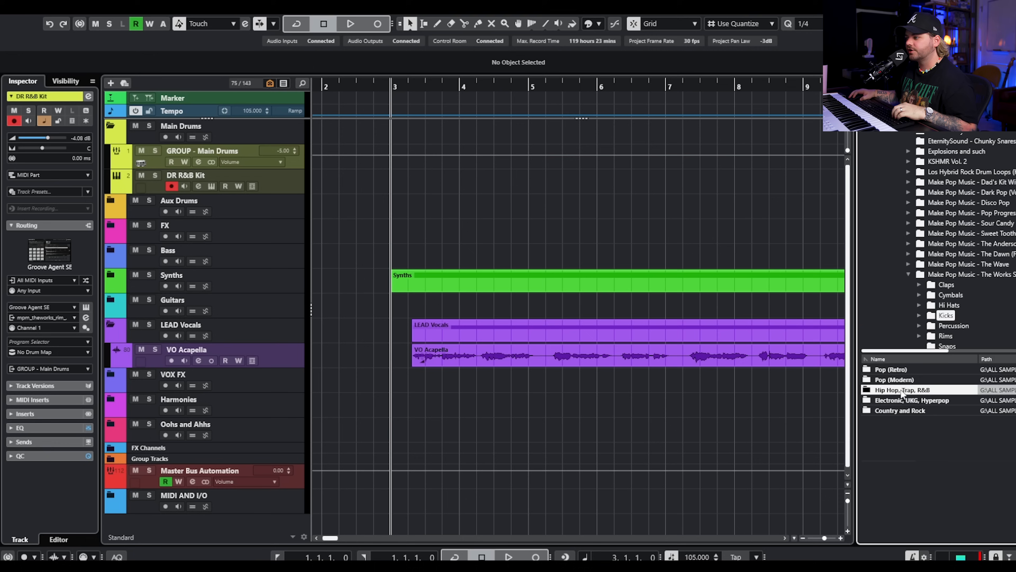
pyautogui.doubleClick(906, 390)
pyautogui.click(916, 369)
pyautogui.press('Down')
pyautogui.press('Down')
pyautogui.press('Down')
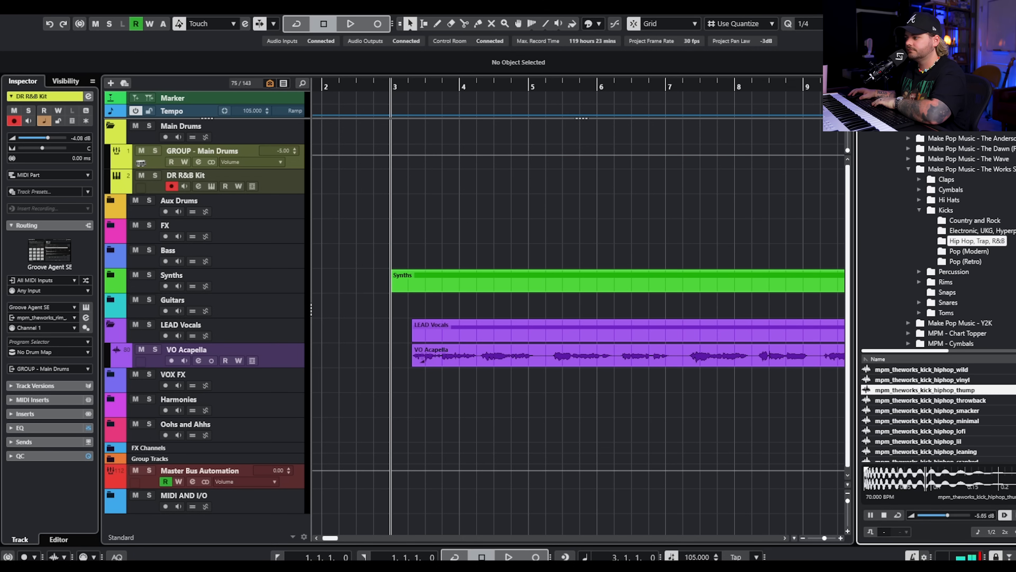
pyautogui.press('Down')
pyautogui.press('Up')
pyautogui.press('Up')
pyautogui.press('Up')
pyautogui.press('Down')
pyautogui.press('Down')
pyautogui.press('Down')
pyautogui.scroll(-4, 972, 424)
pyautogui.press('Down')
pyautogui.click(981, 440)
pyautogui.press('Down')
pyautogui.press('Up')
pyautogui.press('Up')
pyautogui.press('Down')
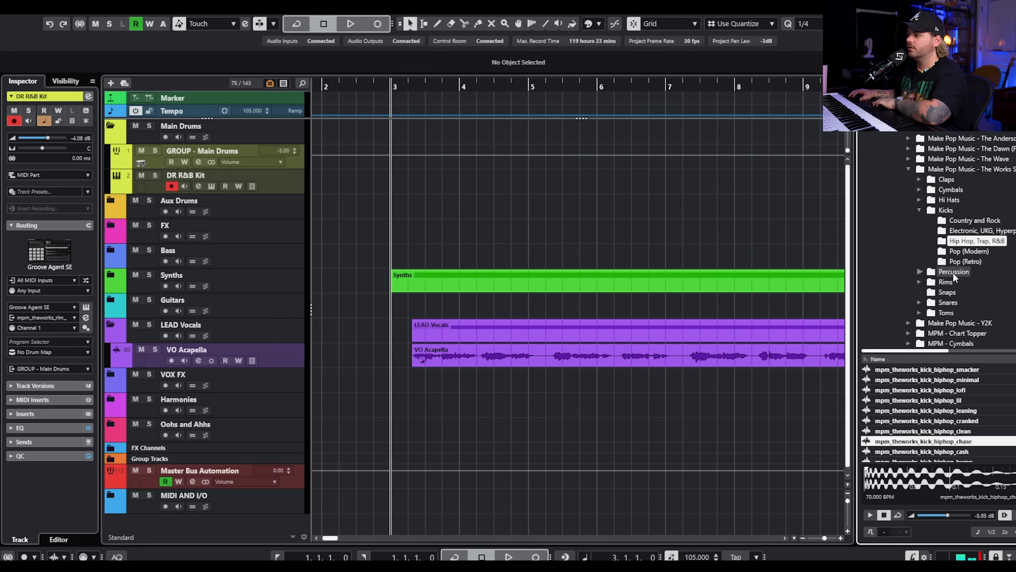
# Audition the rim snare samples in the Rims Main Snares folder, going through to mpm_theworks_rim_snare_afro and back to mpm_theworks_rim_snare_wider.
pyautogui.click(946, 282)
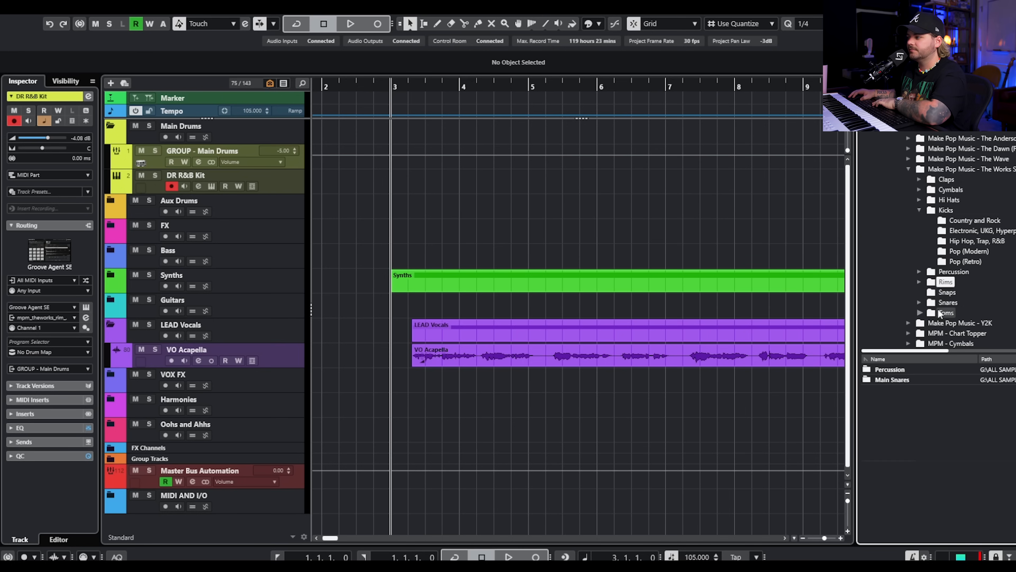
pyautogui.doubleClick(911, 379)
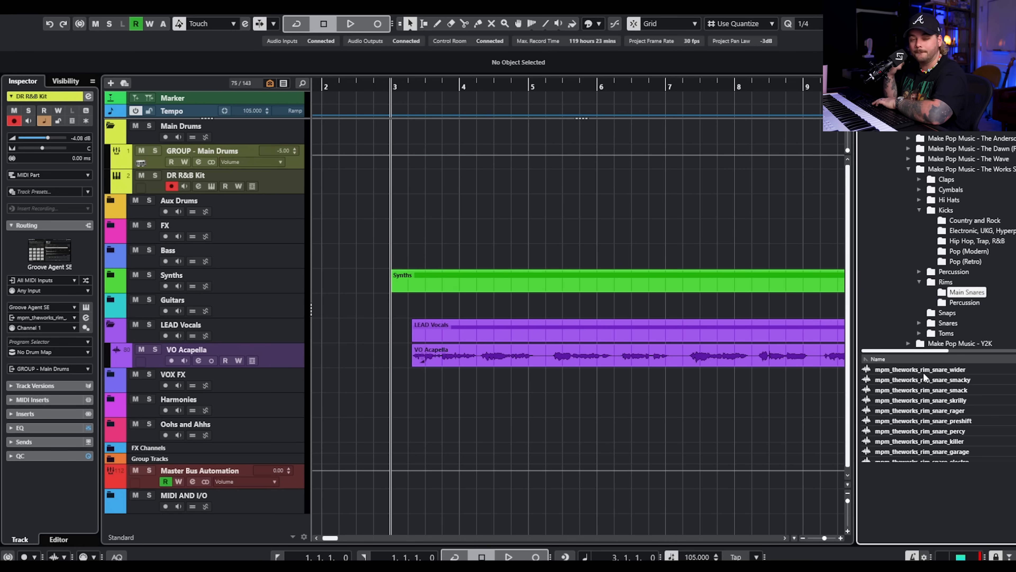
pyautogui.click(923, 371)
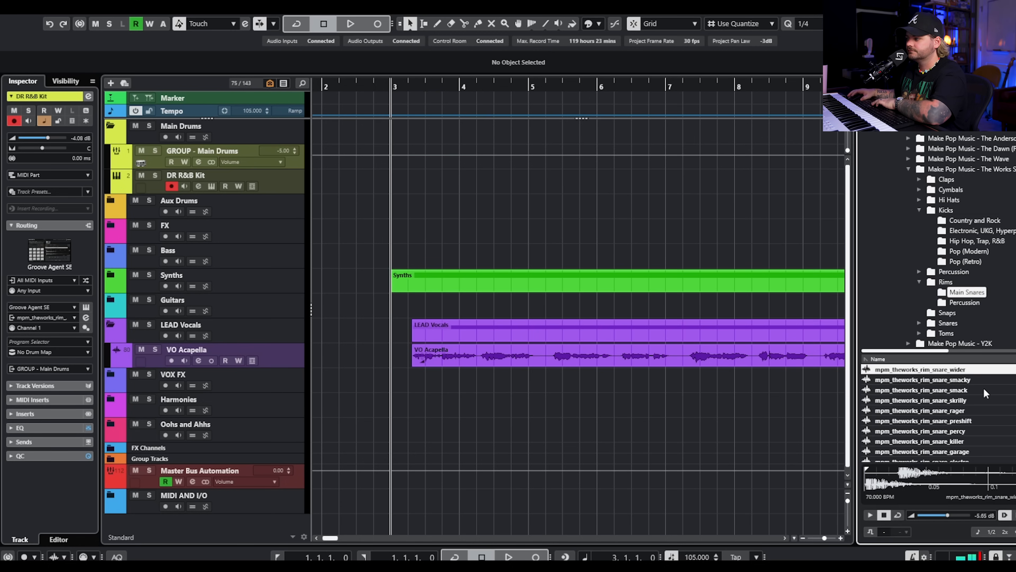
pyautogui.press('Down')
pyautogui.press('Down')
pyautogui.press('Down')
pyautogui.press('Down')
pyautogui.press('Down')
pyautogui.press('Down')
pyautogui.press('Down')
pyautogui.press('Down')
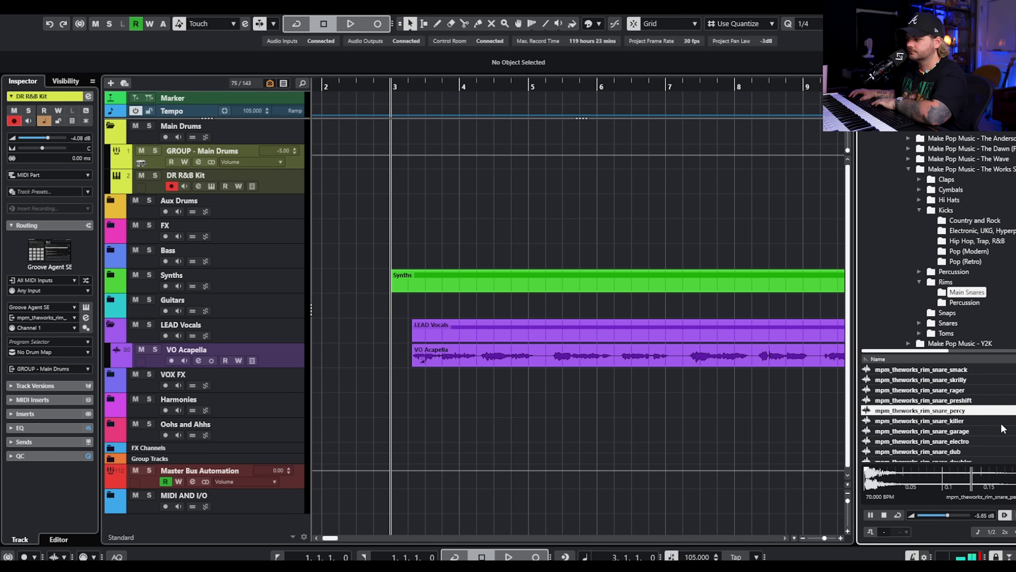
pyautogui.press('Down')
pyautogui.press('Down')
pyautogui.press('Down')
pyautogui.press('Down')
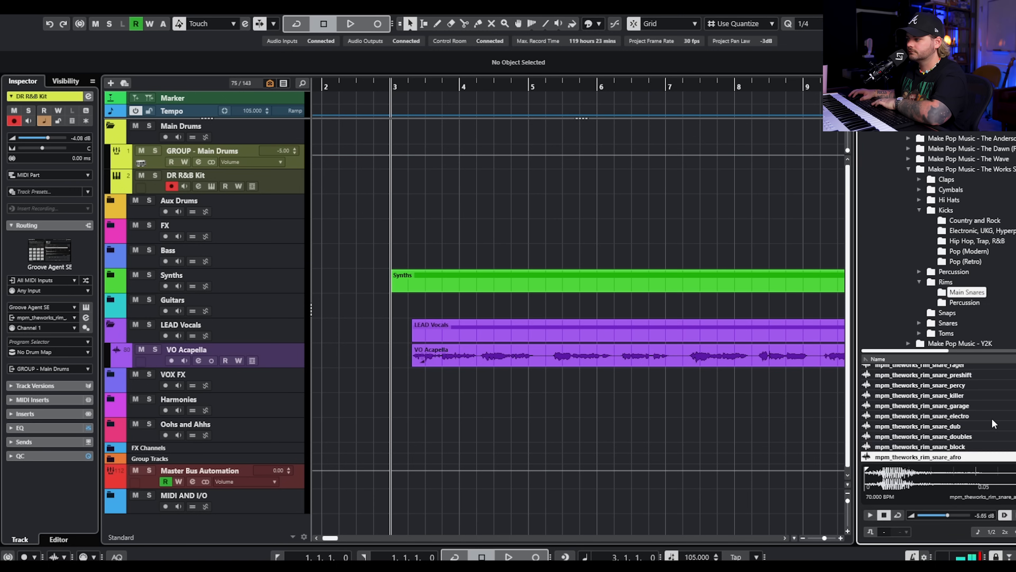
pyautogui.press('Up')
pyautogui.press('Up')
pyautogui.press('Up')
pyautogui.press('Up')
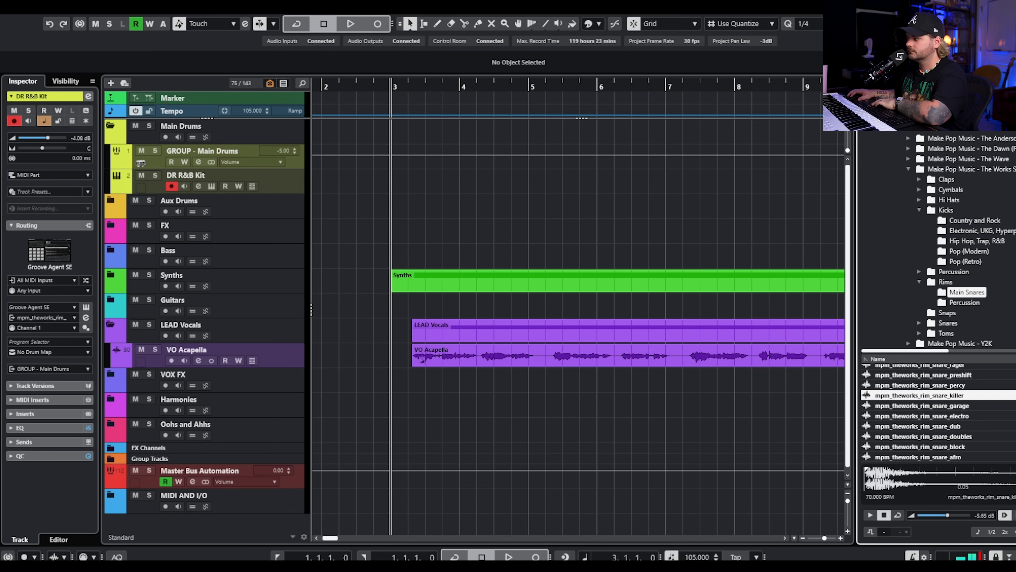
pyautogui.scroll(2, 937, 381)
pyautogui.click(947, 371)
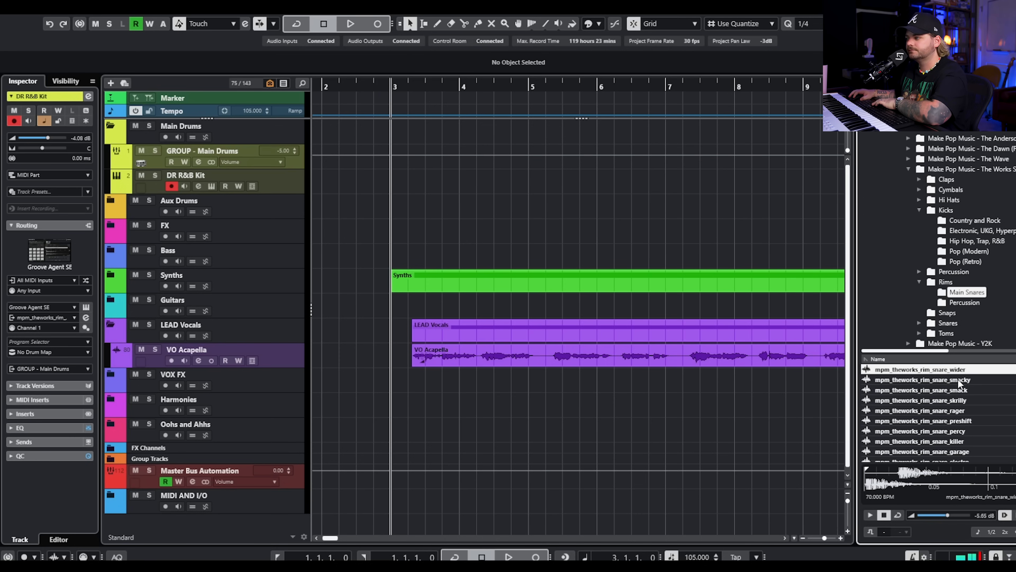
# Audition several live snaps from the Snaps folder and select mpm_theworks_snap_live_spaced.
pyautogui.click(946, 312)
pyautogui.click(964, 407)
pyautogui.click(963, 391)
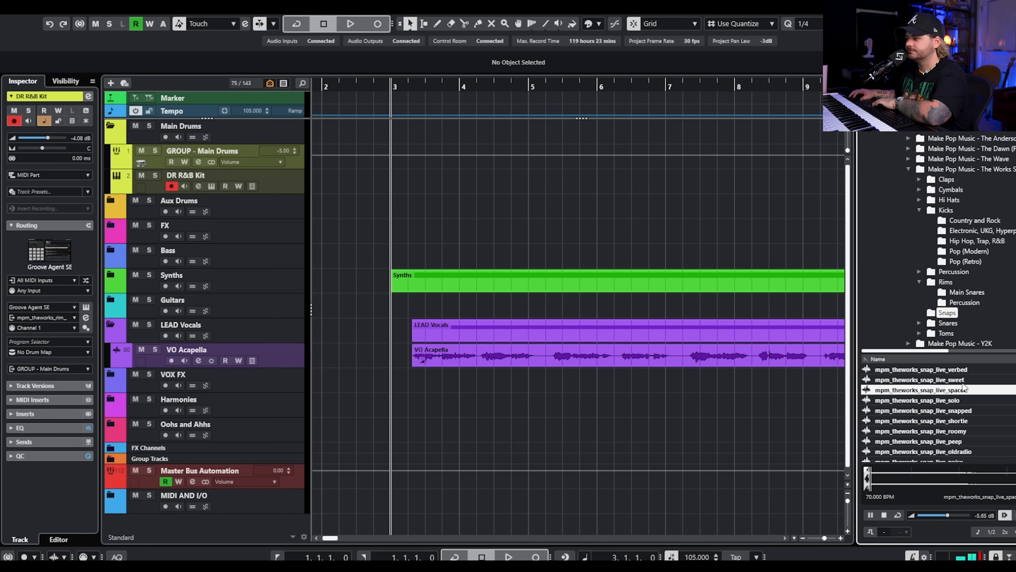
pyautogui.click(962, 380)
pyautogui.click(964, 370)
pyautogui.click(966, 390)
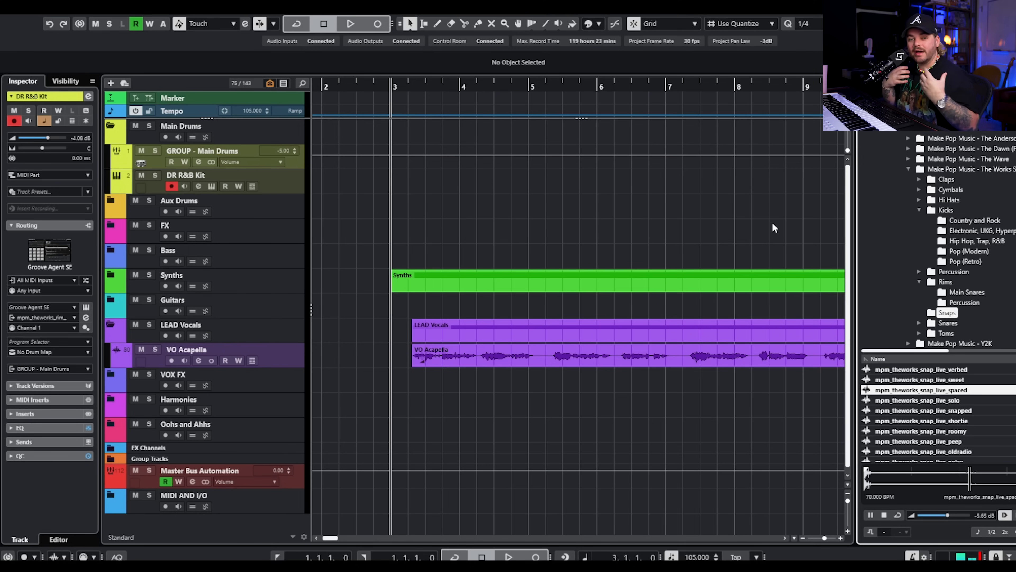
# Play back the drum rack pattern and repeating snaps with the synths and acapella, then stop playback.
pyautogui.click(752, 229)
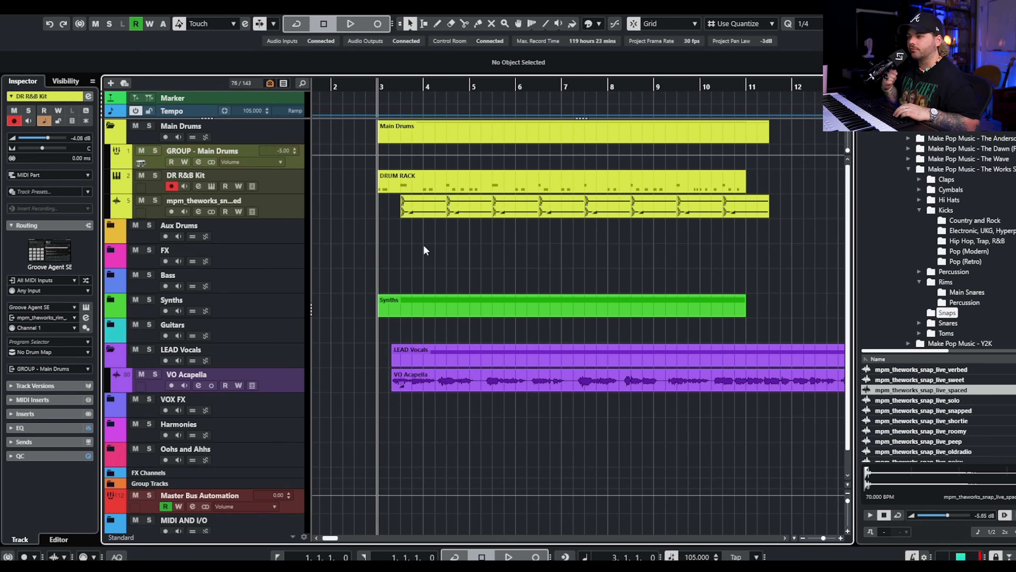
pyautogui.press('space')
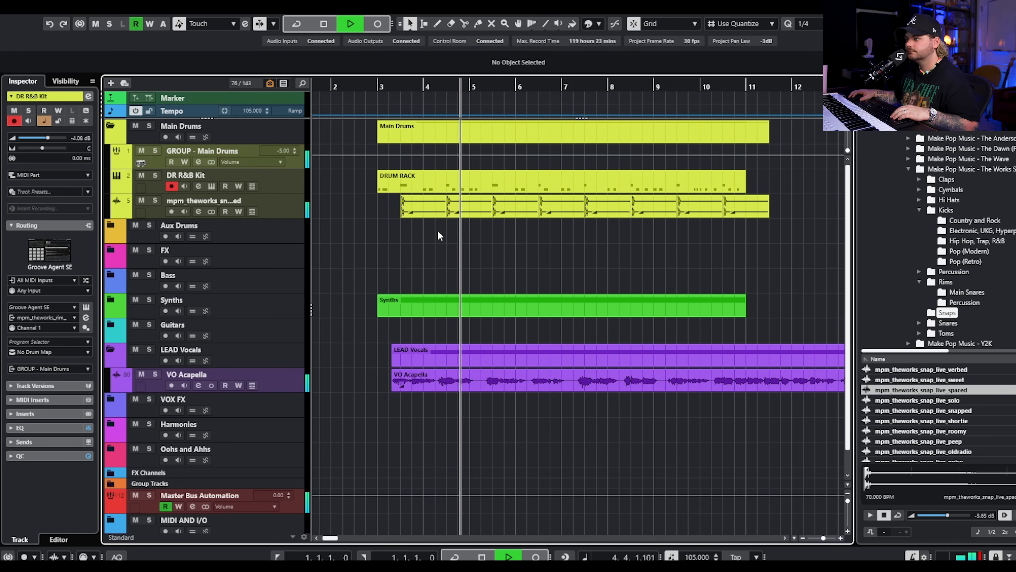
pyautogui.press('space')
# Add a sampler track below the snap track with its audio output routed to GROUP - Main Drums.
pyautogui.rightClick(291, 203)
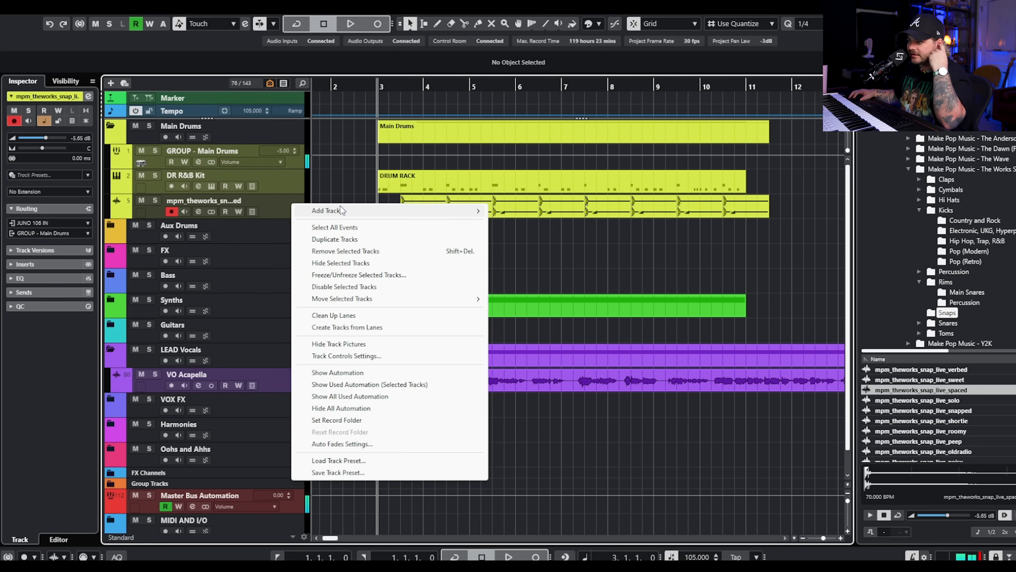
pyautogui.moveTo(445, 214)
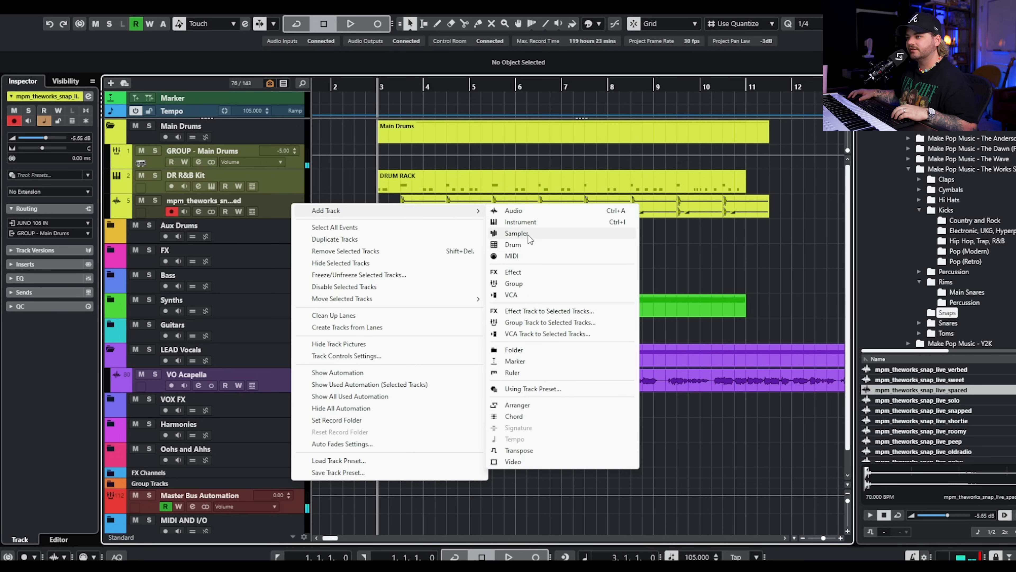
pyautogui.click(528, 234)
pyautogui.click(473, 220)
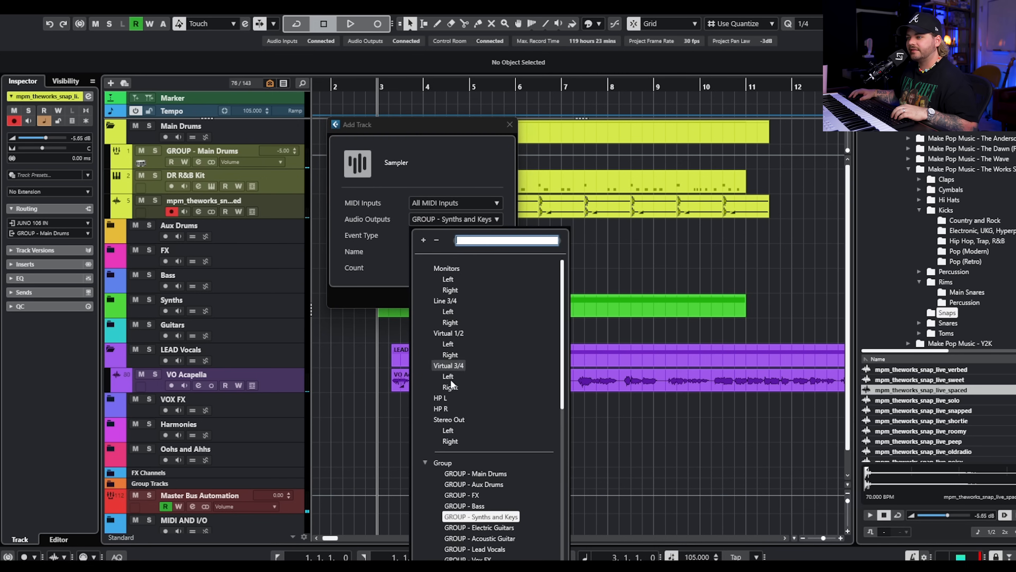
pyautogui.click(475, 473)
pyautogui.click(444, 297)
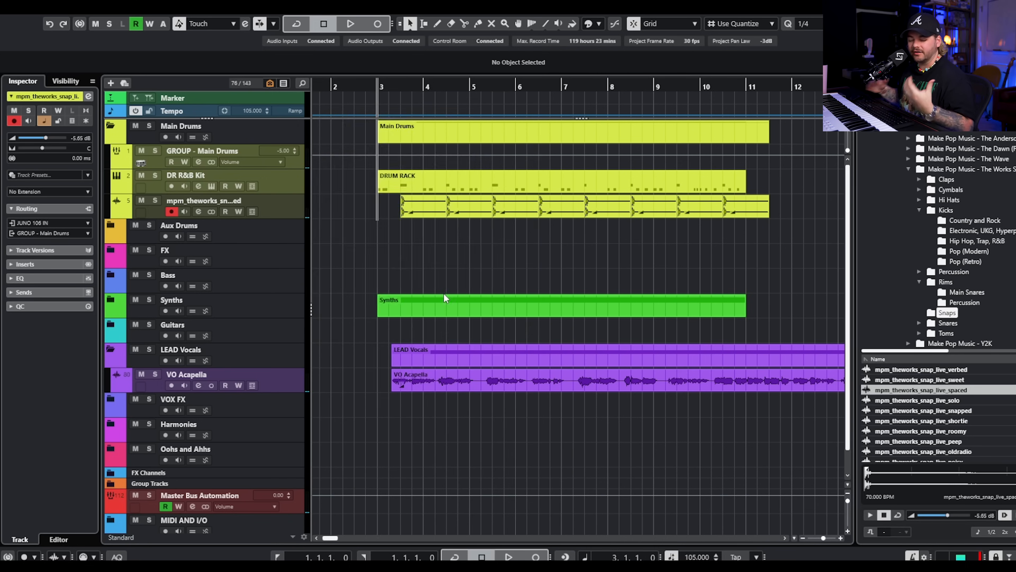
# Audition closed electronic hats from The Works' Hi Hats folder and load mpm_theworks_hat_elec_cl_spinkler into the new sampler track.
pyautogui.scroll(1, 954, 218)
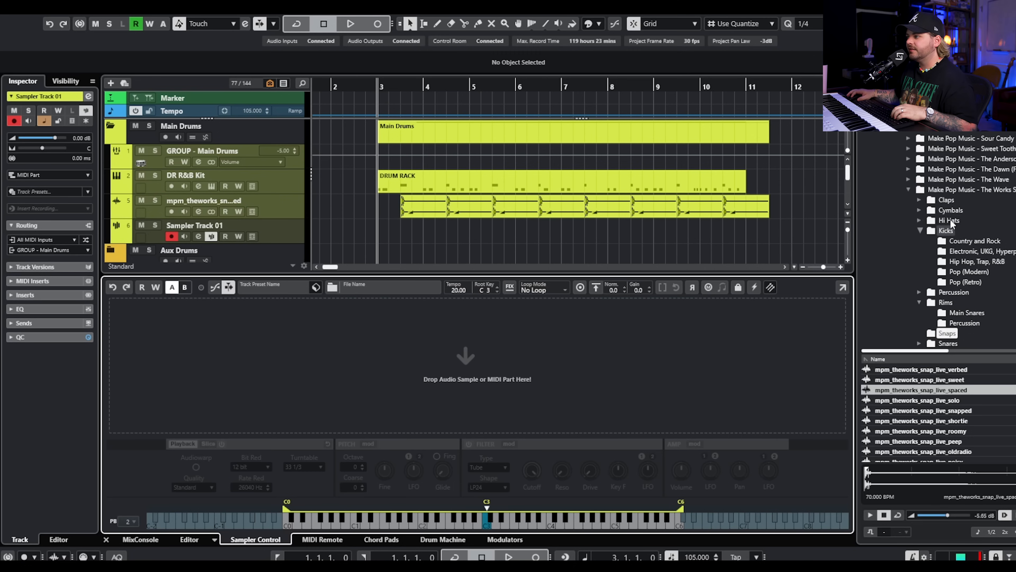
pyautogui.click(946, 223)
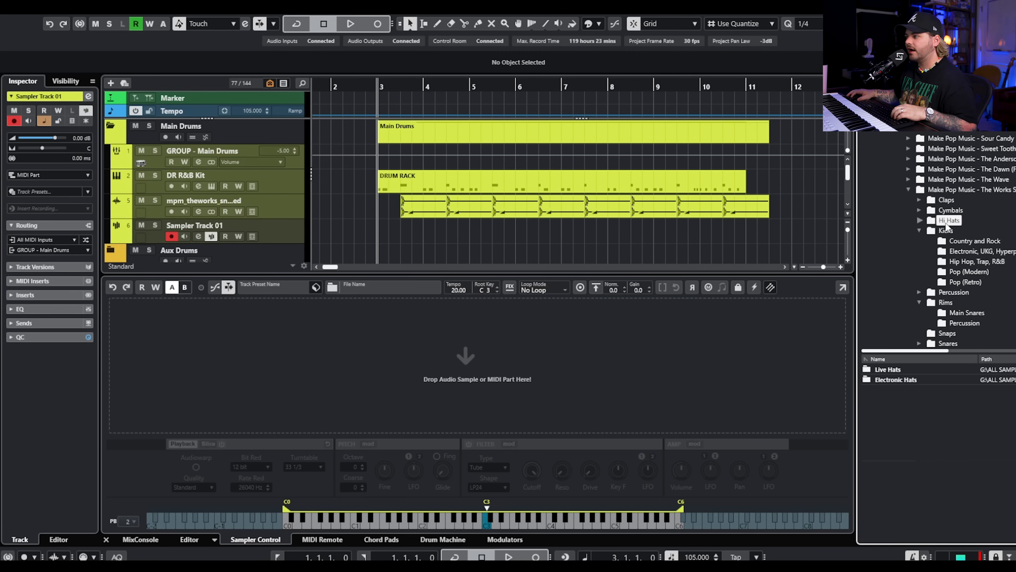
pyautogui.doubleClick(895, 380)
pyautogui.doubleClick(893, 381)
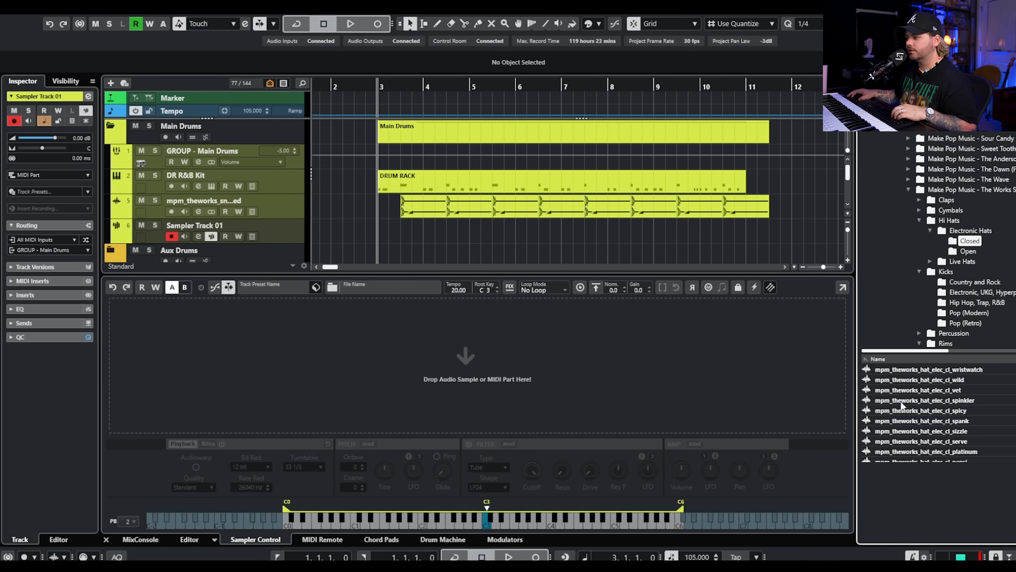
pyautogui.click(905, 401)
pyautogui.click(912, 390)
pyautogui.click(917, 377)
pyautogui.click(922, 370)
pyautogui.click(931, 401)
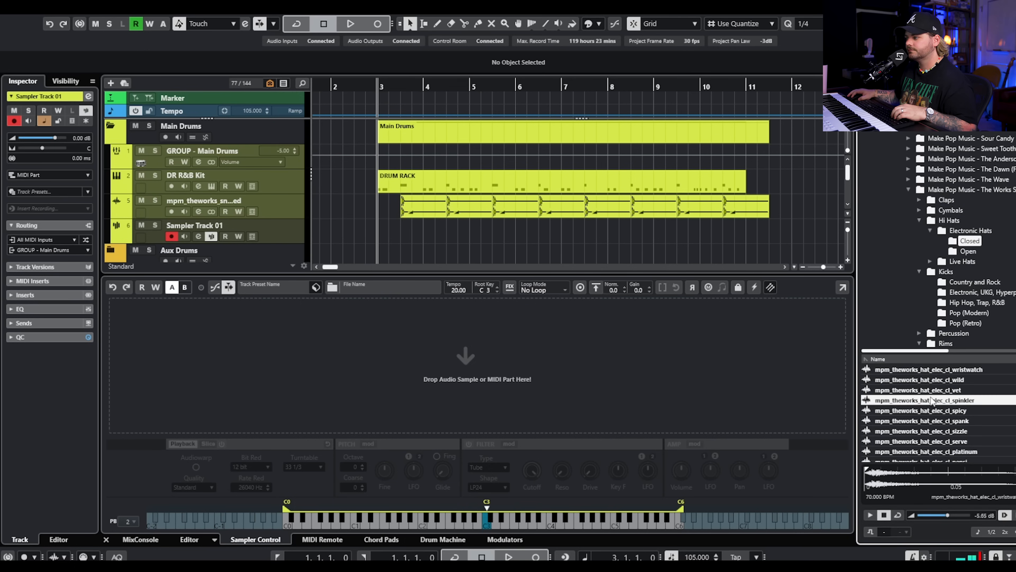
pyautogui.click(935, 423)
pyautogui.moveTo(924, 400); pyautogui.dragTo(440, 368)
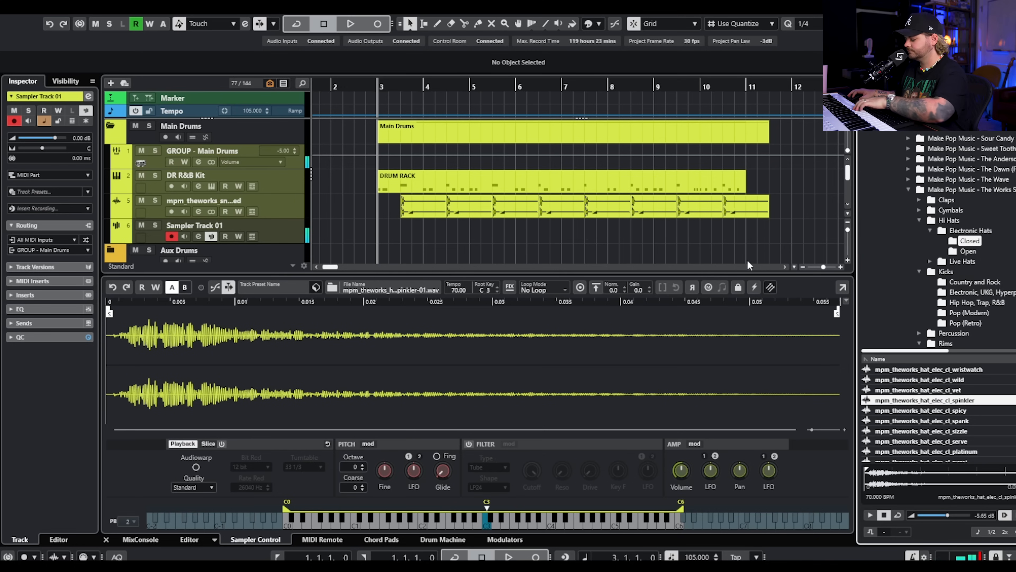
pyautogui.hotkey('ctrl', 'alt', 'b')
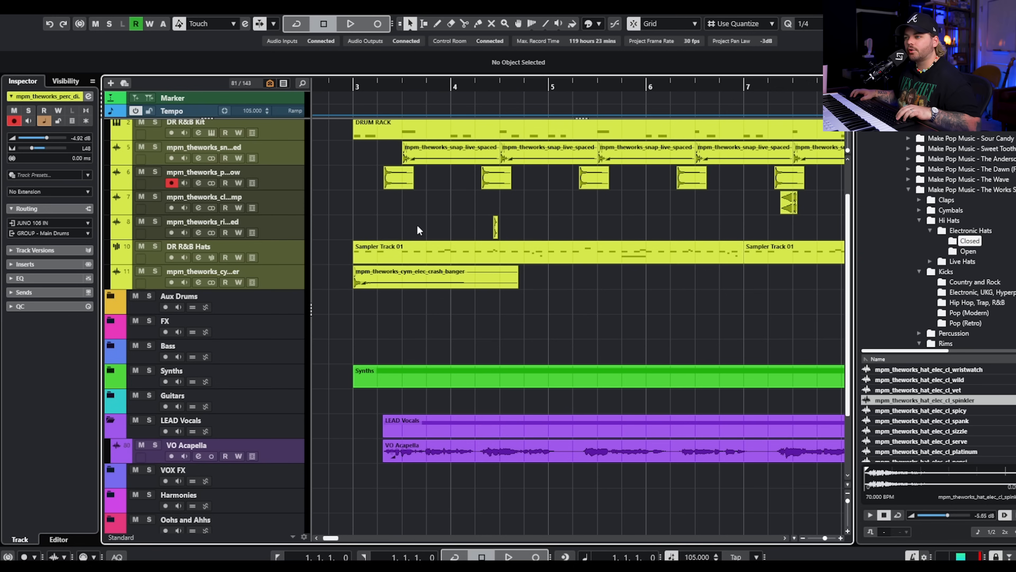
# Open the first hi-hat part on DR R&B Hats in the key editor, select its first roll, play it back, and close the editor.
pyautogui.click(398, 250)
pyautogui.doubleClick(400, 246)
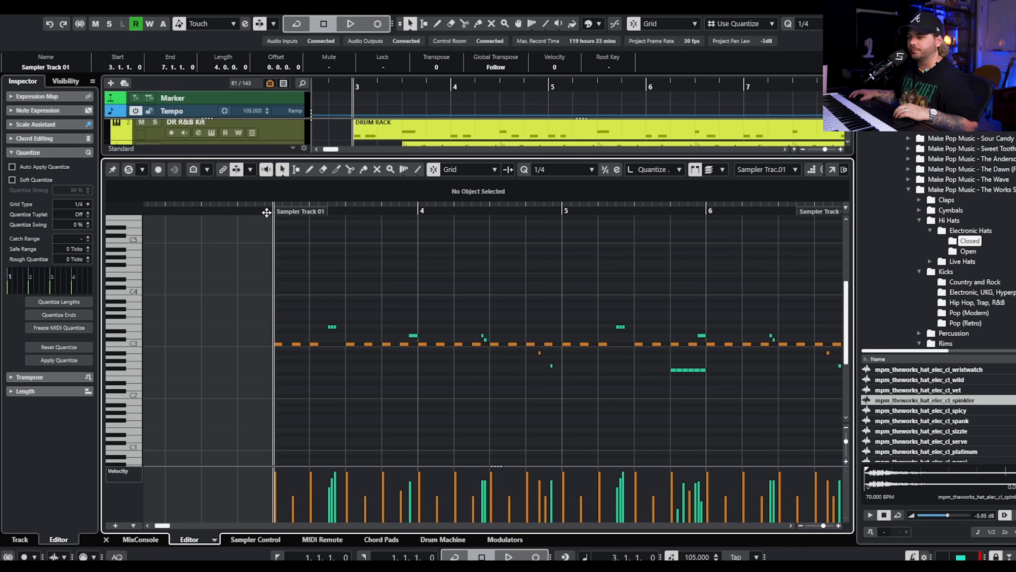
pyautogui.click(332, 327)
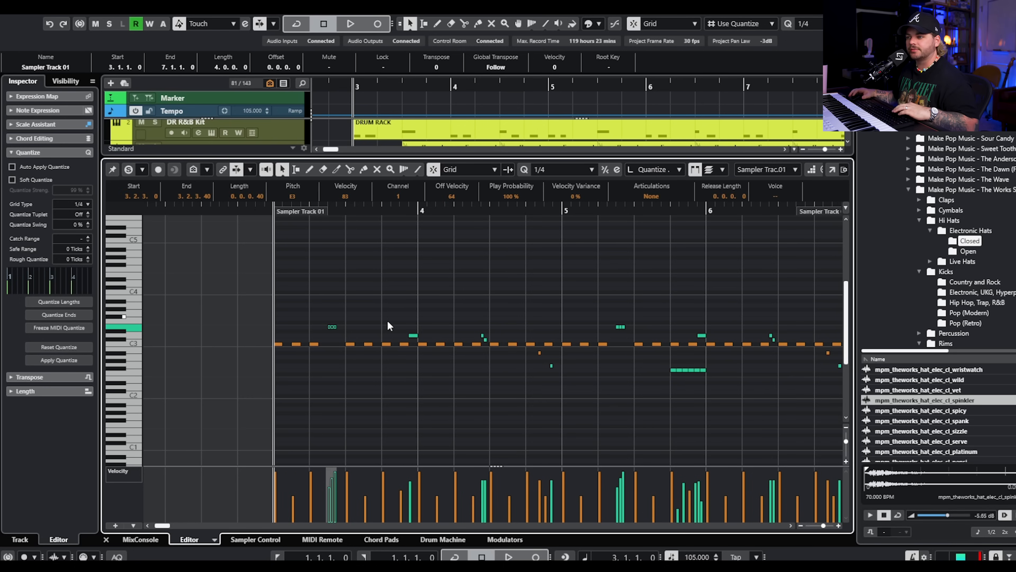
pyautogui.press('space')
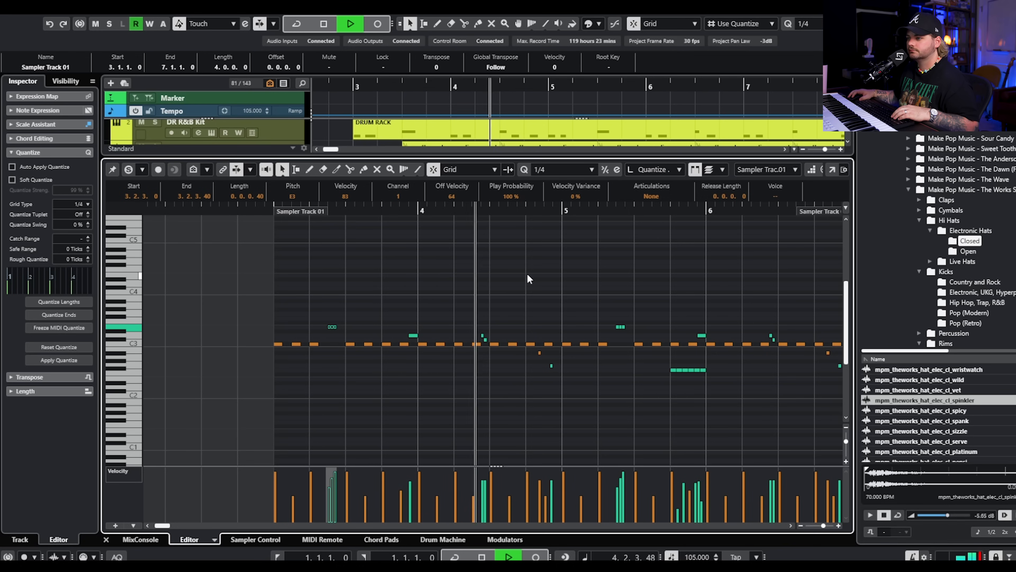
pyautogui.press('space')
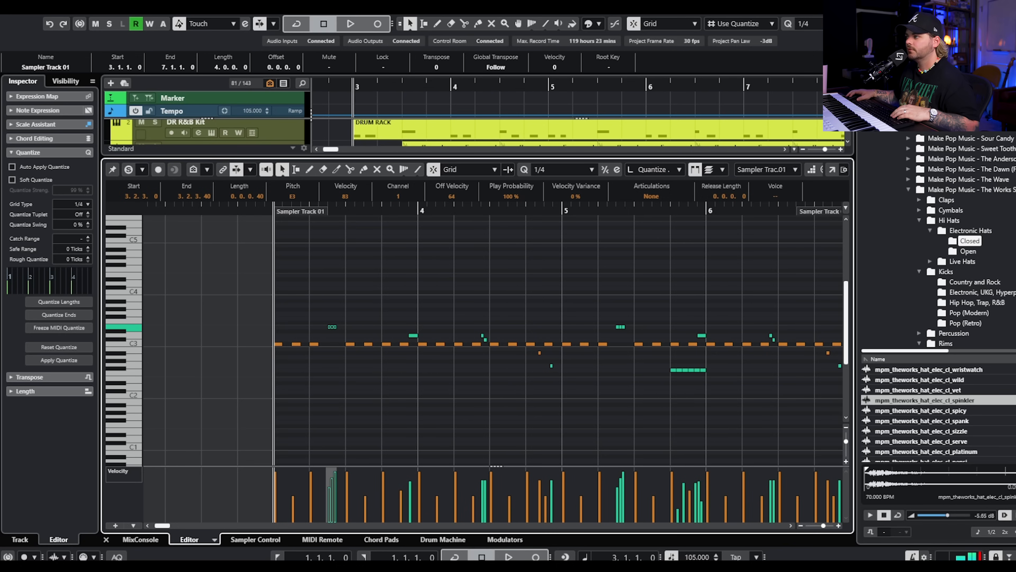
pyautogui.press('Return')
pyautogui.click(521, 346)
# Examine the snap, digital bell percussion and crash samples around bar 3, and select the crash cymbal track.
pyautogui.scroll(2, 333, 194)
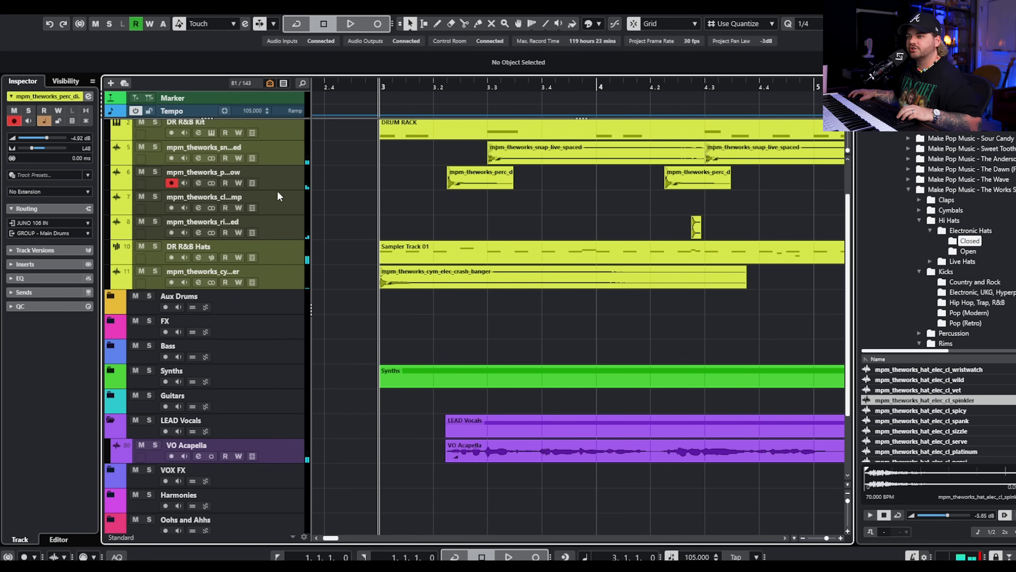
pyautogui.scroll(3, 424, 188)
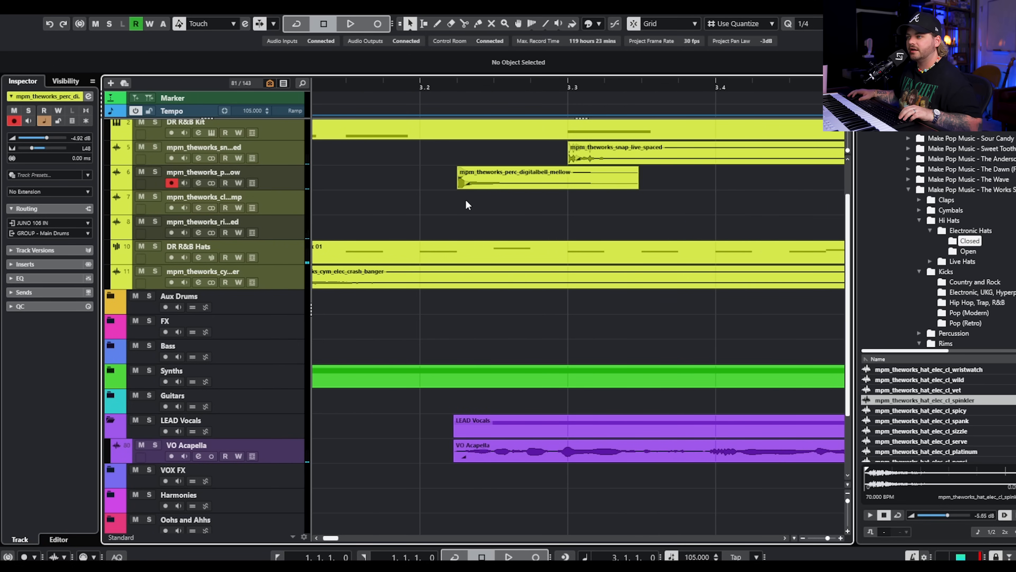
pyautogui.scroll(-3, 556, 232)
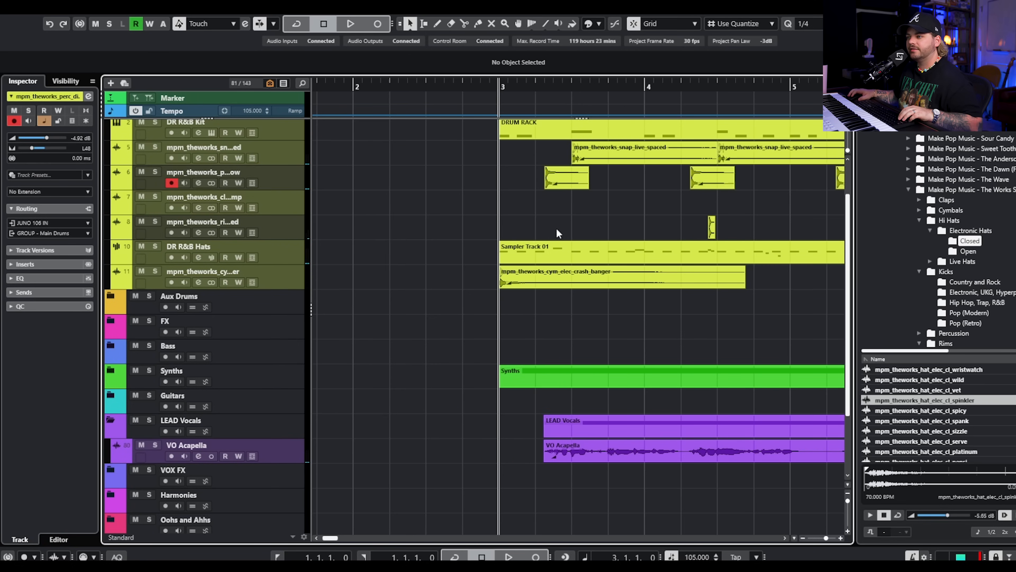
pyautogui.click(280, 286)
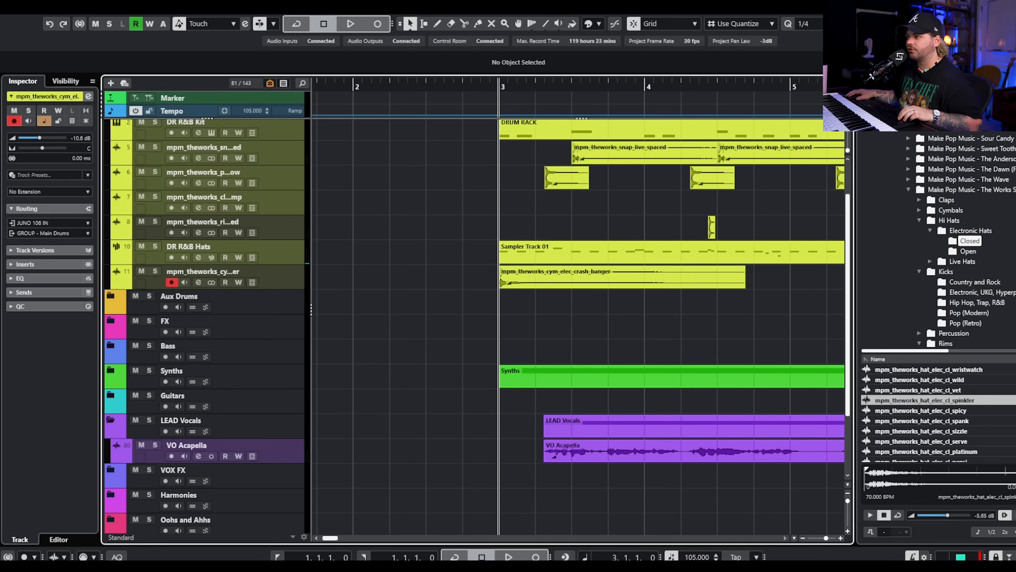
# Hide the media browser and select the trapped rim percussion hit at 4.2.4 to inspect its placement.
pyautogui.hotkey('ctrl', 'alt', 'r')
pyautogui.scroll(6, 695, 193)
pyautogui.click(519, 223)
pyautogui.click(414, 224)
pyautogui.hscroll(-1, 513, 233)
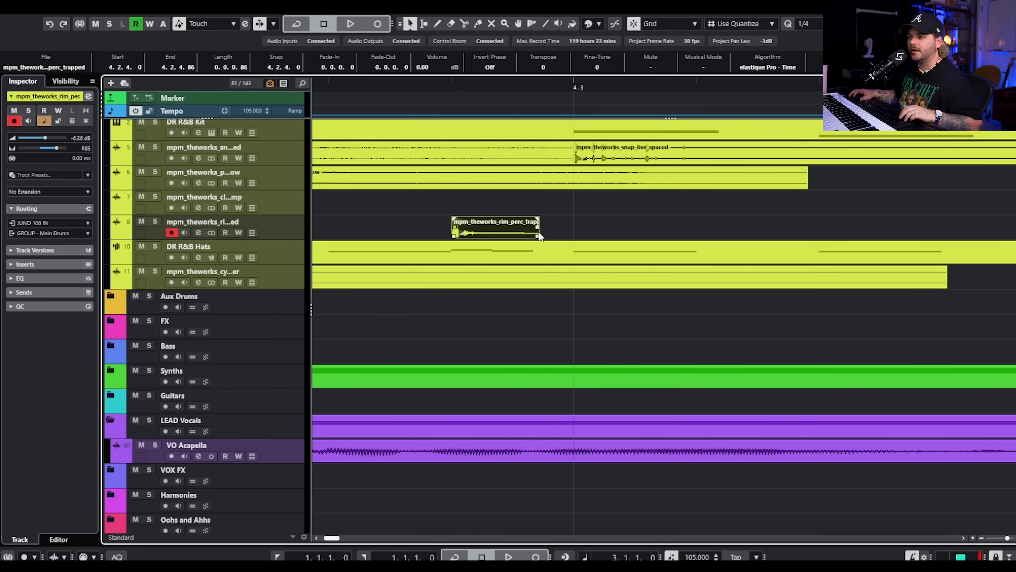
pyautogui.scroll(-6, 536, 244)
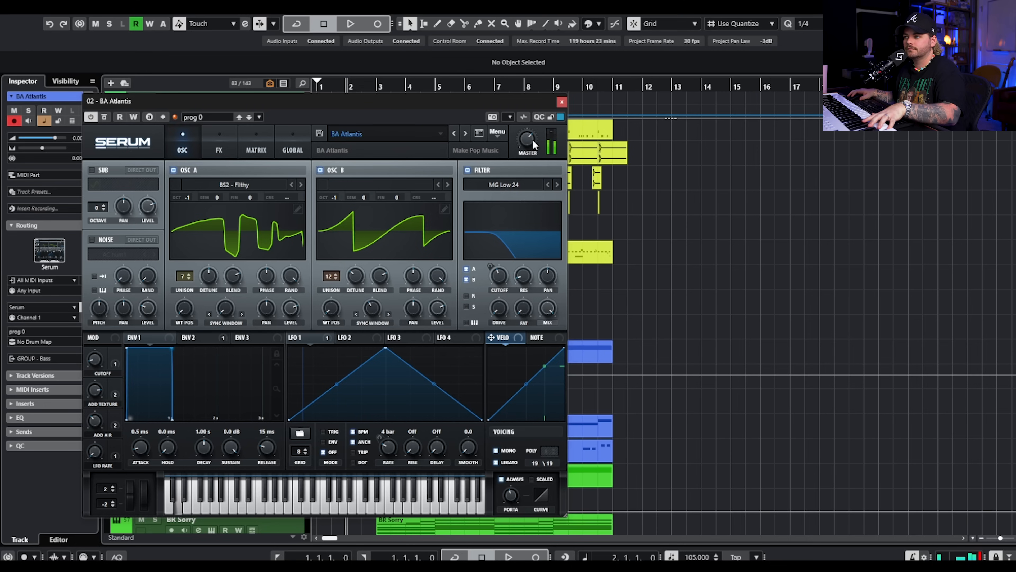
# Close the BA Atlantis synth, then open the BA Thiccest Plucc patch in Serum to review it and close it.
pyautogui.click(560, 104)
pyautogui.scroll(3, 486, 440)
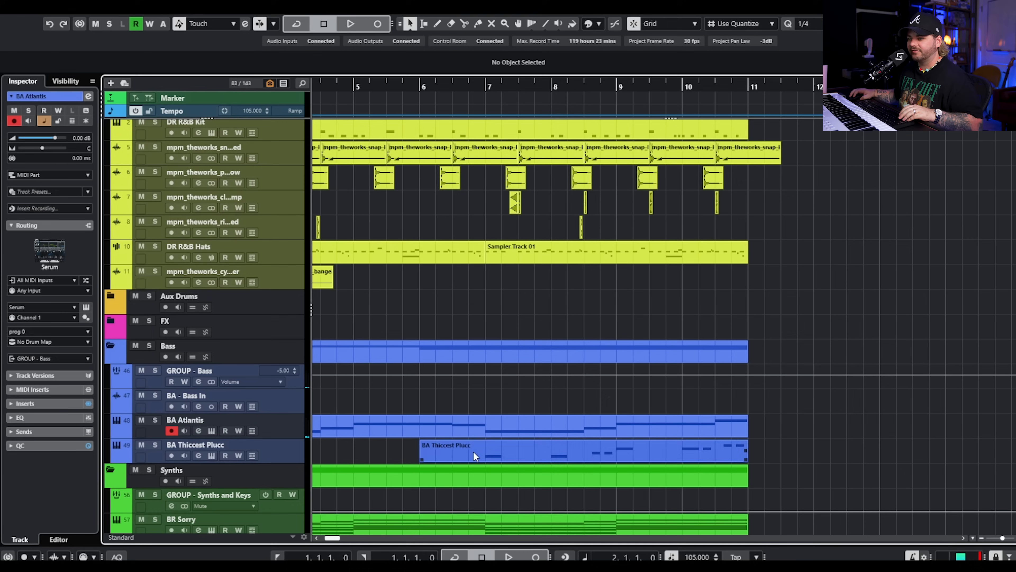
pyautogui.click(211, 455)
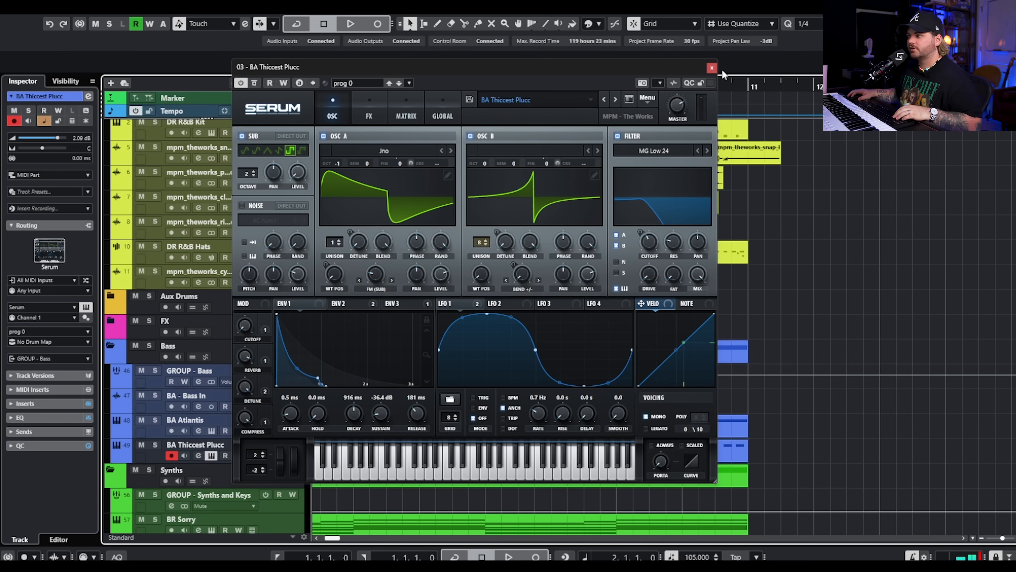
pyautogui.click(712, 68)
pyautogui.scroll(-3, 460, 383)
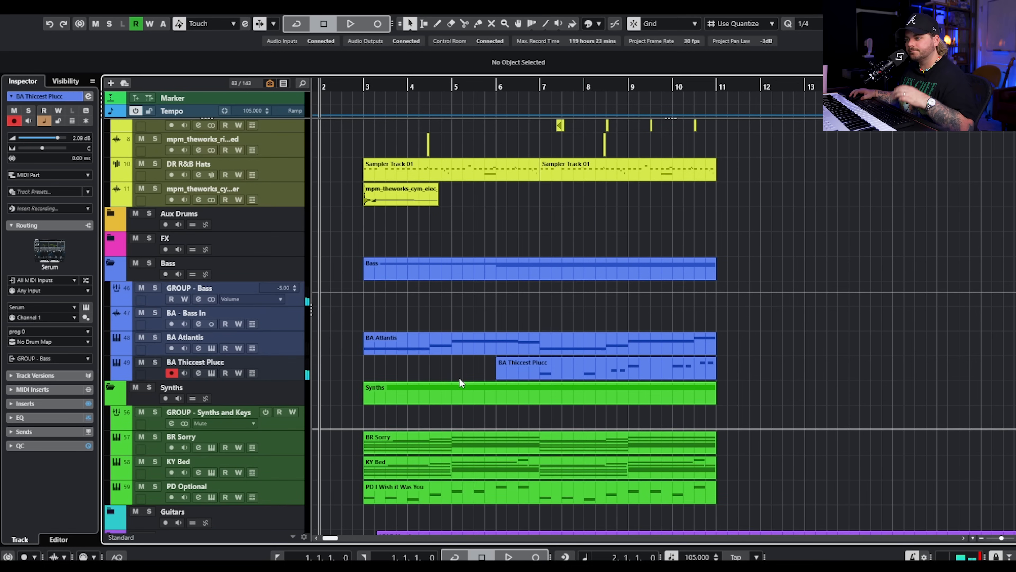
# Play the arrangement from bar 3 with the drums, bass and synths, and stop playback.
pyautogui.click(372, 82)
pyautogui.press('space')
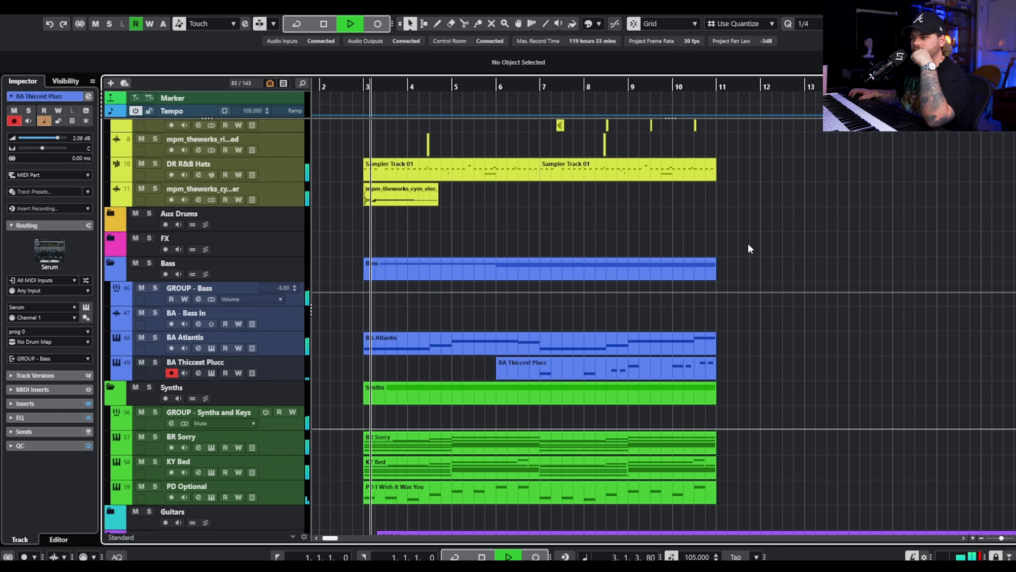
pyautogui.scroll(-6, 748, 244)
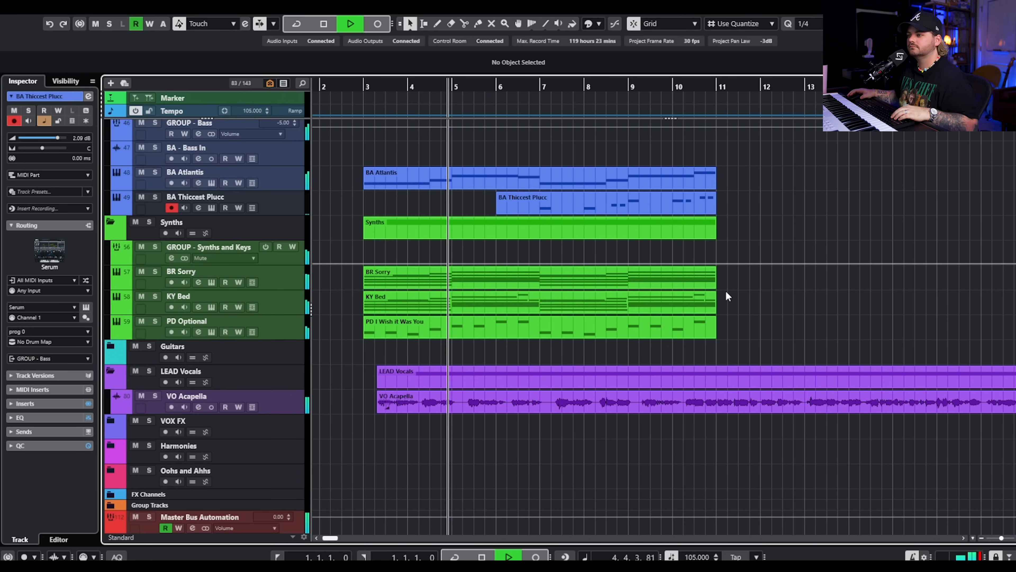
pyautogui.press('space')
# Review the insert chain of VO Acapella and the inserts and sends of VO Acapella MIXED in their channel settings.
pyautogui.click(277, 410)
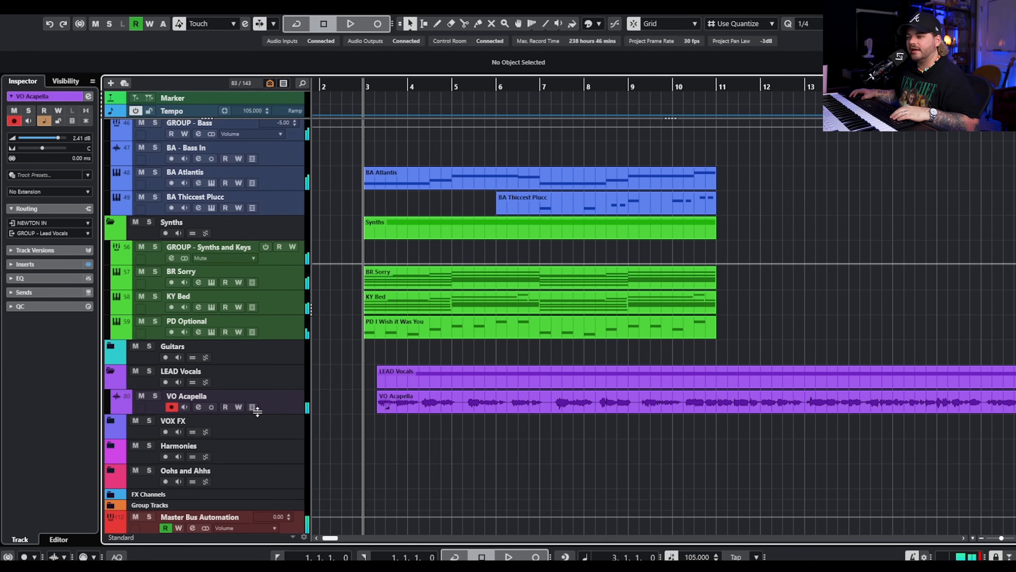
pyautogui.click(199, 406)
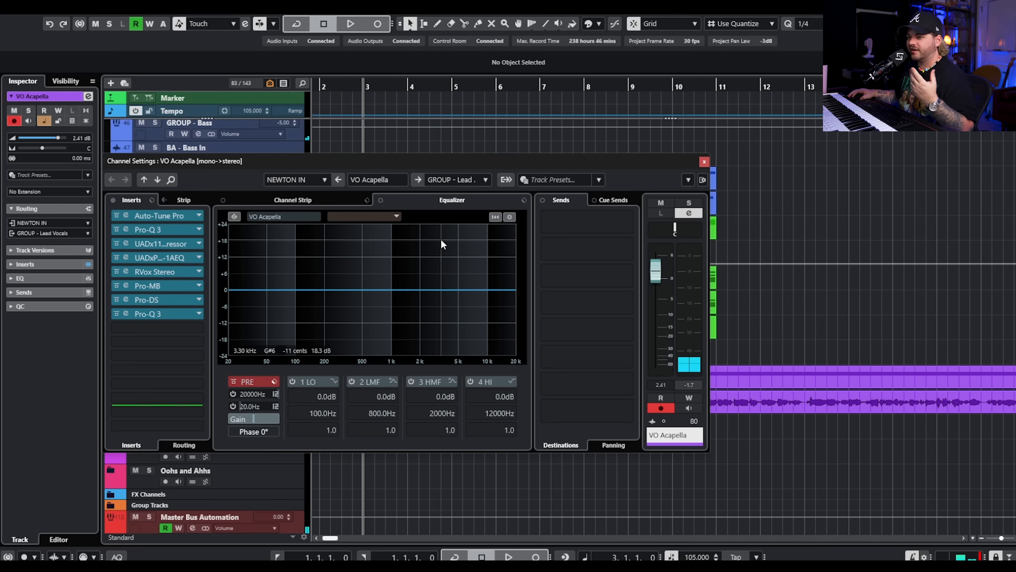
pyautogui.click(704, 162)
pyautogui.click(200, 412)
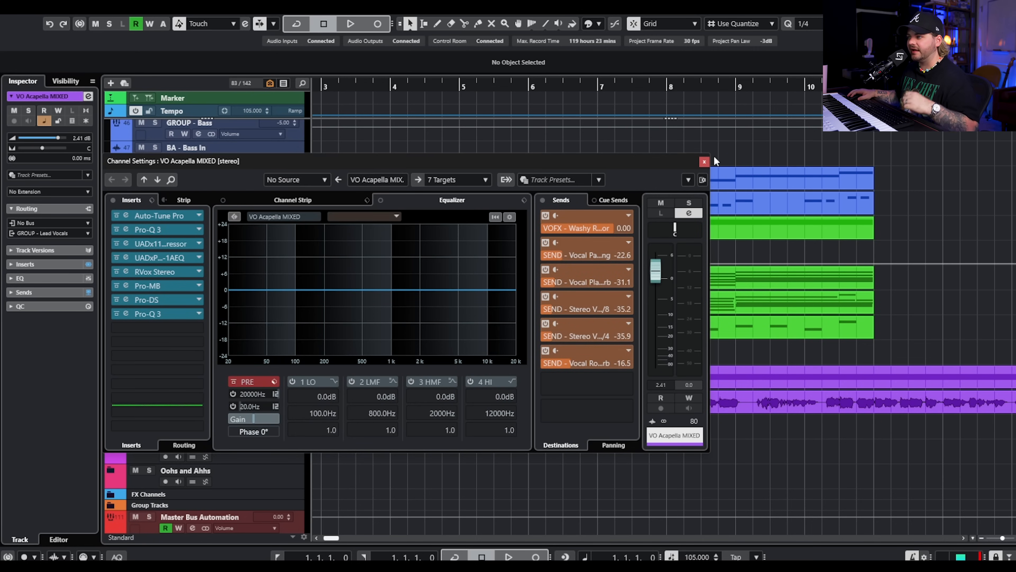
pyautogui.click(704, 162)
# Play back the arrangement with the processed vocal and set the VO Acapella MIXED volume to 1.37 dB.
pyautogui.hscroll(-3, 380, 117)
pyautogui.click(456, 89)
pyautogui.press('space')
pyautogui.press('g')
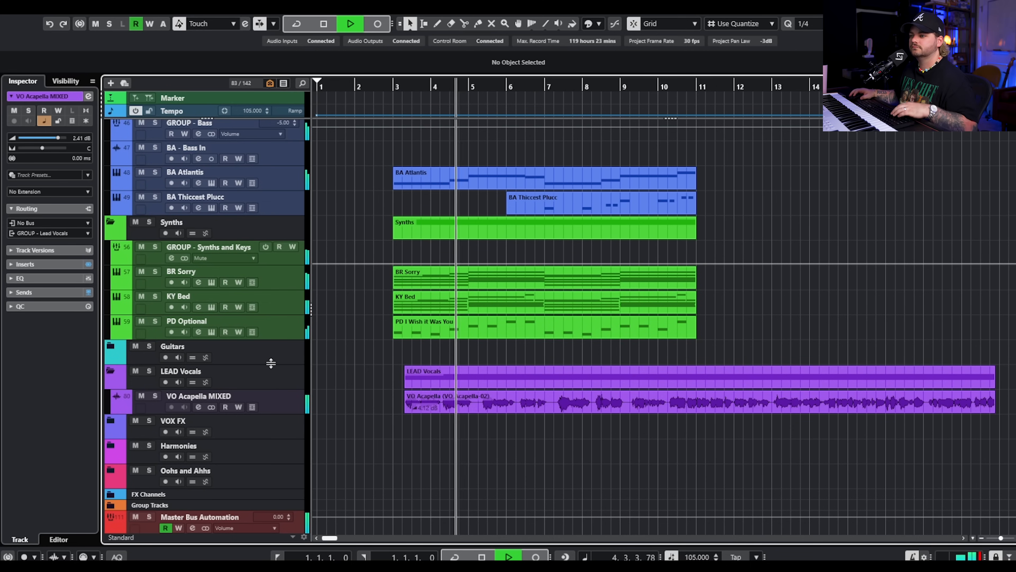
pyautogui.moveTo(58, 138); pyautogui.dragTo(56, 136)
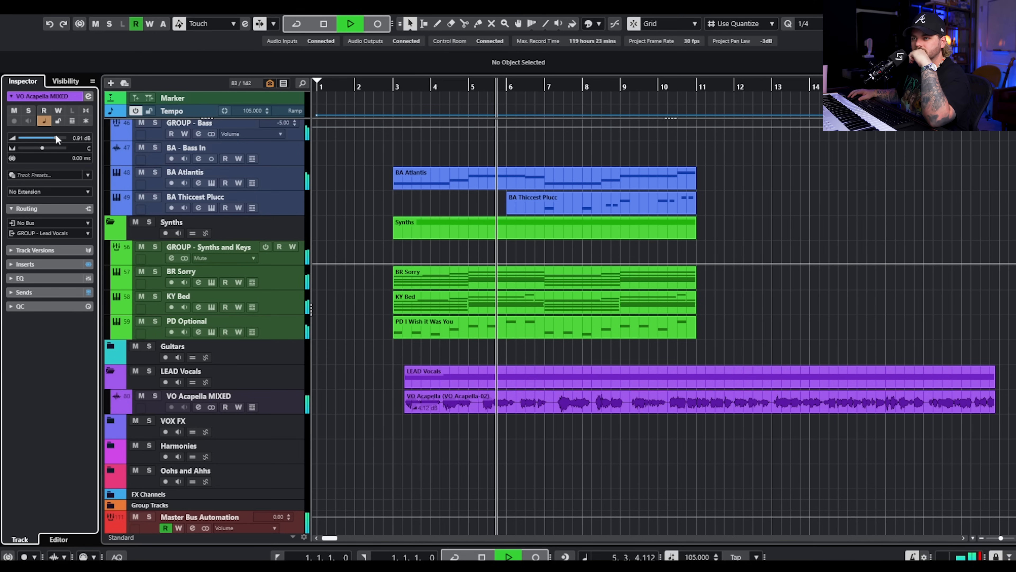
pyautogui.click(862, 216)
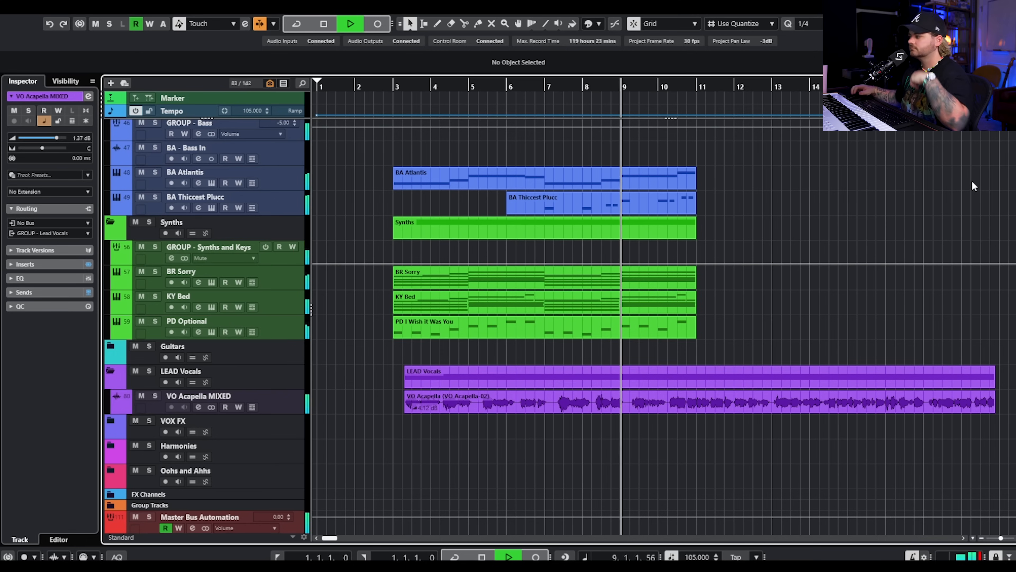
# Listen on past bar 11 while reviewing the drum, bass and synth tracks, and stop playback.
pyautogui.hscroll(1, 725, 233)
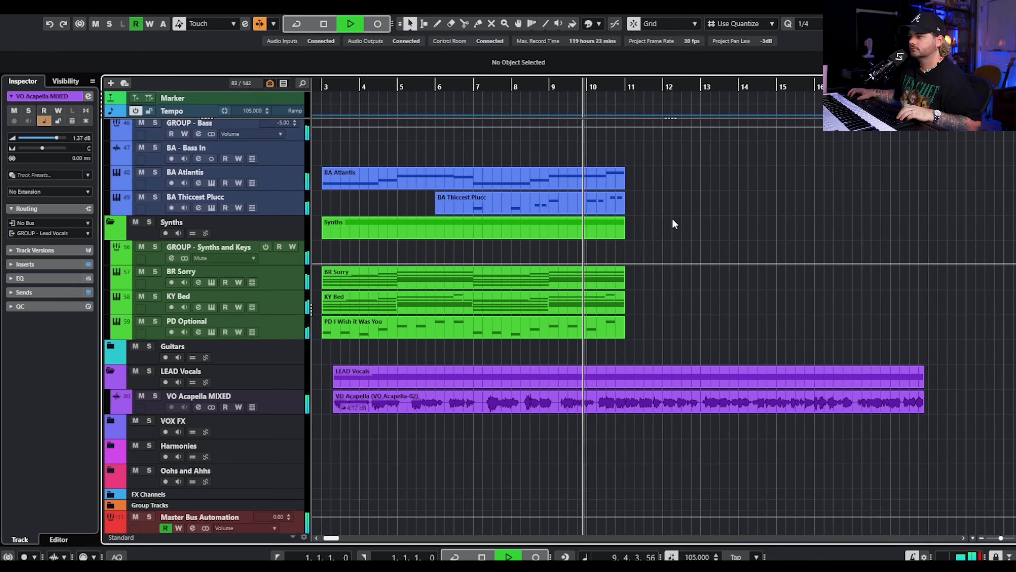
pyautogui.scroll(6, 672, 224)
pyautogui.scroll(-3, 696, 246)
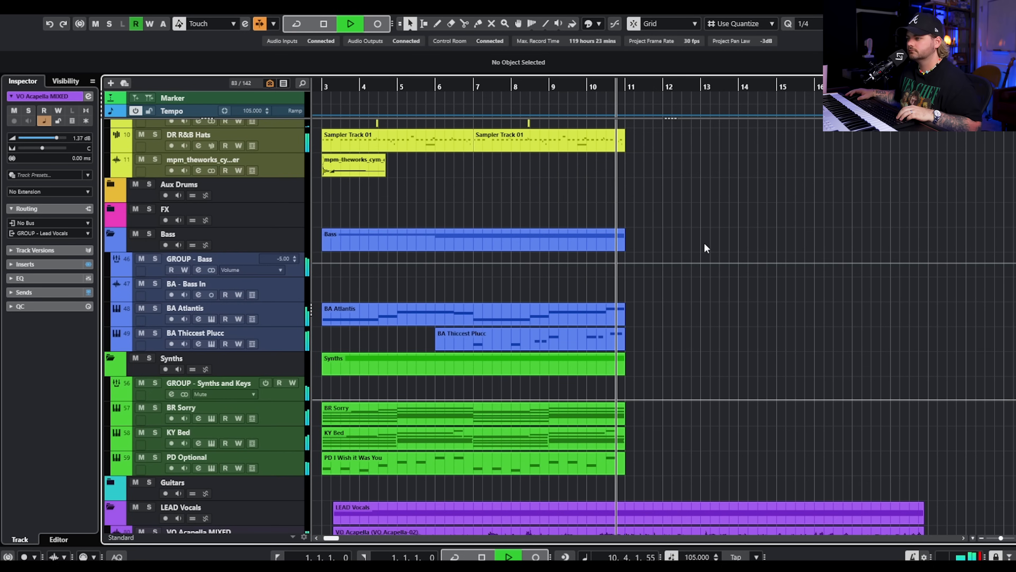
pyautogui.scroll(3, 712, 216)
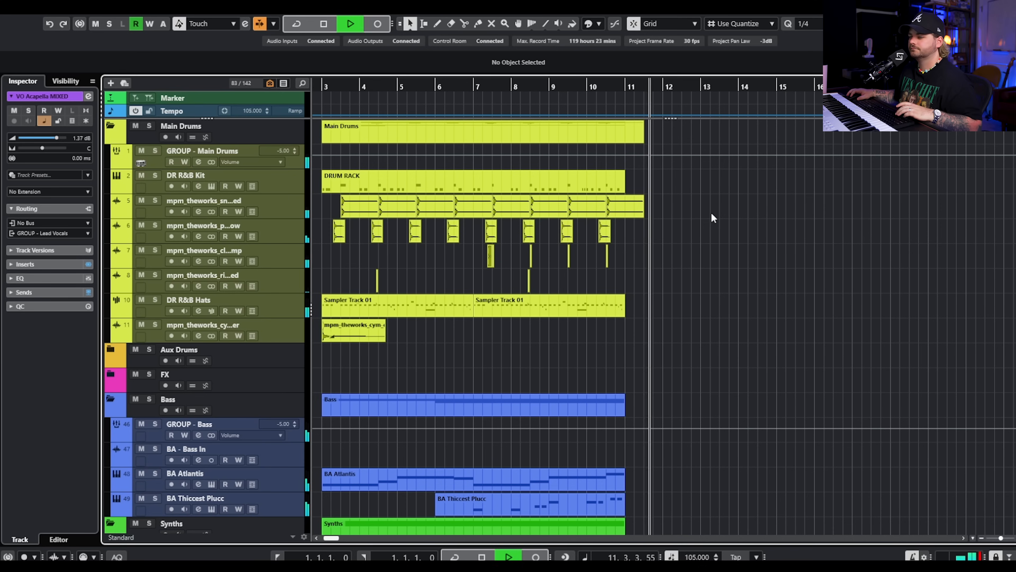
pyautogui.press('space')
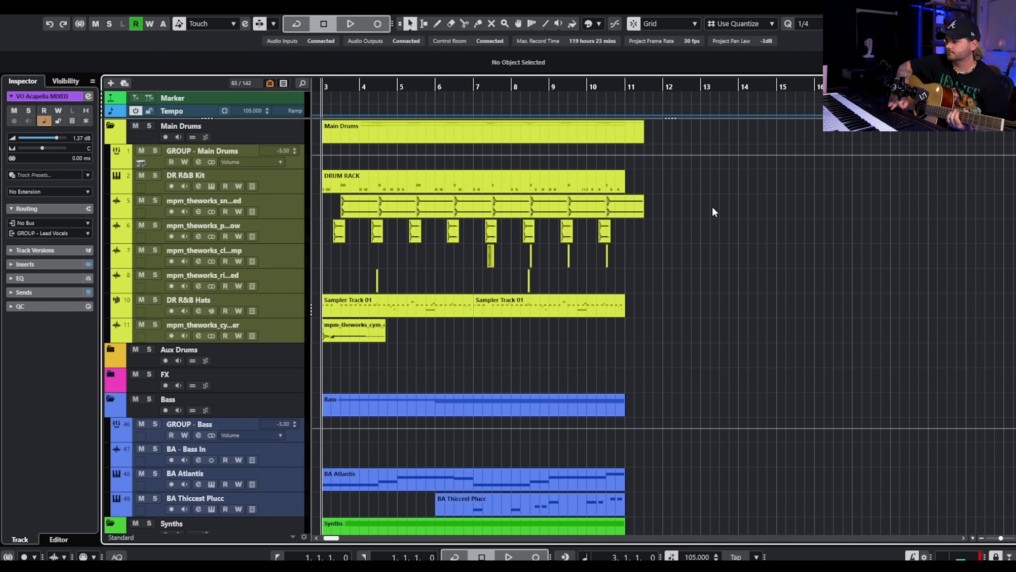
# Play the track from bar 3 and repeatedly from 9.3 to rehearse acoustic guitar parts, stopping after each pass.
pyautogui.press('space')
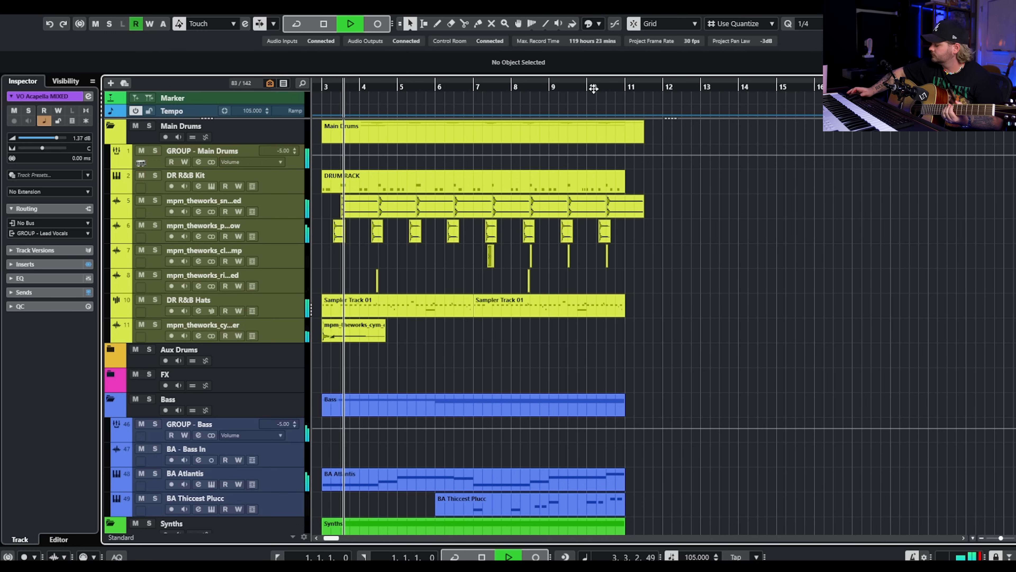
pyautogui.click(567, 89)
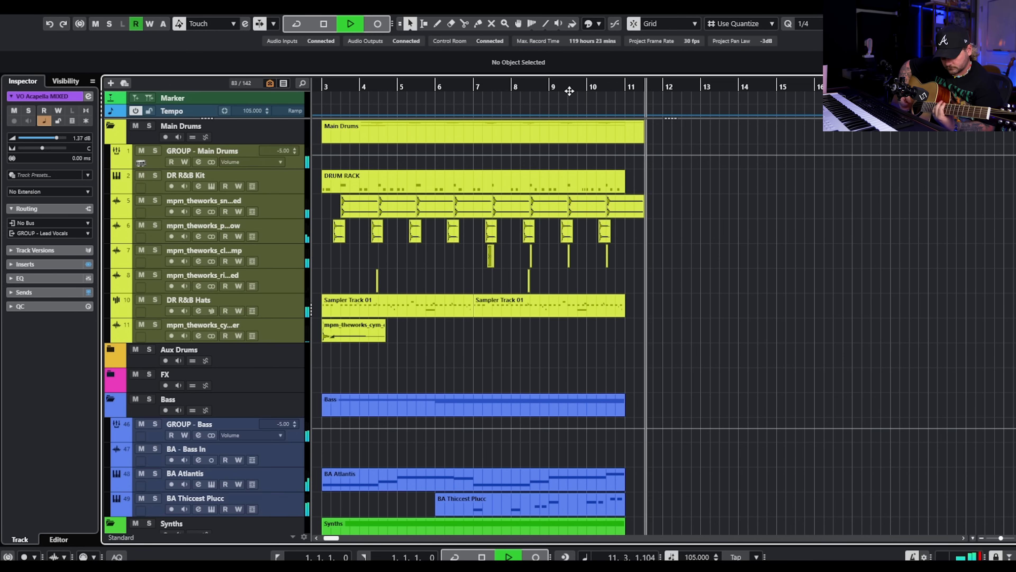
pyautogui.press('space')
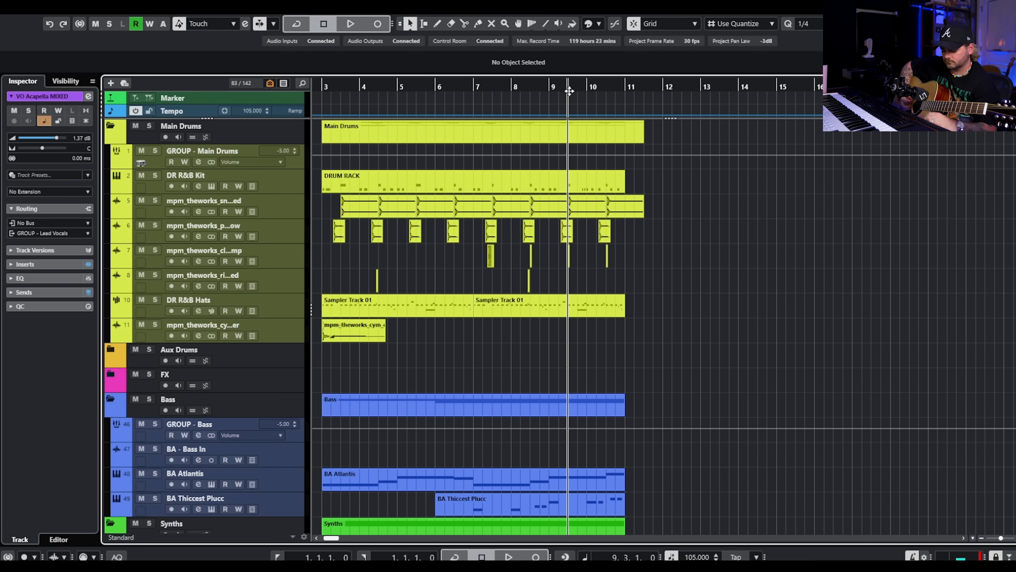
pyautogui.press('space')
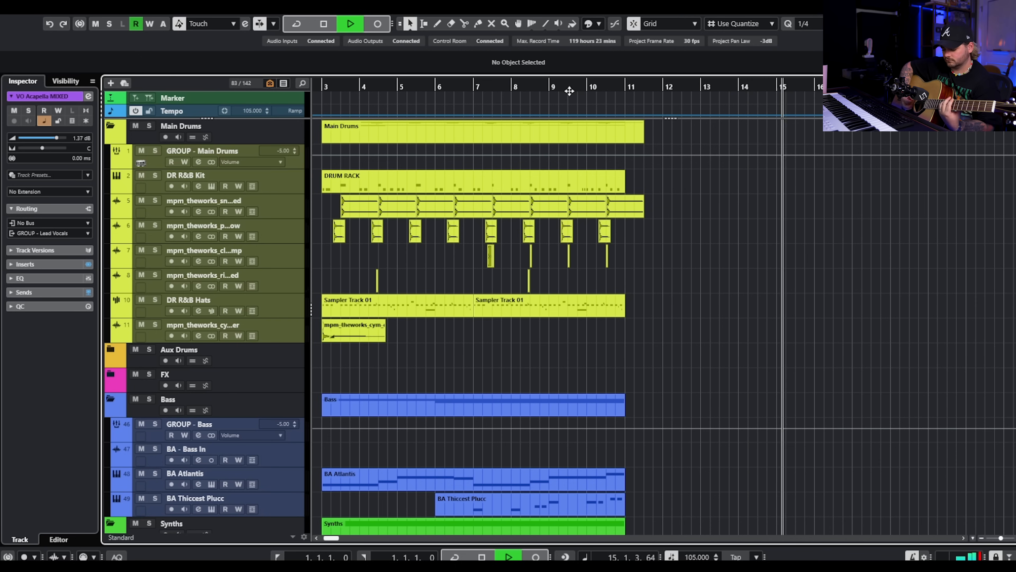
pyautogui.press('space')
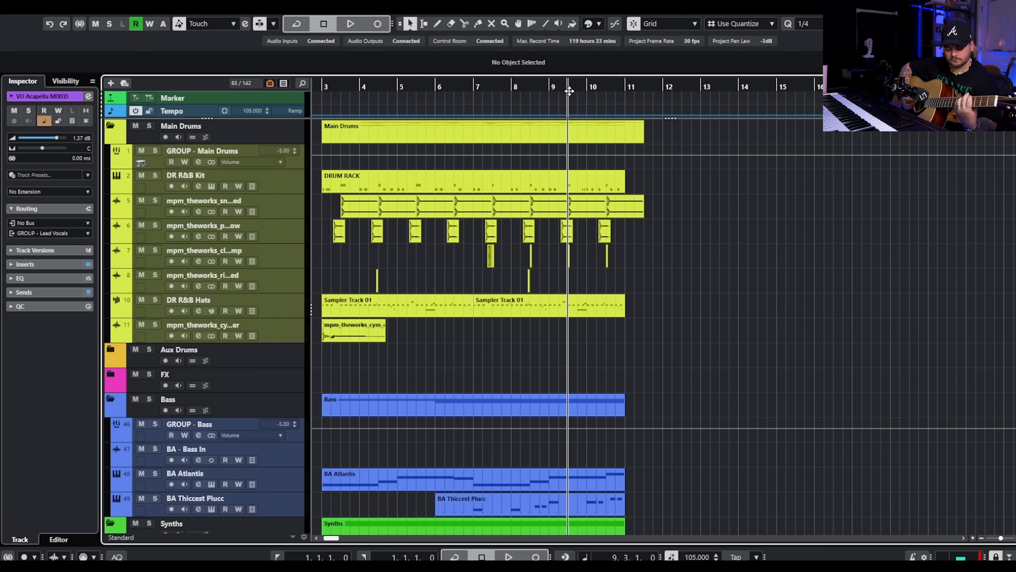
pyautogui.moveTo(569, 91); pyautogui.dragTo(618, 204)
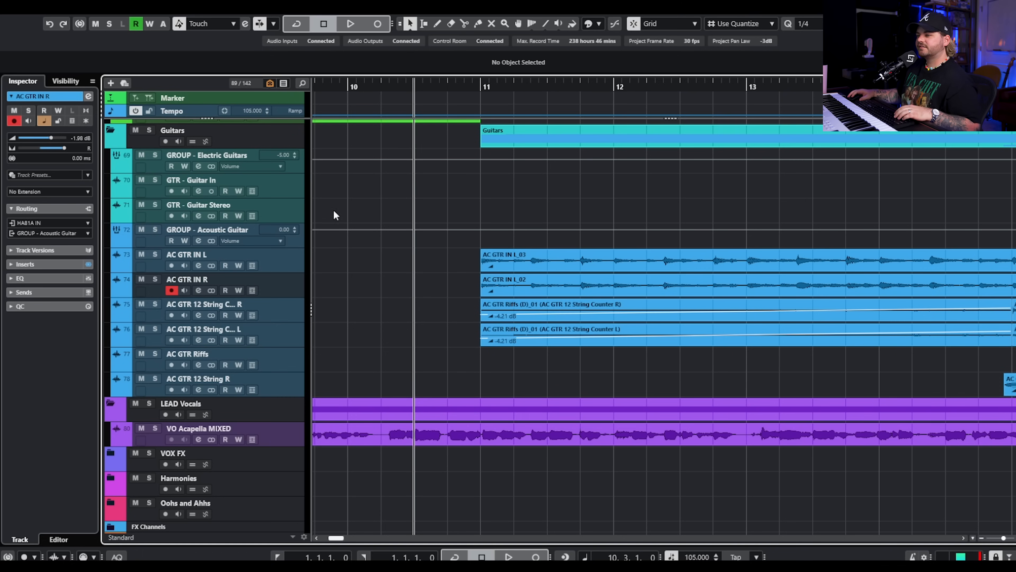
# Solo the AC GTR IN L and AC GTR IN R acoustic guitar tracks and play them back from bar 11.
pyautogui.click(470, 87)
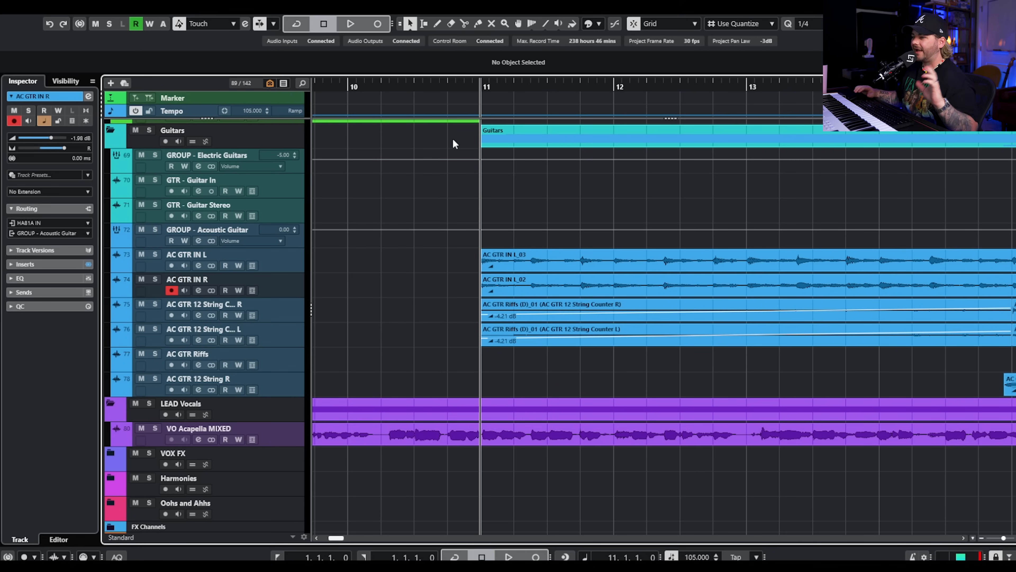
pyautogui.scroll(-4, 388, 316)
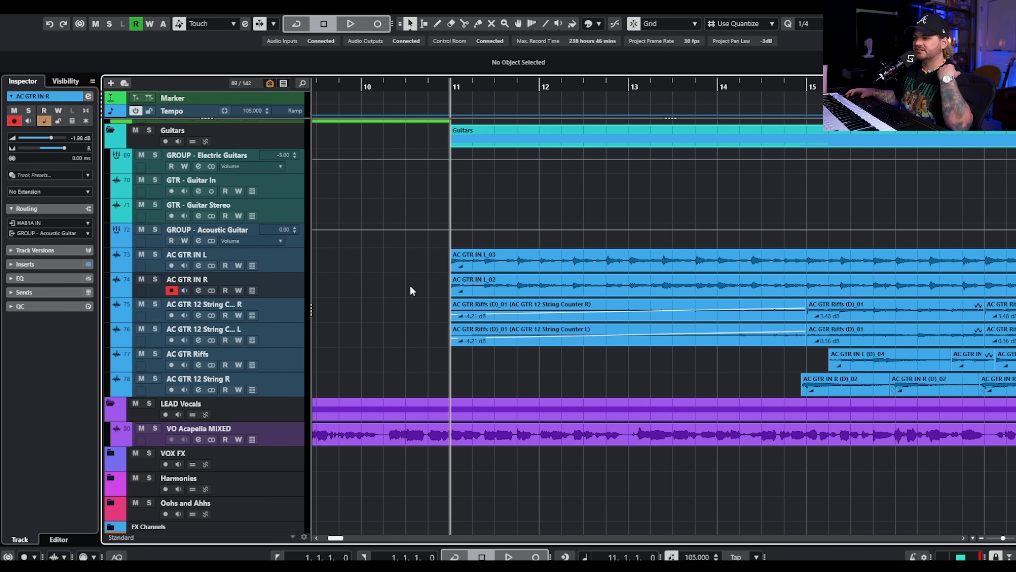
pyautogui.click(154, 254)
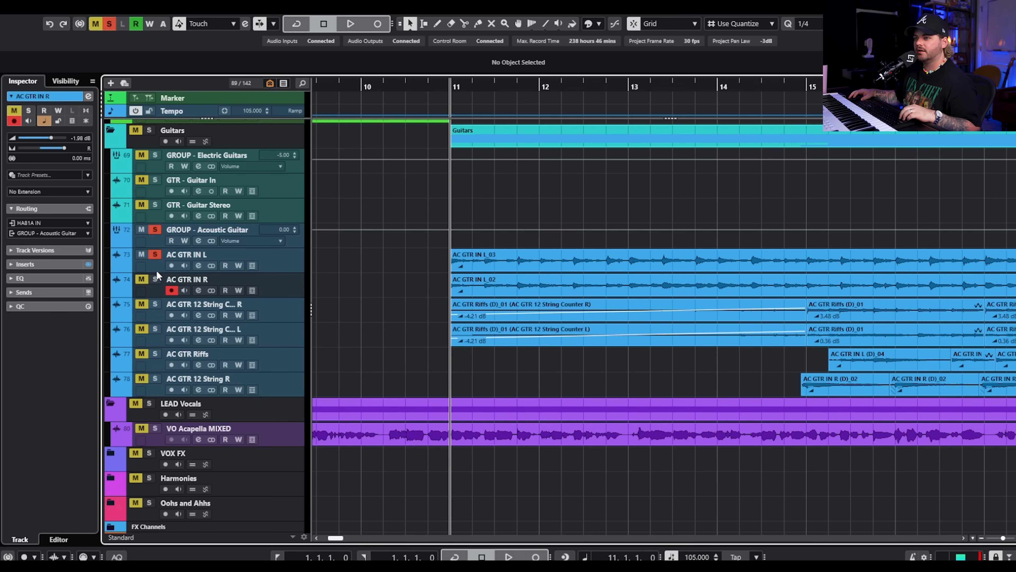
pyautogui.hscroll(1, 418, 294)
pyautogui.press('space')
pyautogui.scroll(-1, 379, 294)
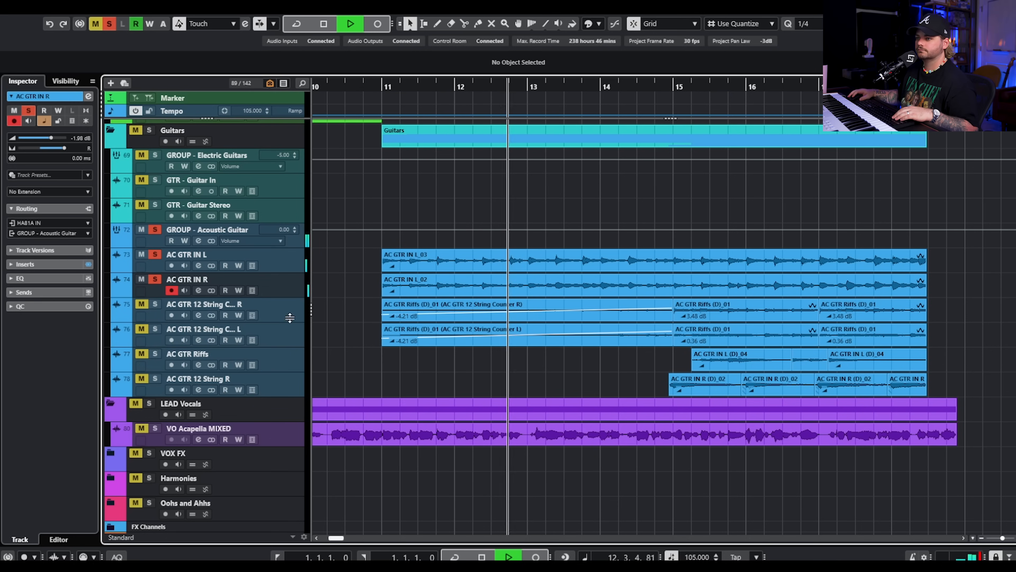
# Solo the two AC GTR 12 String Counter tracks in place of AC GTR IN L and R and play them from bar 11.
pyautogui.click(155, 305)
pyautogui.press('space')
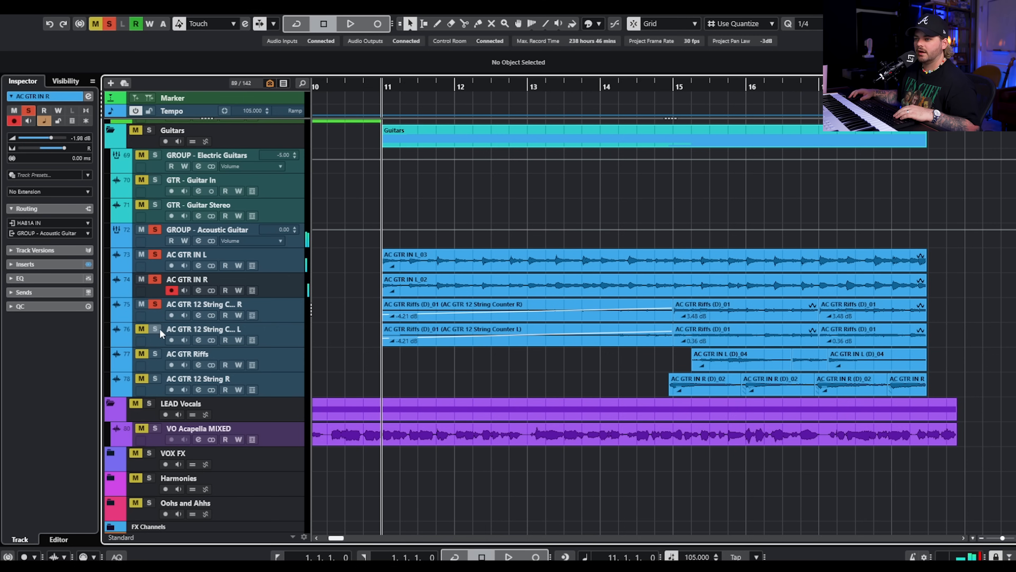
pyautogui.click(154, 278)
pyautogui.click(155, 254)
pyautogui.press('space')
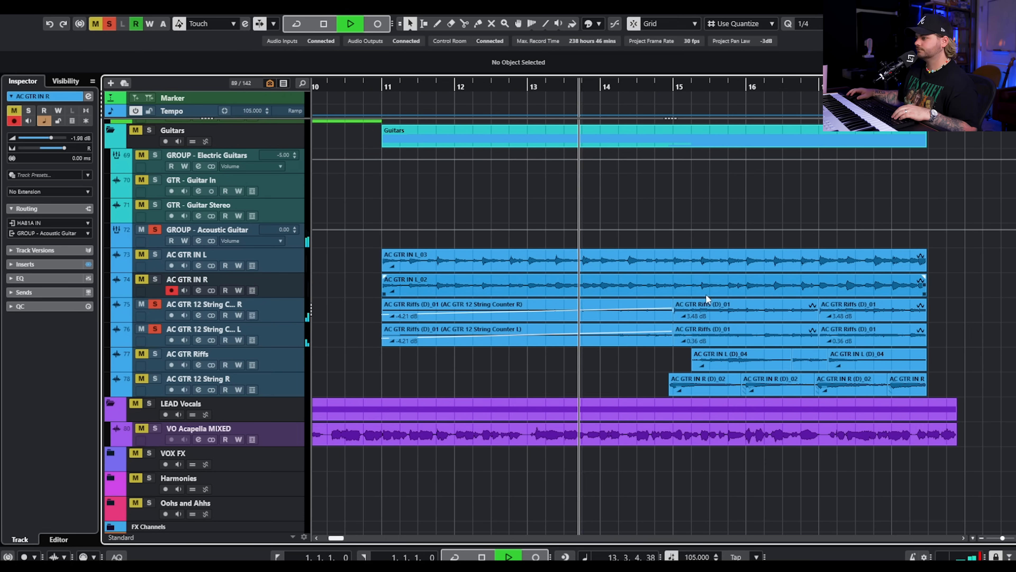
pyautogui.press('space')
# Play the acoustic guitars from bar 15, first with all six tracks soloed and again with only AC GTR Riffs soloed.
pyautogui.click(680, 85)
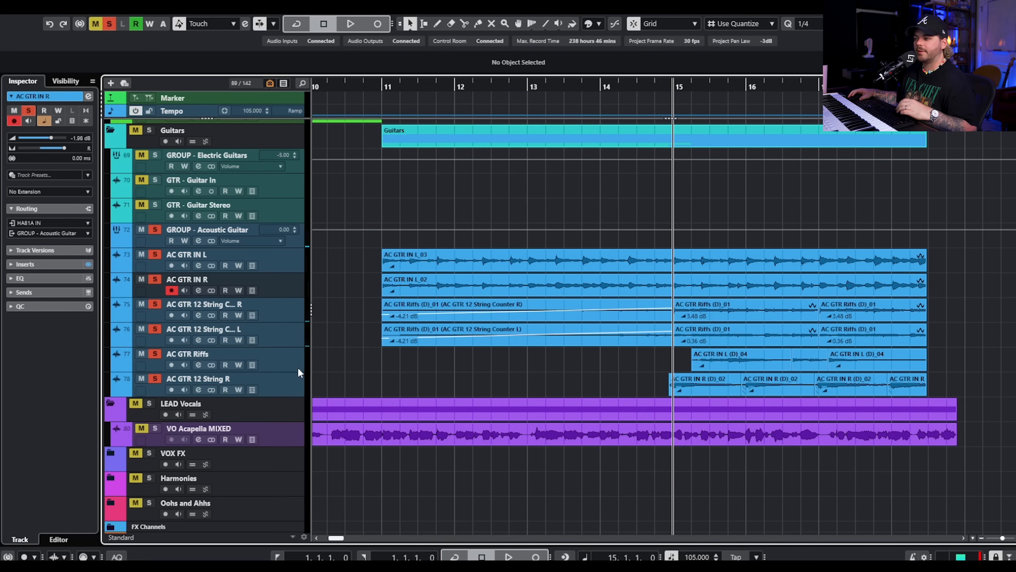
pyautogui.click(290, 363)
pyautogui.press('space')
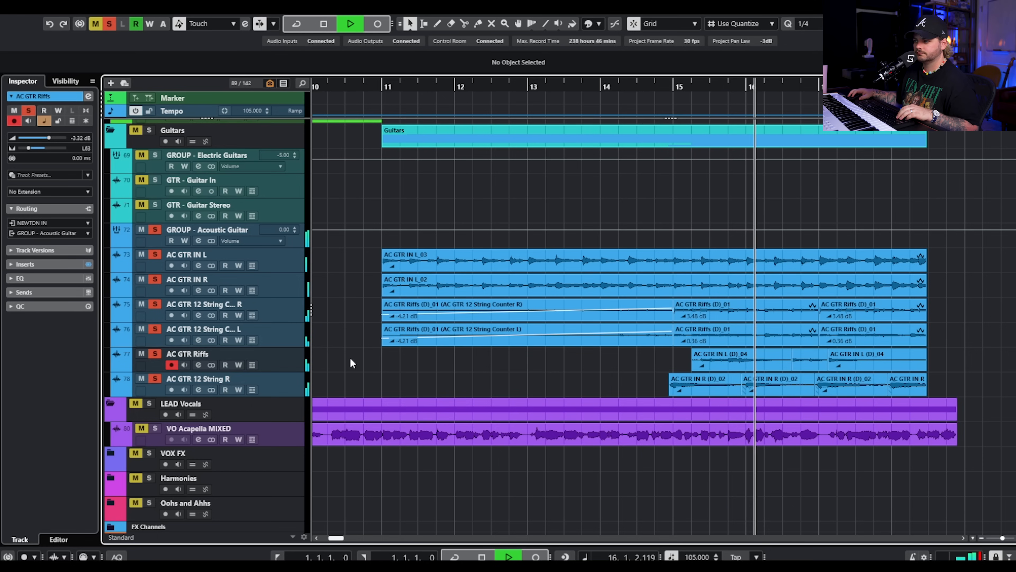
pyautogui.press('space')
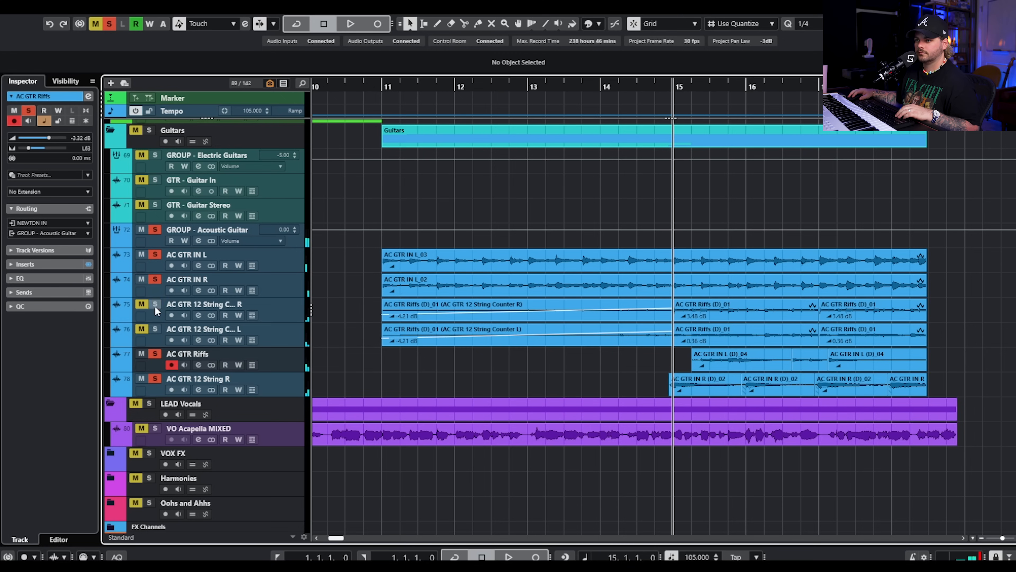
pyautogui.press('space')
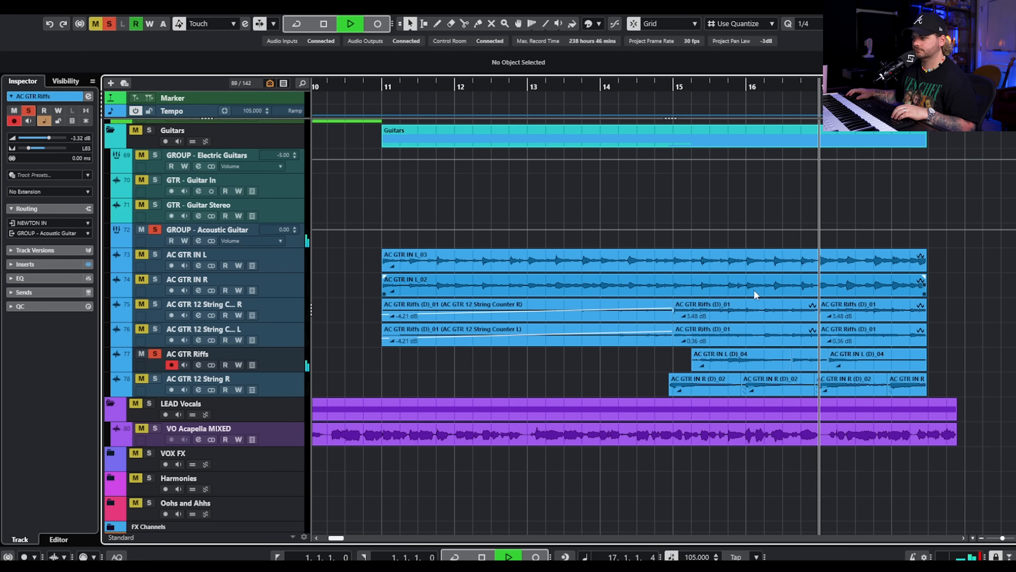
pyautogui.press('space')
# Solo AC GTR 12 String R, play it from 14.4 just before bar 15, and clear the acoustic guitar solos.
pyautogui.click(155, 378)
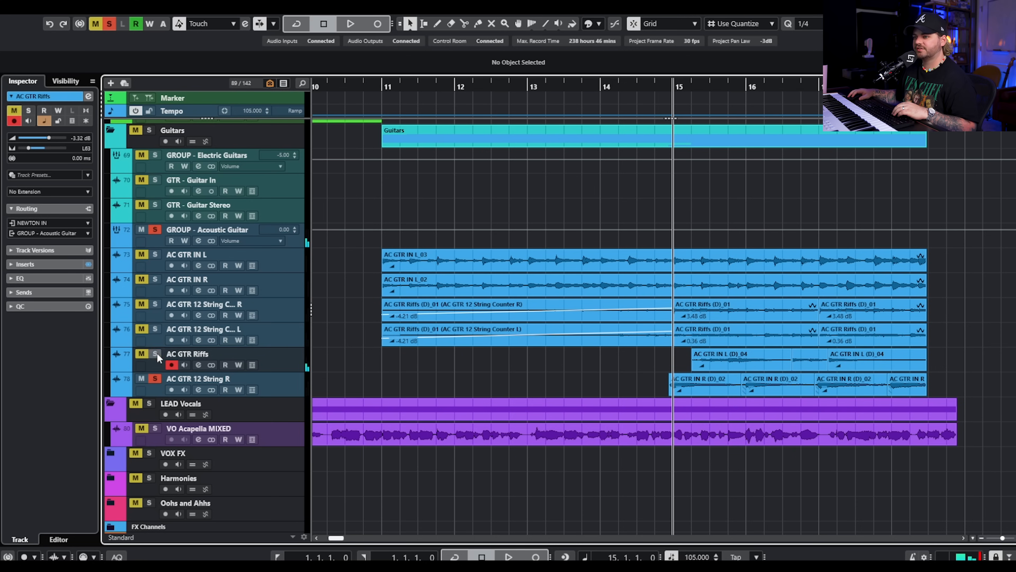
pyautogui.scroll(3, 610, 293)
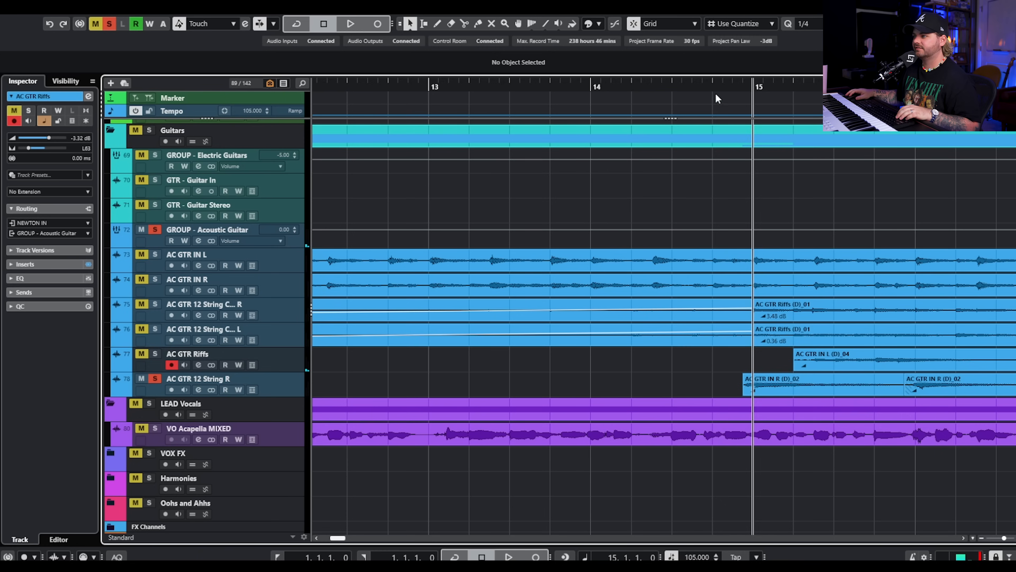
pyautogui.click(720, 87)
pyautogui.press('space')
pyautogui.scroll(-3, 749, 221)
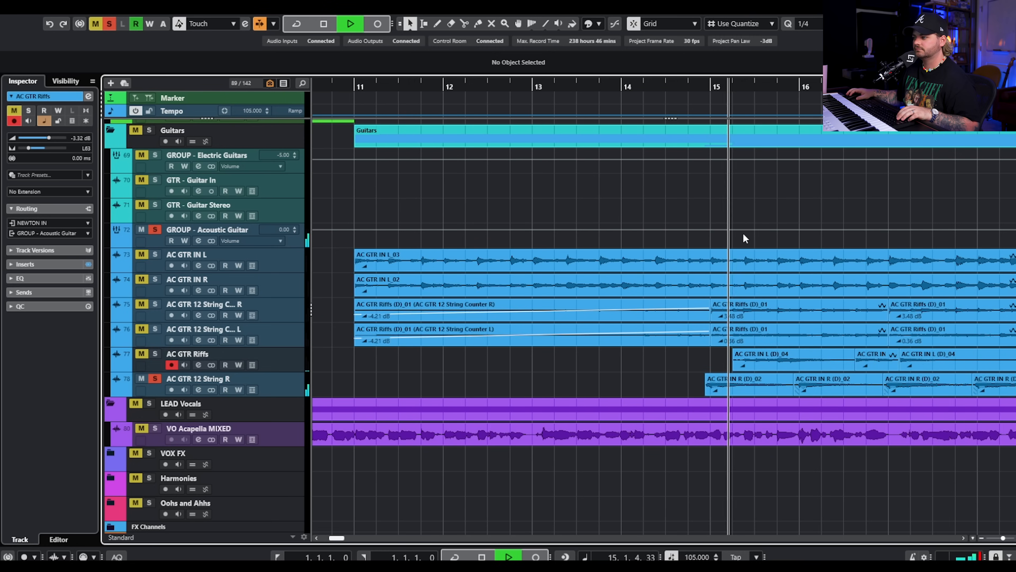
pyautogui.scroll(-2, 740, 239)
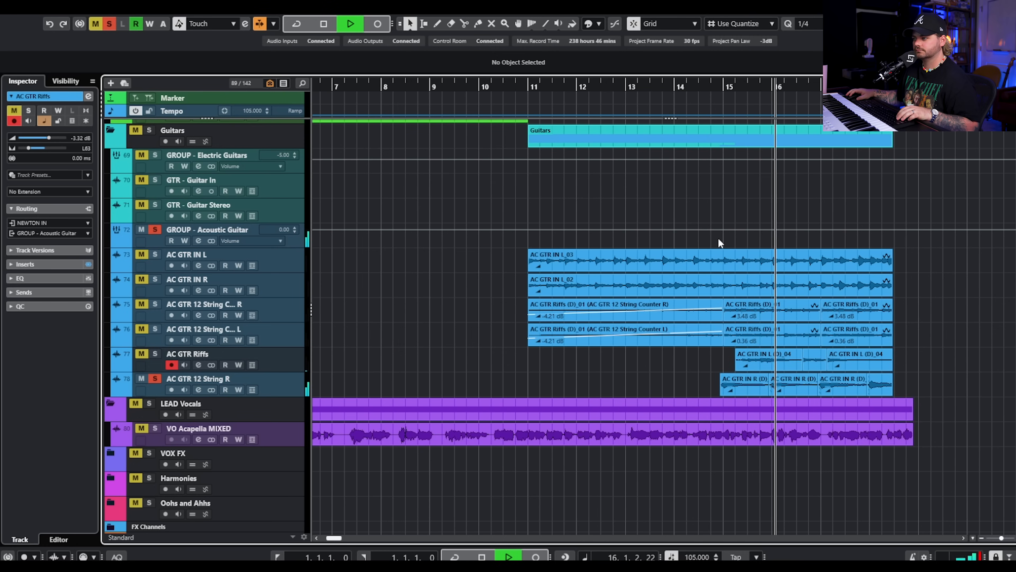
pyautogui.press('space')
pyautogui.click(155, 230)
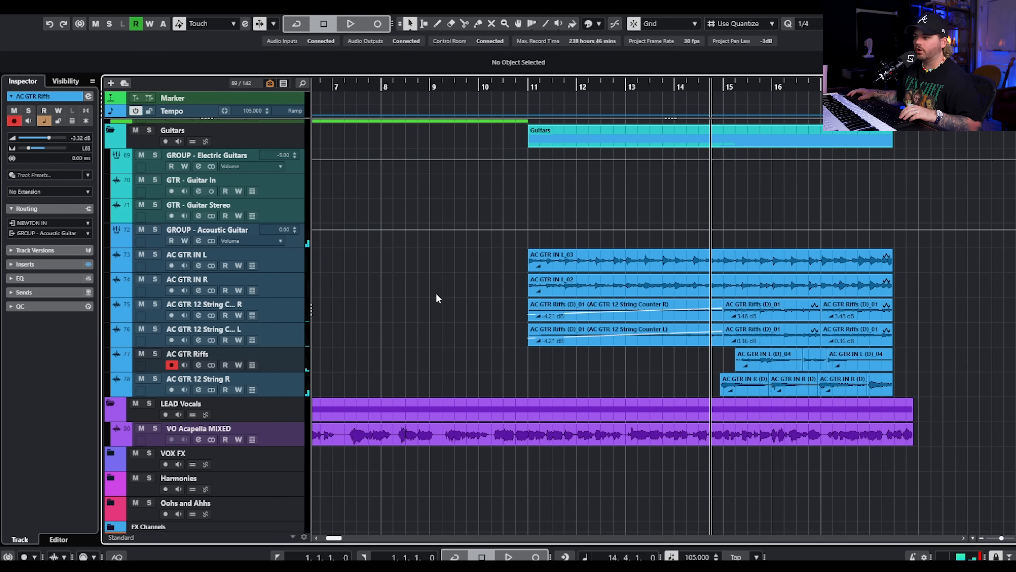
# Open the media browser and find the Make Pop Music - The Works folder among the samples.
pyautogui.scroll(-1, 480, 298)
pyautogui.scroll(8, 520, 294)
pyautogui.scroll(-3, 551, 302)
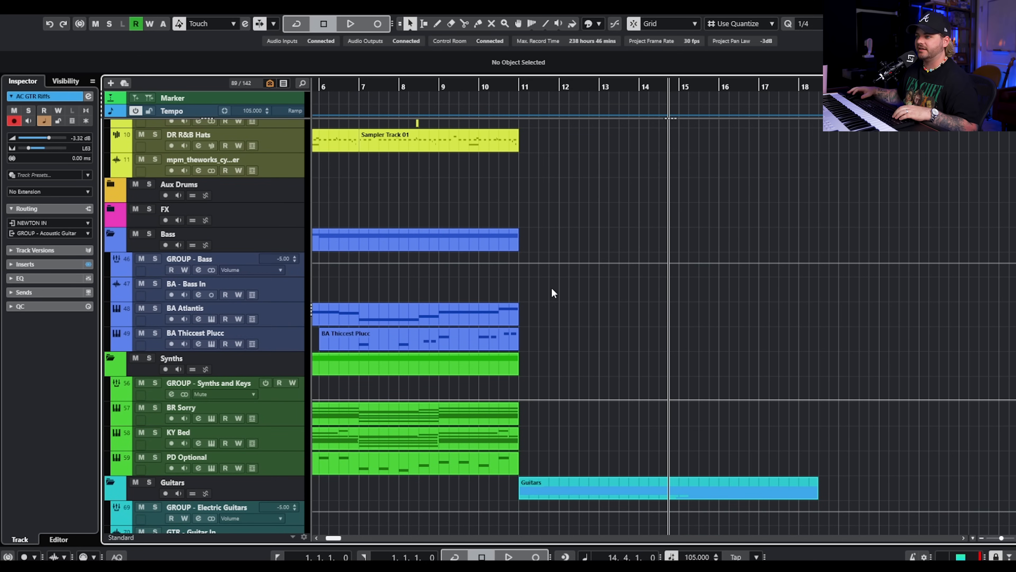
pyautogui.click(1000, 23)
pyautogui.scroll(-9, 941, 314)
pyautogui.scroll(-15, 928, 234)
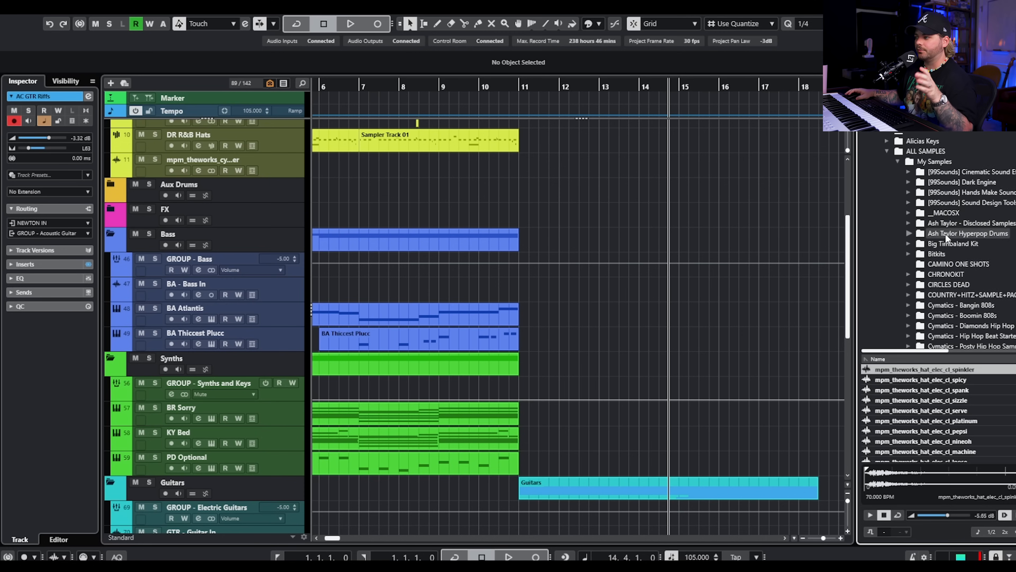
pyautogui.scroll(-3, 953, 254)
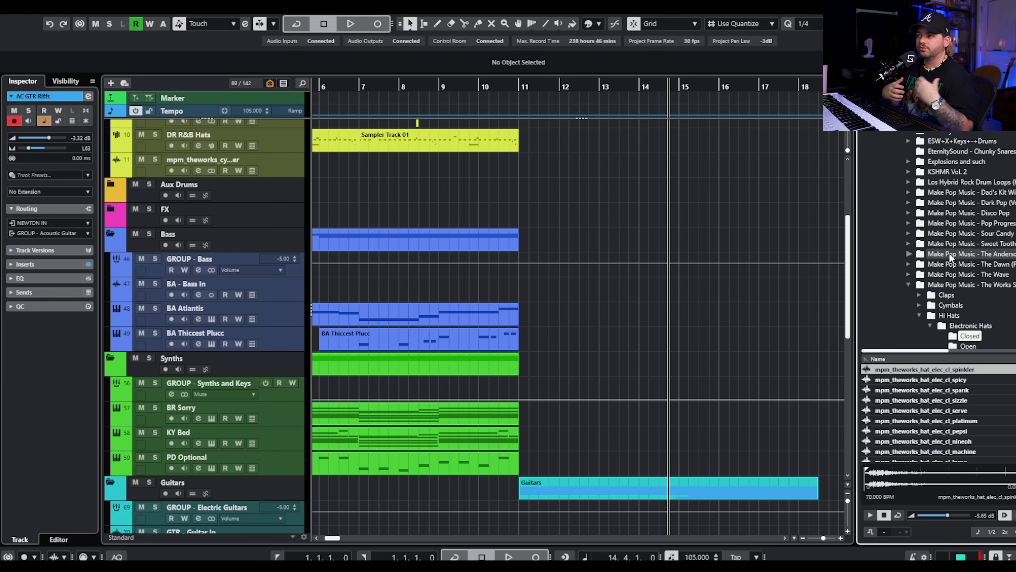
pyautogui.scroll(-5, 964, 244)
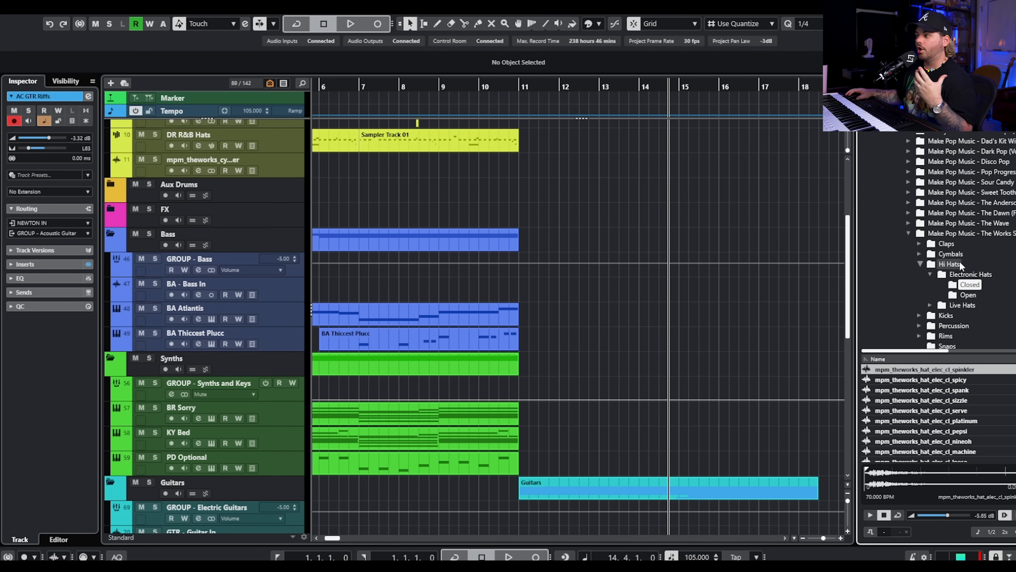
# Open the Country and Rock folder within Kicks and audition the sample mpm_theworks_kick_country_folky.
pyautogui.scroll(-1, 959, 305)
pyautogui.click(948, 305)
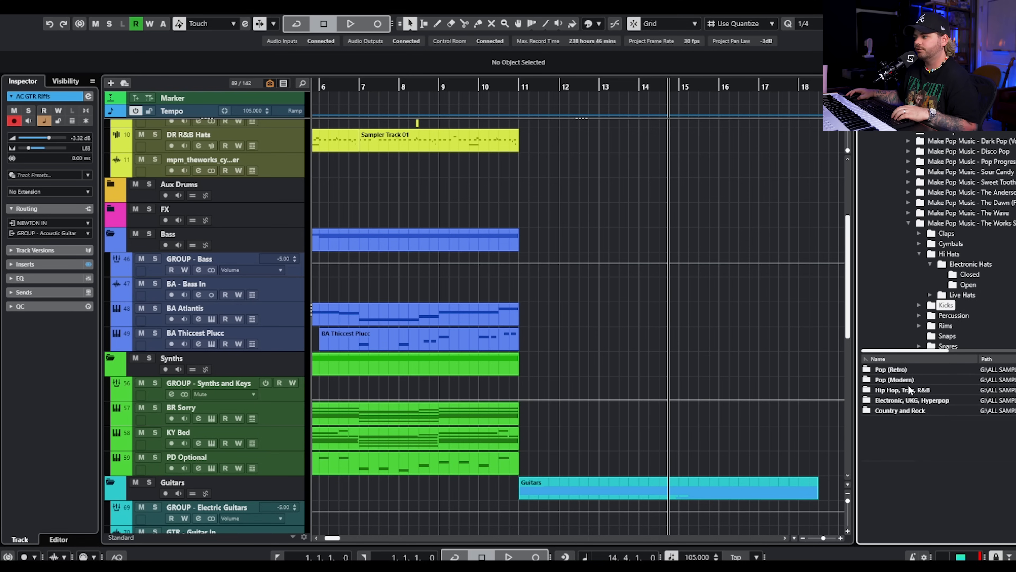
pyautogui.doubleClick(917, 409)
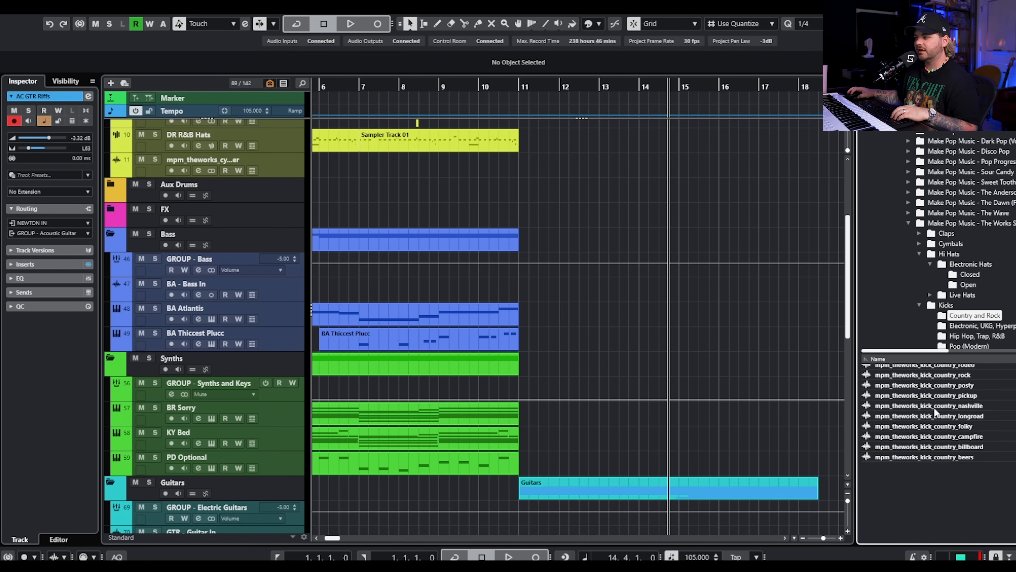
pyautogui.scroll(-1, 938, 412)
pyautogui.click(944, 430)
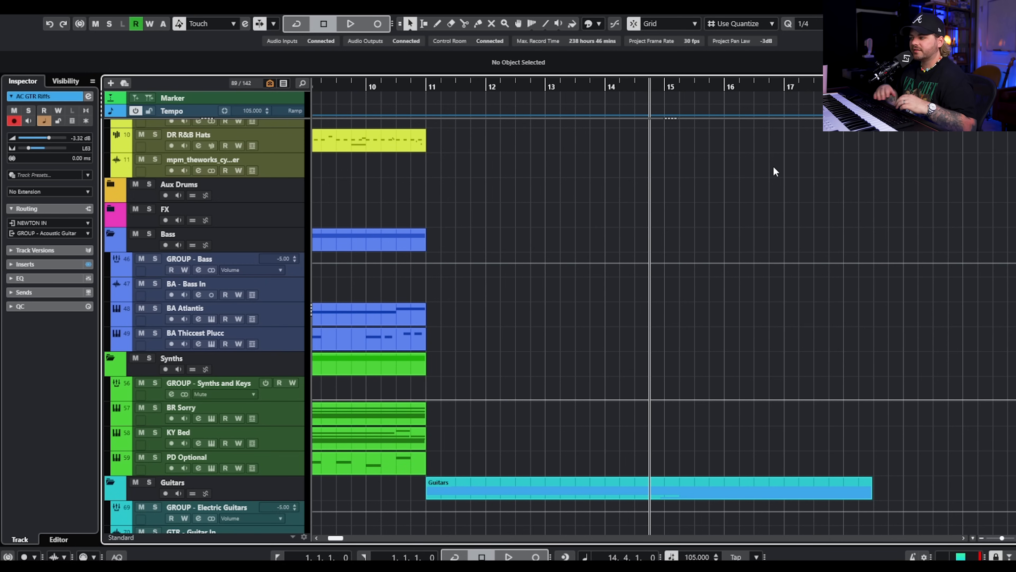
# Add tempo points to the Tempo track, 105 at bar 18 and a ramped 120 at bar 19.
pyautogui.scroll(1, 804, 186)
pyautogui.scroll(-4, 814, 189)
pyautogui.scroll(-2, 818, 180)
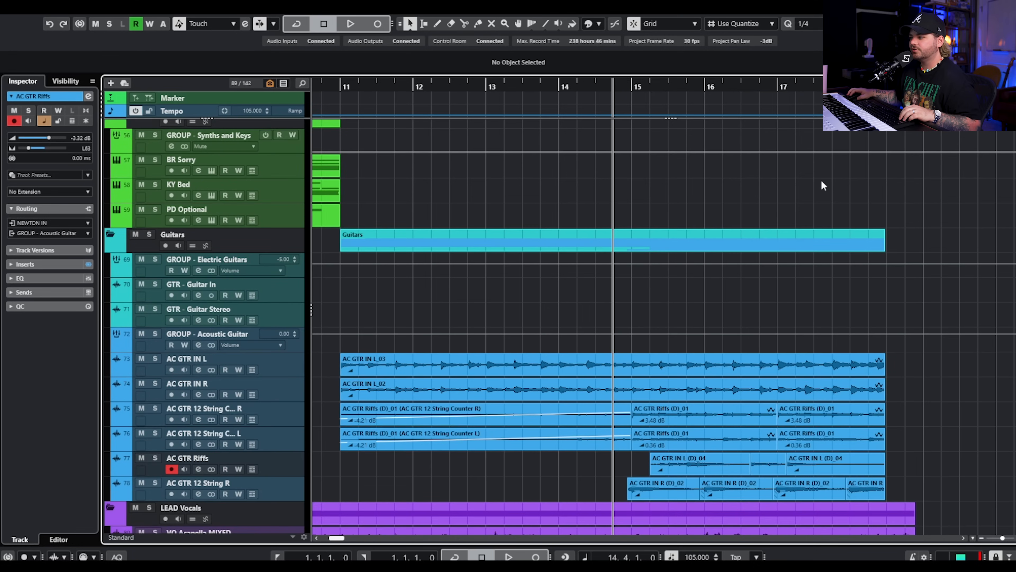
pyautogui.scroll(4, 844, 141)
pyautogui.scroll(3, 727, 120)
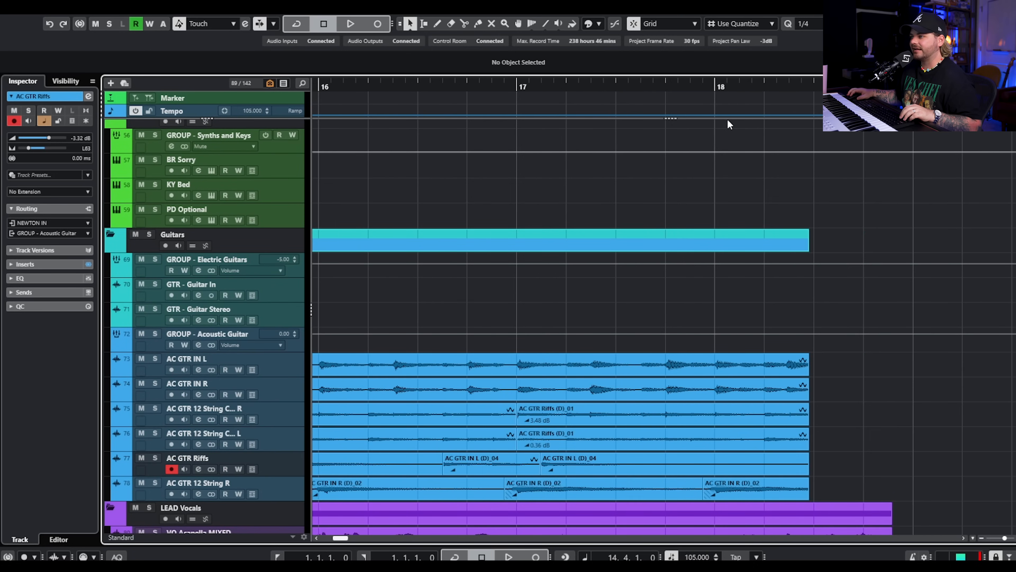
pyautogui.click(702, 112)
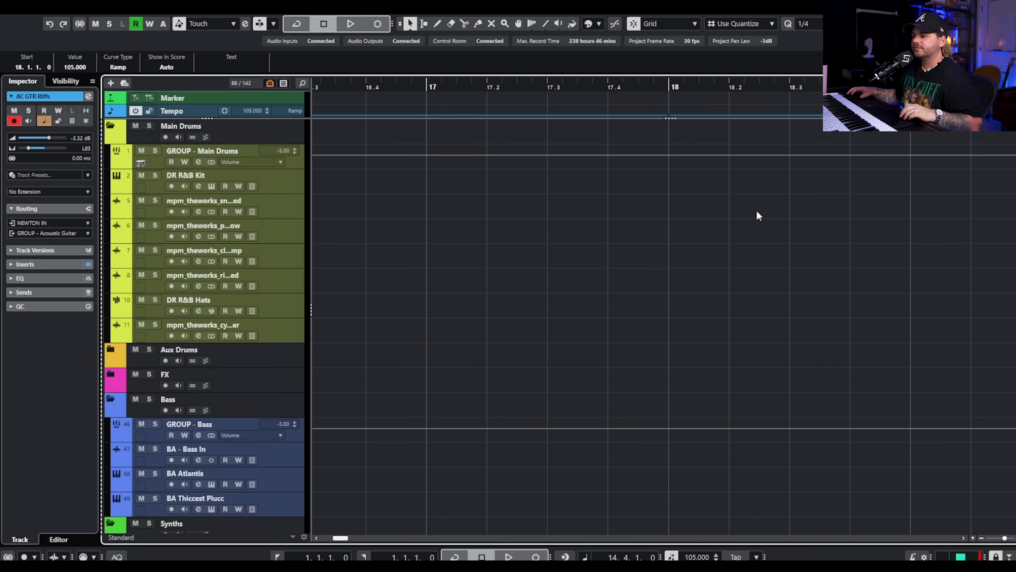
pyautogui.click(850, 86)
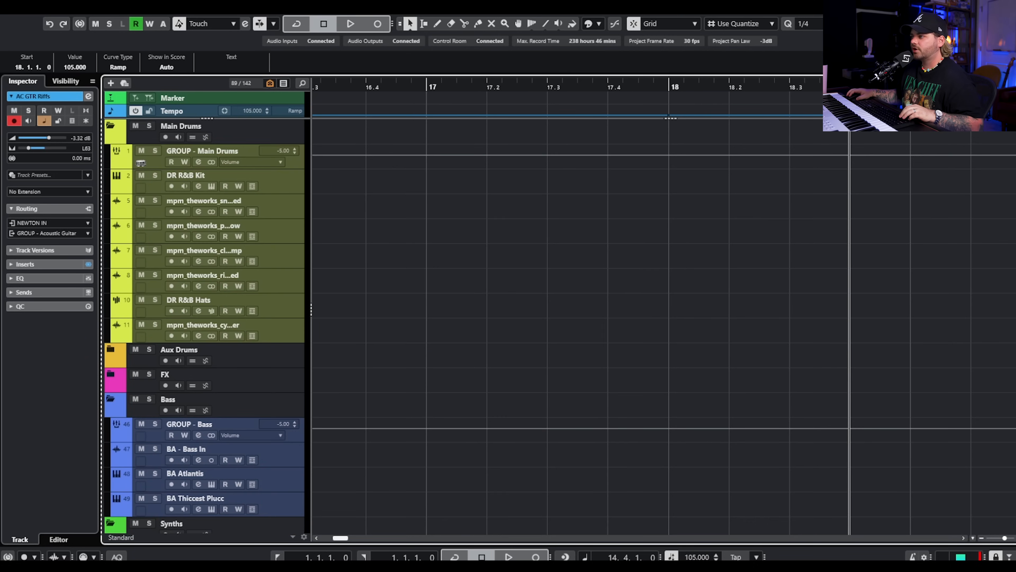
pyautogui.moveTo(912, 115); pyautogui.dragTo(911, 108)
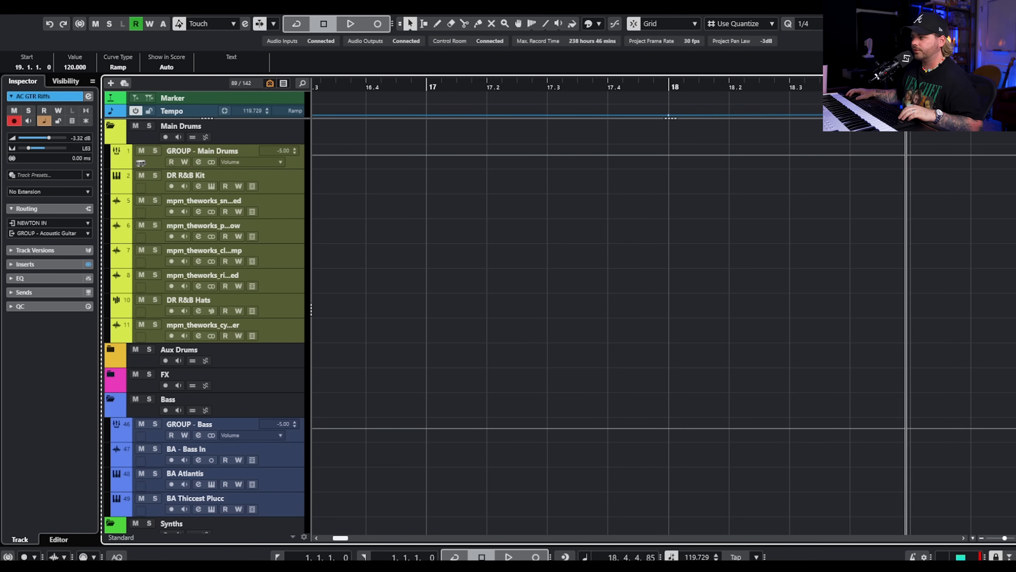
# Open the Tempo Track Editor and raise the tempo point at bar 19 to 128.
pyautogui.click(904, 86)
pyautogui.hotkey('ctrl', 't')
pyautogui.scroll(3, 835, 328)
pyautogui.scroll(3, 837, 332)
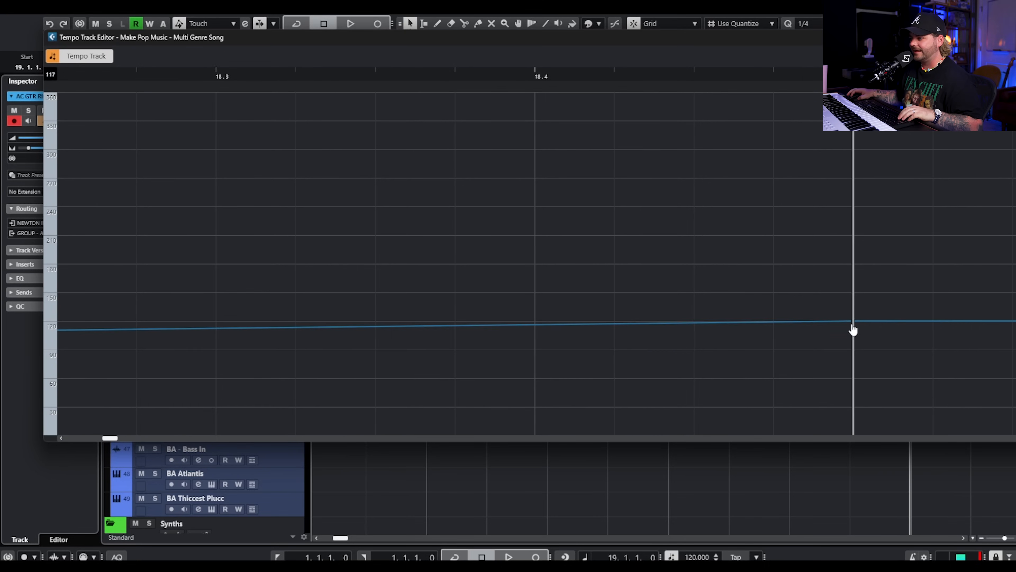
pyautogui.moveTo(853, 322); pyautogui.dragTo(854, 316)
# Play the tempo ramp from just before bar 18 and close the Tempo Track Editor.
pyautogui.scroll(-5, 854, 316)
pyautogui.press('space')
pyautogui.click(750, 82)
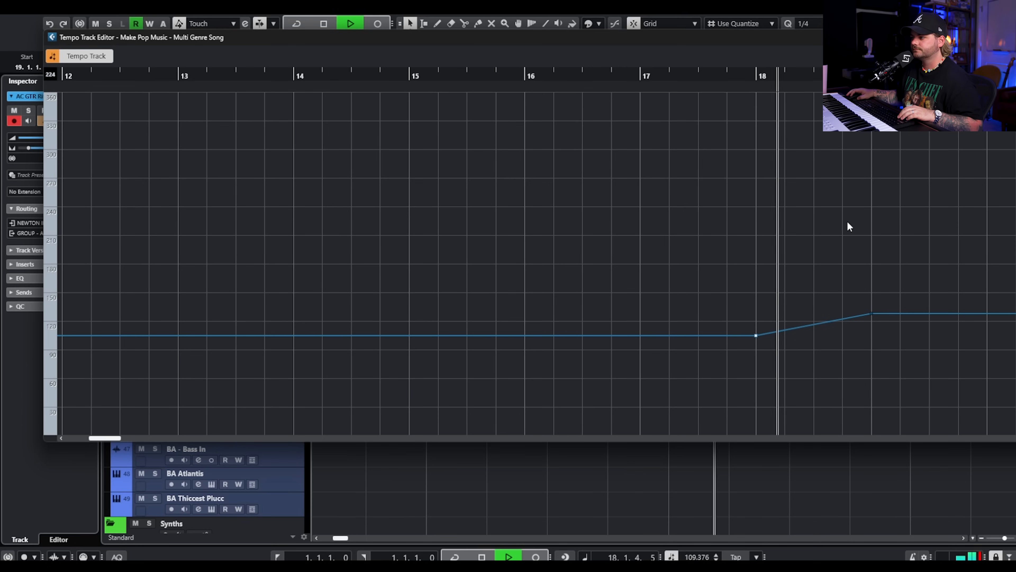
pyautogui.press('space')
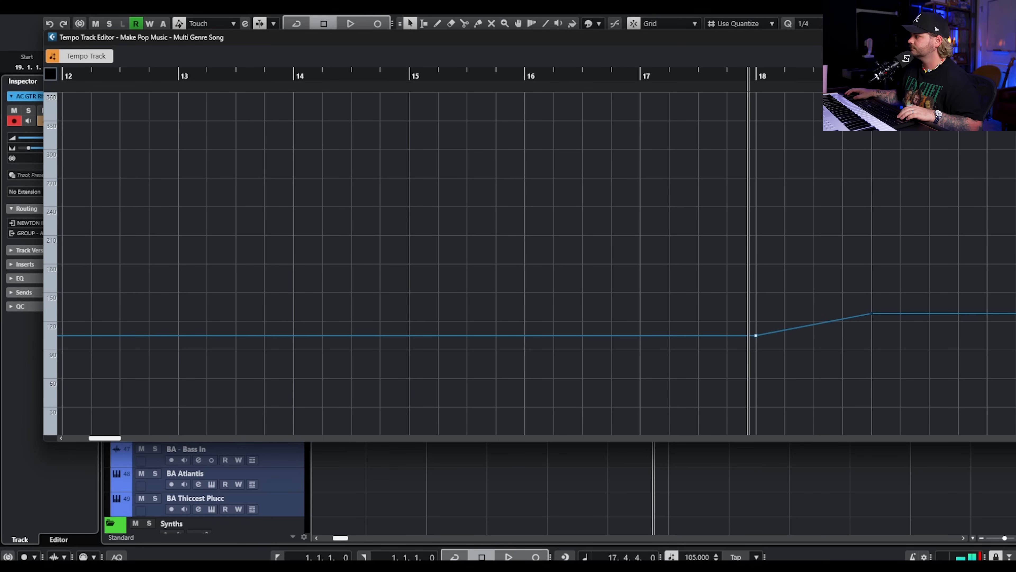
pyautogui.press('Escape')
# Play the guitars and vocal through the tempo ramp from 17.4 and on past bar 19.
pyautogui.scroll(-10, 651, 278)
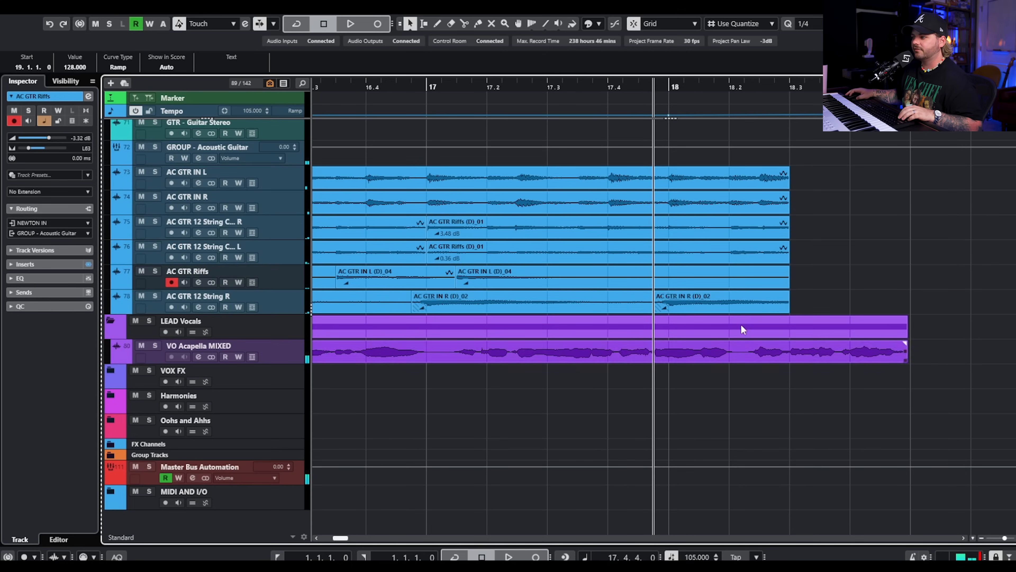
pyautogui.press('space')
pyautogui.press('g')
pyautogui.scroll(3, 677, 261)
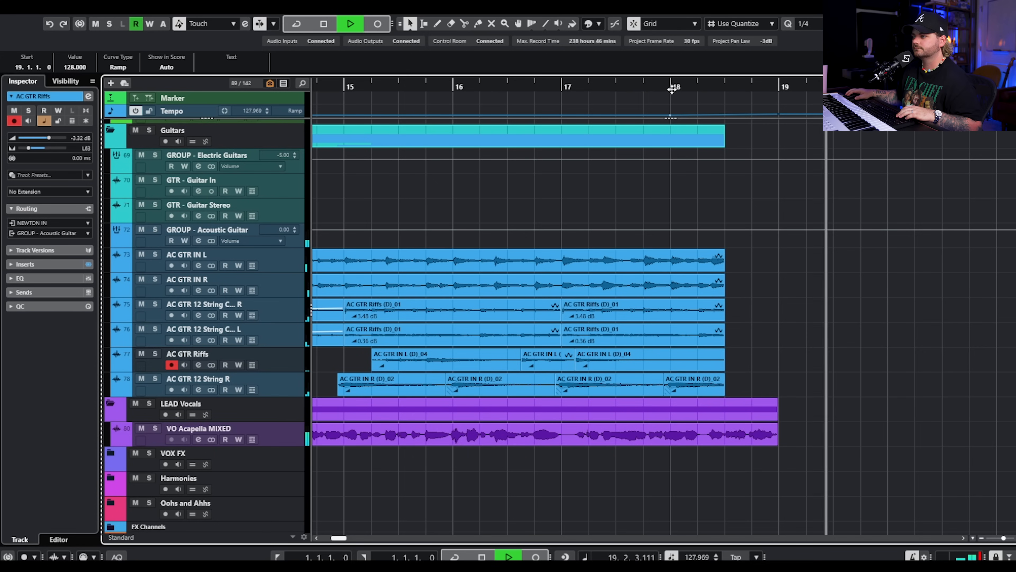
pyautogui.press('space')
pyautogui.press('g')
pyautogui.press('g')
pyautogui.press('g')
pyautogui.press('g')
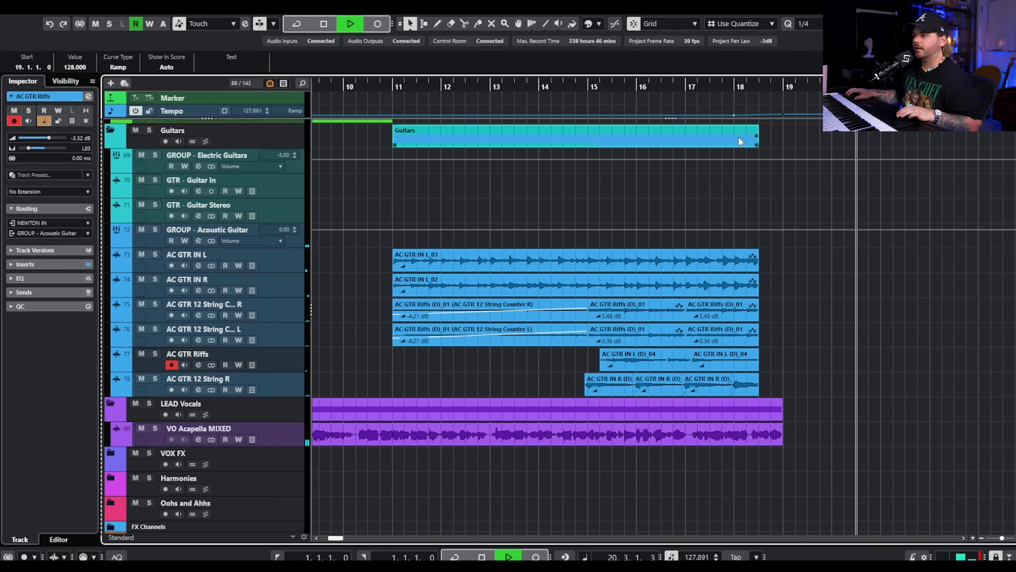
# Draw a further tempo point near bar 59 in the Tempo Track Editor.
pyautogui.moveTo(929, 114); pyautogui.dragTo(938, 111)
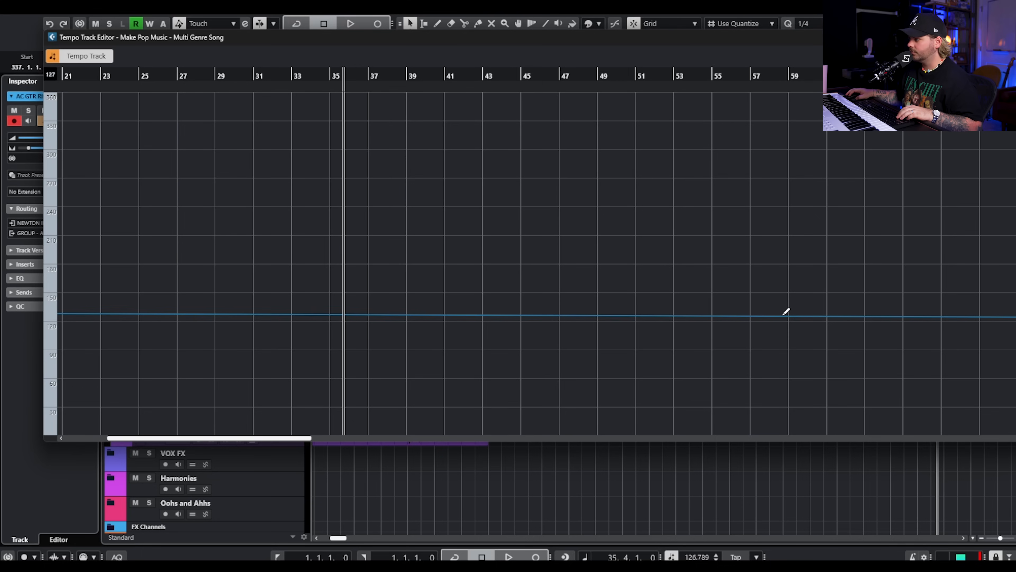
pyautogui.moveTo(787, 313); pyautogui.dragTo(791, 313)
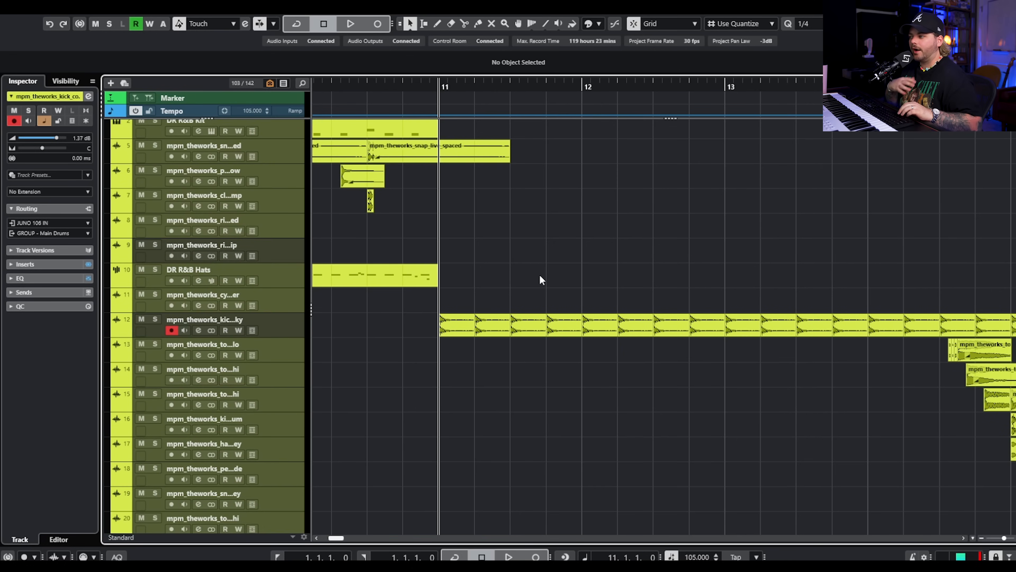
# Play the new country kick pattern from bar 11 while reviewing the added drum and tom tracks, and stop playback.
pyautogui.hscroll(1, 539, 276)
pyautogui.hscroll(-1, 536, 263)
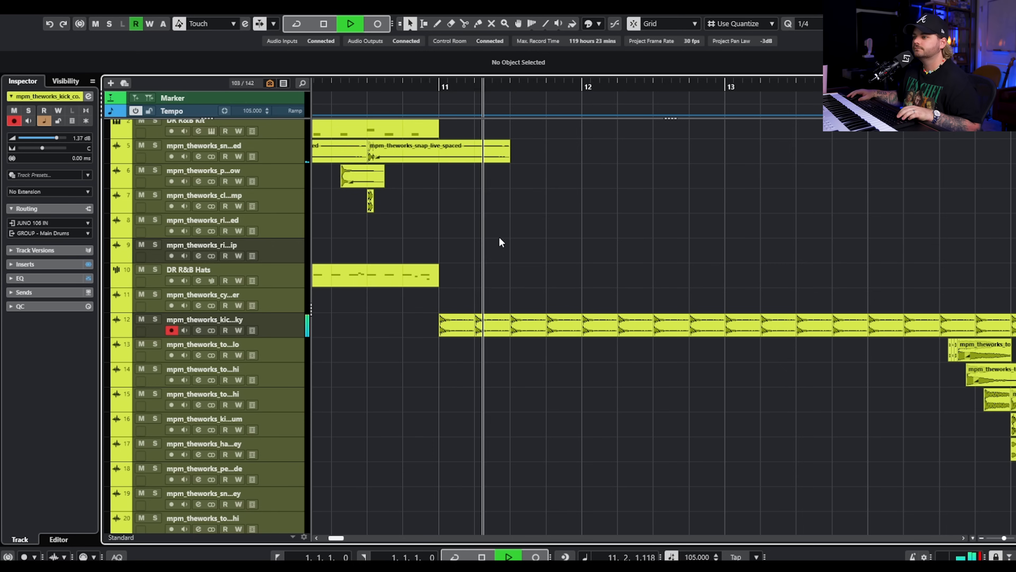
pyautogui.hscroll(1, 512, 252)
pyautogui.scroll(-1, 530, 271)
pyautogui.hscroll(1, 531, 263)
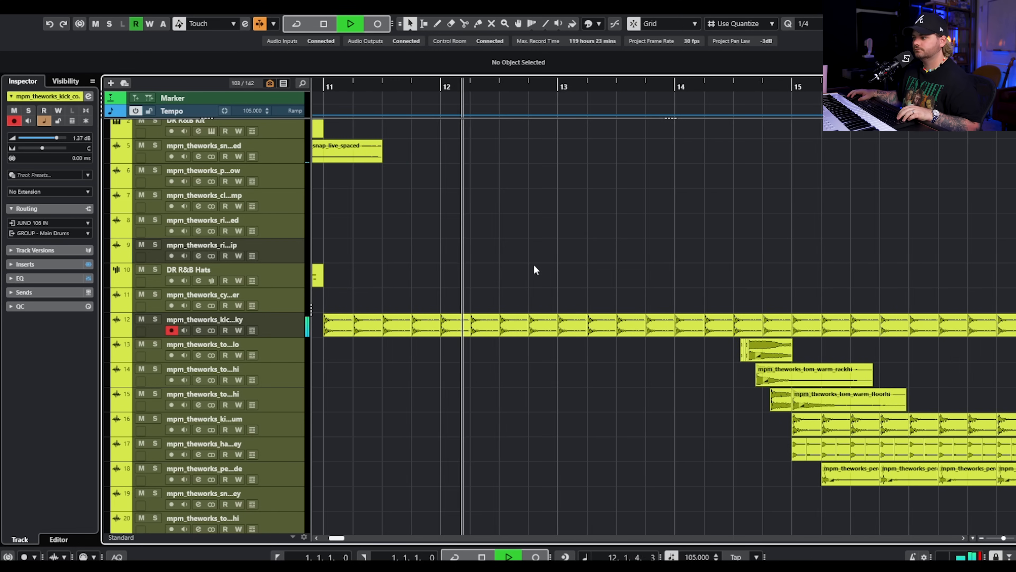
pyautogui.scroll(-3, 529, 258)
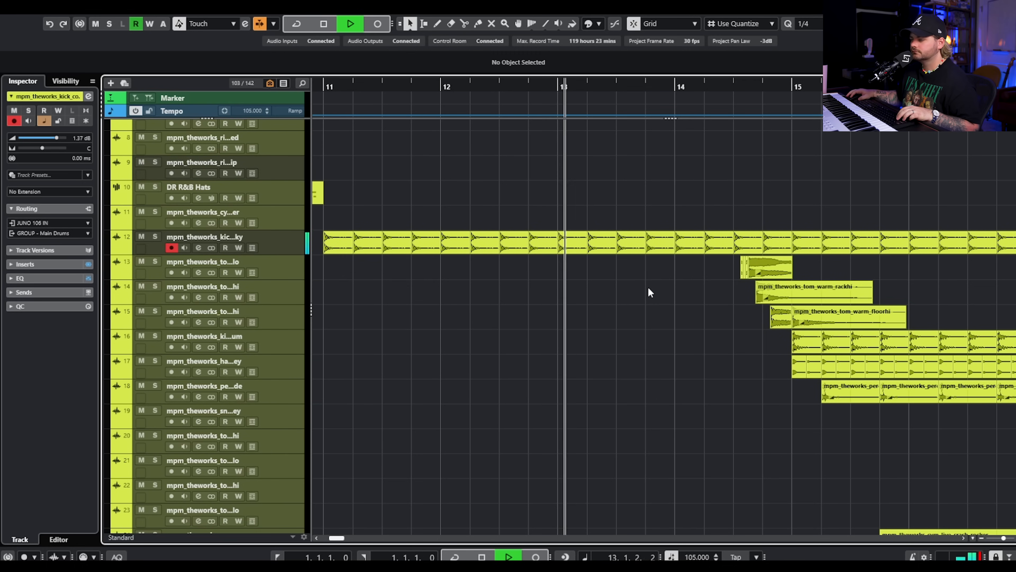
pyautogui.hscroll(1, 648, 272)
pyautogui.press('space')
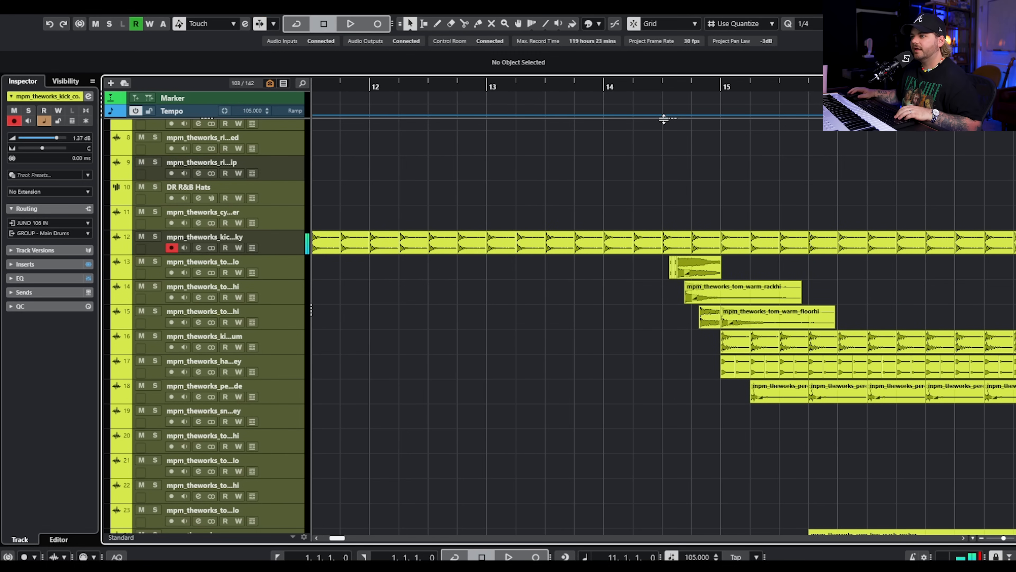
# Solo the low rack tom track and play its short lead-in hits from 14.3, stopping afterward.
pyautogui.moveTo(662, 84); pyautogui.dragTo(657, 302)
pyautogui.hscroll(-2, 657, 302)
pyautogui.hscroll(3, 673, 295)
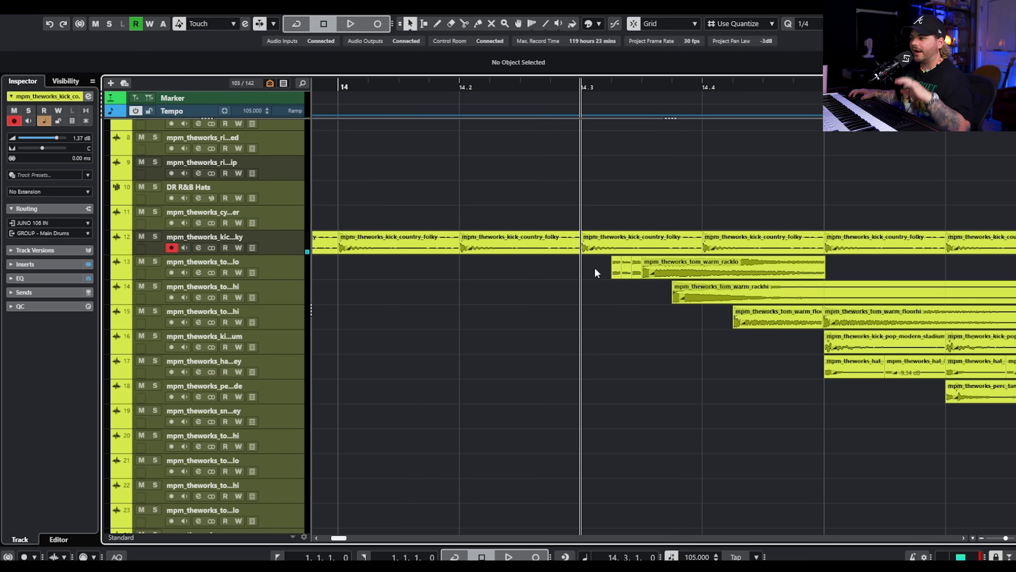
pyautogui.click(632, 274)
pyautogui.scroll(3, 634, 278)
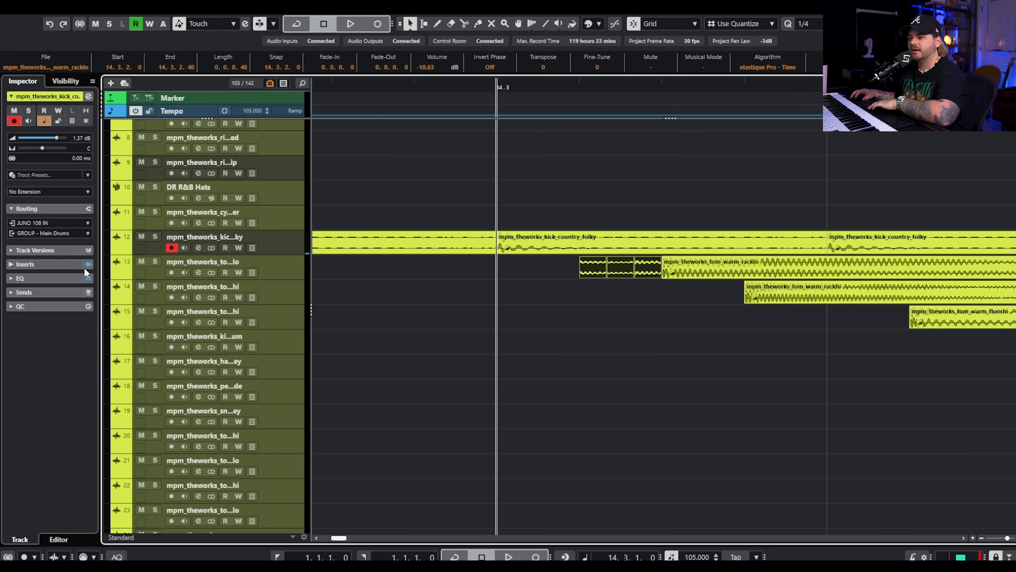
pyautogui.click(154, 262)
pyautogui.scroll(-3, 606, 329)
pyautogui.press('space')
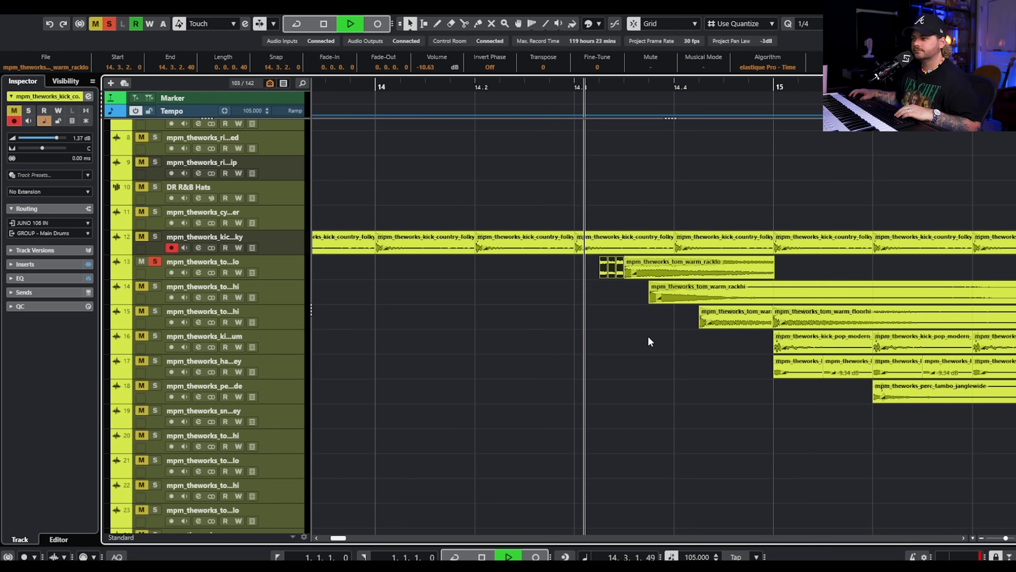
pyautogui.press('space')
# Crossfade the short low rack tom hits after 14.3 with very short crossfades, and play back the fill.
pyautogui.scroll(3, 586, 276)
pyautogui.moveTo(584, 274); pyautogui.dragTo(767, 265)
pyautogui.moveTo(650, 287); pyautogui.dragTo(755, 270)
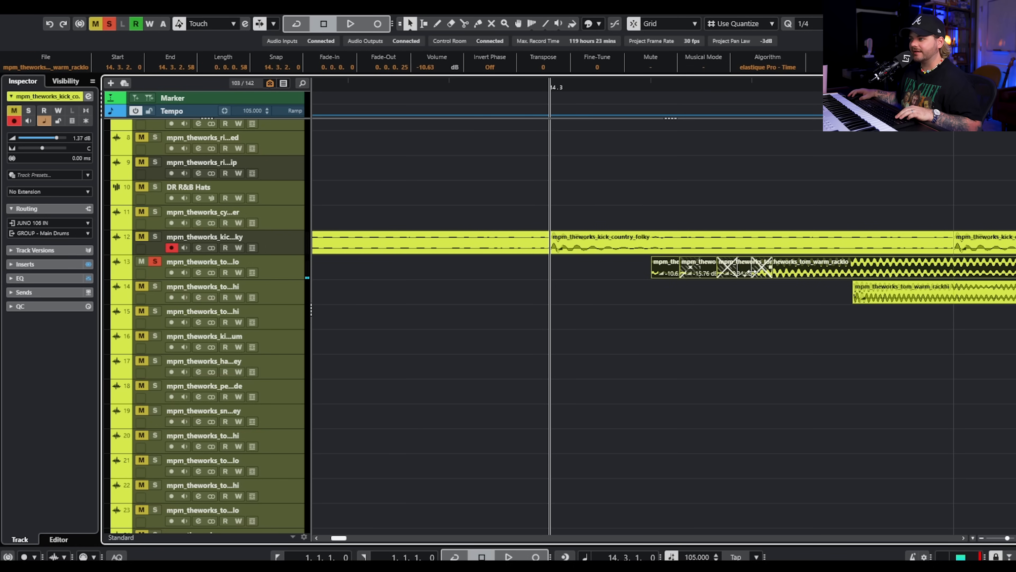
pyautogui.press('x')
pyautogui.scroll(2, 680, 269)
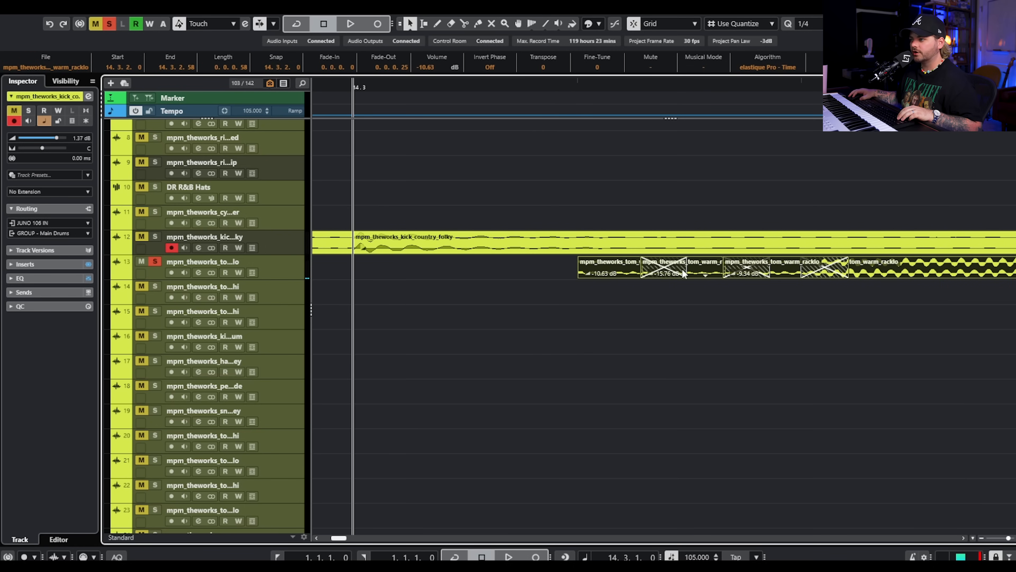
pyautogui.moveTo(686, 269); pyautogui.dragTo(644, 270)
pyautogui.scroll(-2, 772, 325)
pyautogui.press('space')
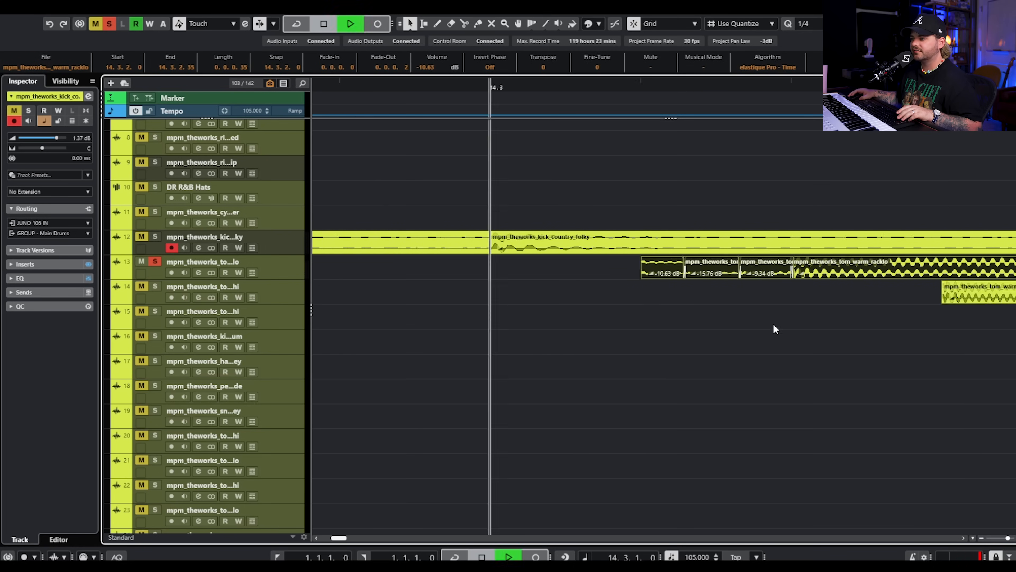
pyautogui.scroll(-7, 802, 323)
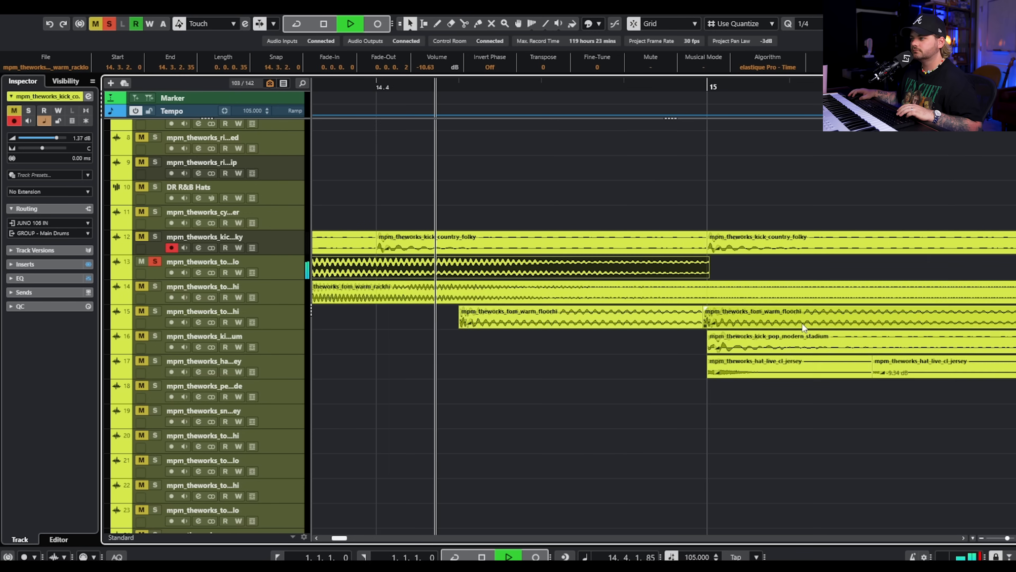
pyautogui.press('space')
# Copy the long low rack tom hit and paste it on the same track at 13.3.
pyautogui.click(599, 309)
pyautogui.click(717, 273)
pyautogui.hotkey('ctrl', 'c')
pyautogui.click(431, 85)
pyautogui.hotkey('ctrl', 'v')
pyautogui.scroll(3, 440, 277)
pyautogui.moveTo(420, 240); pyautogui.dragTo(420, 269)
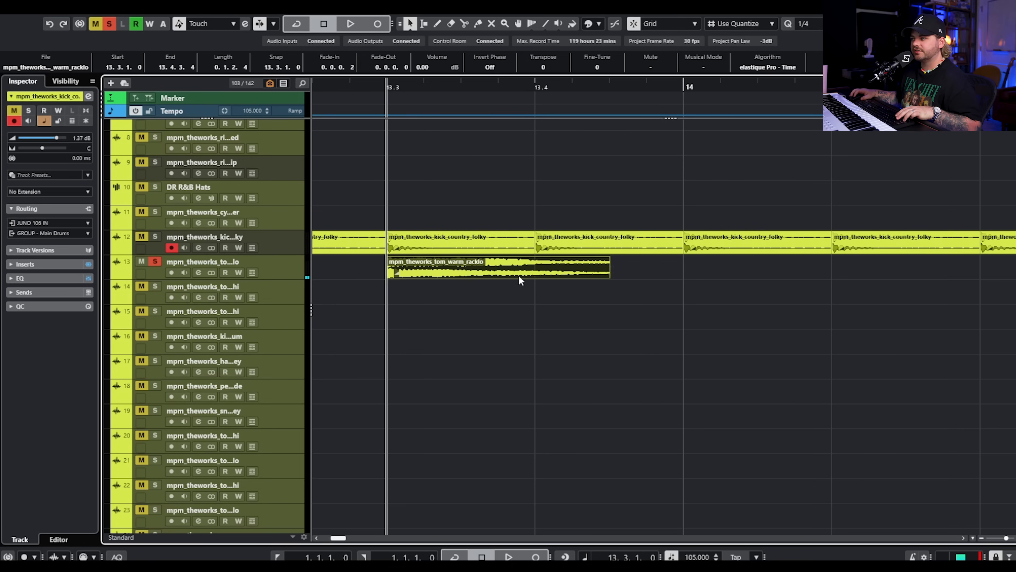
# Set the grid to 1/16 Triplet and place three cut-short copies of the tom hit directly before 13.3.
pyautogui.click(804, 24)
pyautogui.click(821, 169)
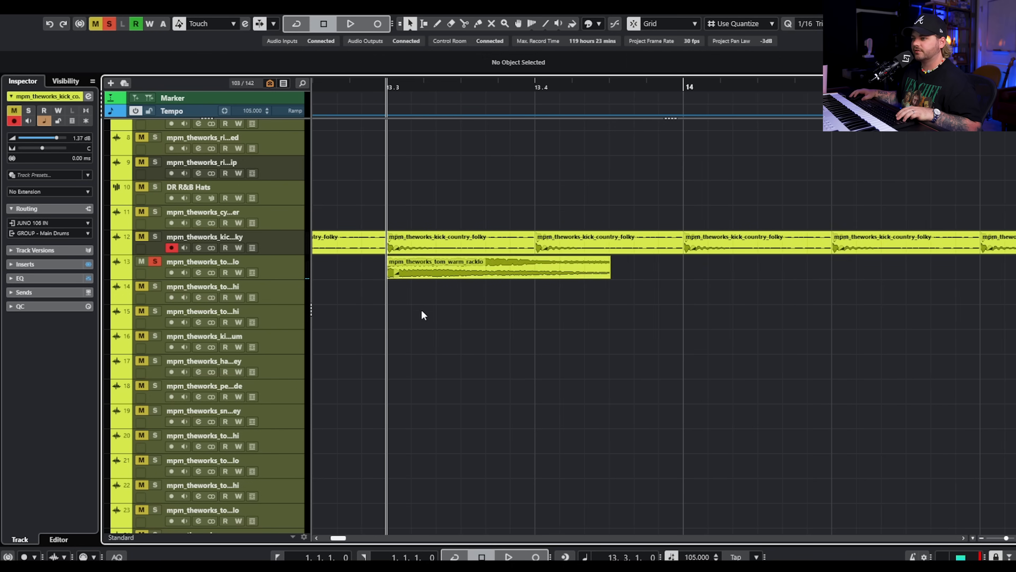
pyautogui.hscroll(-3, 421, 310)
pyautogui.moveTo(537, 275)
pyautogui.mouseDown()
pyautogui.moveTo(480, 273)
pyautogui.moveTo(520, 269)
pyautogui.mouseUp()
pyautogui.keyDown('alt'); pyautogui.click(484, 271); pyautogui.keyUp('alt')
pyautogui.press('Delete')
# Play the triplet tom fill from 13.2.2.40, stop playback and undo the repeated short pieces.
pyautogui.click(433, 83)
pyautogui.press('space')
pyautogui.click(692, 420)
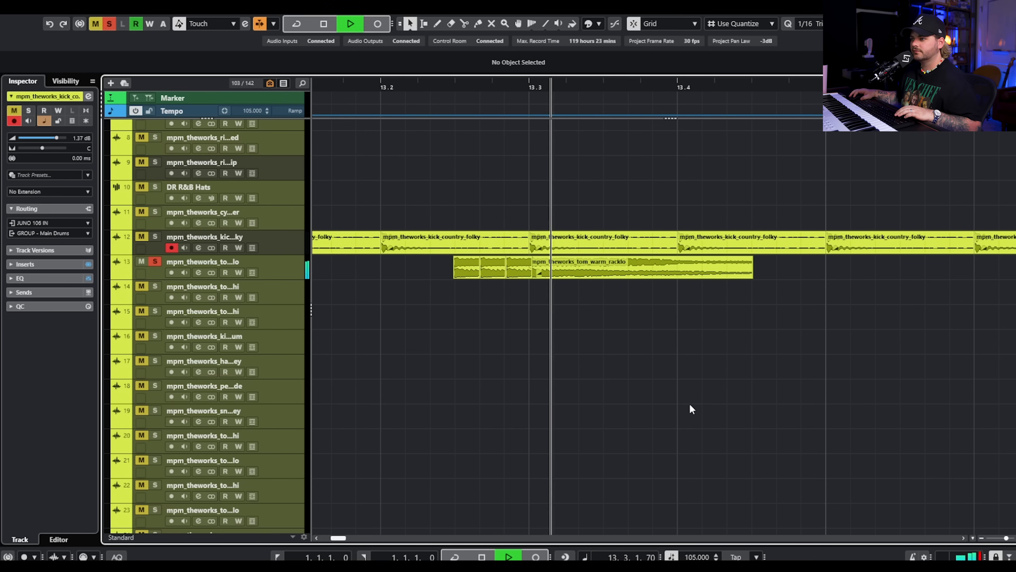
pyautogui.press('space')
pyautogui.hotkey('ctrl', 'z')
# Set the grid to 1/32 Triplet, rebuild the three short tom pieces tightly before 13.3 and play them.
pyautogui.click(812, 23)
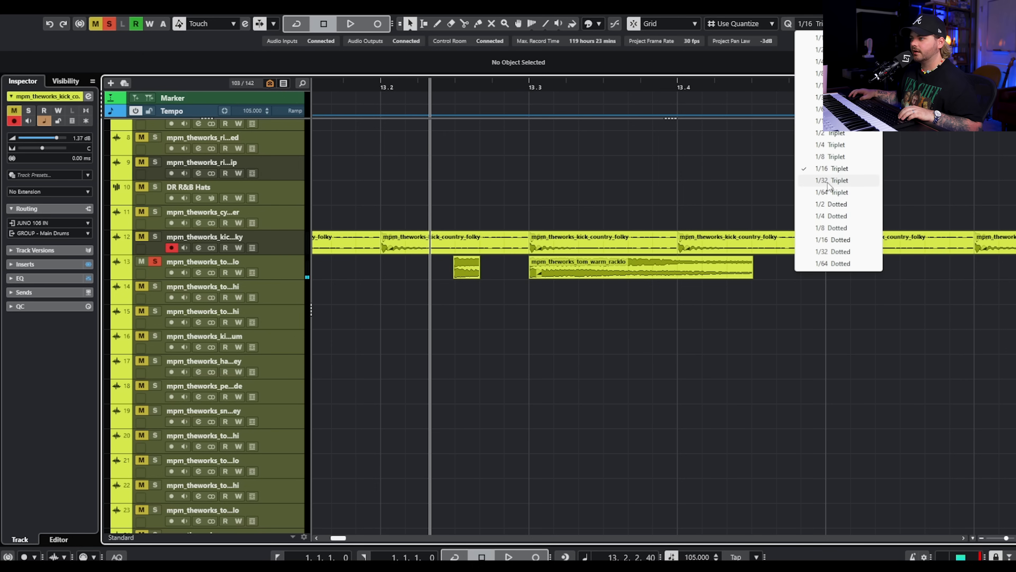
pyautogui.click(827, 181)
pyautogui.moveTo(470, 274); pyautogui.dragTo(504, 276)
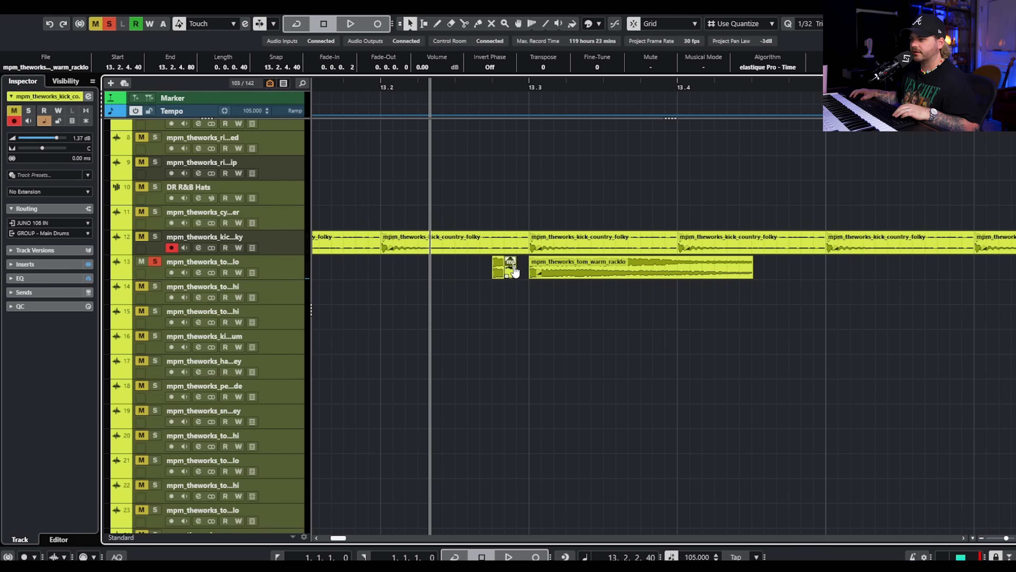
pyautogui.press('space')
pyautogui.click(677, 385)
pyautogui.press('space')
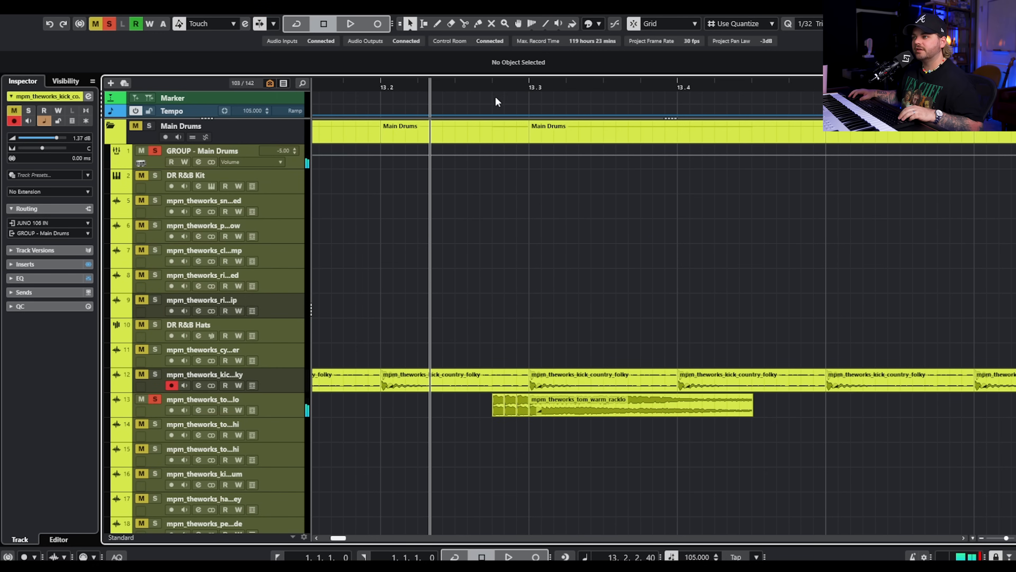
# Set the volumes of the three short tom pieces from 13.2.4 to -15.11, -12.55 and -8.7 dB in order.
pyautogui.moveTo(488, 89); pyautogui.dragTo(530, 312)
pyautogui.scroll(-3, 551, 241)
pyautogui.scroll(3, 585, 360)
pyautogui.scroll(-3, 659, 340)
pyautogui.moveTo(758, 355); pyautogui.dragTo(622, 330)
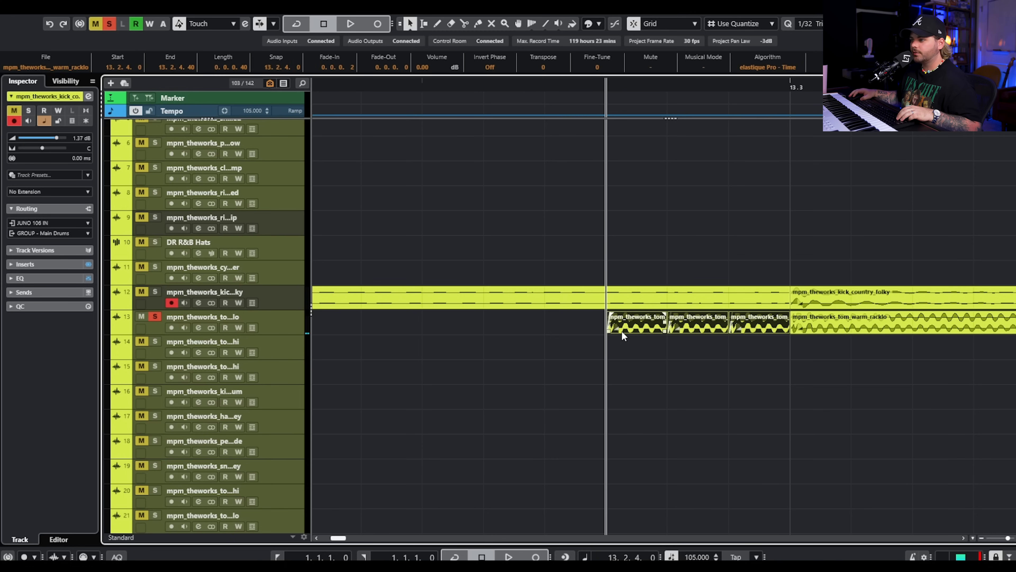
pyautogui.click(619, 332)
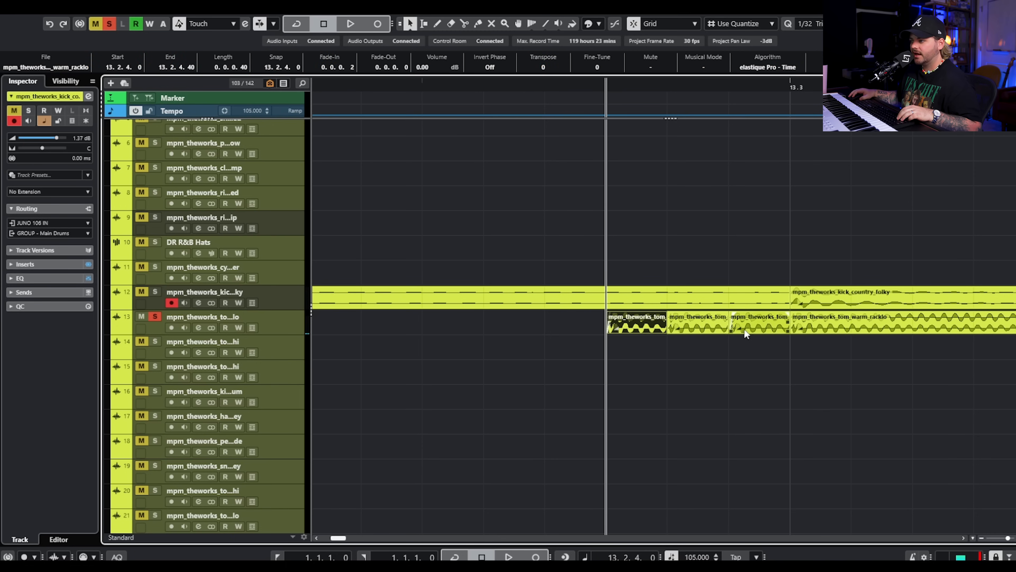
pyautogui.moveTo(628, 346); pyautogui.dragTo(733, 325)
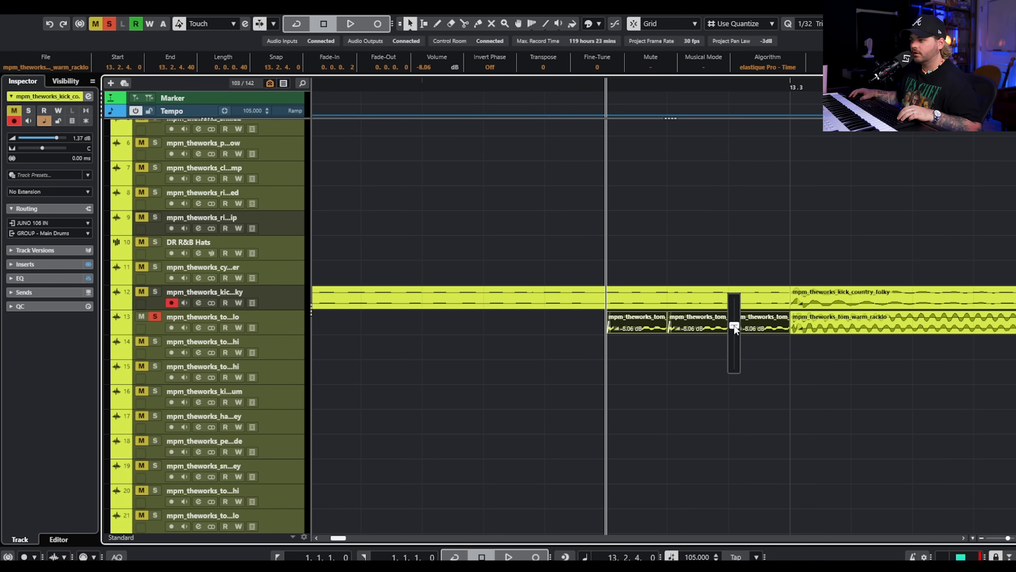
pyautogui.click(688, 343)
pyautogui.moveTo(674, 329); pyautogui.dragTo(608, 316)
# With snapping off, try trimming the start of the first short tom piece to 13.2.4.5, and undo the trim.
pyautogui.scroll(2, 686, 330)
pyautogui.click(585, 346)
pyautogui.press('j')
pyautogui.moveTo(507, 331); pyautogui.dragTo(524, 330)
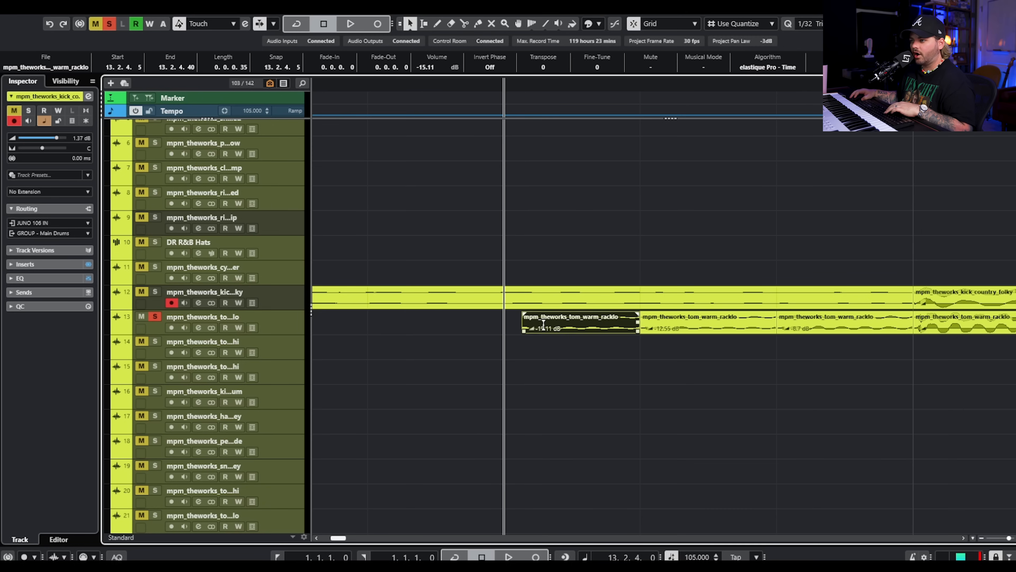
pyautogui.hotkey('ctrl', 'z')
# Adjust the edges of the second and third short tom pieces slightly off the grid, with the third ending at 13.3.
pyautogui.click(637, 329)
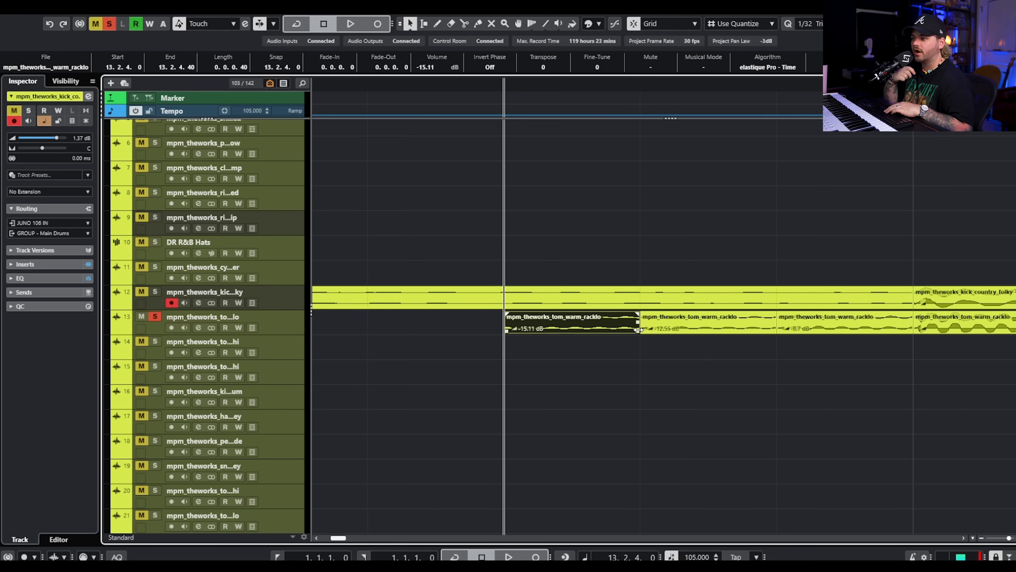
pyautogui.click(683, 322)
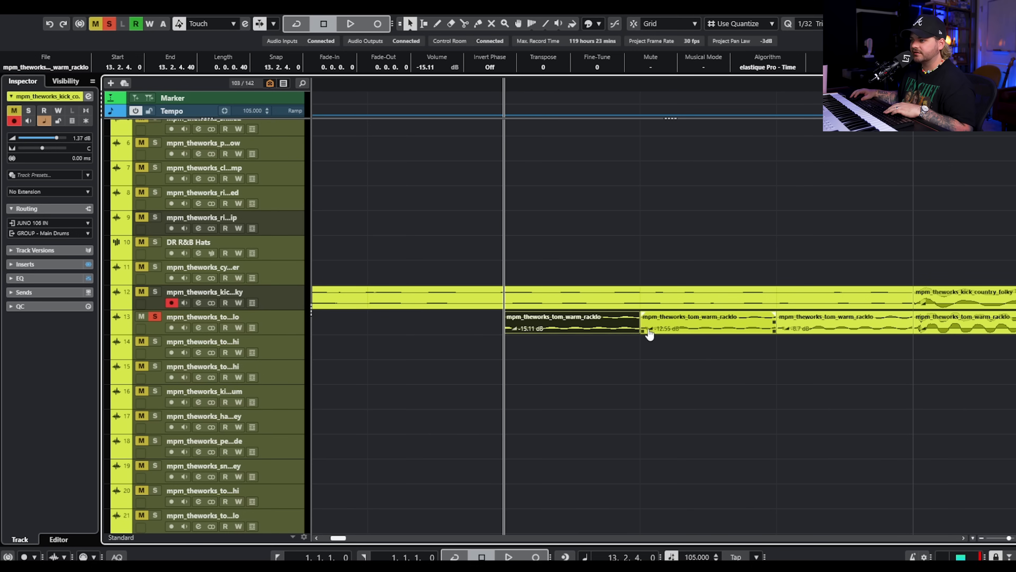
pyautogui.moveTo(647, 335); pyautogui.dragTo(682, 326)
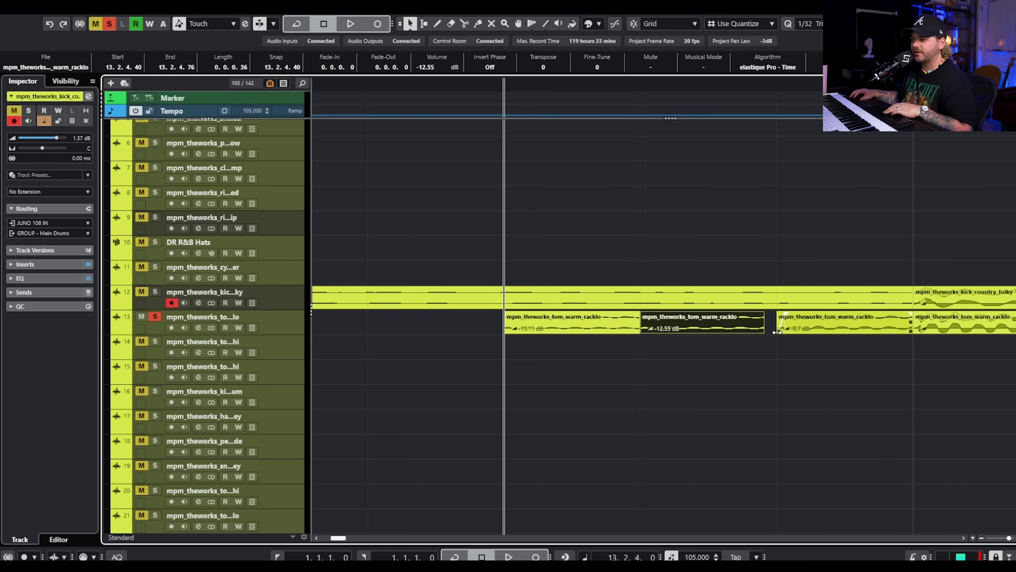
pyautogui.moveTo(777, 332)
pyautogui.mouseDown()
pyautogui.moveTo(801, 328)
pyautogui.moveTo(775, 331)
pyautogui.mouseUp()
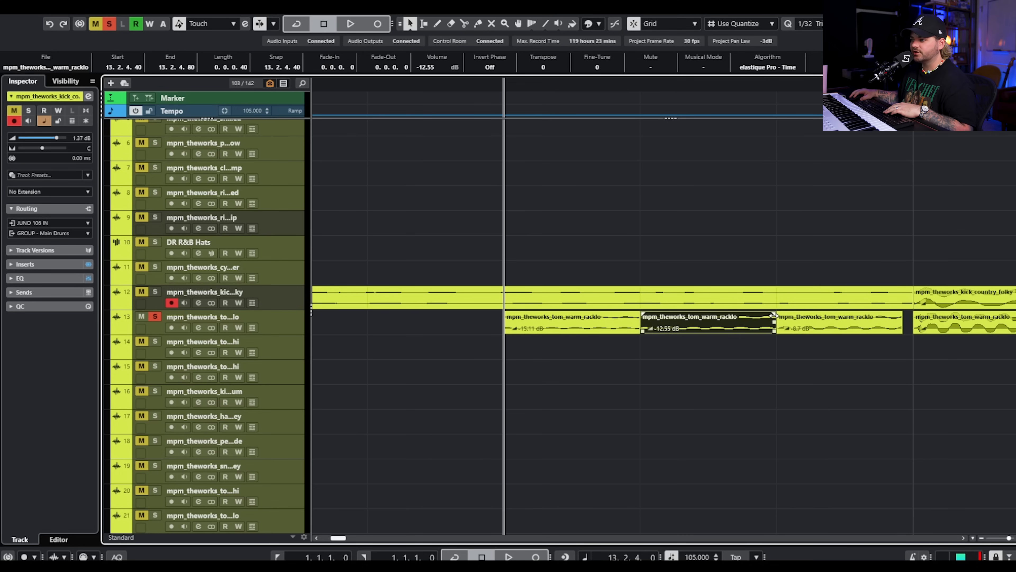
pyautogui.moveTo(898, 330); pyautogui.dragTo(913, 330)
# Crossfade the three short tom pieces, shorten the crossfades to tiny overlaps and play the result.
pyautogui.moveTo(781, 351); pyautogui.dragTo(619, 322)
pyautogui.press('x')
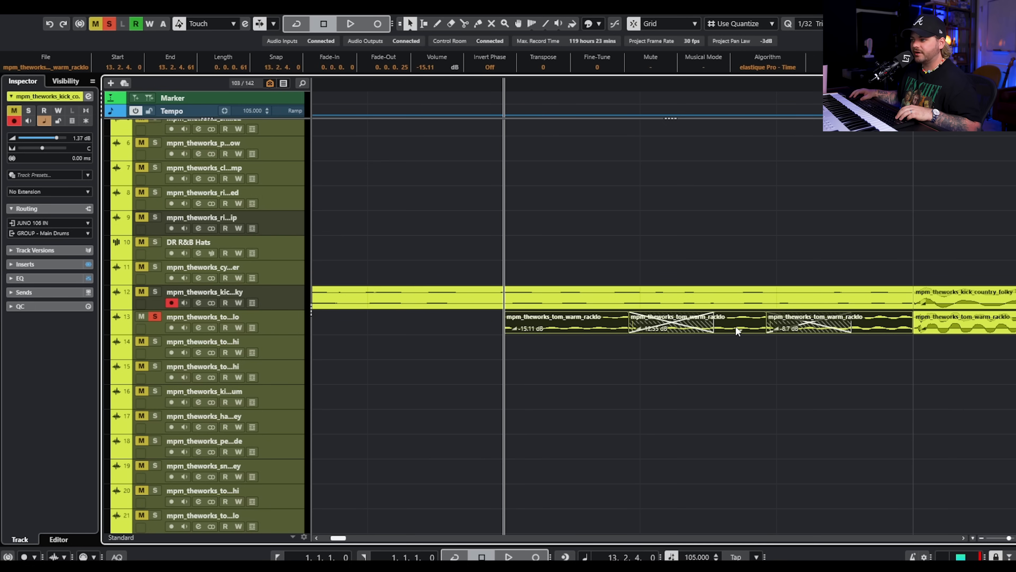
pyautogui.moveTo(711, 325); pyautogui.dragTo(635, 332)
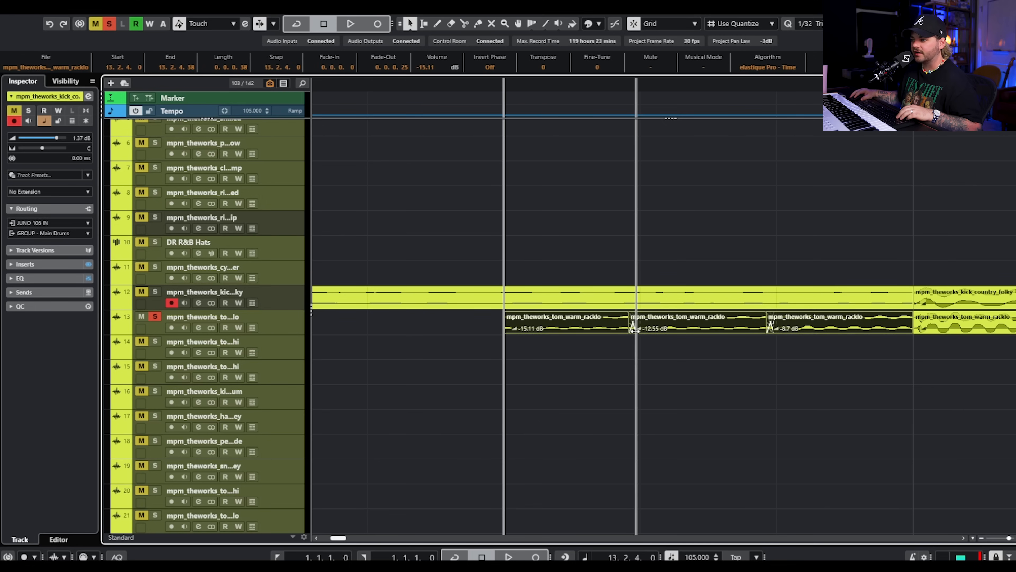
pyautogui.scroll(-4, 719, 371)
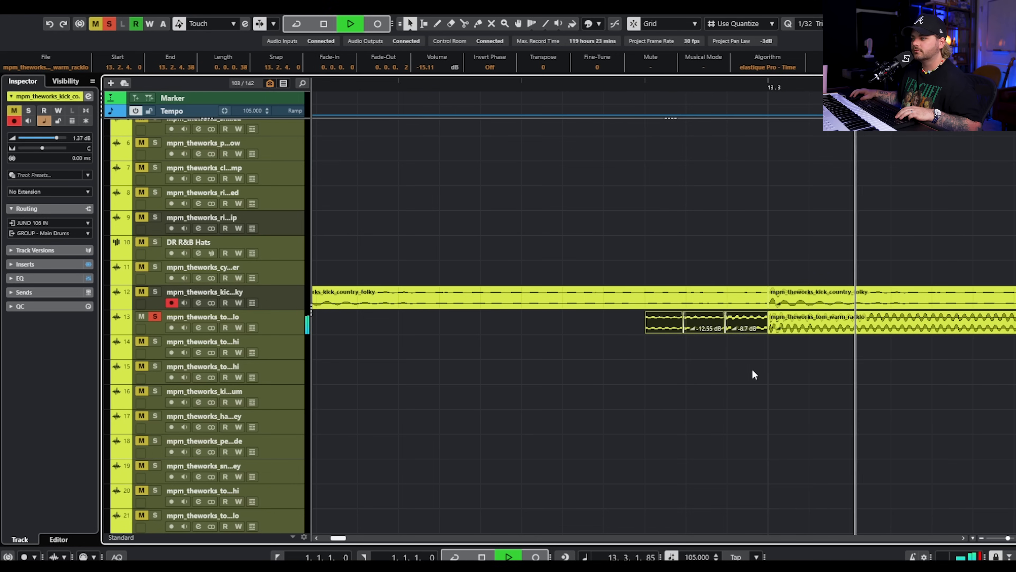
pyautogui.press('space')
# Set the second short tom piece to -14.47 dB with fine-tune -24, and the third piece's fine-tune to -12.
pyautogui.scroll(2, 672, 370)
pyautogui.click(890, 325)
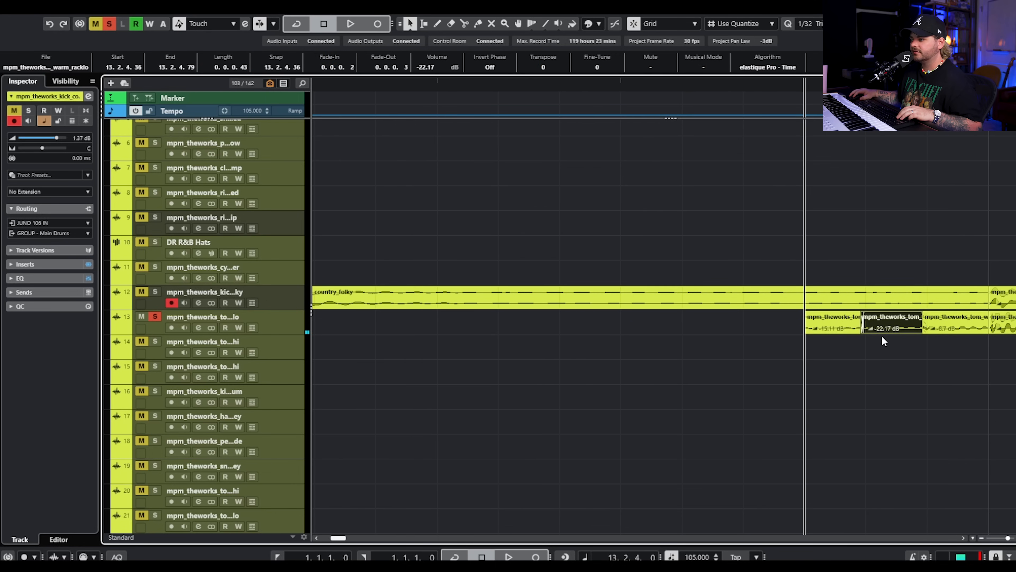
pyautogui.click(945, 324)
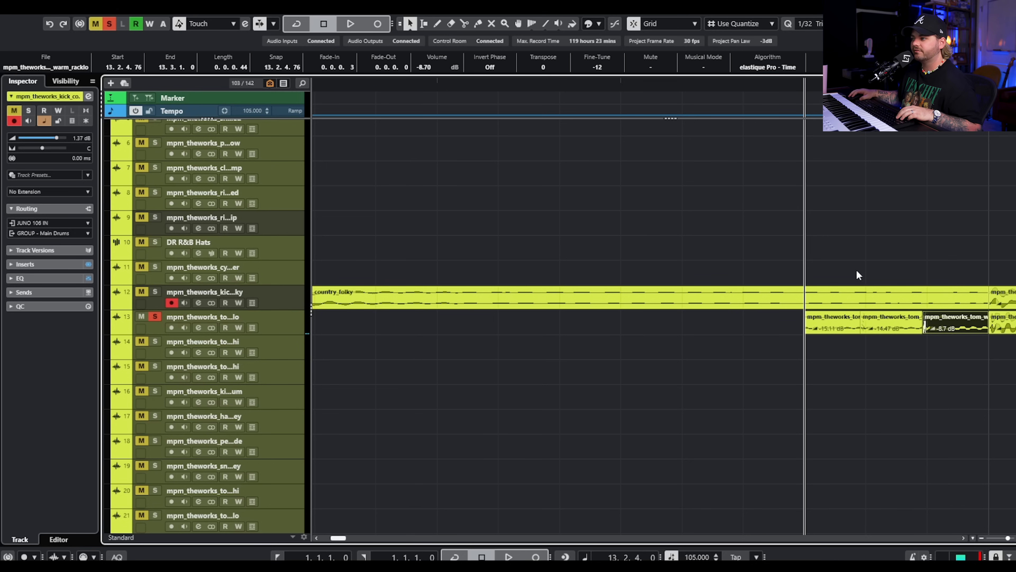
pyautogui.click(840, 313)
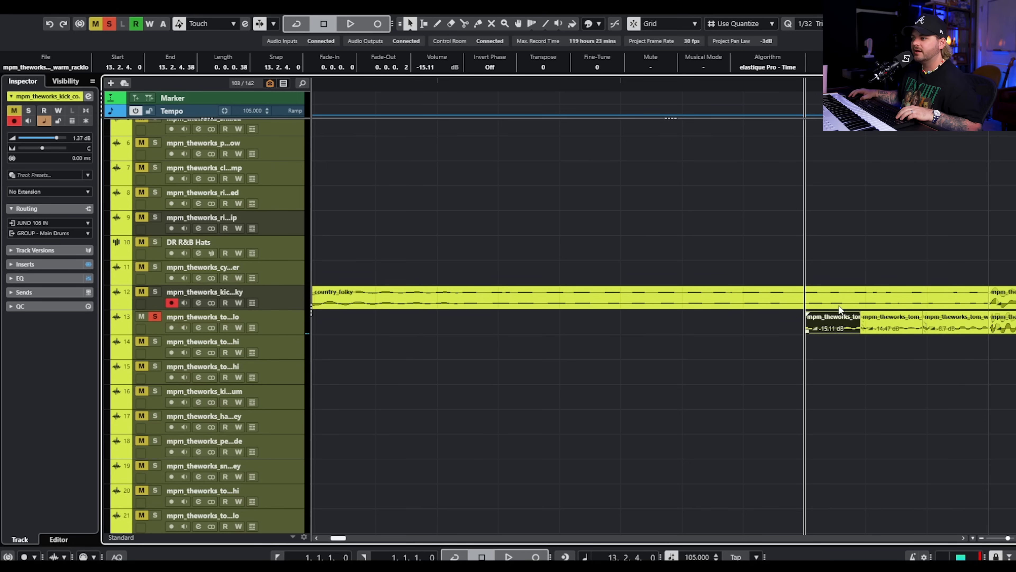
pyautogui.click(864, 321)
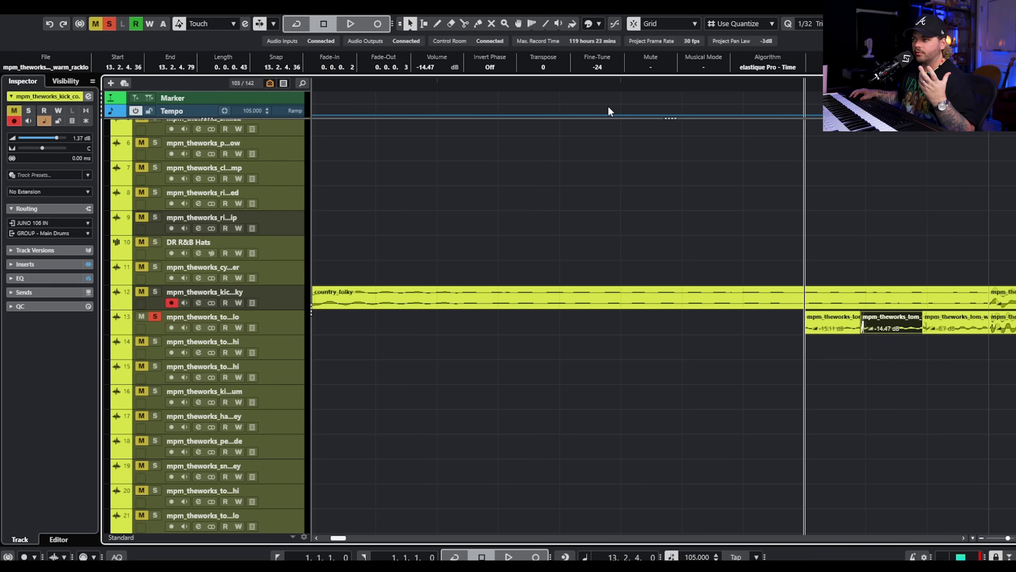
pyautogui.click(941, 317)
# Play the reshaped tom fill from 13.2.4 repeatedly to check its levels and tuning.
pyautogui.scroll(-3, 937, 269)
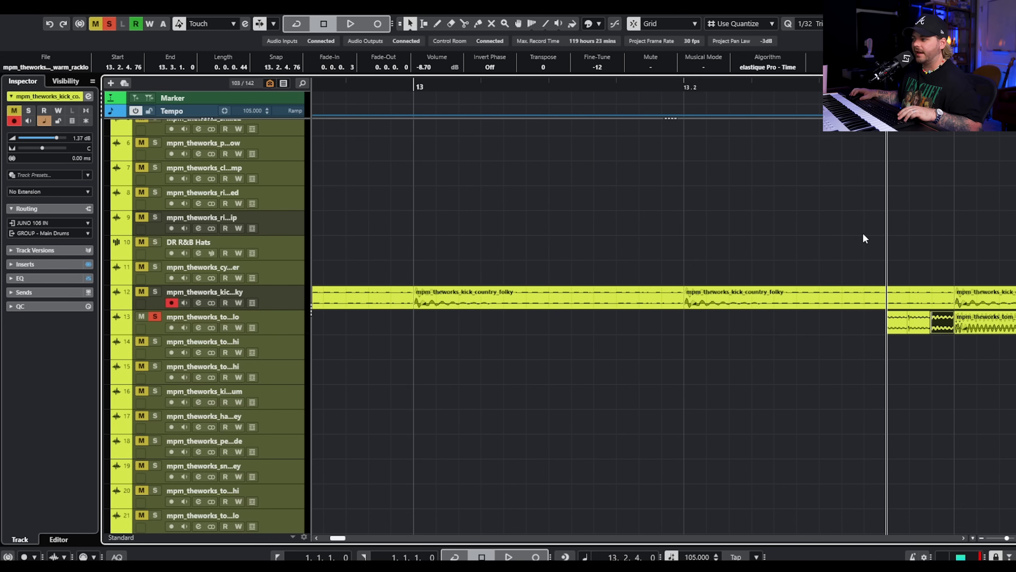
pyautogui.hscroll(8, 867, 236)
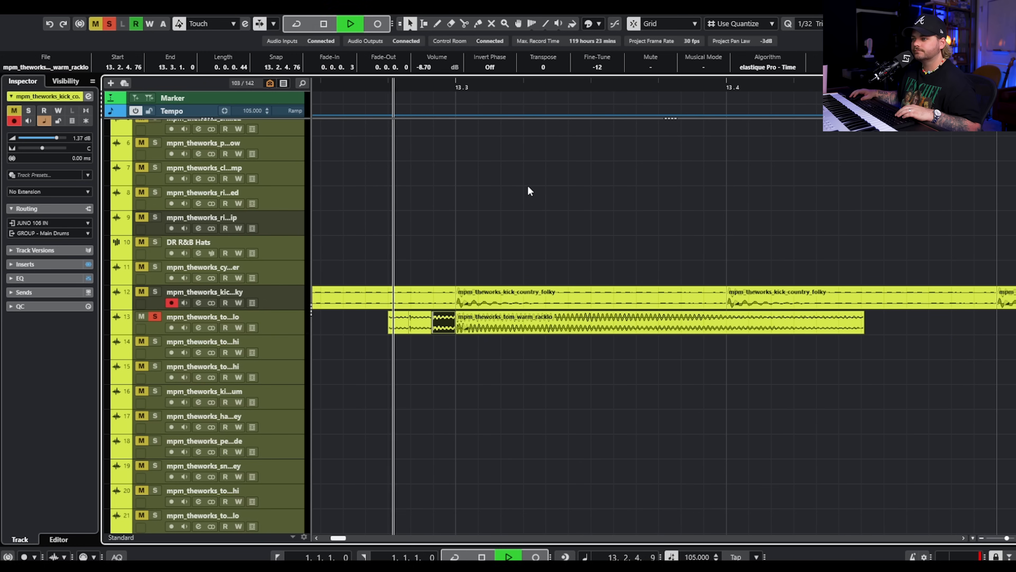
pyautogui.press('space')
pyautogui.scroll(-2, 572, 320)
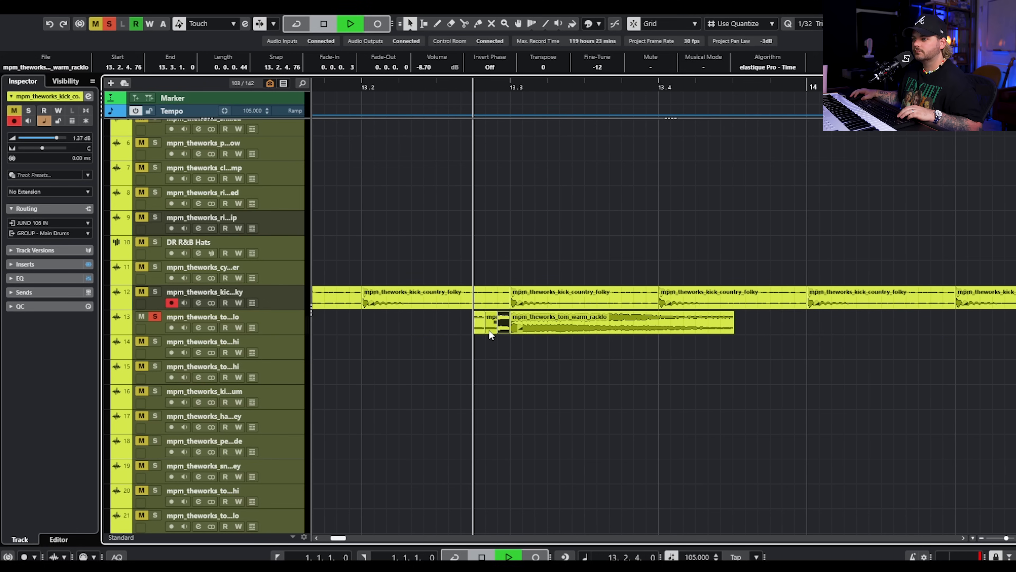
pyautogui.scroll(2, 496, 348)
pyautogui.scroll(-2, 532, 347)
pyautogui.scroll(2, 547, 348)
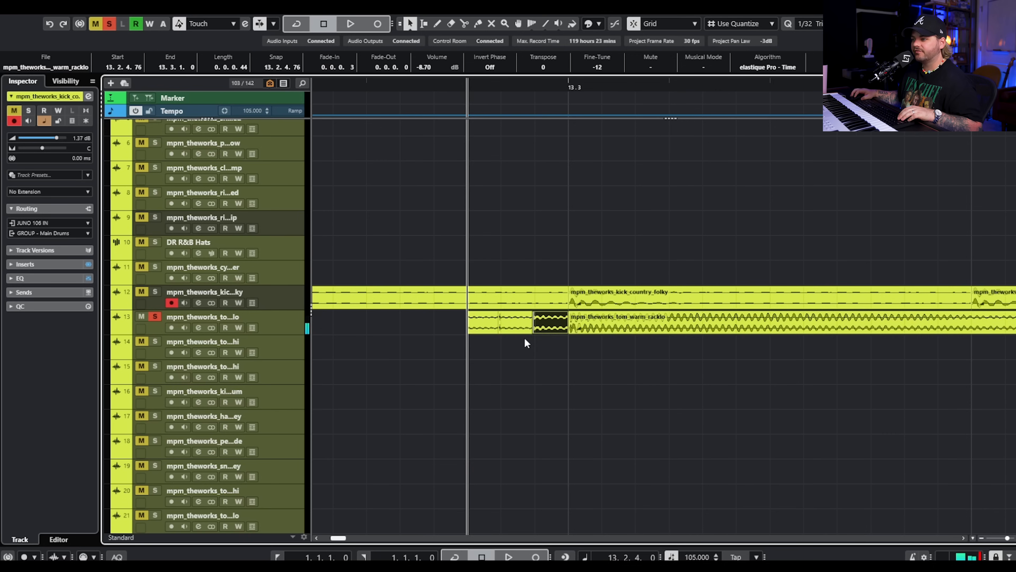
pyautogui.scroll(-3, 532, 340)
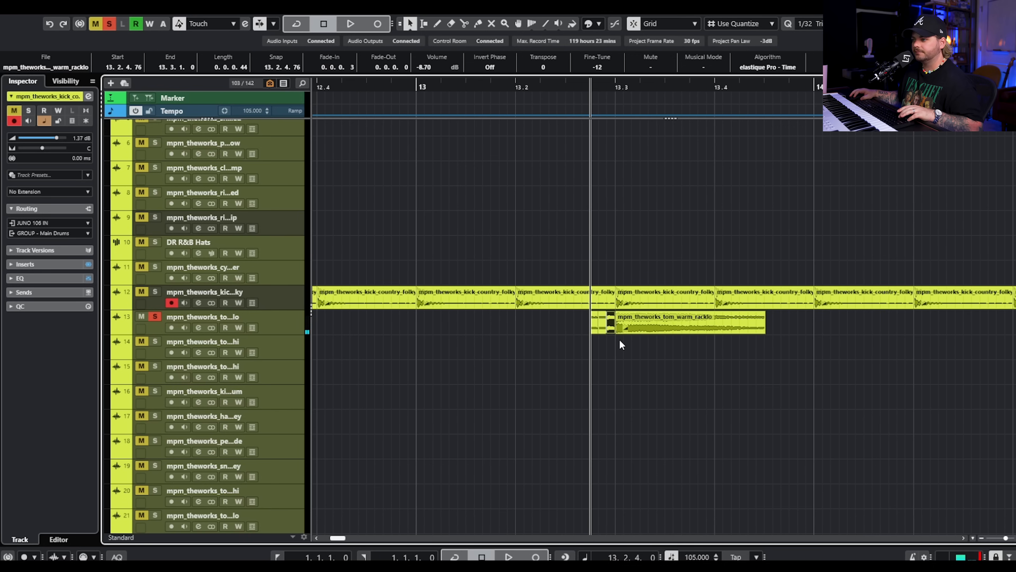
# Play the tom fill once more and delete all of its pieces around 13.3 from the low rack tom track.
pyautogui.click(619, 339)
pyautogui.press('space')
pyautogui.press('space')
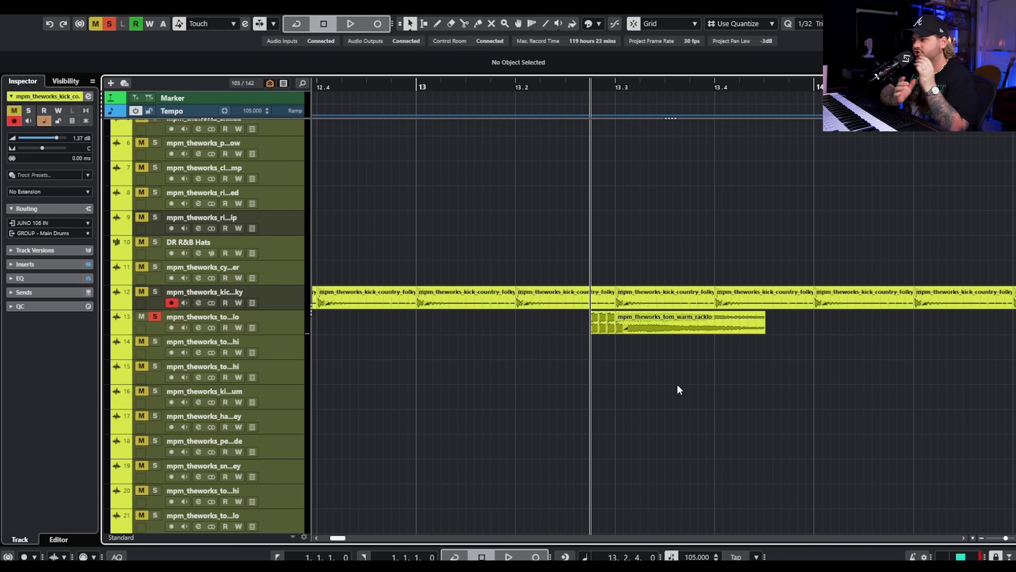
pyautogui.moveTo(691, 370); pyautogui.dragTo(553, 314)
pyautogui.press('Delete')
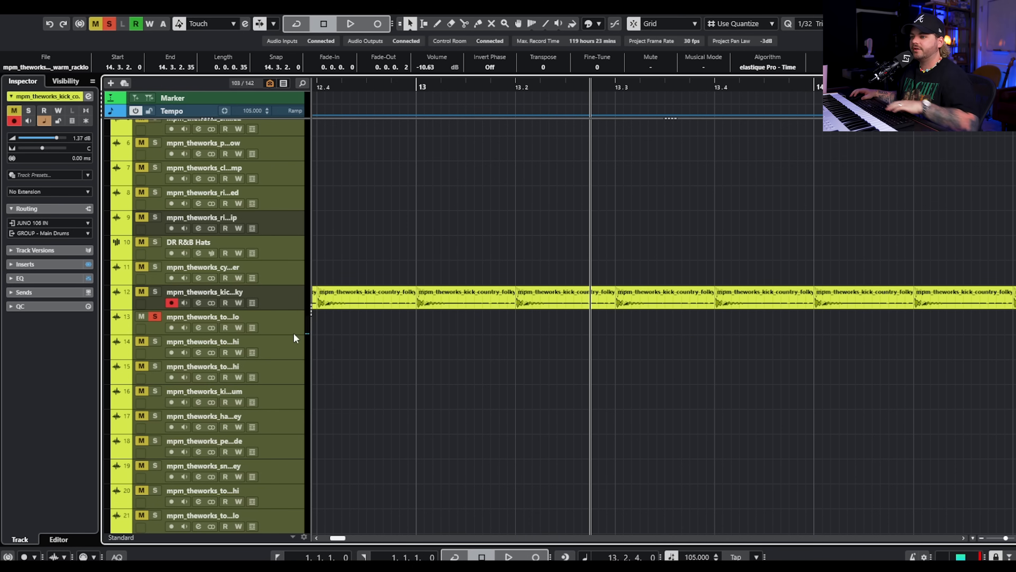
# Play the soloed warm tom fill from 14.2.4 across the three tom tracks.
pyautogui.hscroll(5, 488, 401)
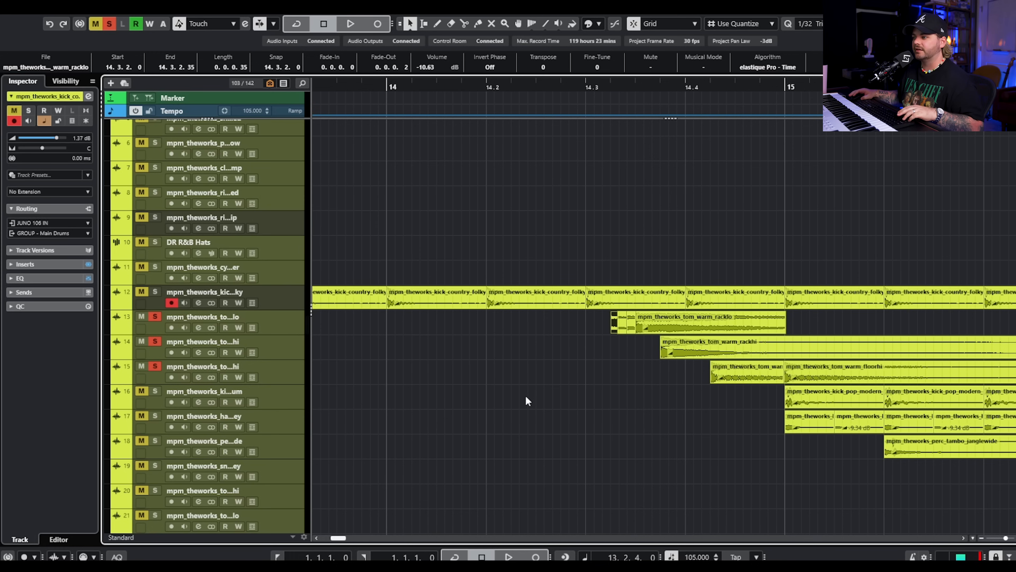
pyautogui.click(568, 84)
pyautogui.scroll(-2, 636, 216)
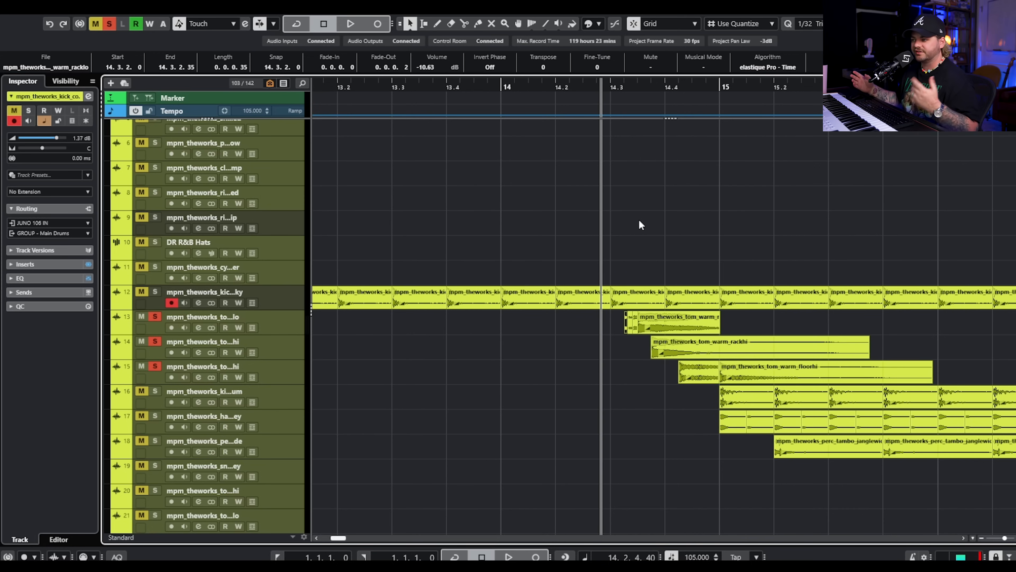
pyautogui.press('space')
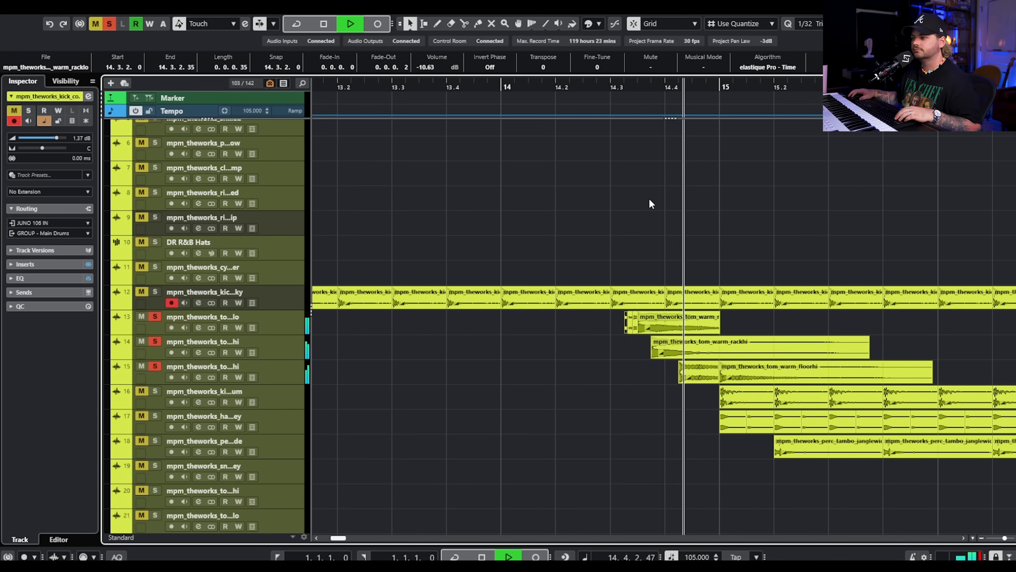
pyautogui.scroll(-2, 700, 214)
pyautogui.press('space')
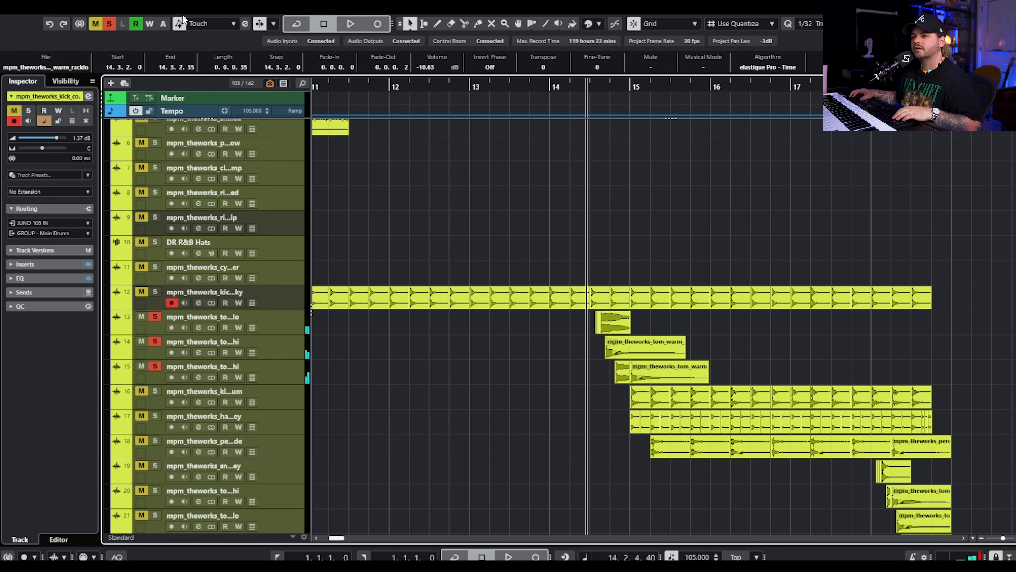
# Clear all track solos, deselect the tom event and select the modern stadium kick track.
pyautogui.click(112, 27)
pyautogui.hscroll(2, 630, 196)
pyautogui.click(633, 203)
pyautogui.scroll(-3, 633, 225)
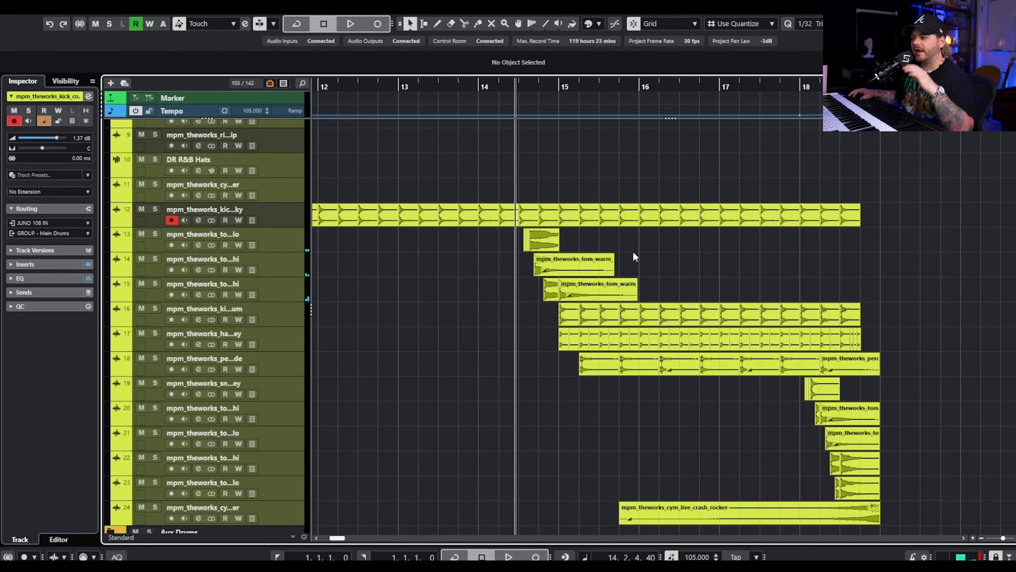
pyautogui.click(280, 320)
pyautogui.scroll(3, 402, 266)
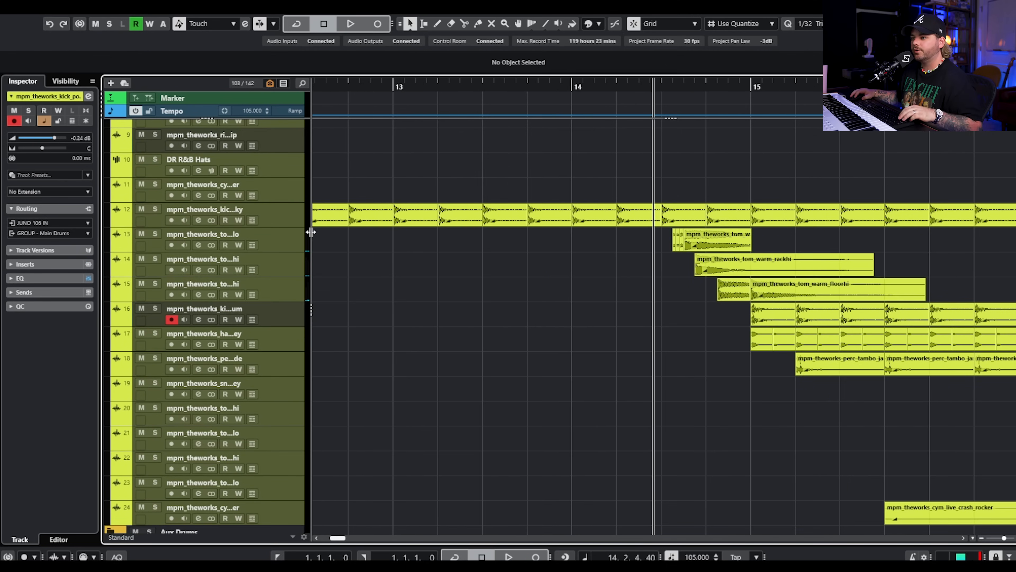
pyautogui.click(297, 240)
pyautogui.hscroll(2, 461, 278)
pyautogui.click(297, 323)
# Play the drums from 14.2.4, solo the modern stadium kick and open its channel settings.
pyautogui.scroll(2, 298, 316)
pyautogui.scroll(1, 572, 314)
pyautogui.hscroll(2, 714, 326)
pyautogui.scroll(-3, 726, 328)
pyautogui.hscroll(2, 726, 328)
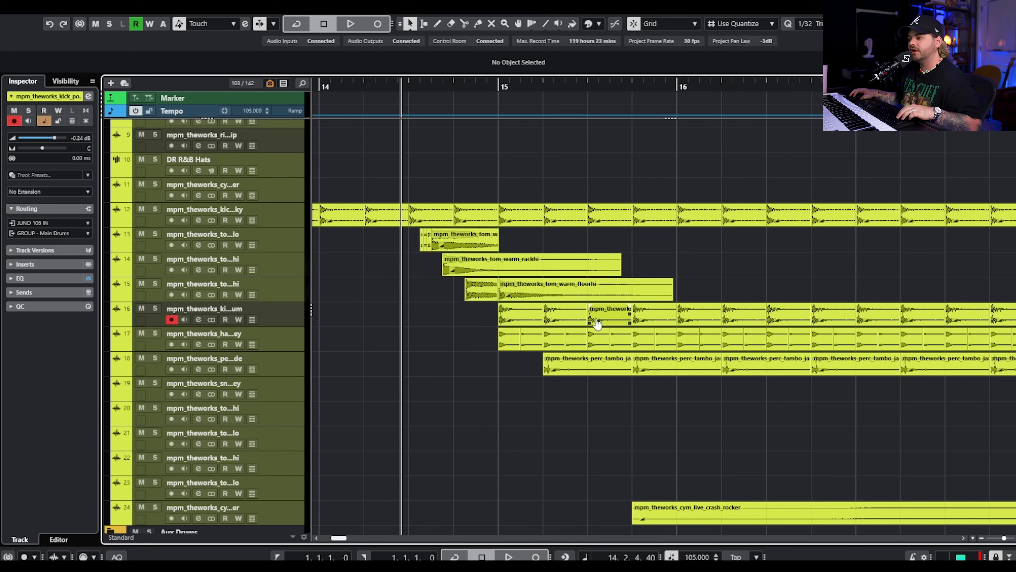
pyautogui.press('space')
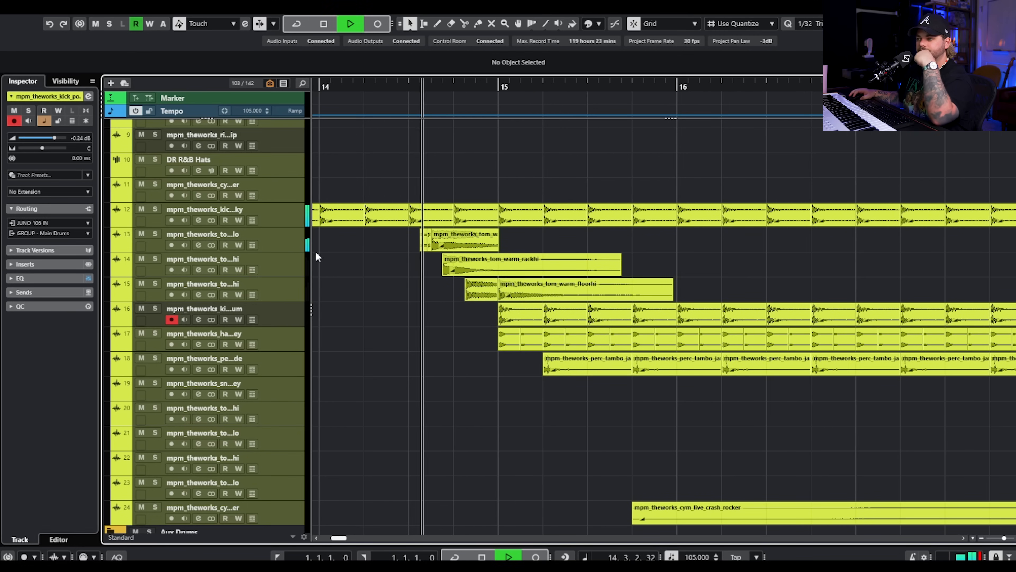
pyautogui.click(155, 308)
pyautogui.click(199, 319)
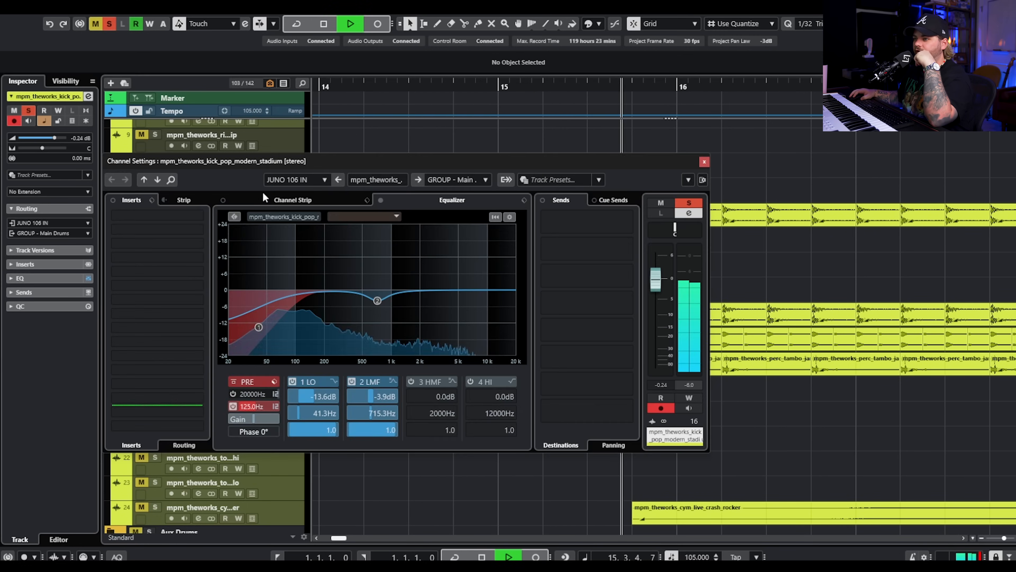
# Compare the stadium kick with its equalizer and pre filter bypassed and active, then close its channel settings.
pyautogui.click(380, 200)
pyautogui.click(232, 382)
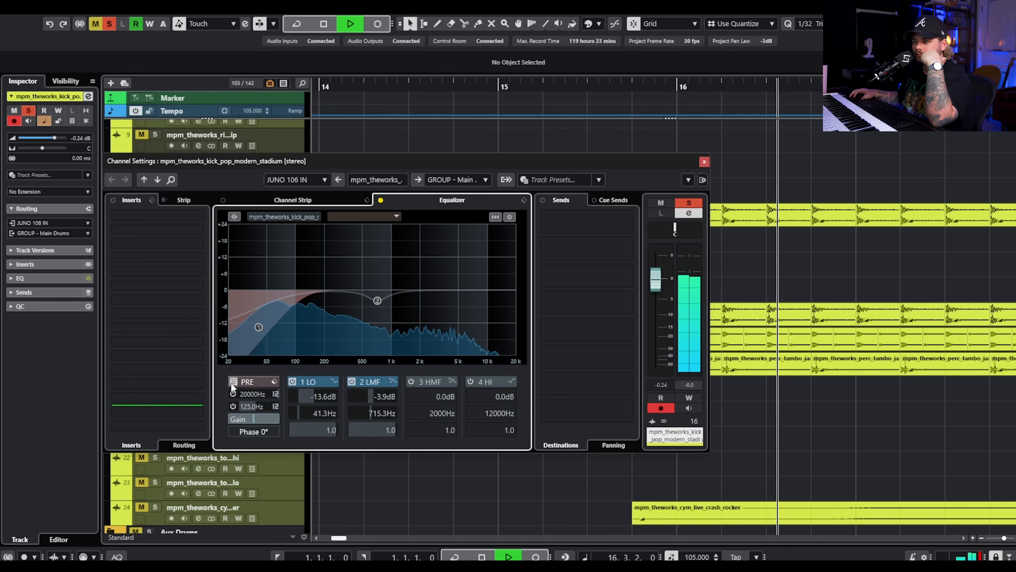
pyautogui.click(232, 383)
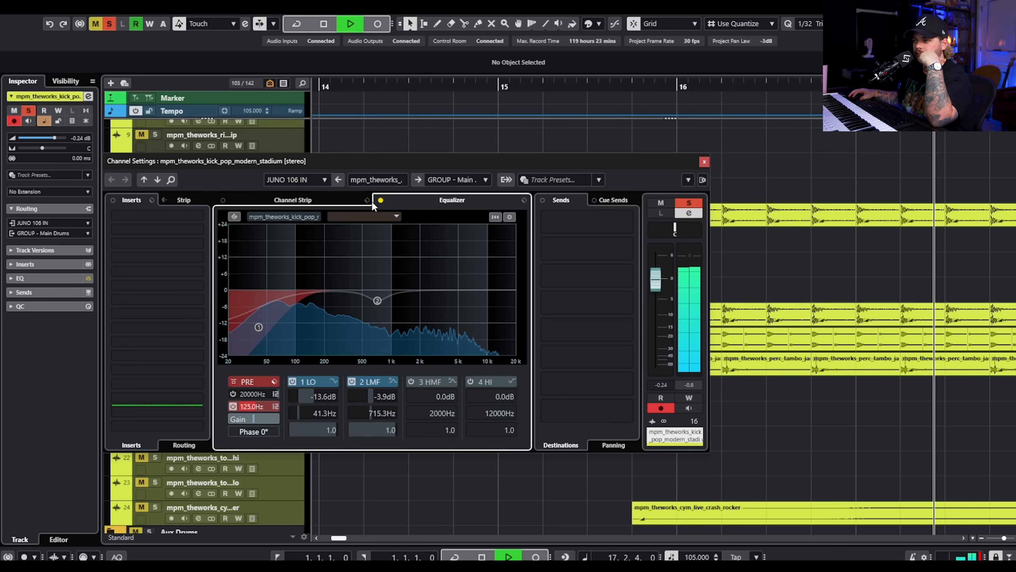
pyautogui.click(380, 199)
pyautogui.click(705, 161)
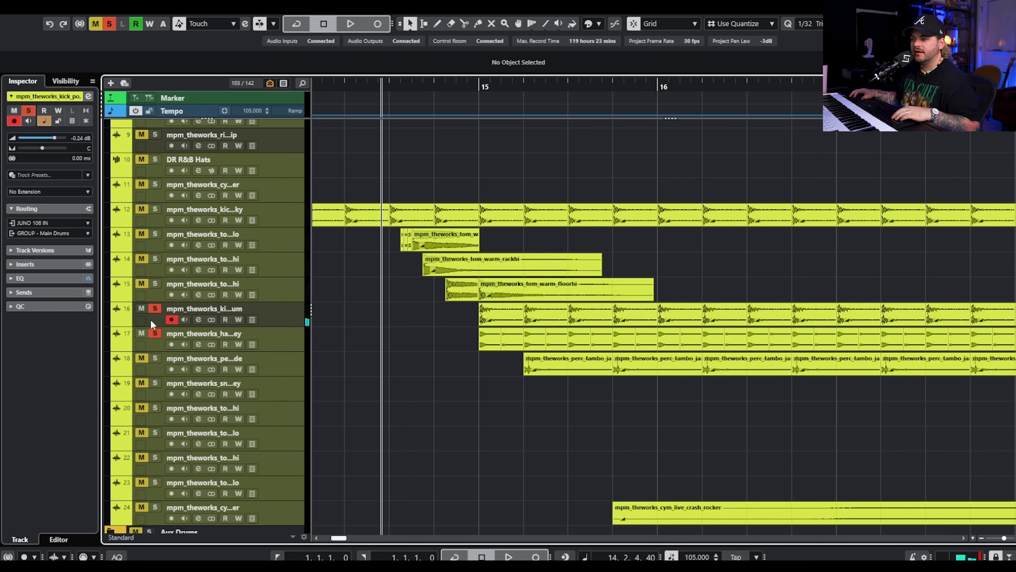
# Move the playback start to 14.4.4.80 and examine the hat hits alongside the stadium kick.
pyautogui.click(157, 301)
pyautogui.press('h')
pyautogui.click(530, 85)
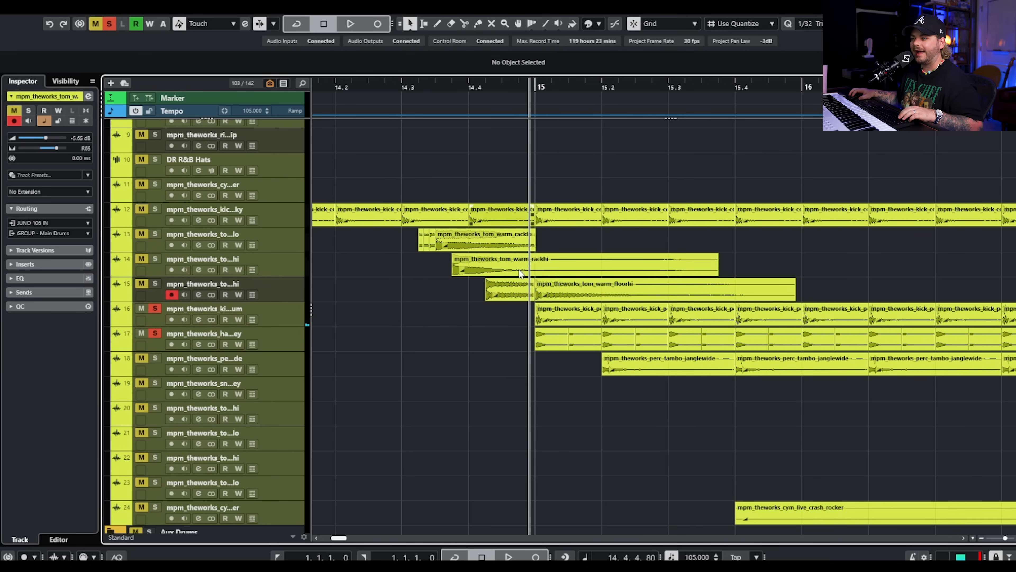
pyautogui.press('h')
pyautogui.press('h')
pyautogui.hscroll(3, 526, 331)
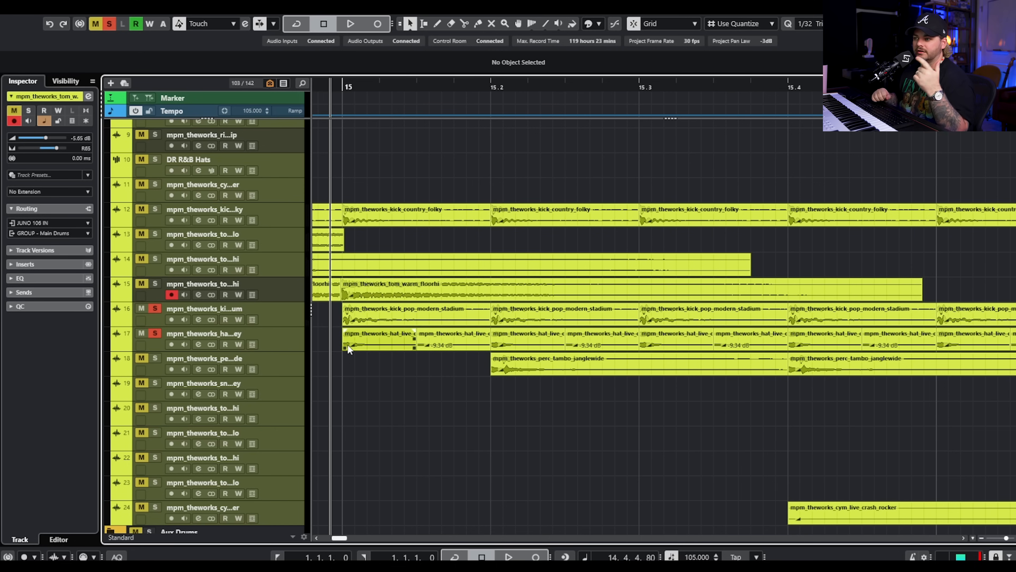
pyautogui.scroll(-2, 408, 368)
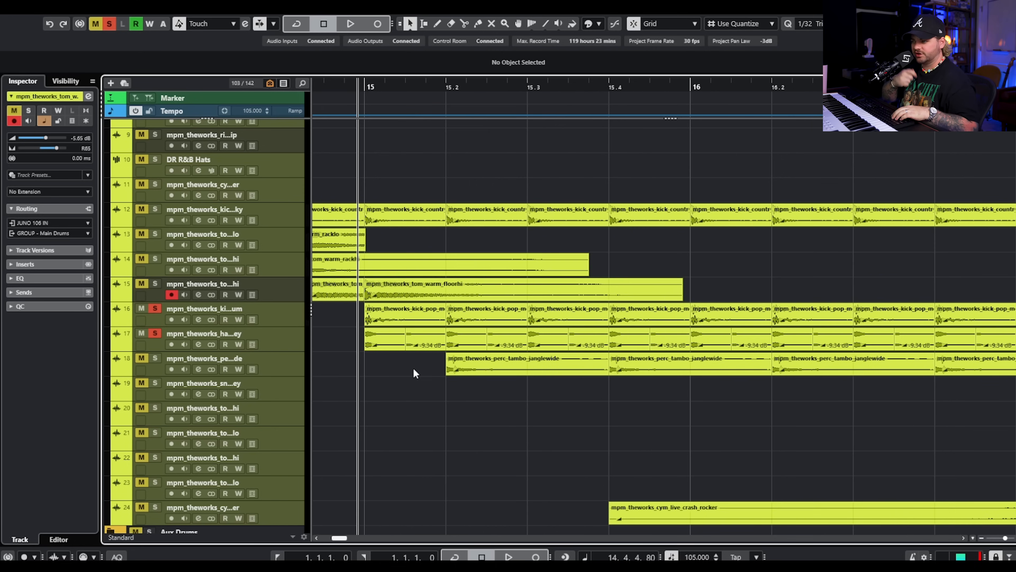
pyautogui.scroll(3, 413, 368)
pyautogui.scroll(-3, 408, 344)
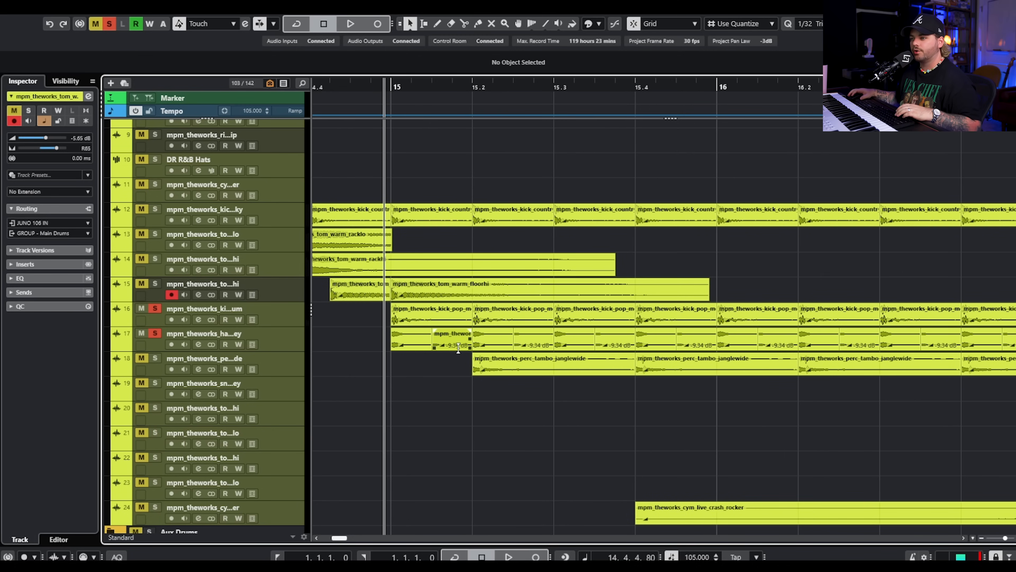
# Play the soloed stadium kick and hat tracks from just before bar 15.
pyautogui.press('space')
pyautogui.scroll(-1, 436, 396)
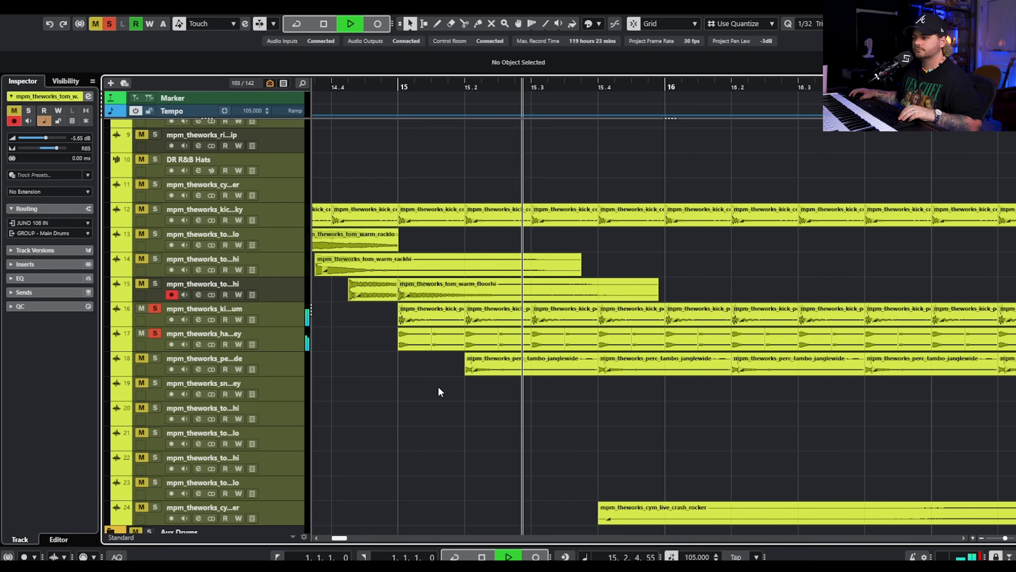
pyautogui.scroll(-3, 451, 365)
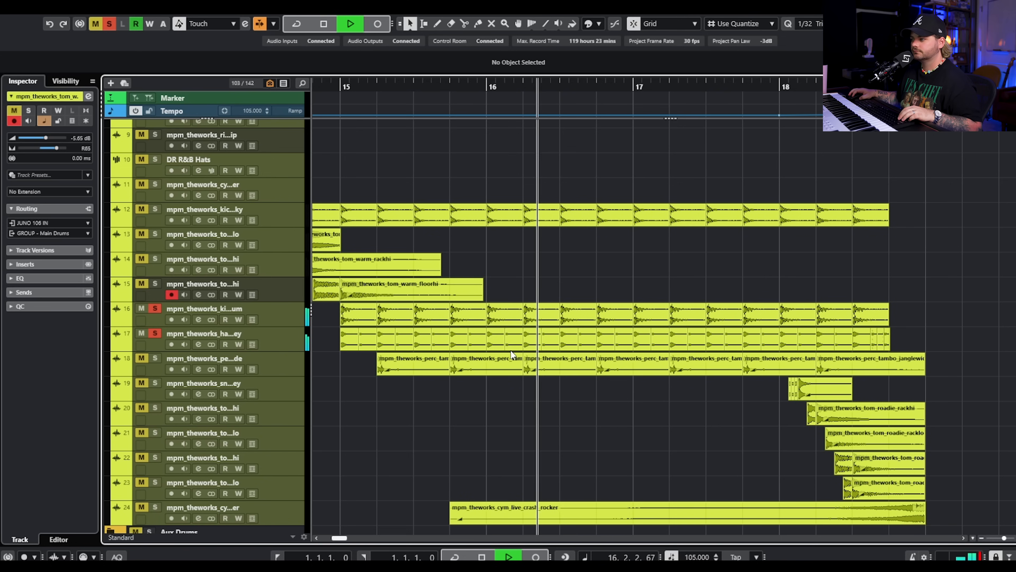
pyautogui.press('space')
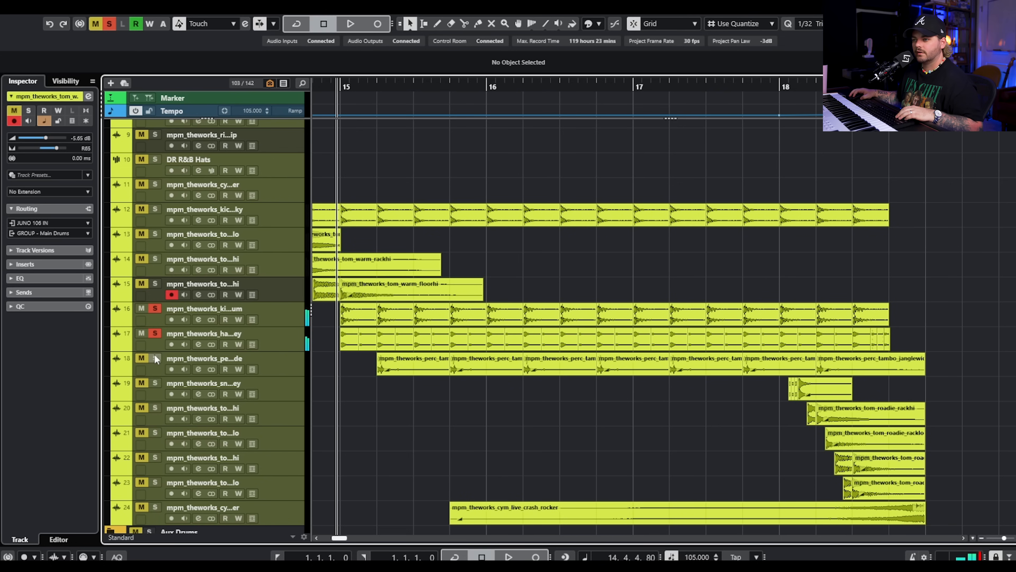
# Solo the tambourine, country kick and warm tom tracks as well and play from just before bar 15 past bar 18.
pyautogui.press('Up')
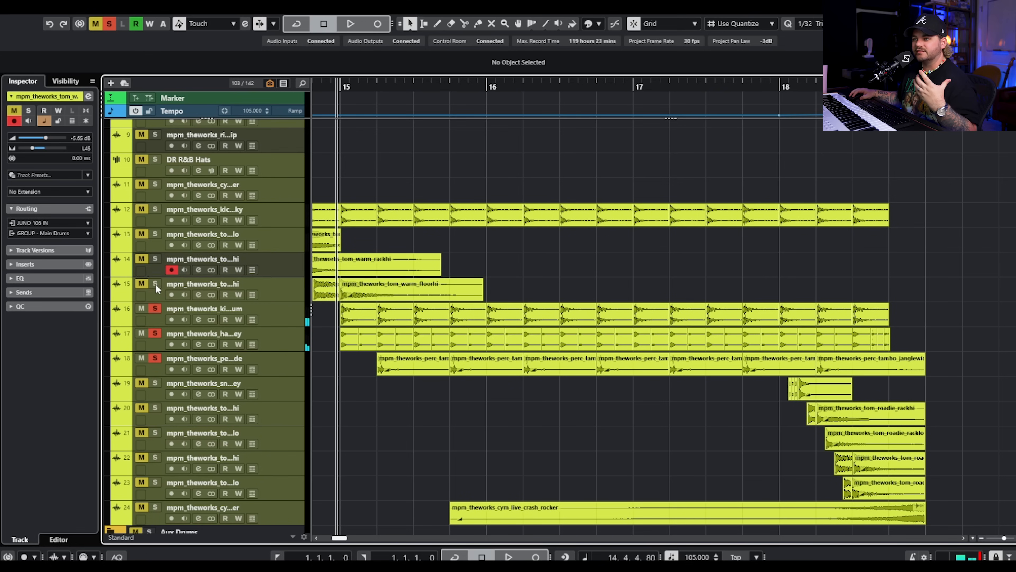
pyautogui.press('space')
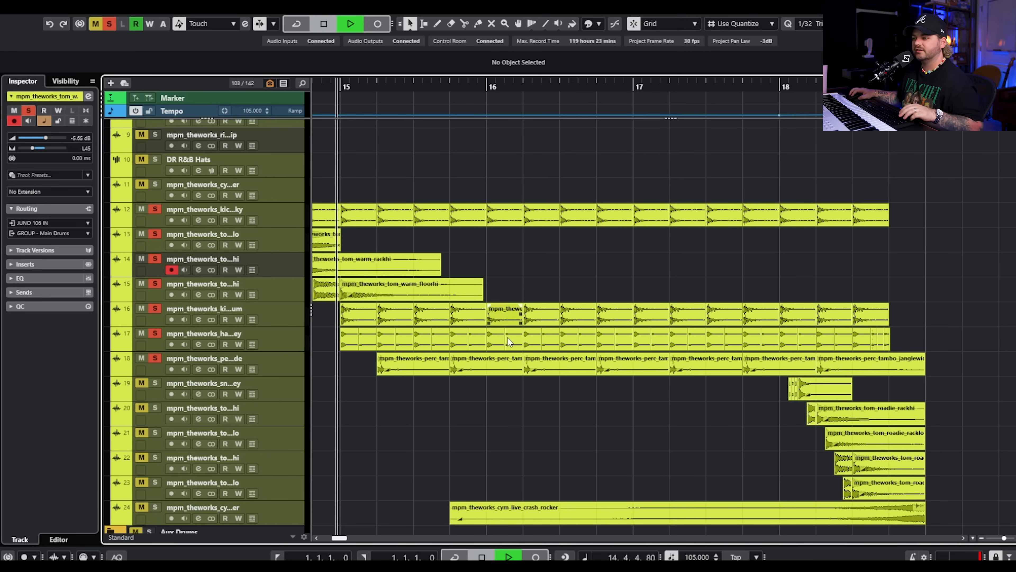
pyautogui.press('h')
pyautogui.press('h')
pyautogui.hscroll(2, 552, 387)
pyautogui.press('g')
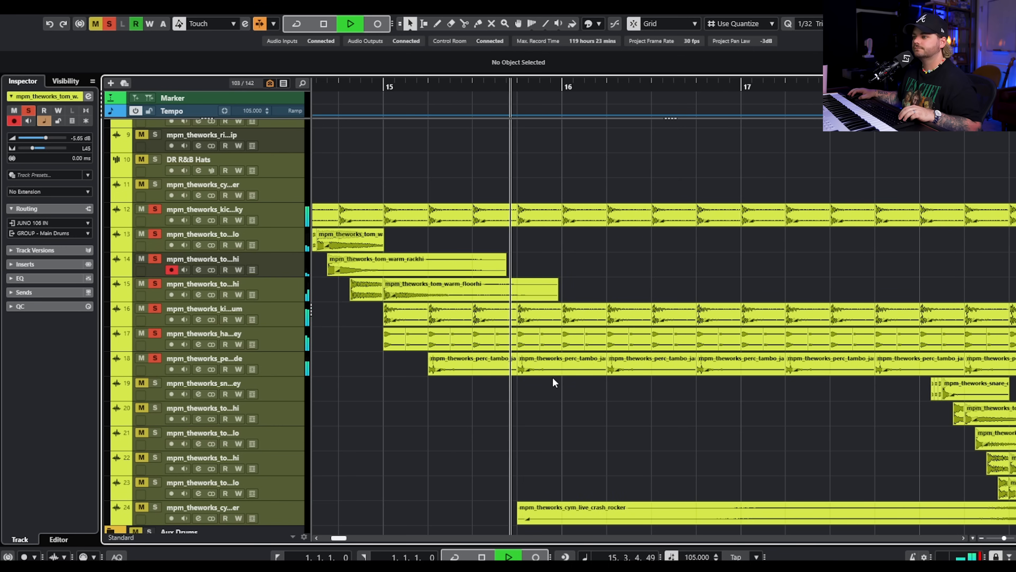
pyautogui.hscroll(1, 557, 379)
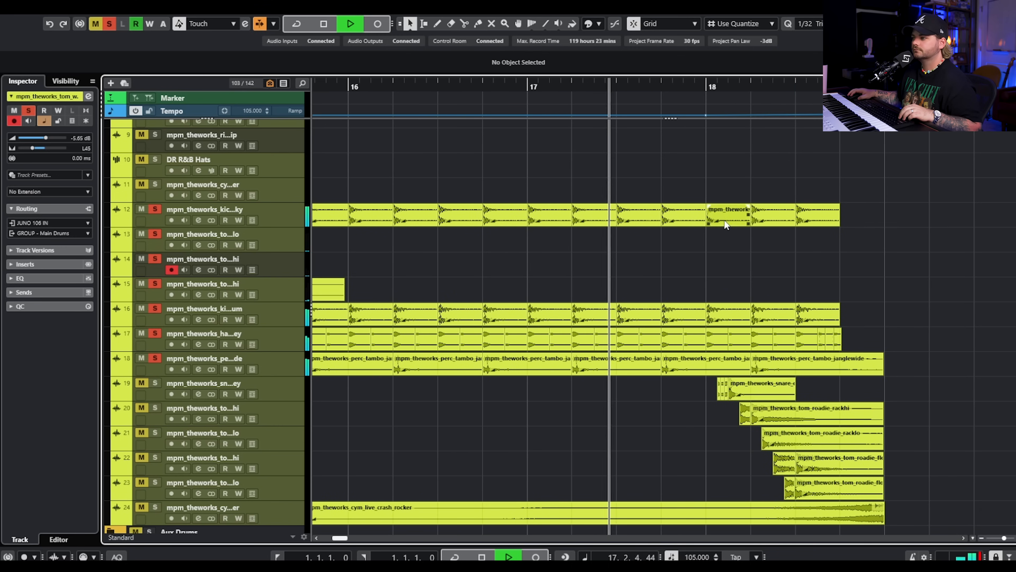
pyautogui.press('h')
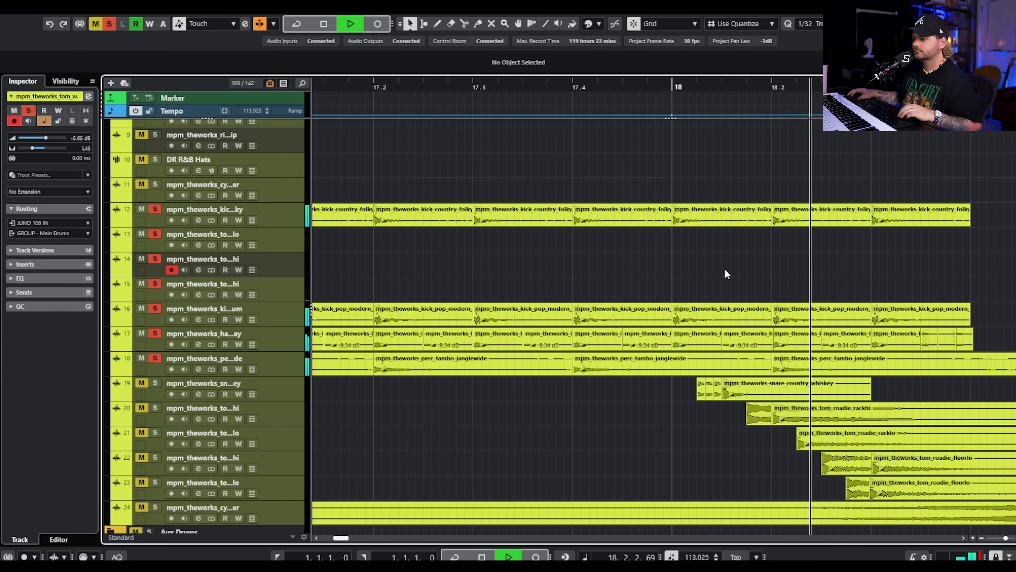
pyautogui.hscroll(3, 824, 299)
pyautogui.scroll(-2, 784, 260)
pyautogui.press('space')
# Move the playback start to 17.4.3.40 and add the whiskey snare and four roadie tom tracks to the solos.
pyautogui.click(536, 87)
pyautogui.click(151, 469)
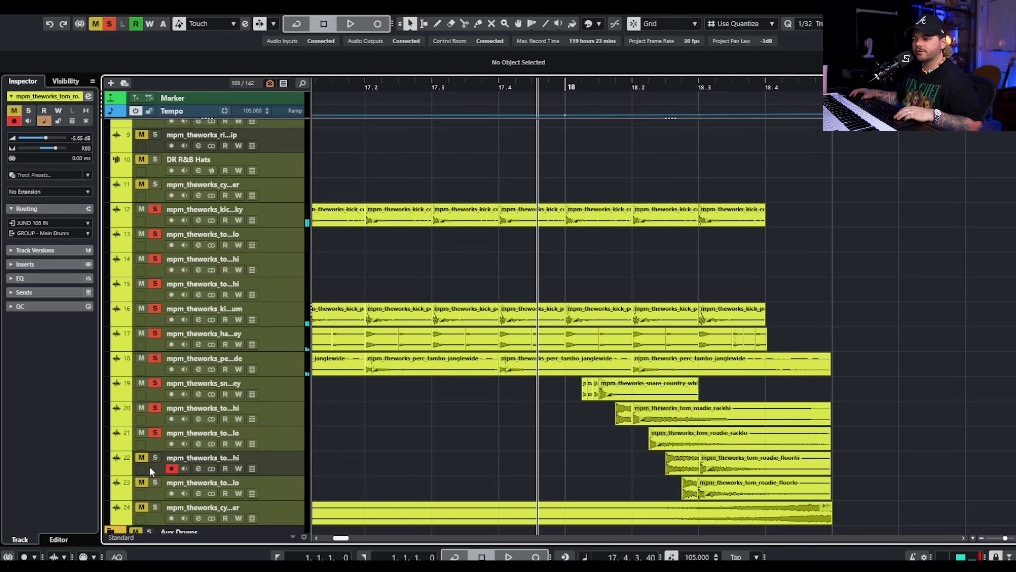
pyautogui.scroll(4, 644, 433)
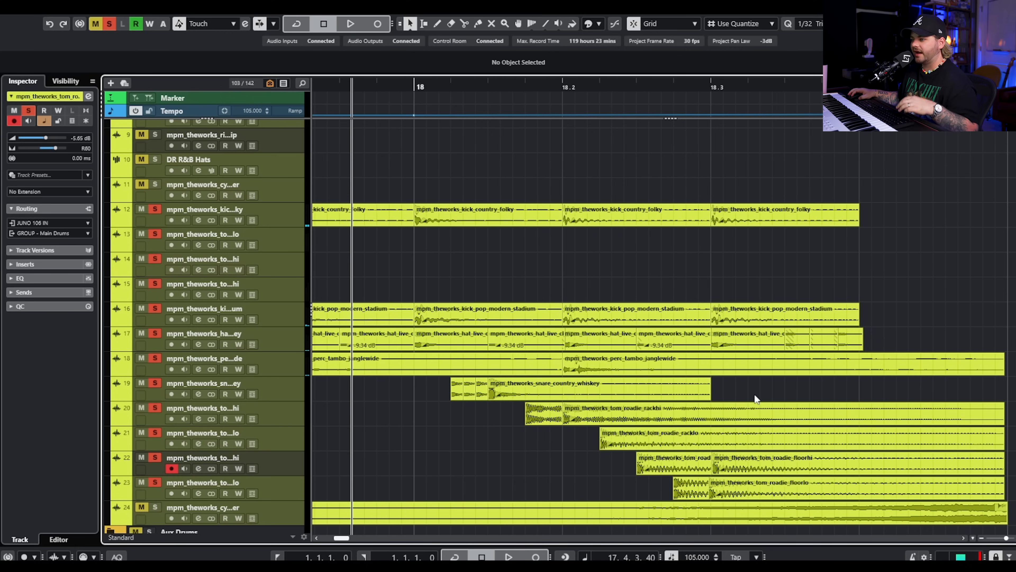
# Examine the whiskey snare event and the layout of the roadie tom fill after bar 18.
pyautogui.click(576, 386)
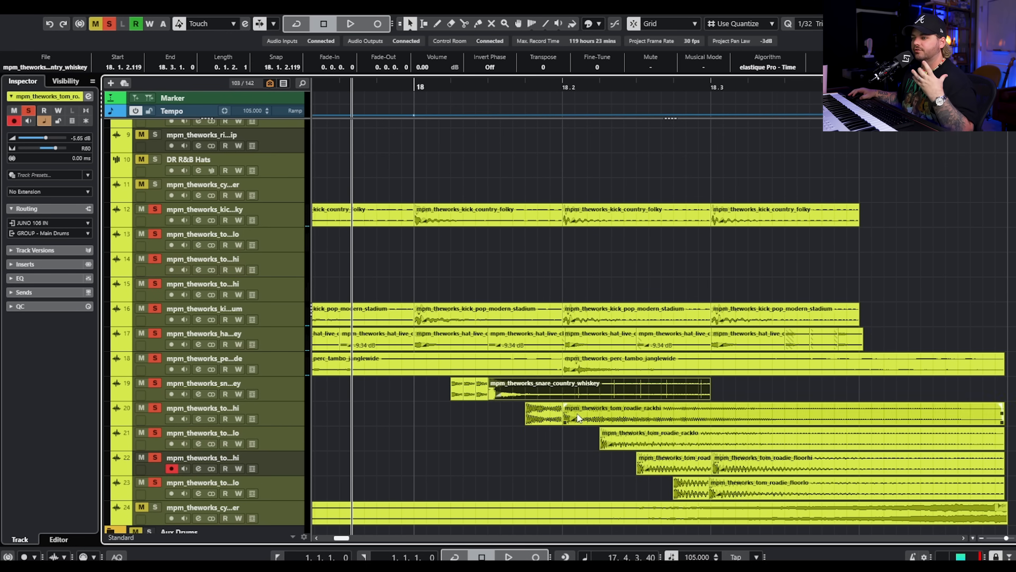
pyautogui.scroll(-3, 523, 405)
pyautogui.moveTo(486, 338); pyautogui.dragTo(679, 329)
pyautogui.moveTo(446, 330); pyautogui.dragTo(758, 379)
pyautogui.click(585, 388)
pyautogui.scroll(-5, 585, 388)
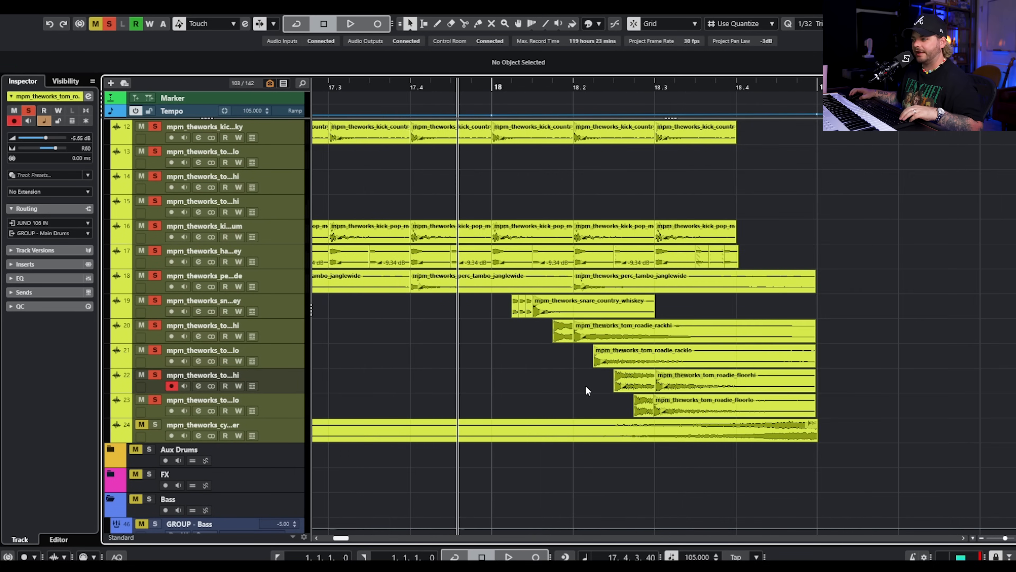
pyautogui.scroll(5, 526, 331)
pyautogui.scroll(3, 526, 334)
# Inspect the volume and fine-tune settings of the short whiskey snare pieces starting at 18.1.2.
pyautogui.moveTo(535, 325); pyautogui.dragTo(667, 303)
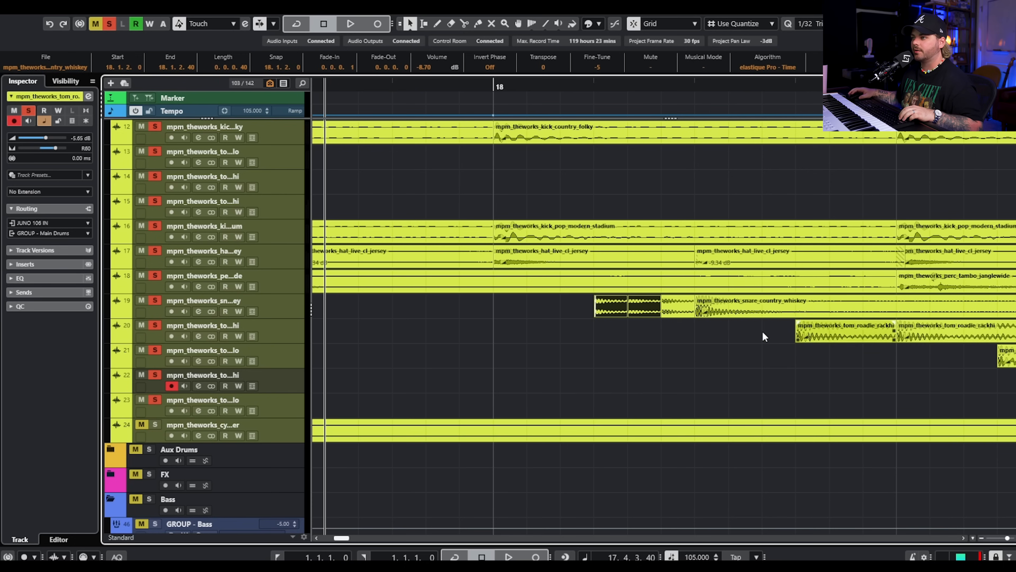
pyautogui.click(672, 306)
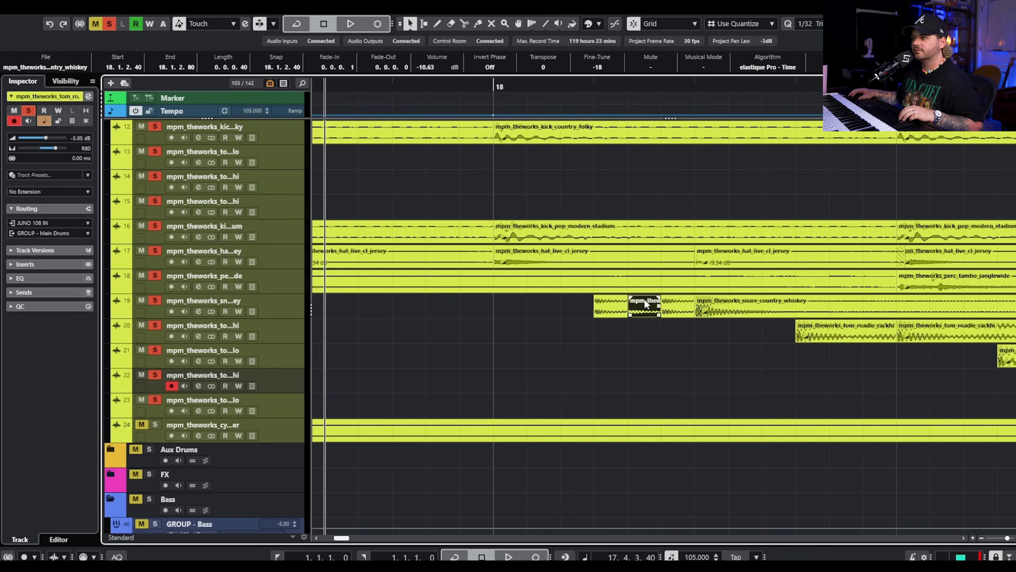
pyautogui.click(681, 306)
pyautogui.click(615, 306)
pyautogui.scroll(-5, 648, 363)
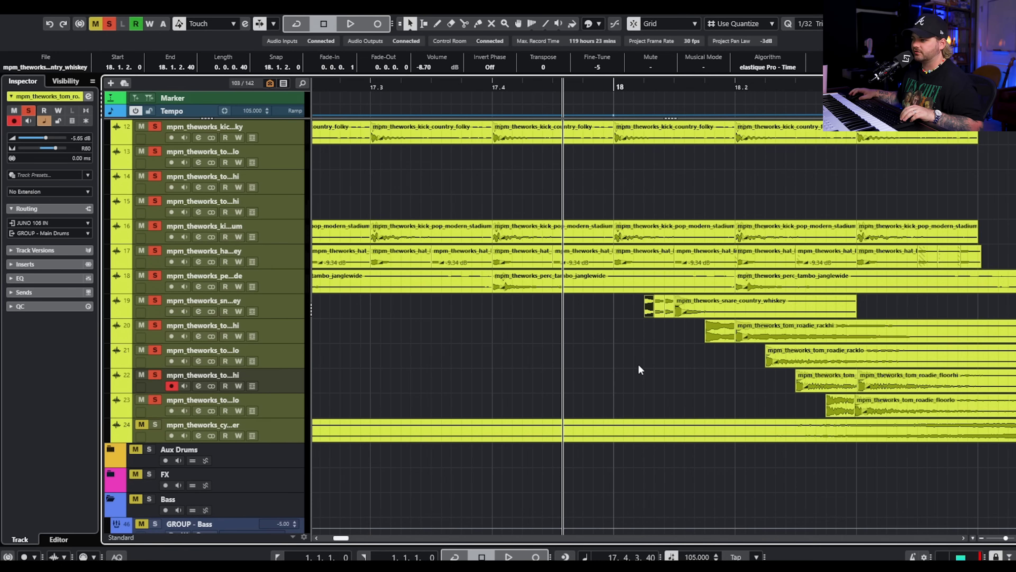
# Play the snare and roadie tom fill from 17.4.3.40 with the soloed drum layers.
pyautogui.press('space')
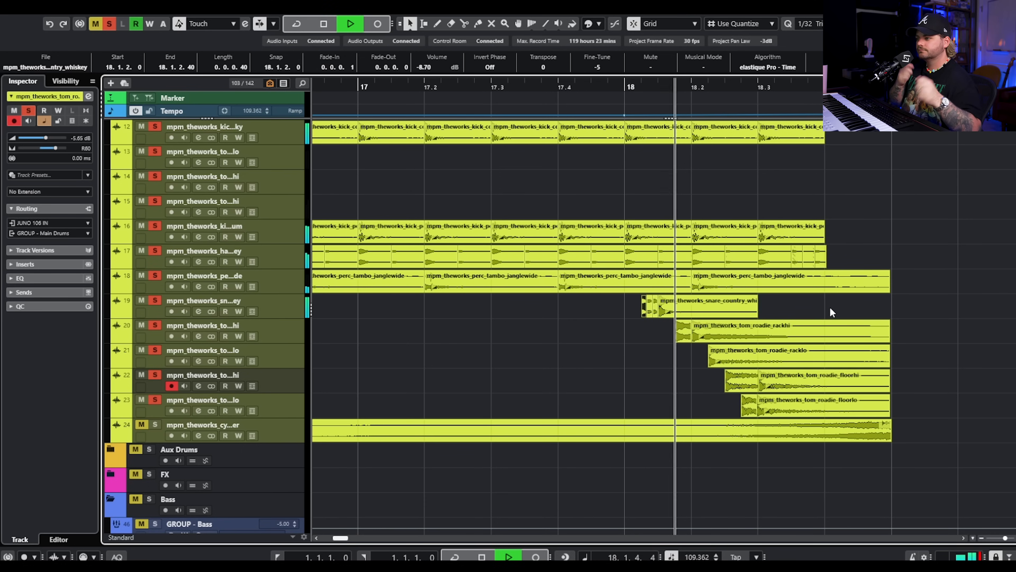
pyautogui.scroll(-4, 829, 307)
pyautogui.press('space')
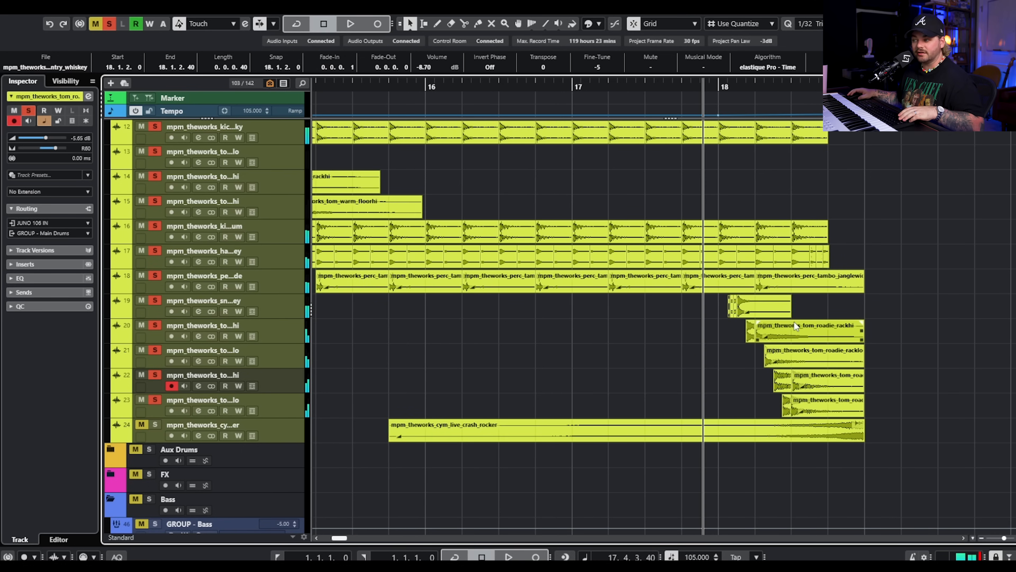
# Clear all solo and mute states so the main drum tracks are no longer isolated.
pyautogui.scroll(-4, 537, 278)
pyautogui.hscroll(-2, 537, 272)
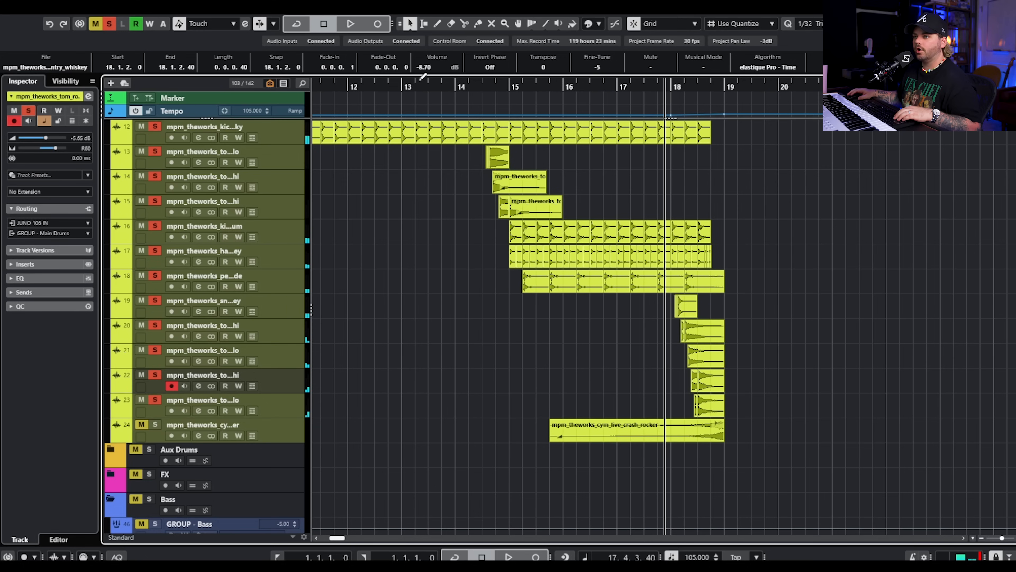
pyautogui.click(108, 25)
pyautogui.hscroll(2, 505, 202)
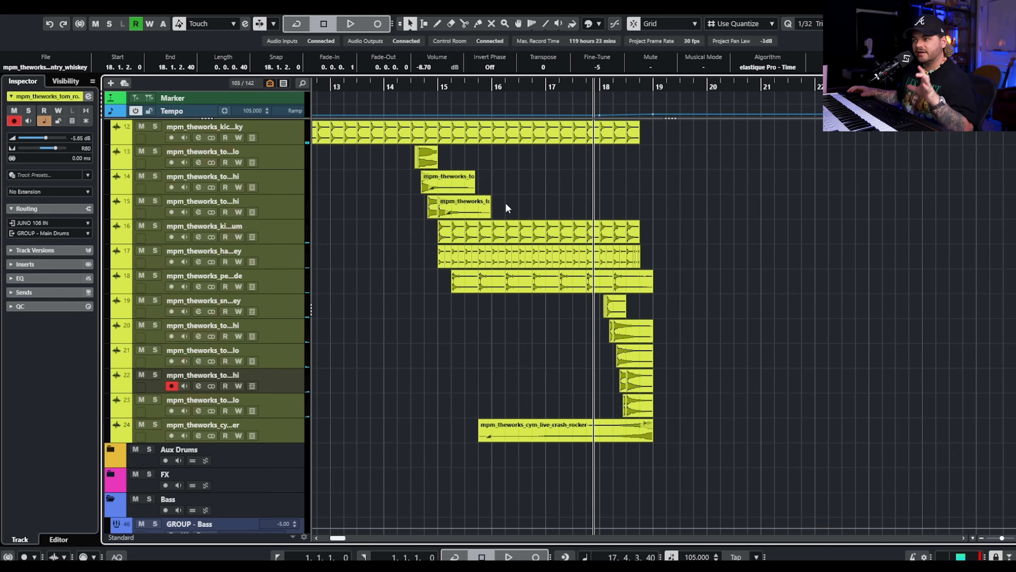
# Play the arrangement from just before bar 11 and solo the BA Real Bass track.
pyautogui.scroll(-3, 476, 199)
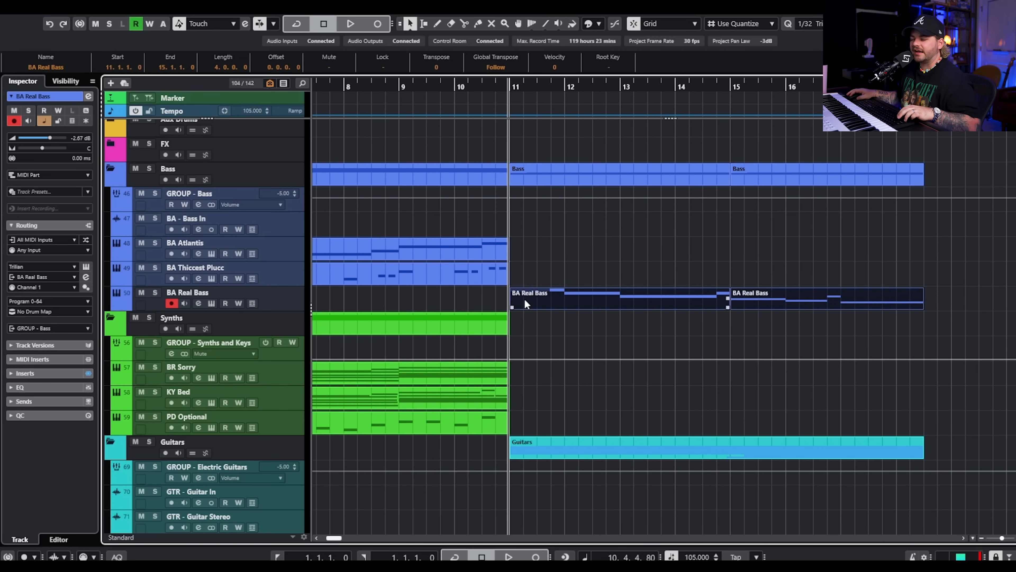
pyautogui.hscroll(2, 524, 297)
pyautogui.press('space')
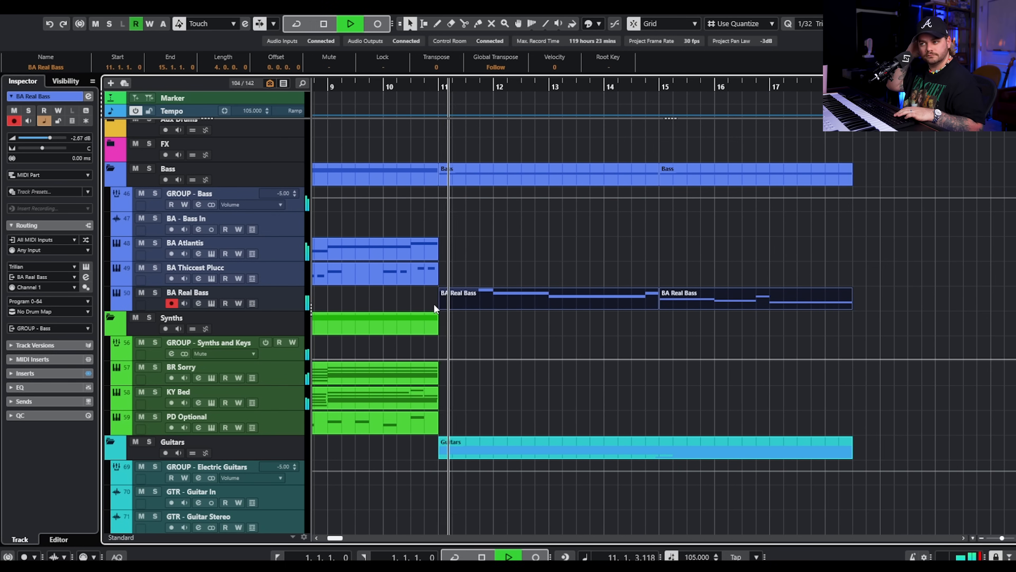
pyautogui.click(156, 292)
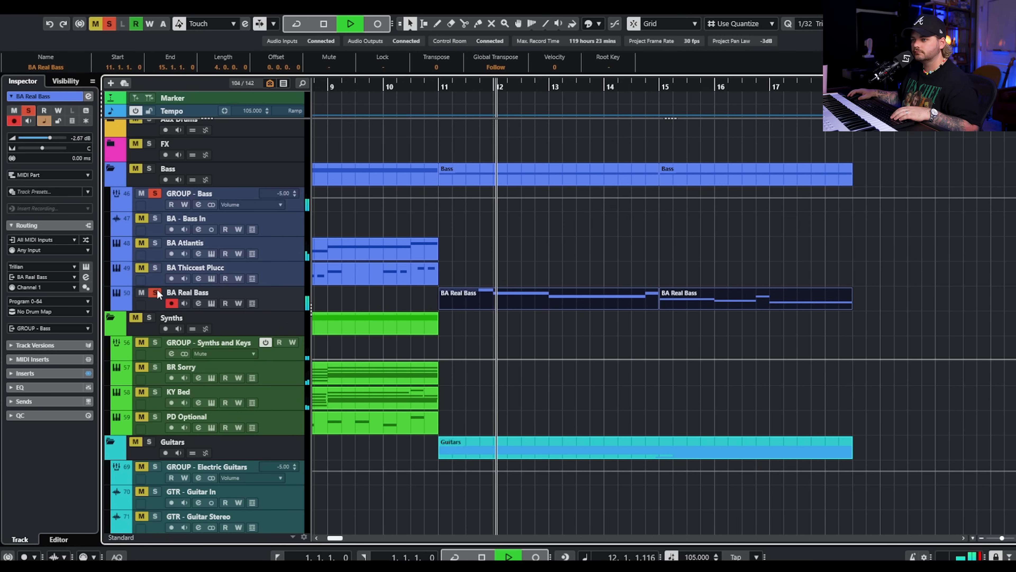
# Inspect the BA Real Bass instrument's patch browser, stop playback, close the instrument and unsolo the track.
pyautogui.click(212, 303)
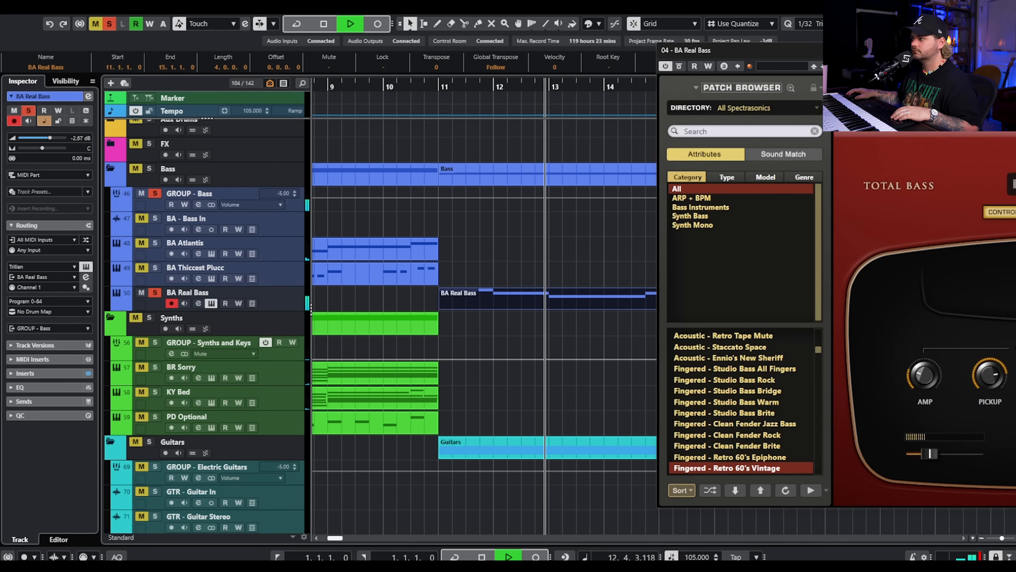
pyautogui.moveTo(1015, 63); pyautogui.dragTo(567, 80)
pyautogui.press('space')
pyautogui.click(701, 68)
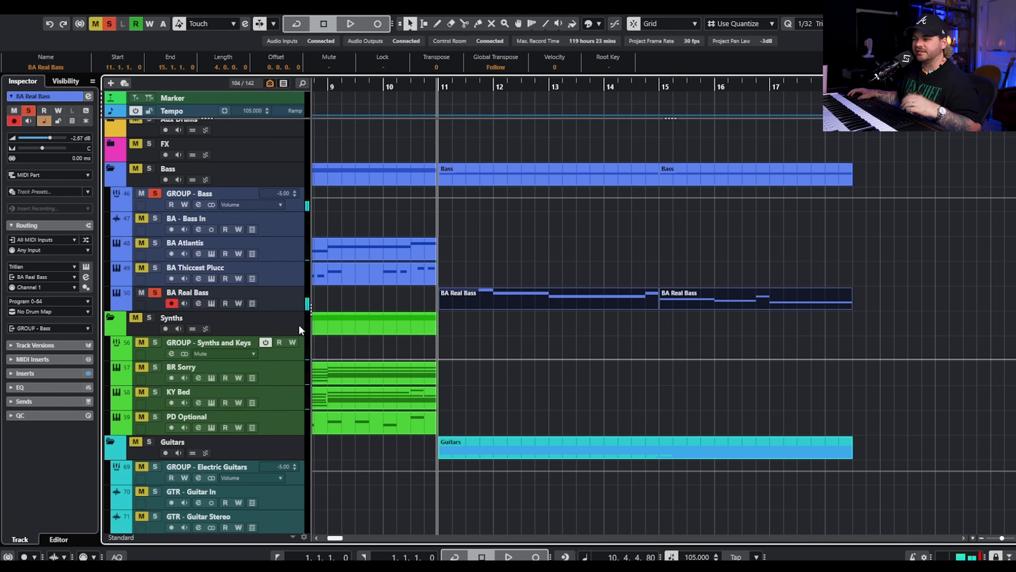
pyautogui.click(154, 292)
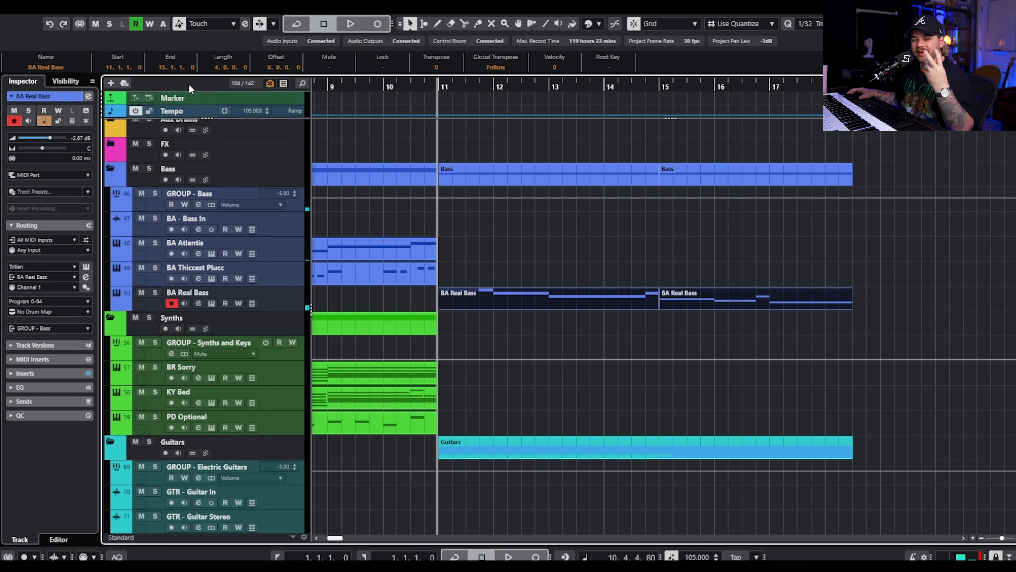
# Inspect the KY Space Organ preset in its Serum instrument.
pyautogui.scroll(-4, 596, 288)
pyautogui.scroll(4, 591, 282)
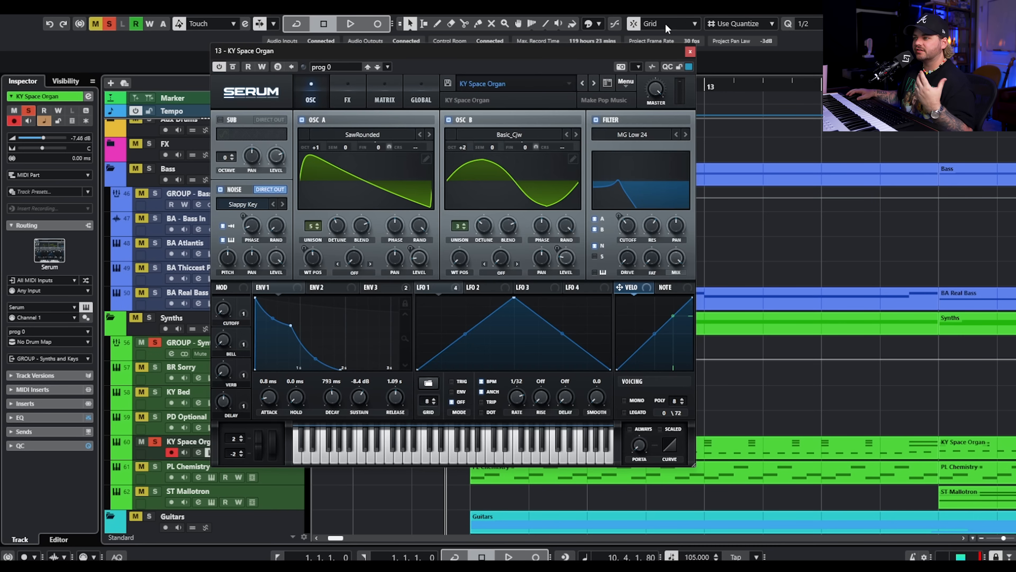
pyautogui.click(483, 83)
pyautogui.click(515, 62)
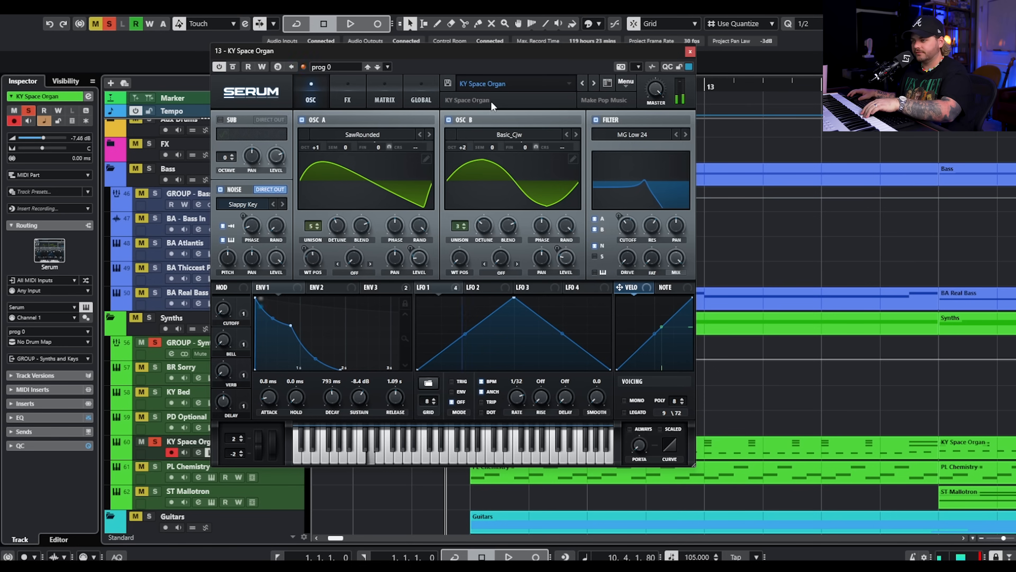
# Open the bar 11 KY Space Organ part in the note editor, play it back in solo and close the editor.
pyautogui.click(563, 445)
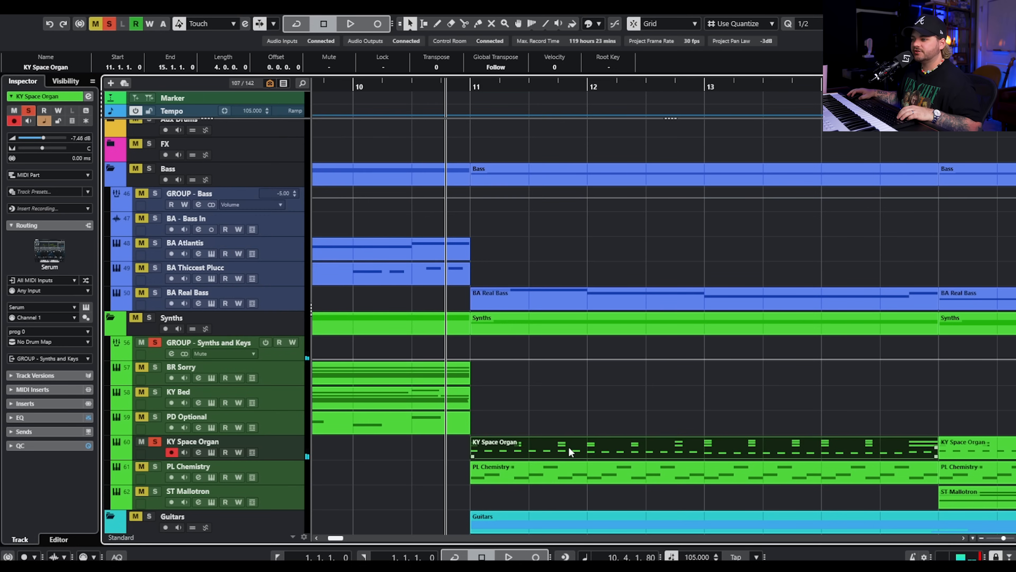
pyautogui.doubleClick(568, 446)
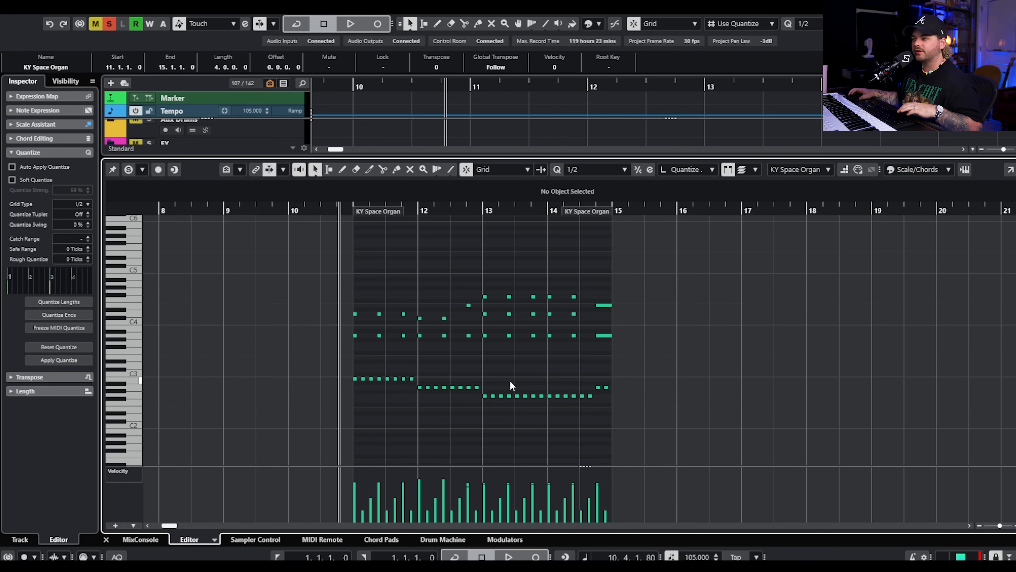
pyautogui.press('space')
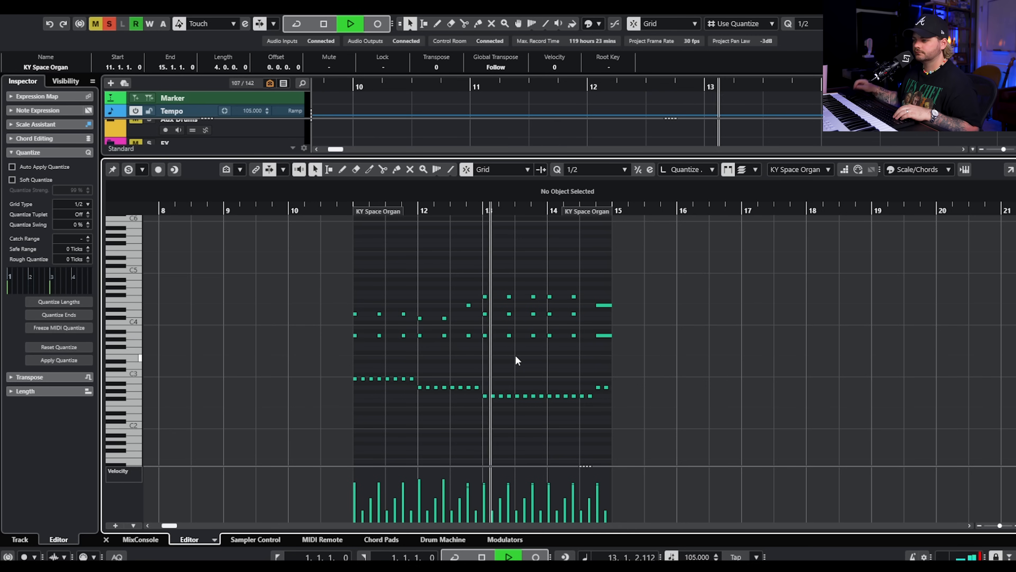
pyautogui.press('space')
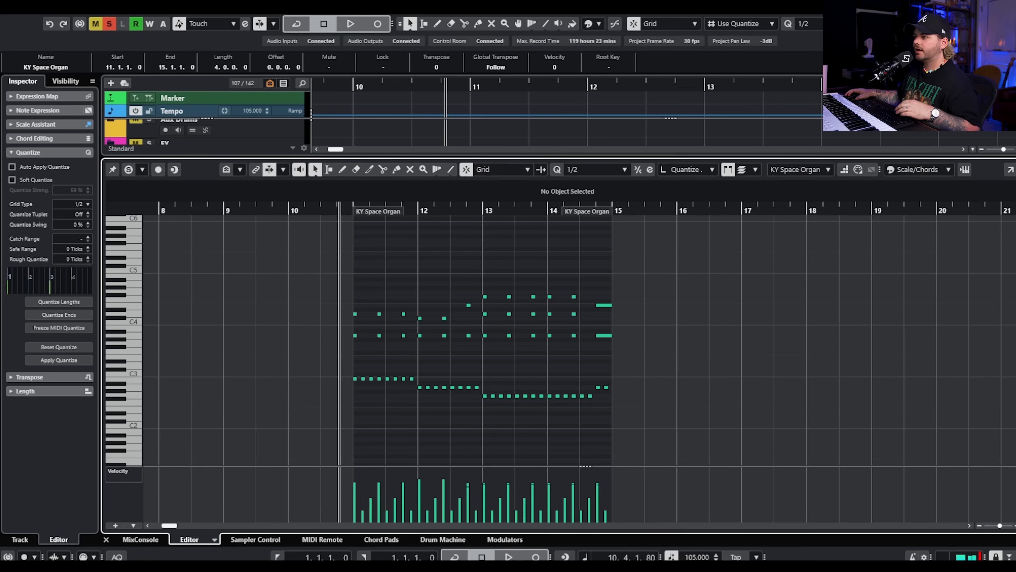
pyautogui.press('Return')
# Solo the PL Chemistry track, open its Serum instrument and play the part back.
pyautogui.hscroll(2, 629, 378)
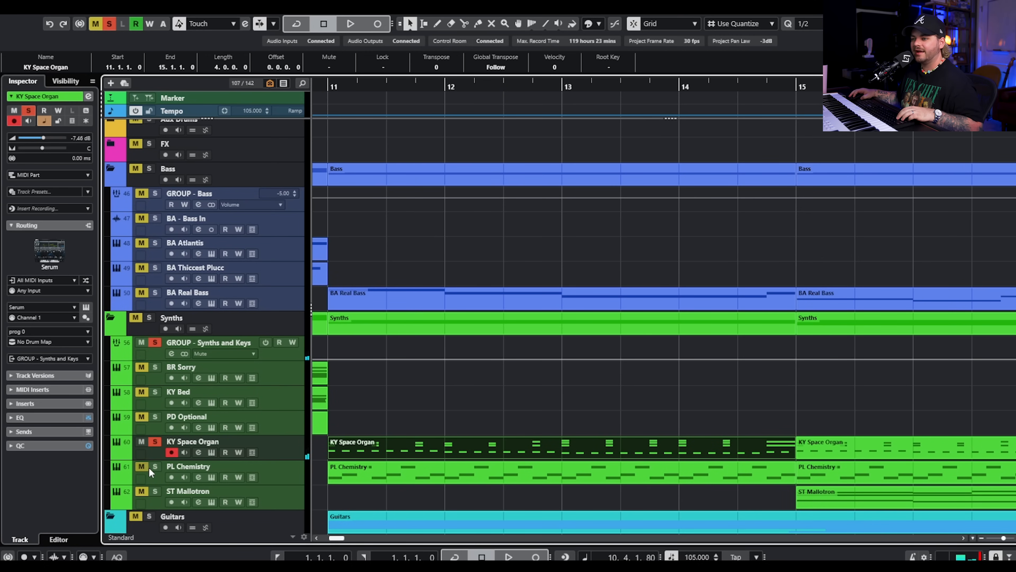
pyautogui.click(290, 473)
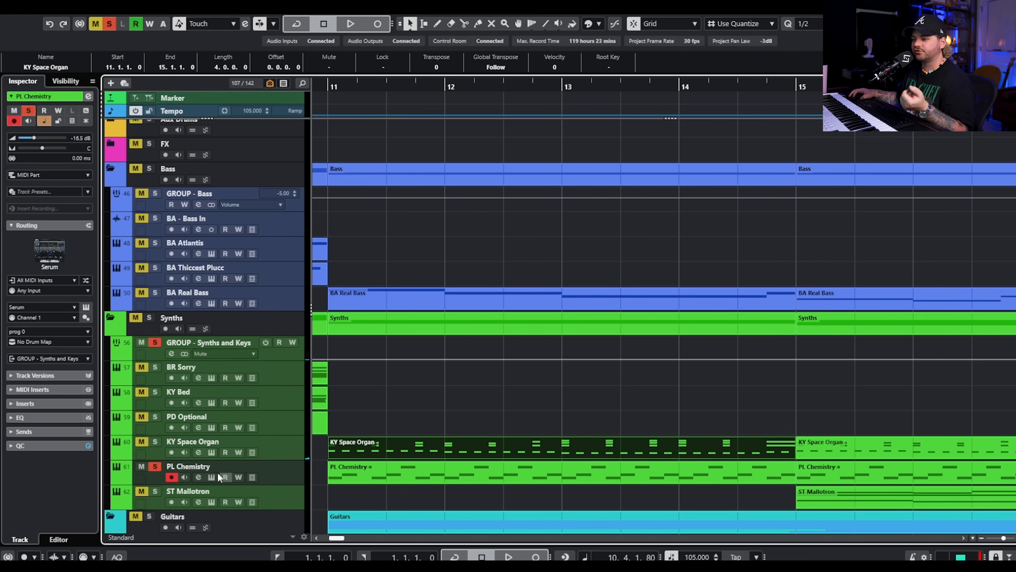
pyautogui.click(211, 477)
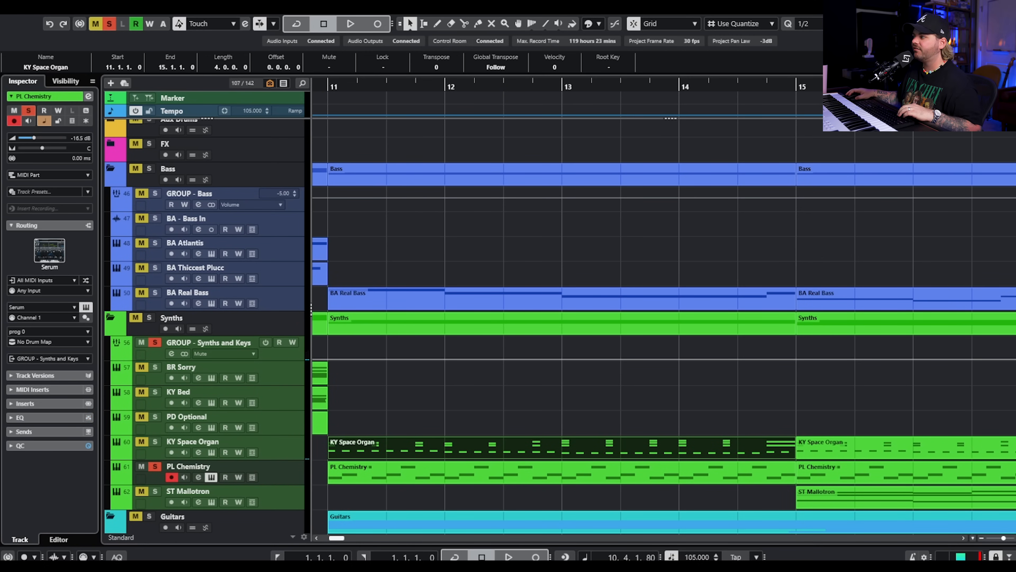
pyautogui.press('space')
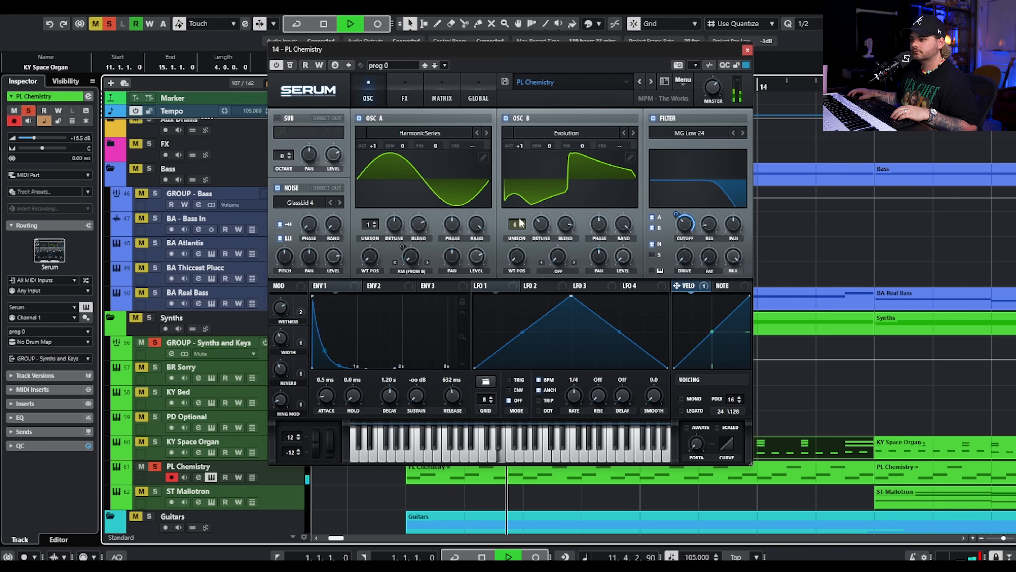
# Add the KY Space Organ track and the Guitars folder to the soloed playback, moving the Serum window aside, and stop playback.
pyautogui.click(154, 441)
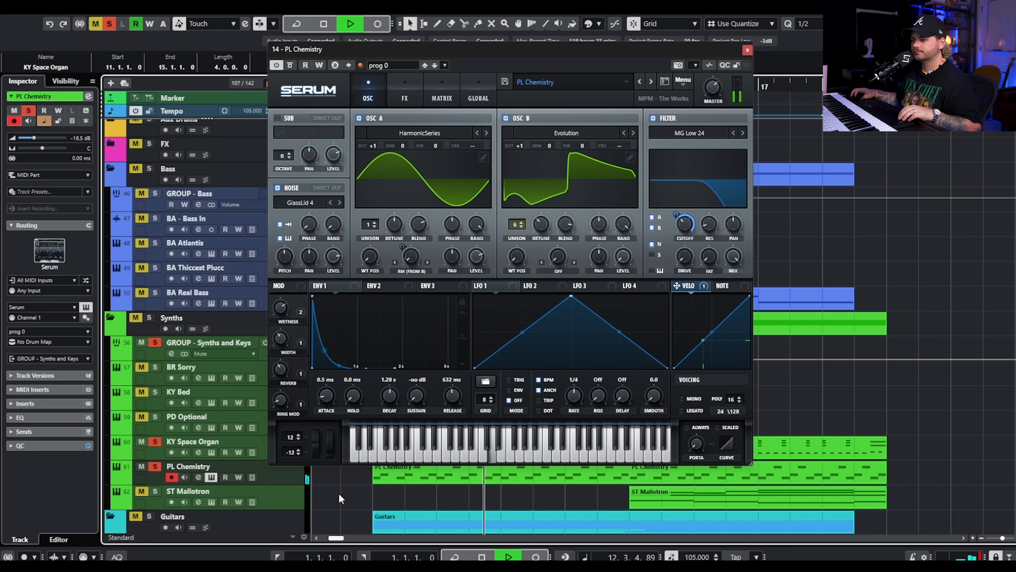
pyautogui.scroll(-3, 166, 484)
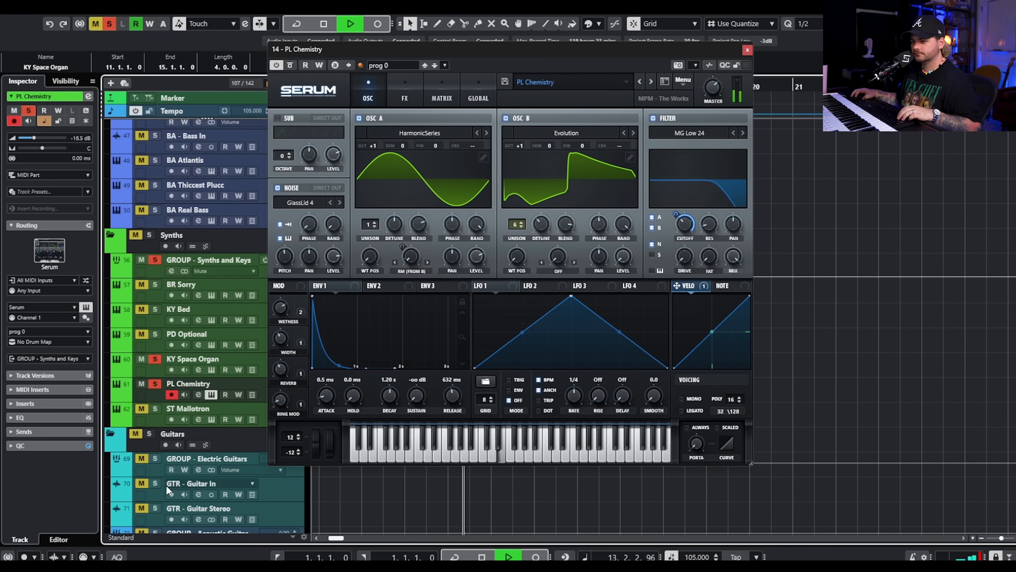
pyautogui.click(148, 433)
pyautogui.moveTo(621, 49); pyautogui.dragTo(812, 28)
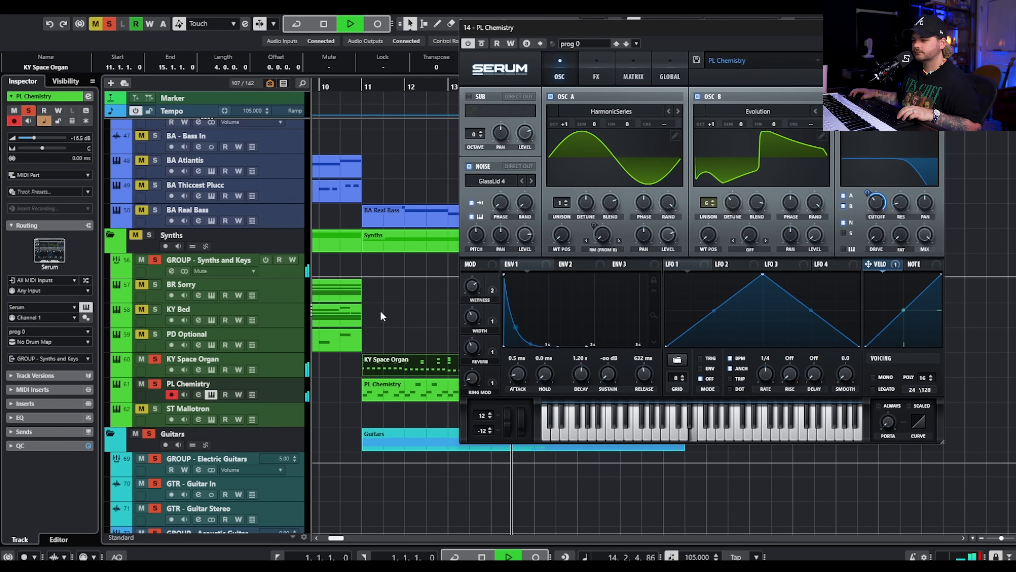
pyautogui.hscroll(3, 381, 311)
pyautogui.press('space')
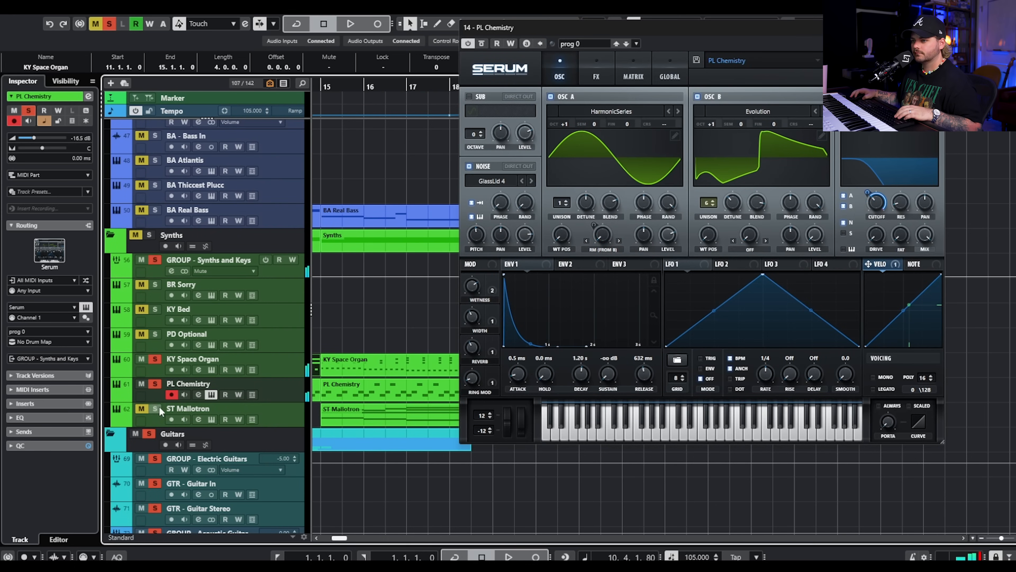
# Place the playhead at bar 15, clear the existing solos and solo only the ST Mallotron track.
pyautogui.click(326, 83)
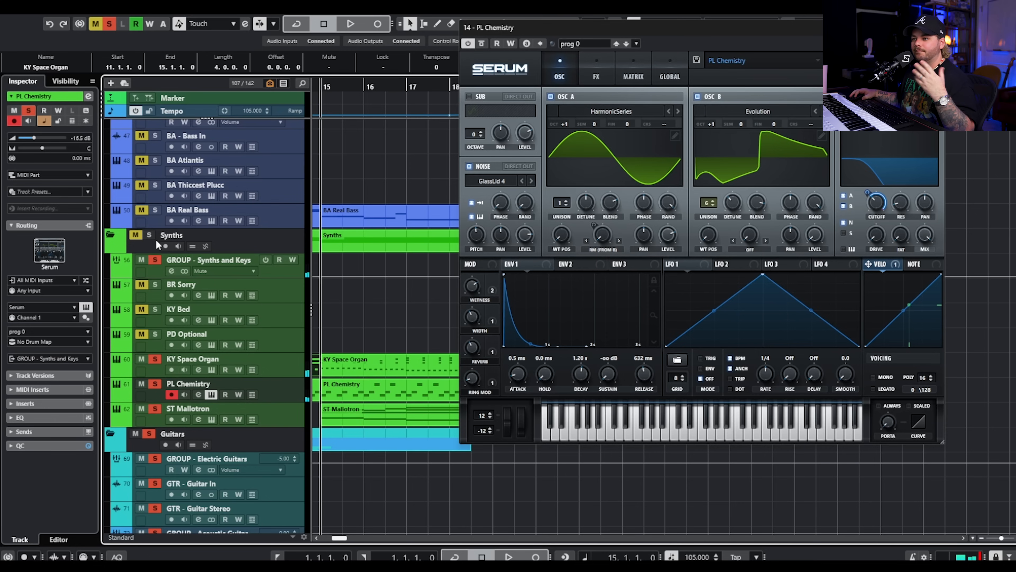
pyautogui.click(109, 25)
pyautogui.click(155, 408)
pyautogui.click(294, 419)
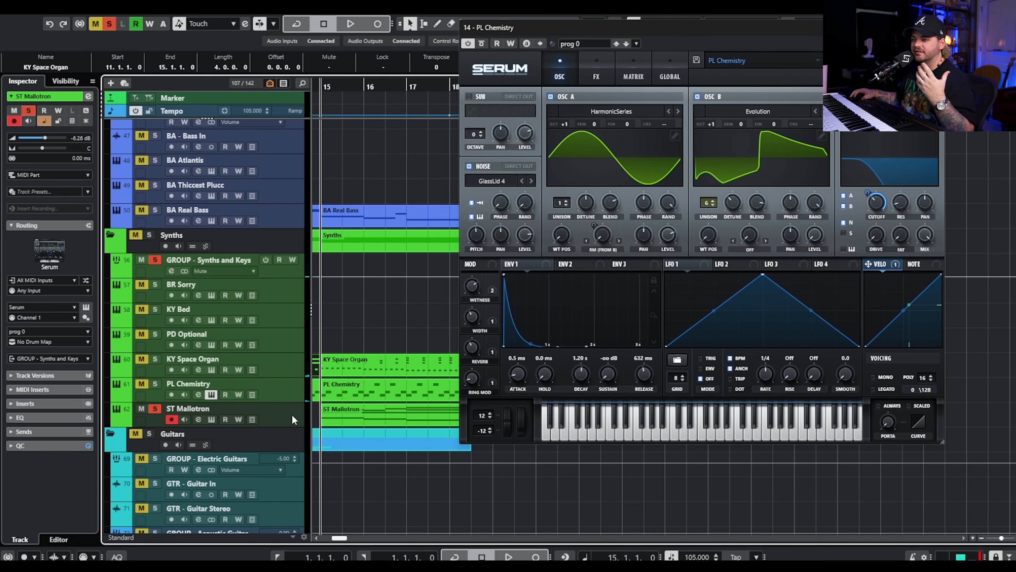
# Play ST Mallotron with its Serum instrument open, enable the track's automation reading, and stop playback and close the instrument.
pyautogui.click(211, 421)
pyautogui.press('space')
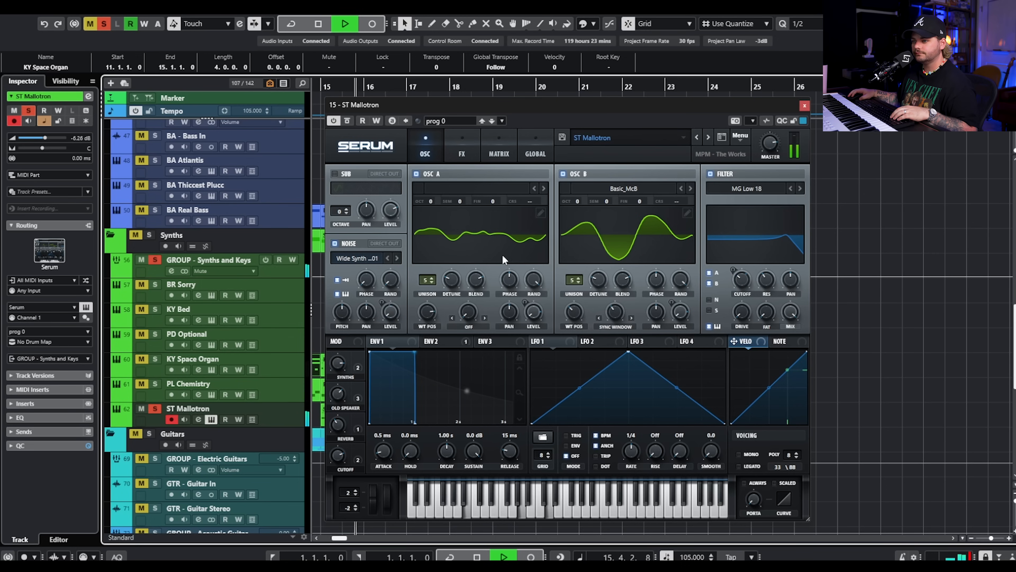
pyautogui.click(226, 419)
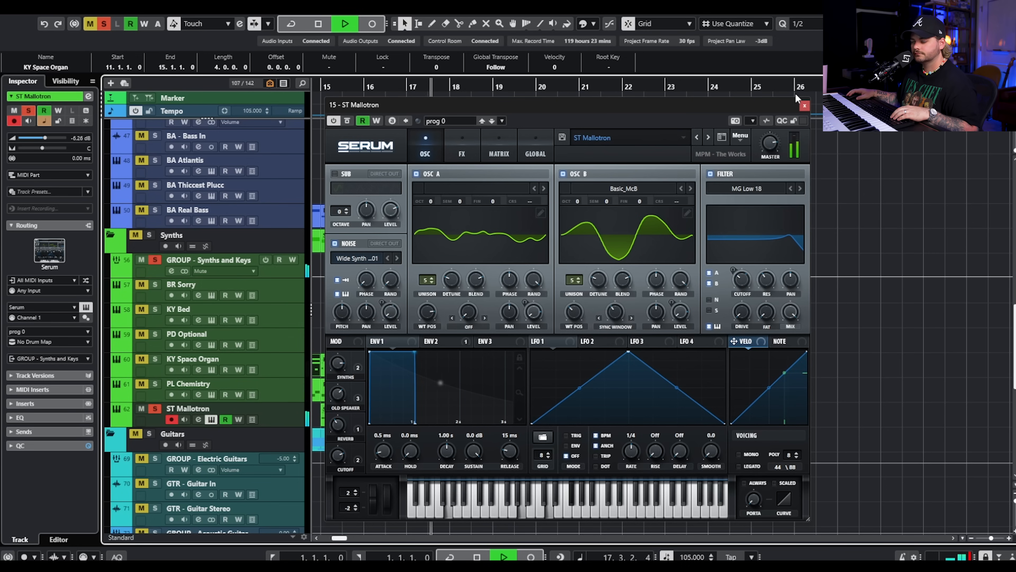
pyautogui.press('space')
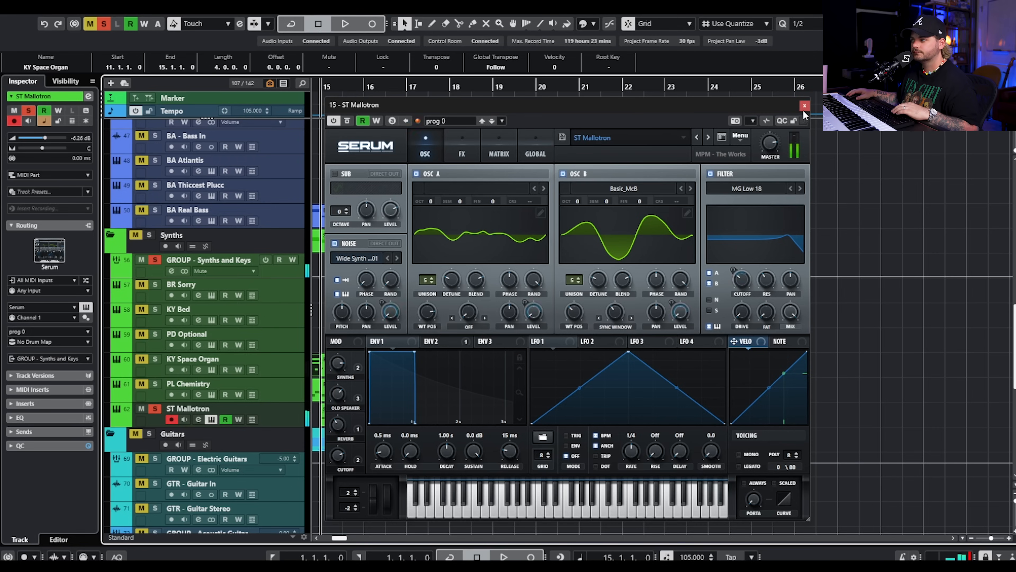
pyautogui.click(804, 105)
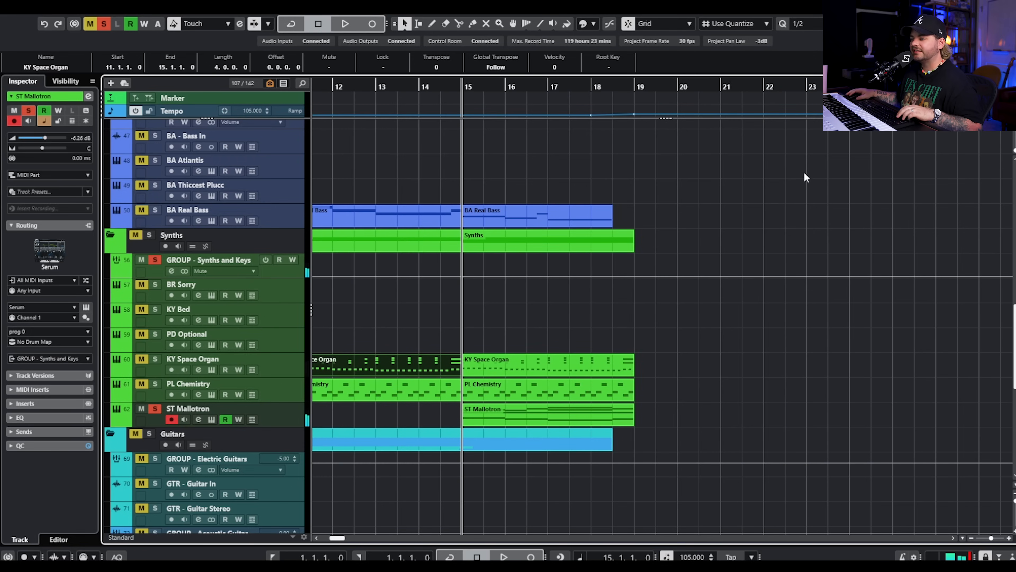
# Clear all solos, place the playhead at bar 11 and look over the guitar tracks.
pyautogui.click(103, 24)
pyautogui.hscroll(-3, 596, 239)
pyautogui.click(455, 96)
pyautogui.scroll(-10, 615, 212)
pyautogui.scroll(6, 640, 241)
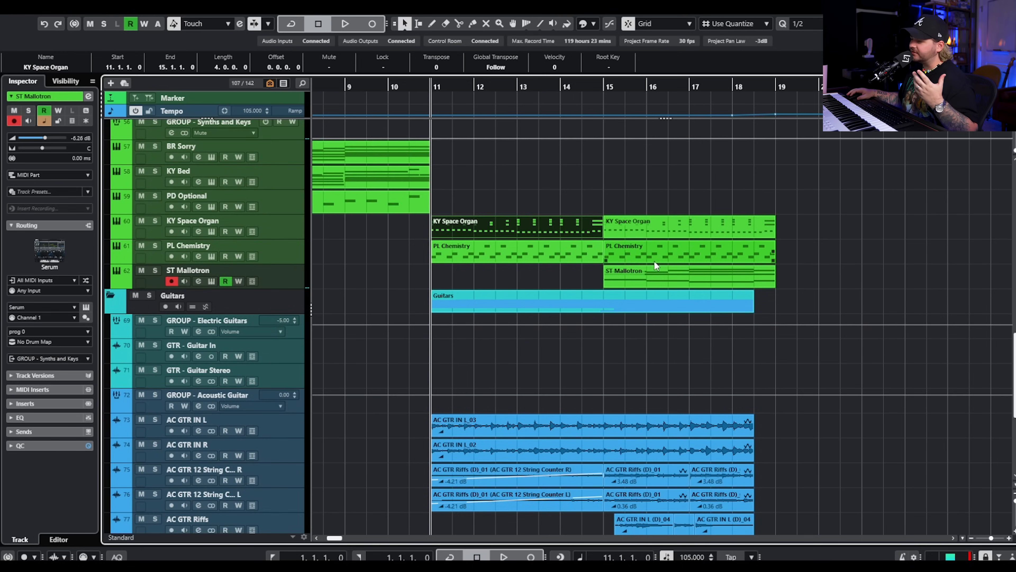
# Play the full mix from bar 10, looking over the drum, bass, synth, guitar and vocal tracks, and stop playback.
pyautogui.scroll(5, 654, 264)
pyautogui.click(391, 87)
pyautogui.press('space')
pyautogui.scroll(3, 518, 182)
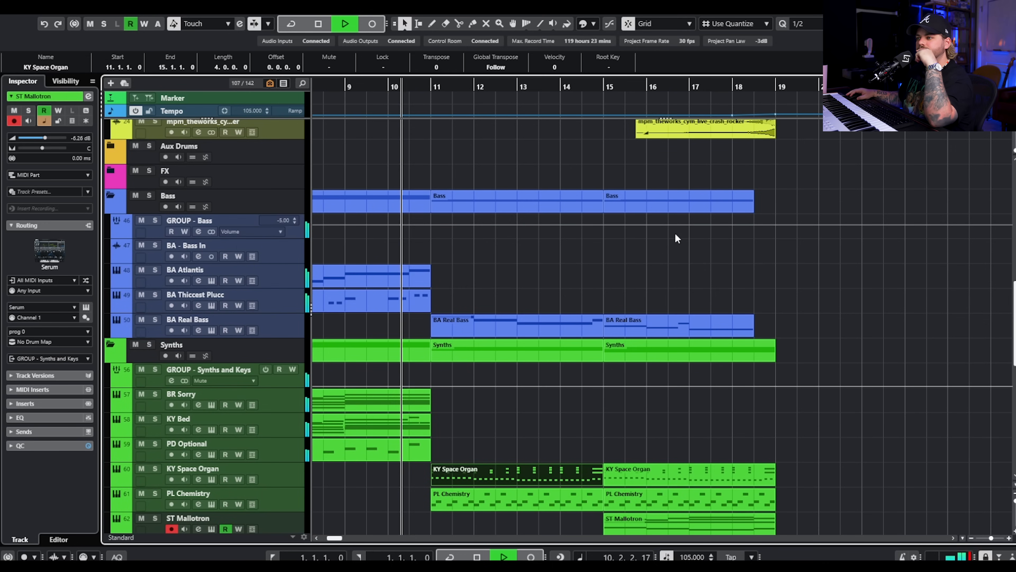
pyautogui.scroll(8, 786, 250)
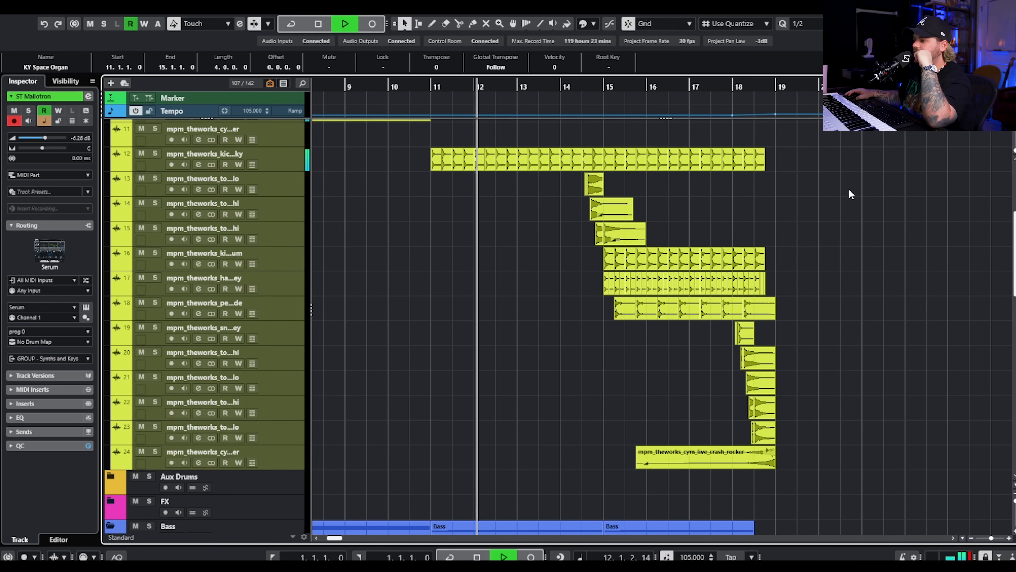
pyautogui.scroll(-8, 849, 189)
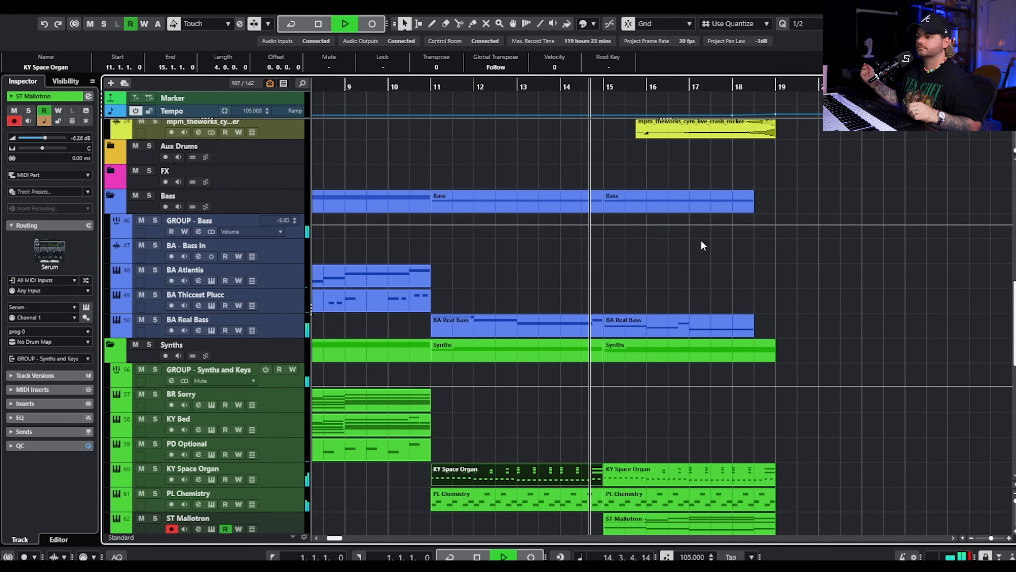
pyautogui.scroll(-3, 668, 264)
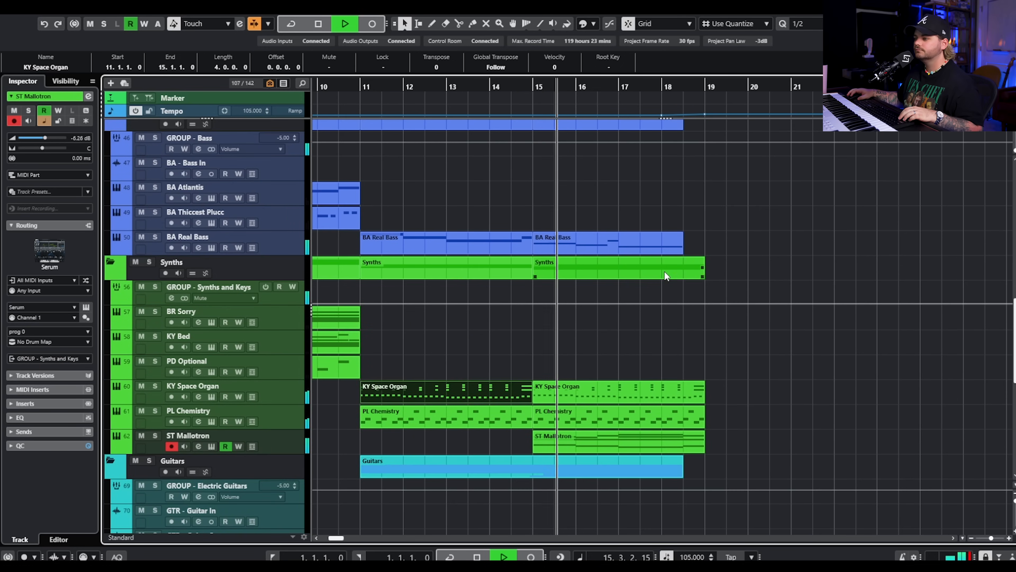
pyautogui.scroll(-3, 764, 355)
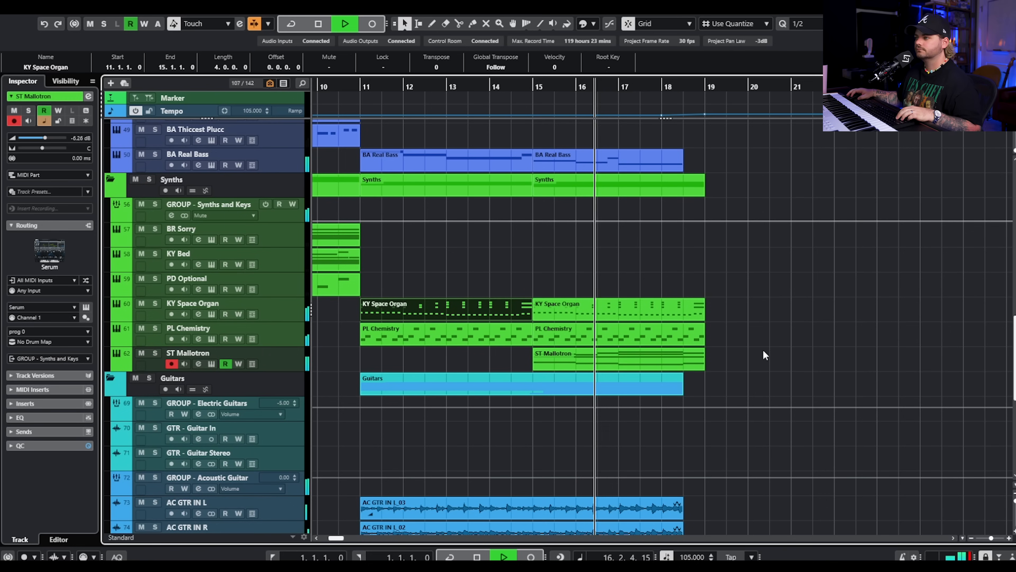
pyautogui.scroll(-6, 692, 310)
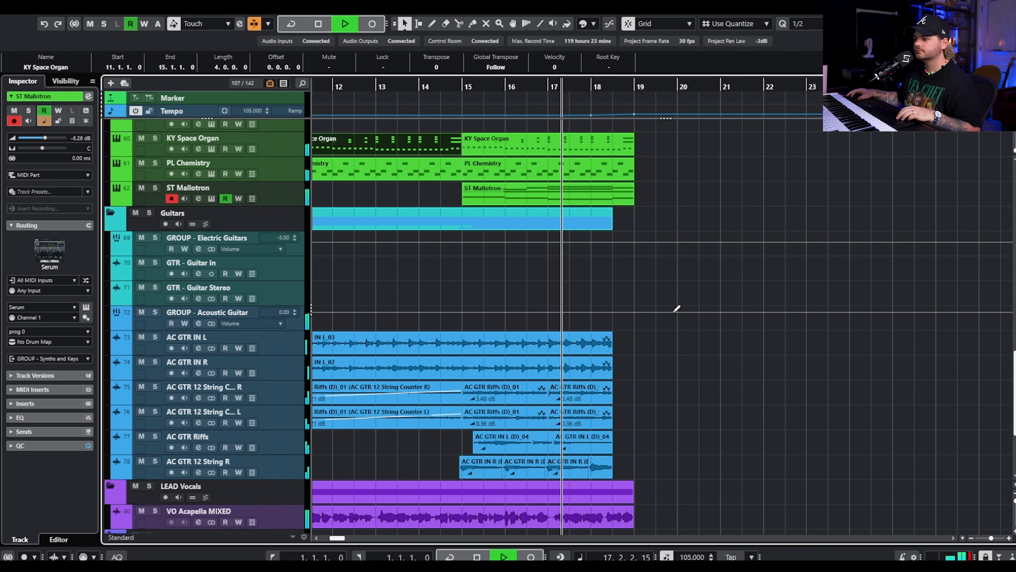
pyautogui.scroll(-3, 671, 317)
pyautogui.scroll(6, 665, 308)
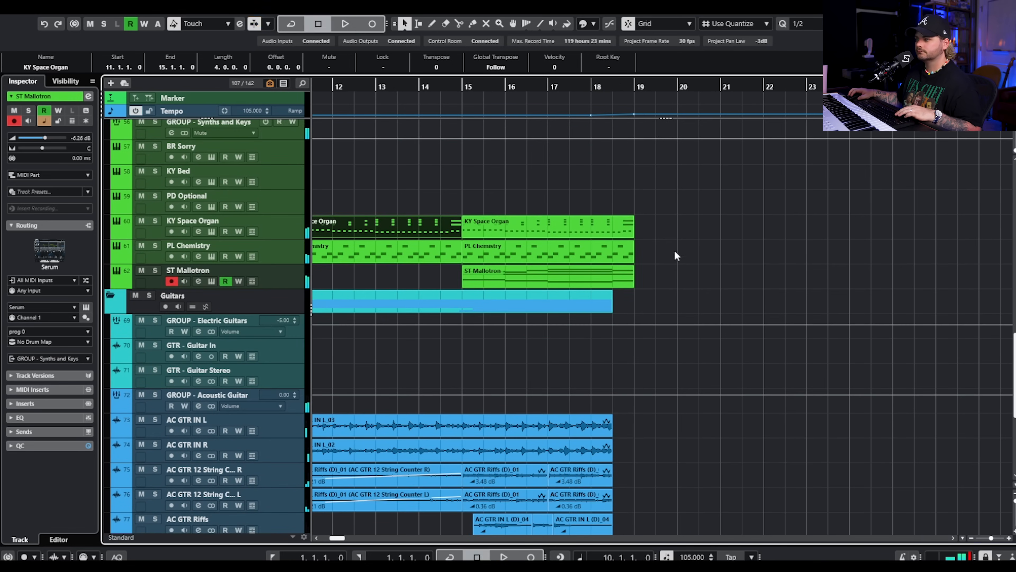
pyautogui.press('space')
# Show the sample browser and open the Electronic, UKG, Hyperpop kicks folder of the Make Pop Music - The Works sample pack.
pyautogui.scroll(9, 684, 258)
pyautogui.press('h')
pyautogui.press('h')
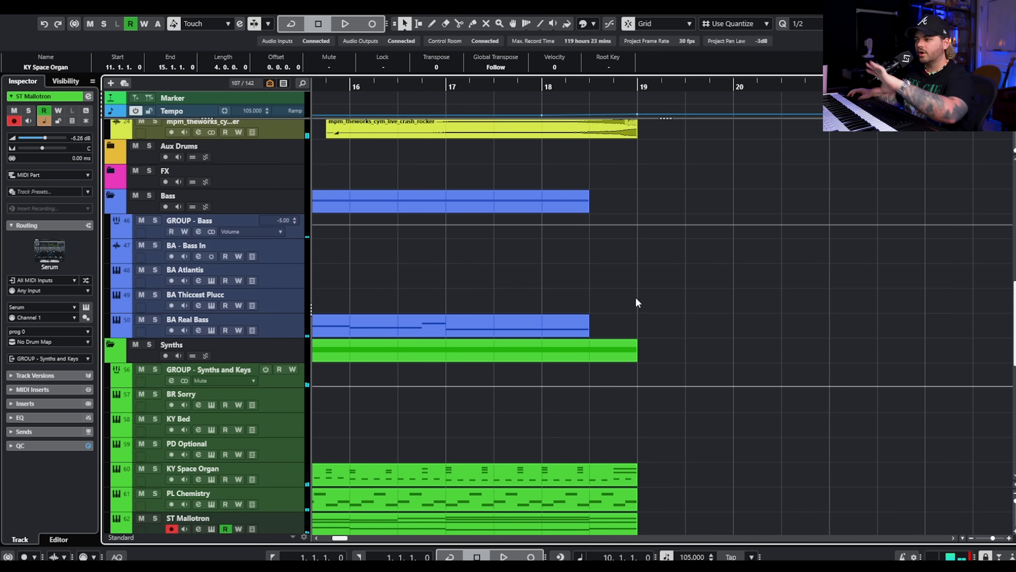
pyautogui.scroll(15, 632, 282)
pyautogui.click(994, 23)
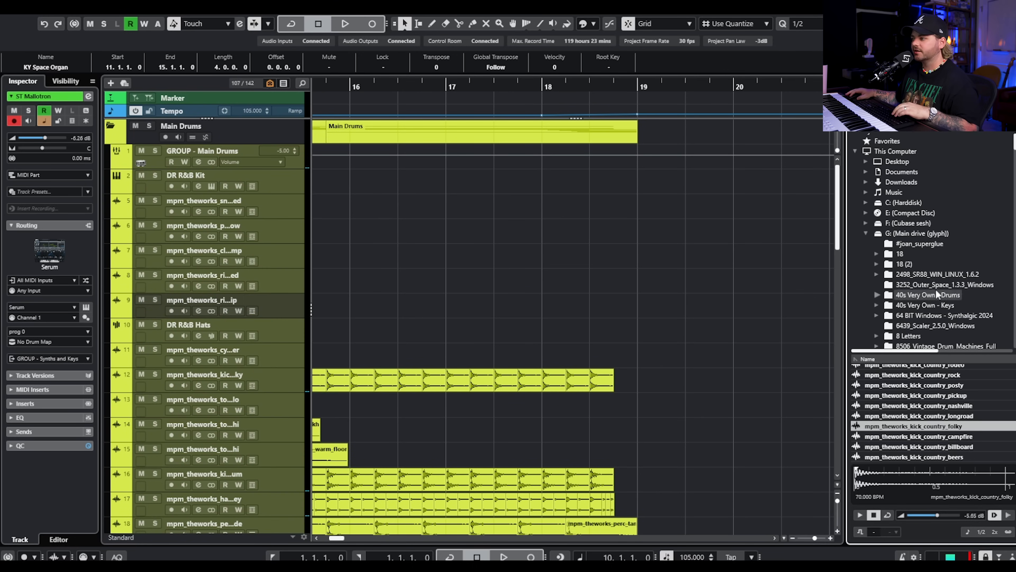
pyautogui.scroll(-8, 936, 291)
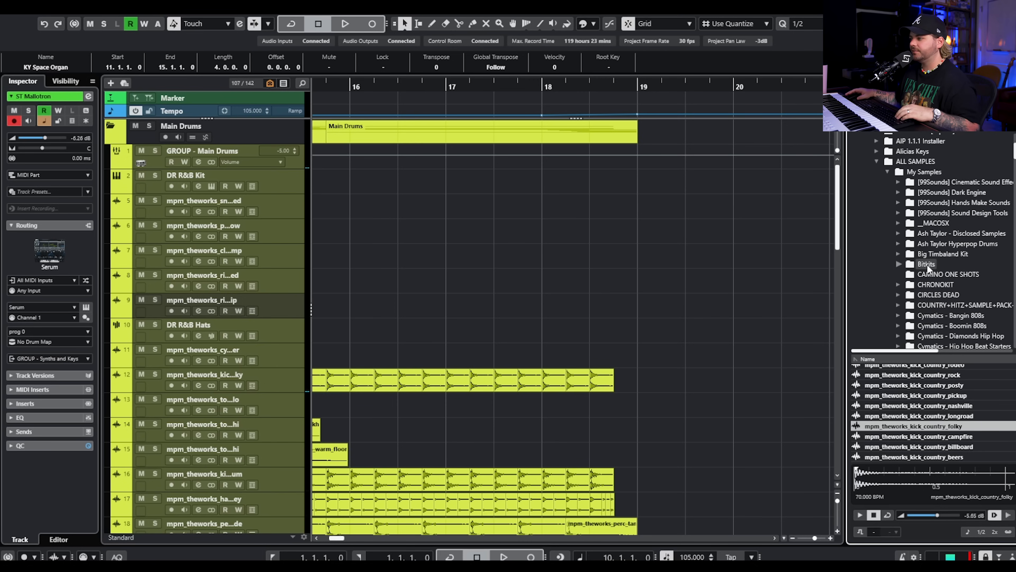
pyautogui.scroll(-6, 927, 265)
pyautogui.scroll(-7, 944, 256)
pyautogui.scroll(-1, 920, 283)
pyautogui.click(958, 256)
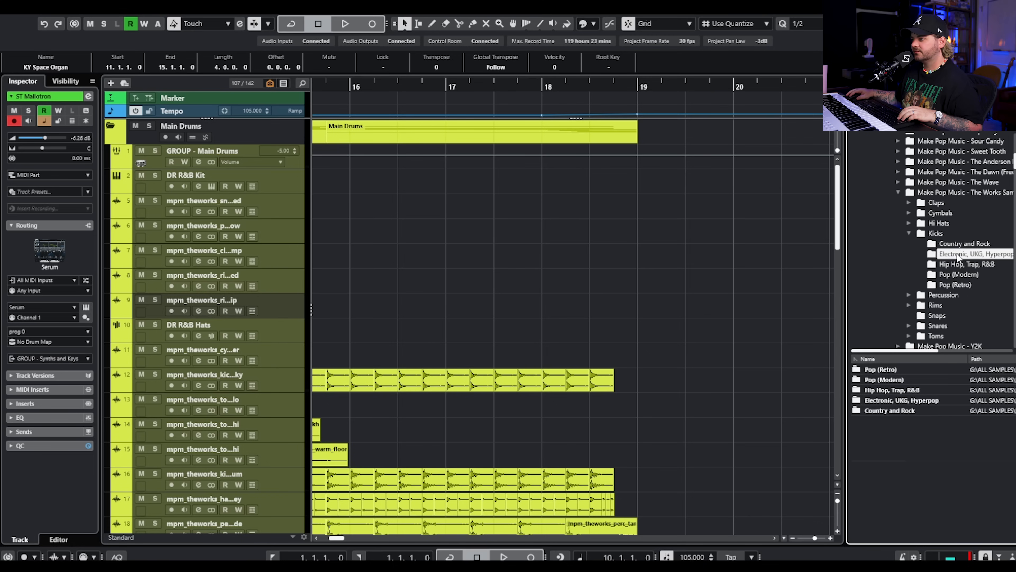
# Audition the kick samples mpm_theworks_kick_edm_dnb and mpm_theworks_kick_edm_charli.
pyautogui.click(912, 379)
pyautogui.scroll(-5, 915, 386)
pyautogui.click(920, 435)
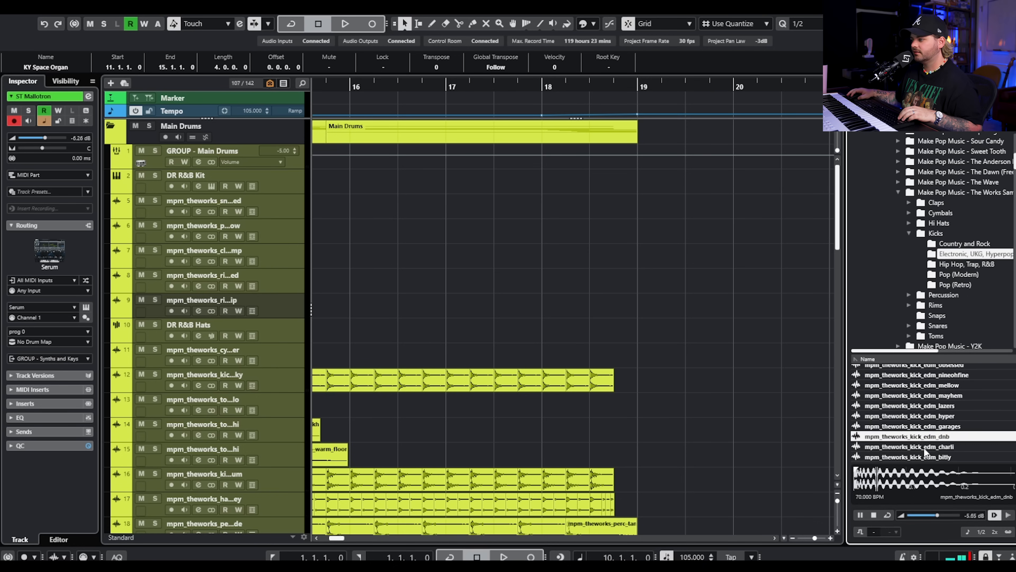
pyautogui.click(924, 448)
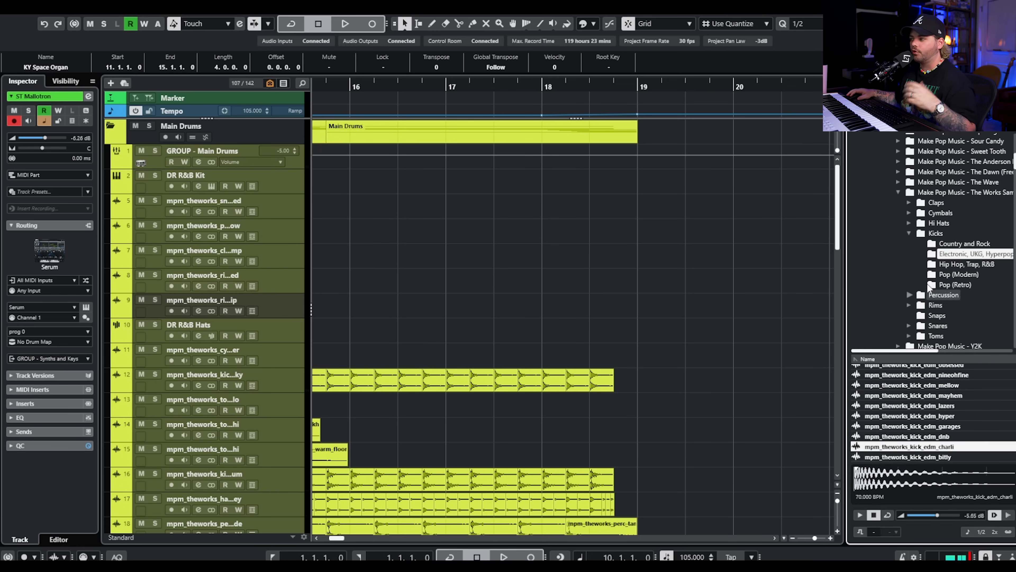
# Open the open electronic hi-hats folder and audition several samples, ending with mpm_theworks_hat_elec_op_nineohnine.
pyautogui.click(940, 223)
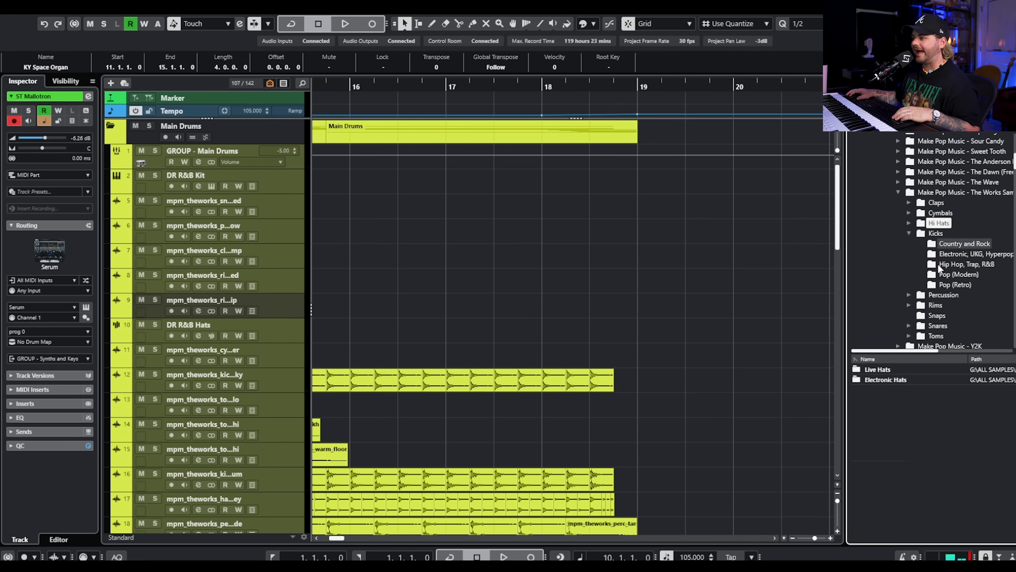
pyautogui.doubleClick(905, 374)
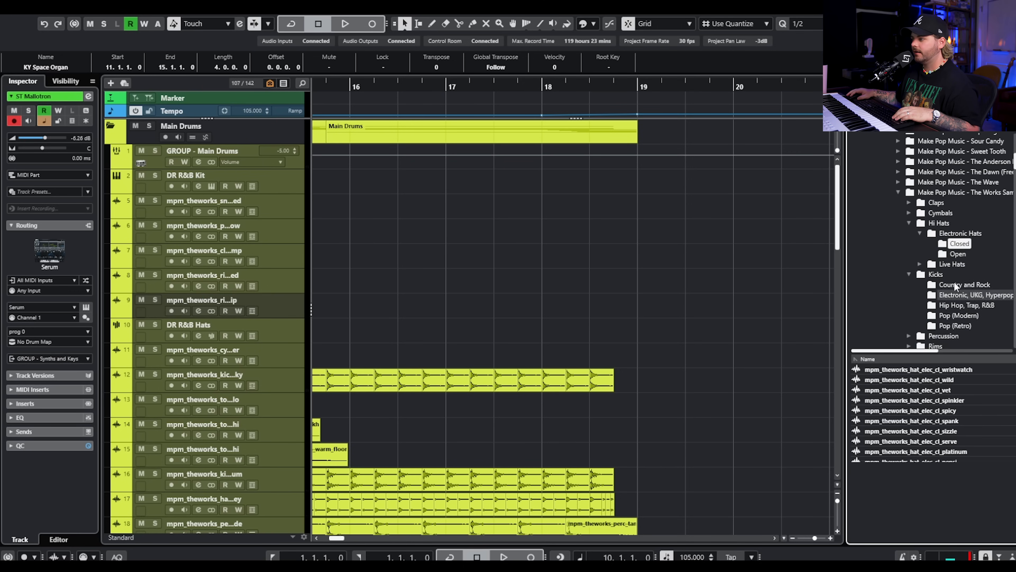
pyautogui.scroll(-3, 913, 388)
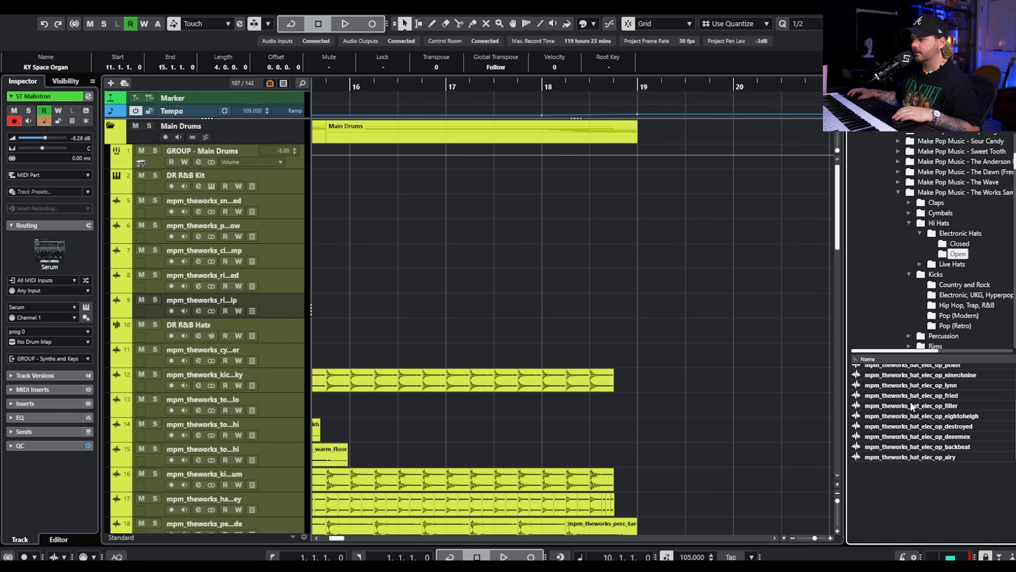
pyautogui.click(914, 414)
pyautogui.click(922, 395)
pyautogui.click(932, 376)
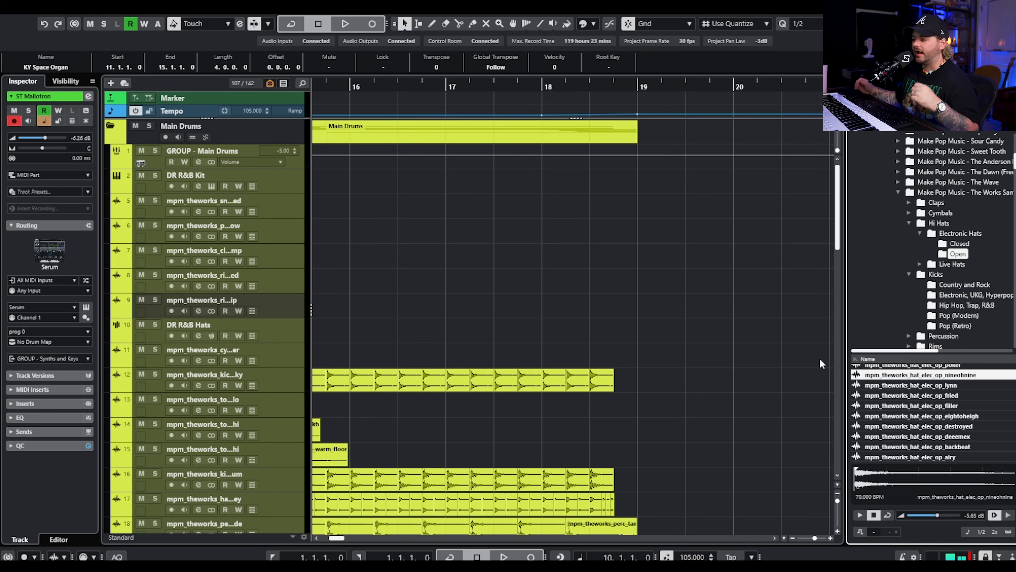
pyautogui.click(748, 303)
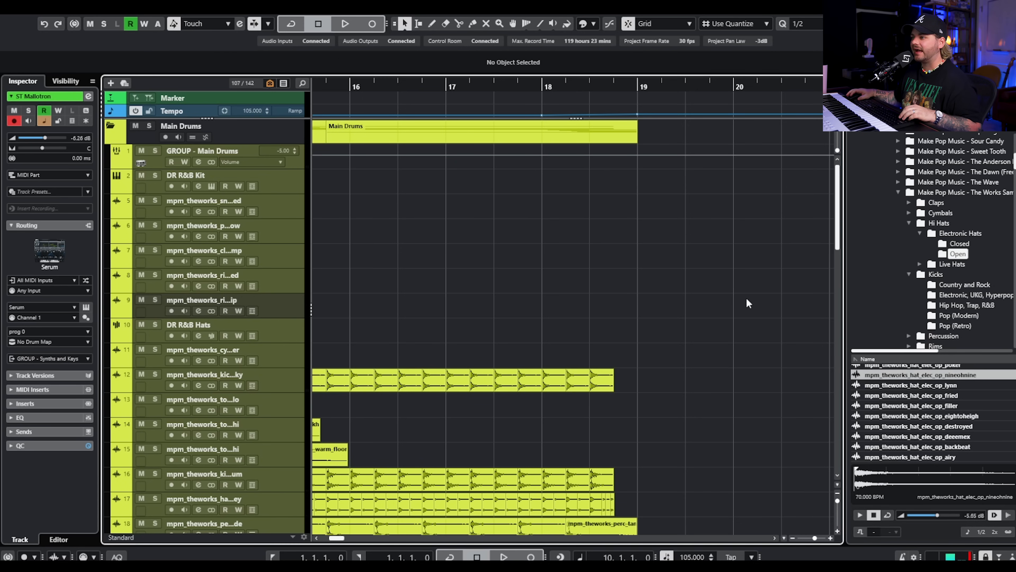
# Mute the Bass folder, play the new drum section from bar 19, stop playback and unmute the folder.
pyautogui.hscroll(2, 742, 285)
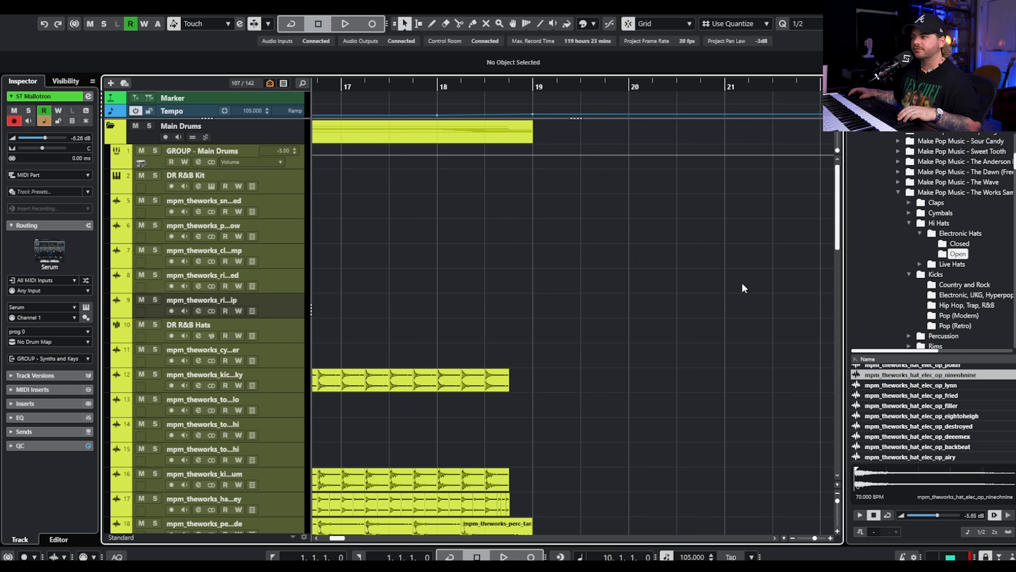
pyautogui.scroll(-2, 734, 282)
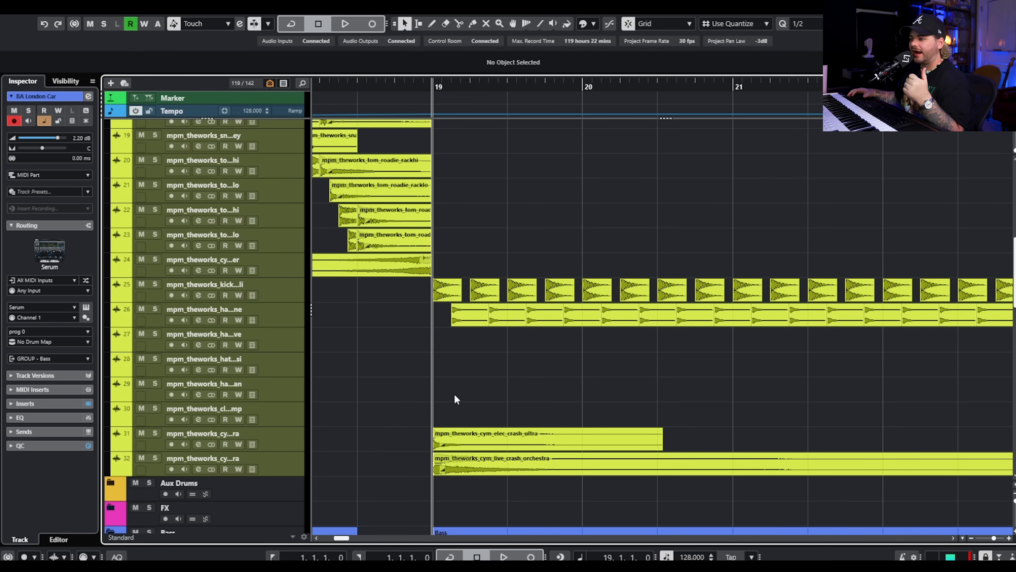
pyautogui.scroll(-3, 546, 337)
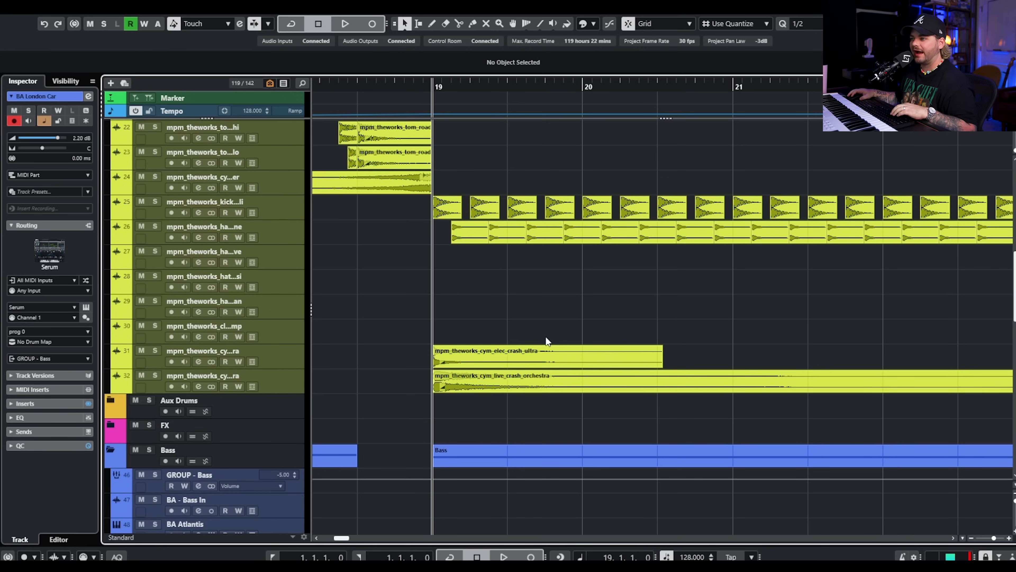
pyautogui.click(134, 449)
pyautogui.press('space')
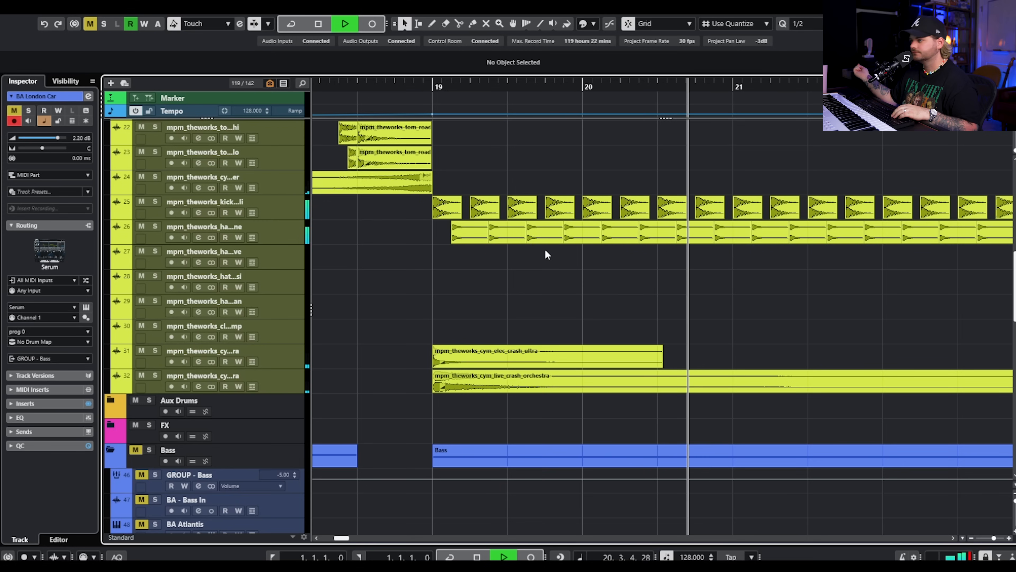
pyautogui.press('space')
pyautogui.click(137, 449)
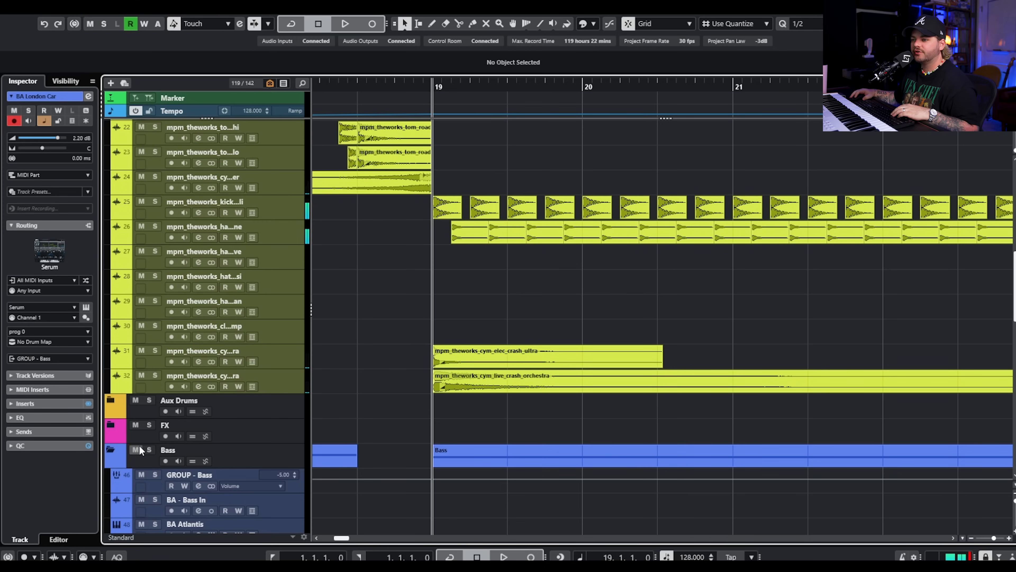
# Open the Serum instrument of the BA London Car track, move its window aside to show the preset, and close it.
pyautogui.scroll(-5, 363, 410)
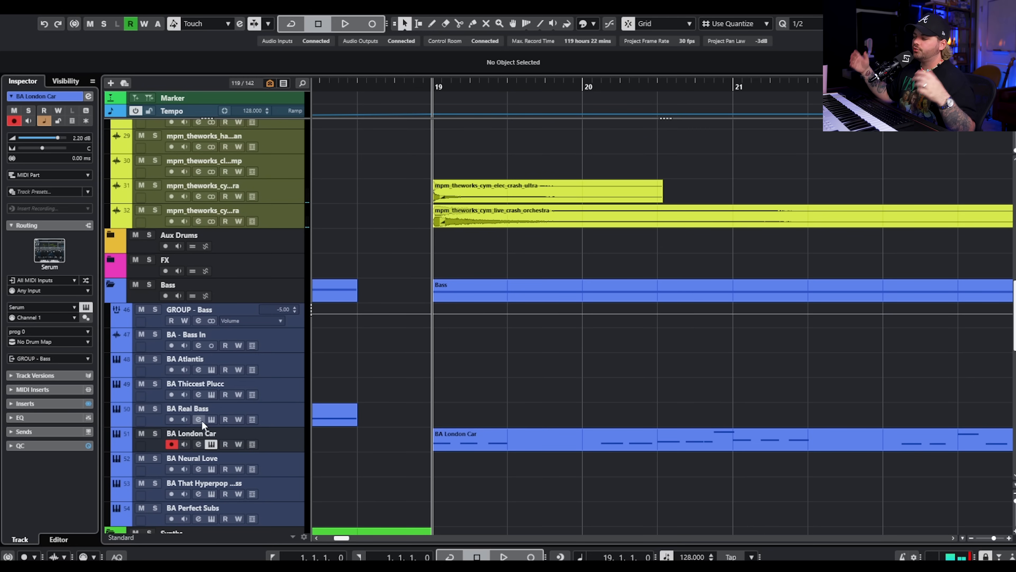
pyautogui.click(211, 443)
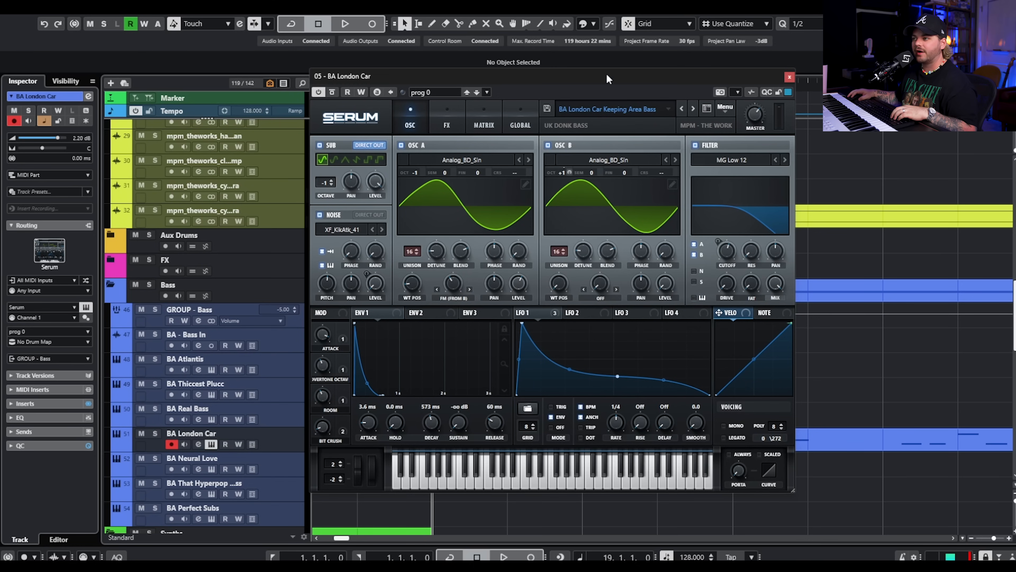
pyautogui.moveTo(606, 74); pyautogui.dragTo(508, 103)
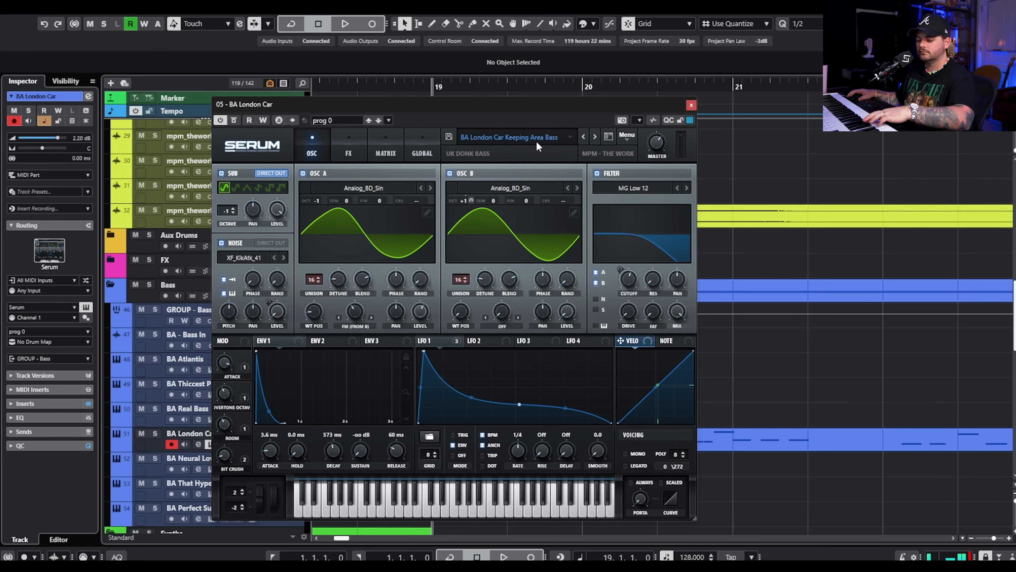
pyautogui.click(691, 105)
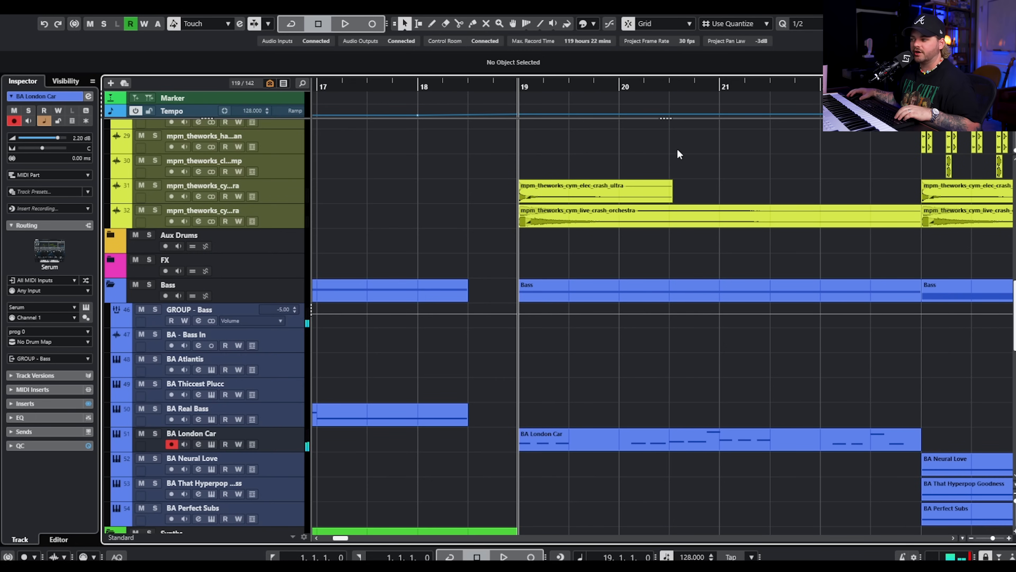
# Play the section from bar 19 with the BA London Car bass included, and stop playback.
pyautogui.scroll(2, 679, 153)
pyautogui.press('space')
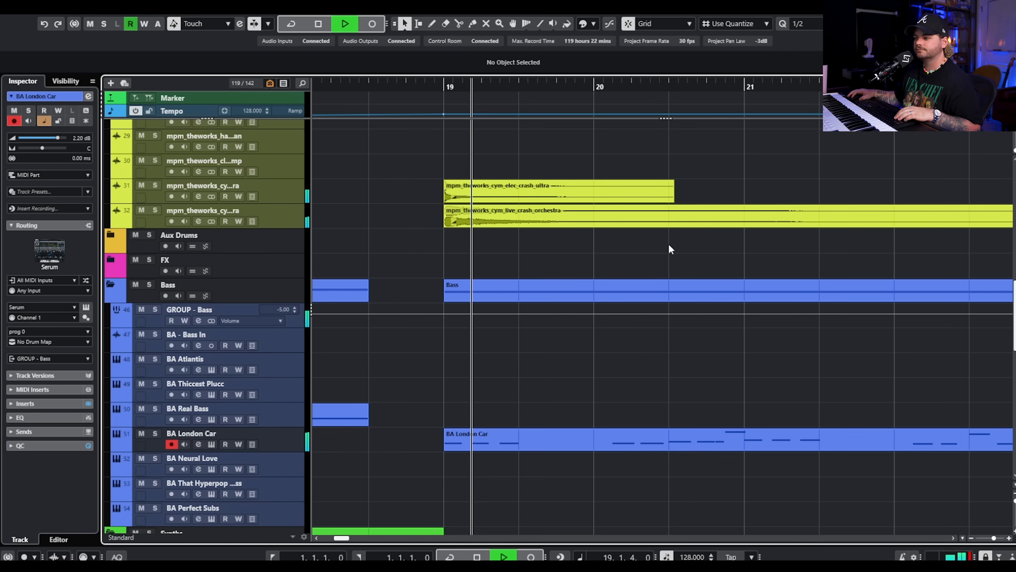
pyautogui.scroll(-1, 670, 240)
pyautogui.hscroll(-2, 652, 235)
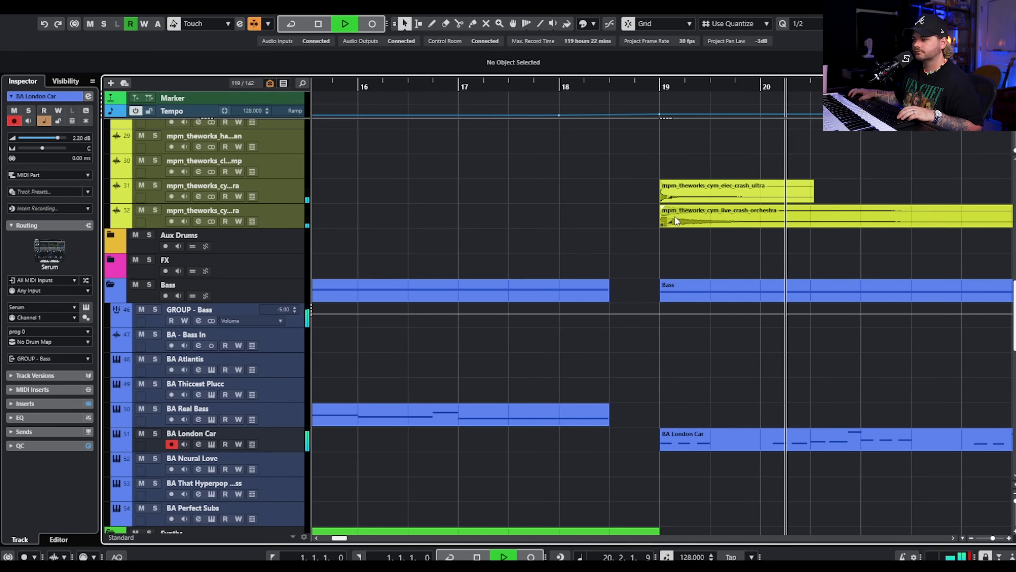
pyautogui.press('space')
# Inspect the Decapitator and H910 Harmonizer inserts on the VO Acapella Electronic track, closing each plug-in window.
pyautogui.scroll(-5, 504, 160)
pyautogui.scroll(5, 505, 148)
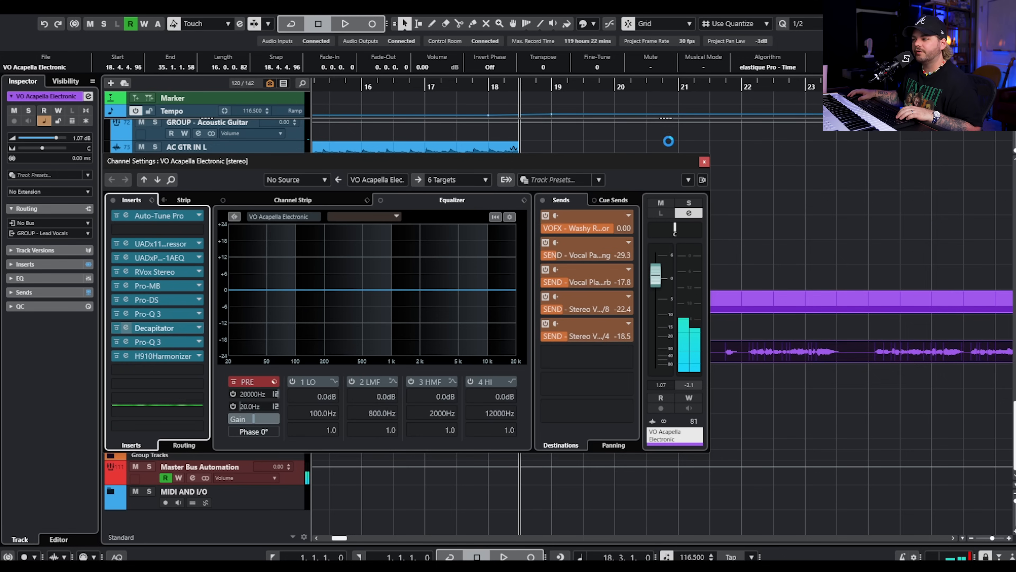
pyautogui.click(154, 327)
pyautogui.moveTo(1006, 144); pyautogui.dragTo(376, 141)
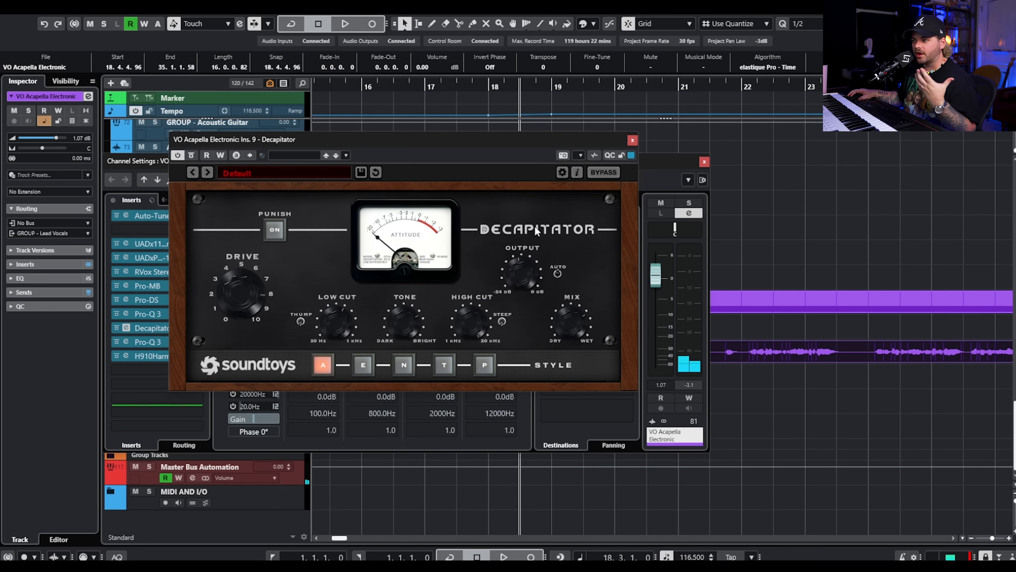
pyautogui.click(632, 140)
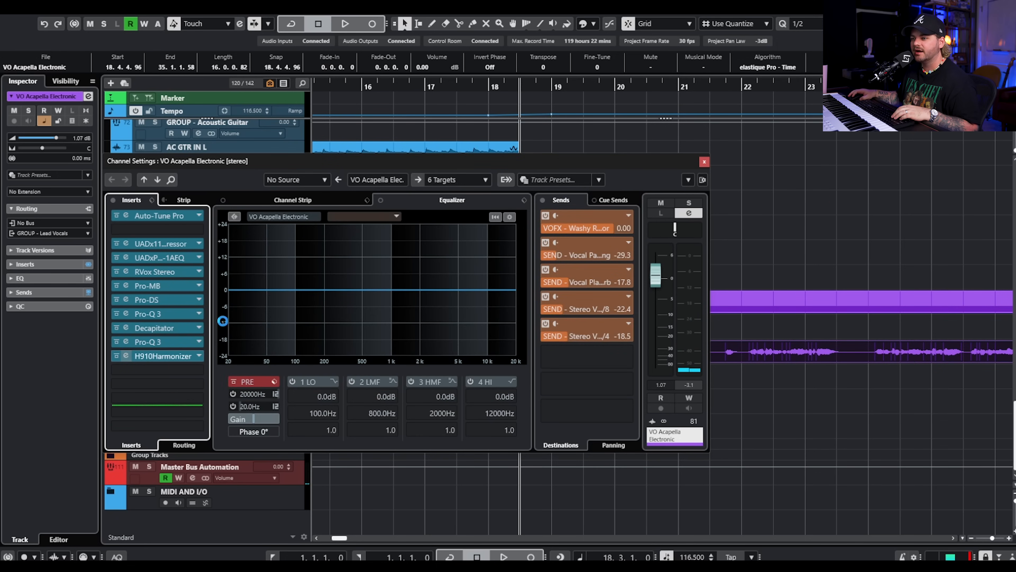
pyautogui.moveTo(920, 163); pyautogui.dragTo(258, 209)
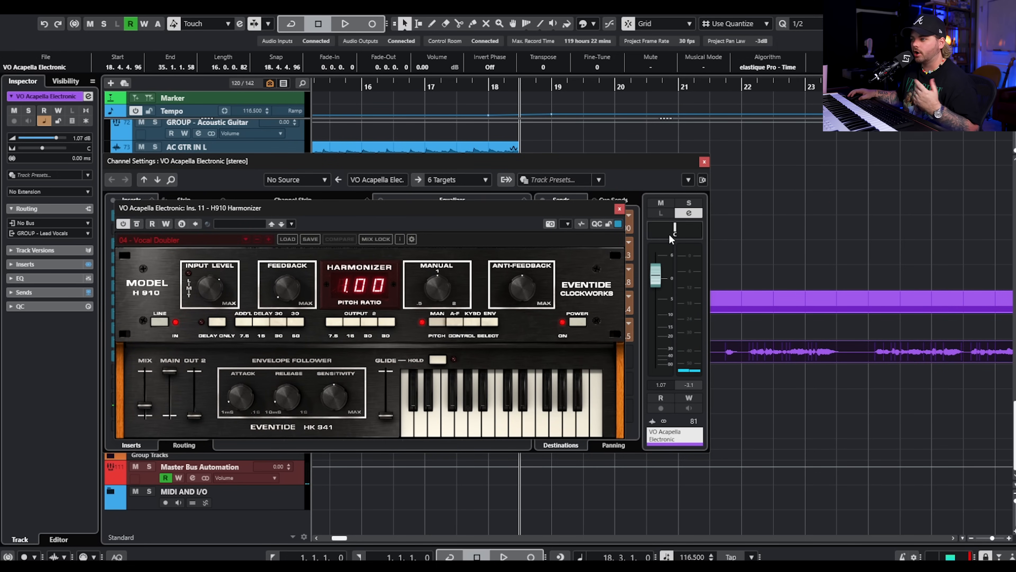
pyautogui.click(619, 210)
# Examine the formant setting in the vocal's Auto-Tune Pro insert, and close the plug-in and channel settings windows.
pyautogui.moveTo(130, 151); pyautogui.dragTo(85, 168)
pyautogui.moveTo(287, 173); pyautogui.dragTo(469, 154)
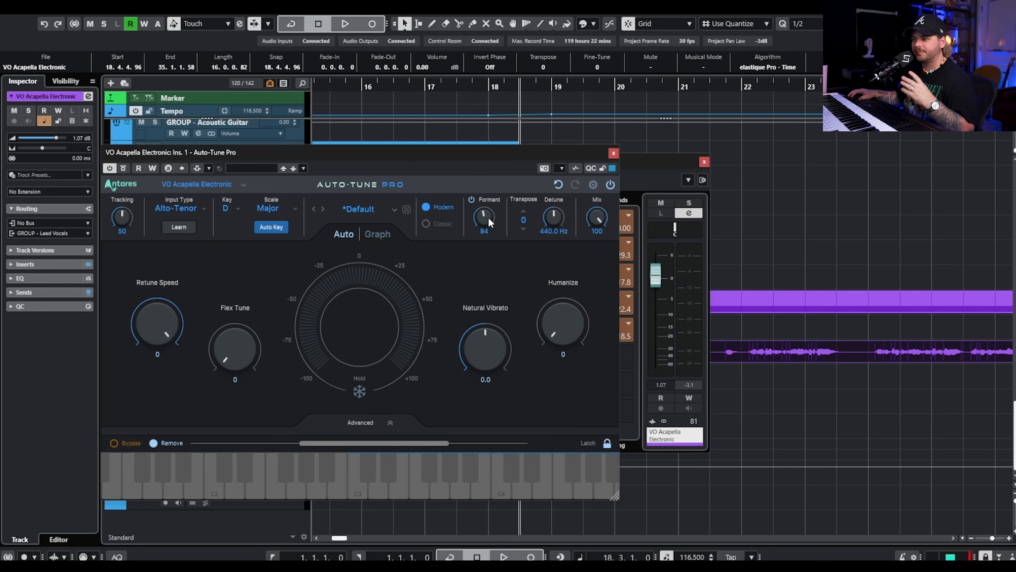
pyautogui.click(613, 153)
pyautogui.click(704, 162)
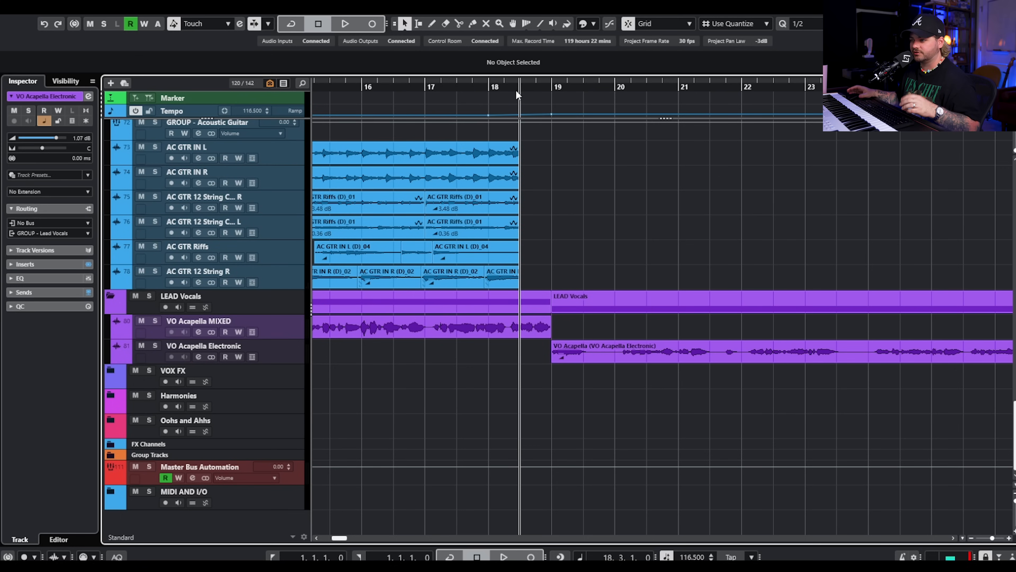
# Play the transition into bar 19 with the VO Acapella Electronic vocal in the full mix, and stop playback.
pyautogui.scroll(3, 541, 214)
pyautogui.hscroll(2, 564, 231)
pyautogui.scroll(1, 542, 219)
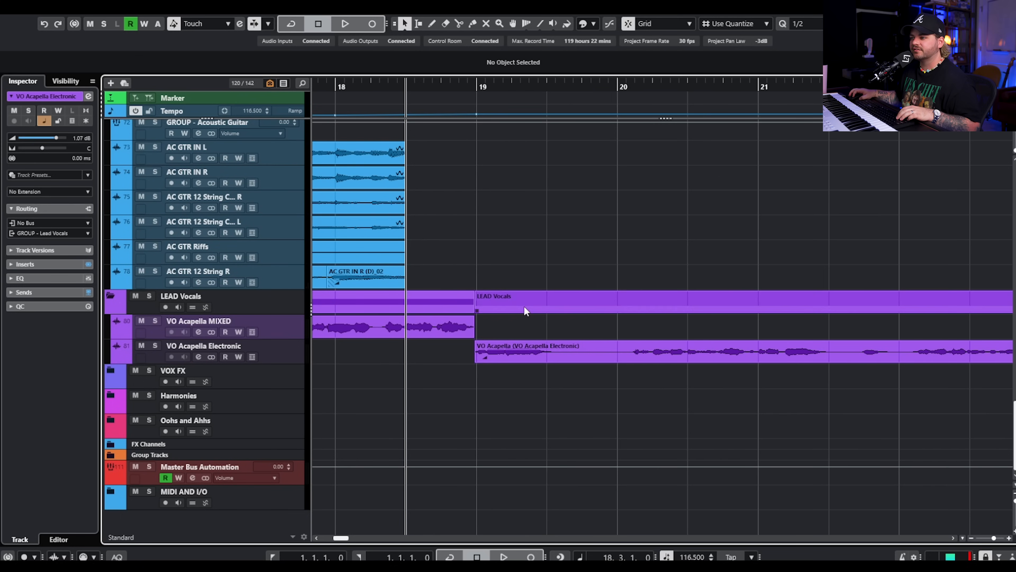
pyautogui.scroll(8, 534, 272)
pyautogui.scroll(-5, 556, 266)
pyautogui.scroll(-5, 558, 255)
pyautogui.press('space')
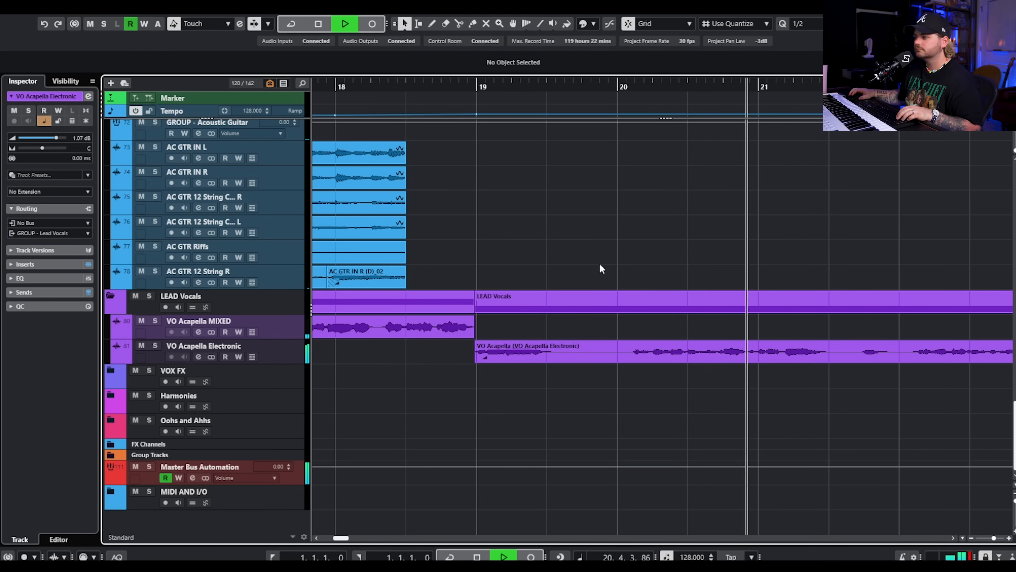
pyautogui.press('space')
# Audition the soloed LD Blue synth in Serum, examine its effects chain, and close the instrument window.
pyautogui.scroll(5, 614, 223)
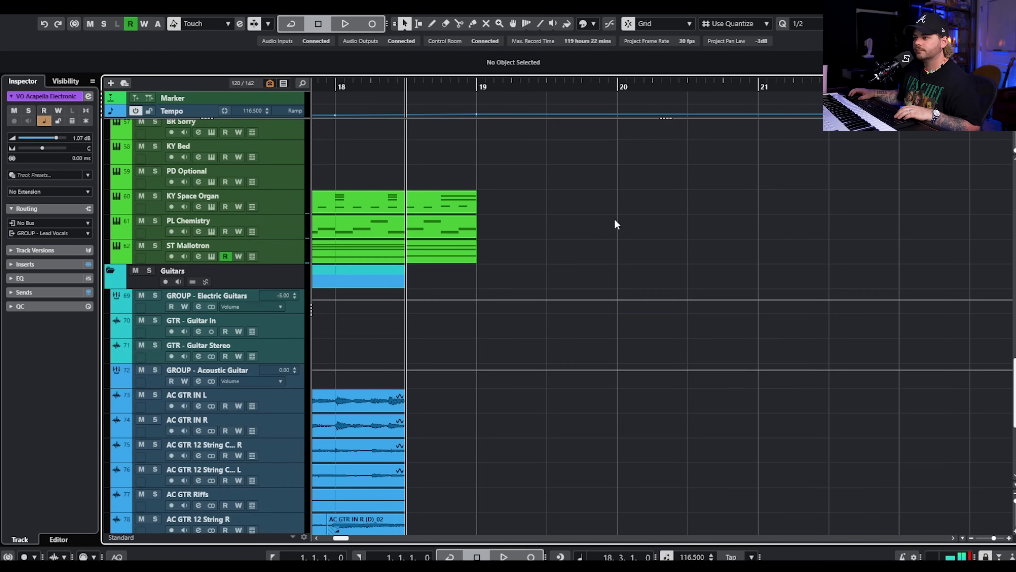
pyautogui.scroll(4, 614, 222)
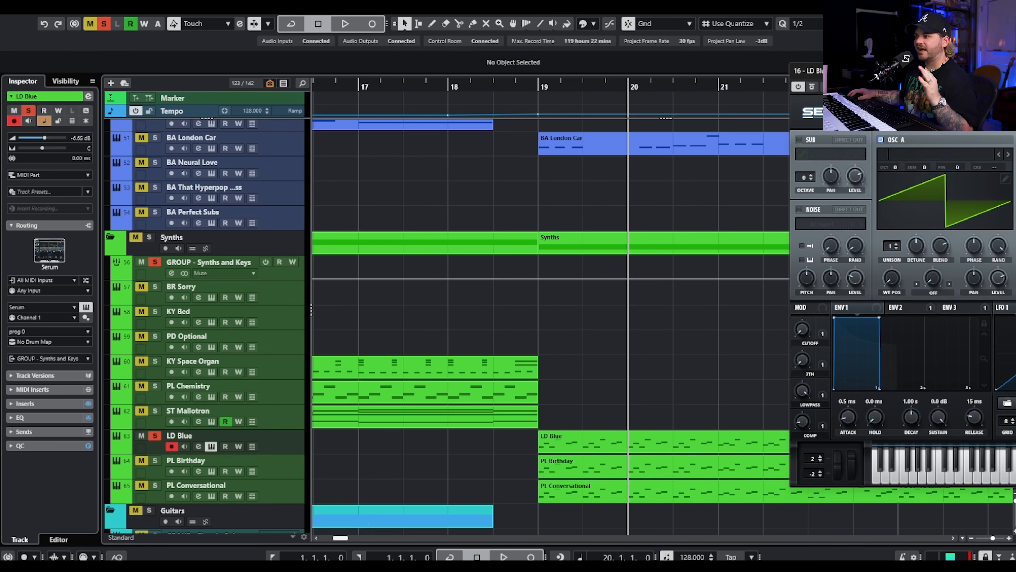
pyautogui.moveTo(979, 103); pyautogui.dragTo(476, 110)
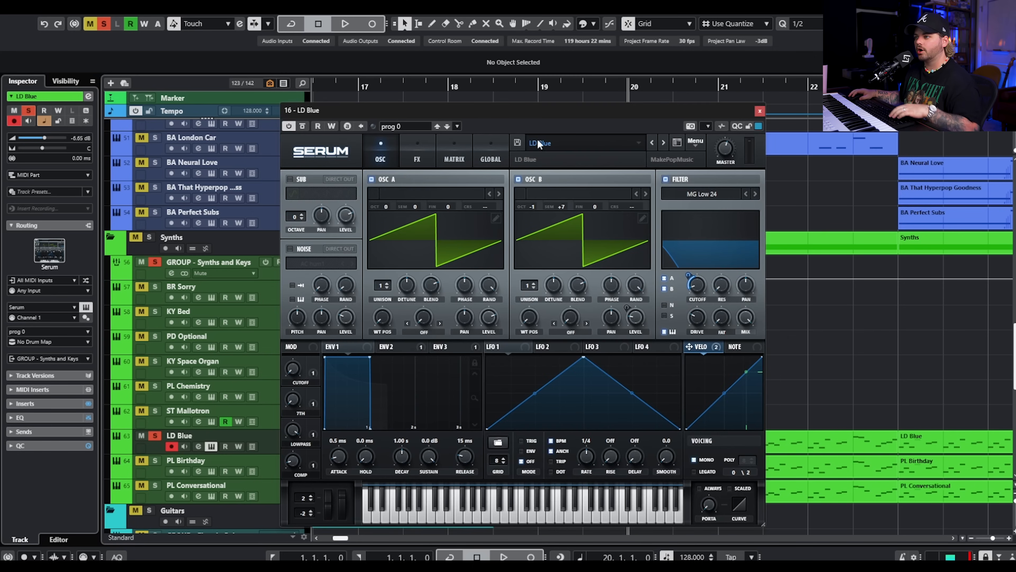
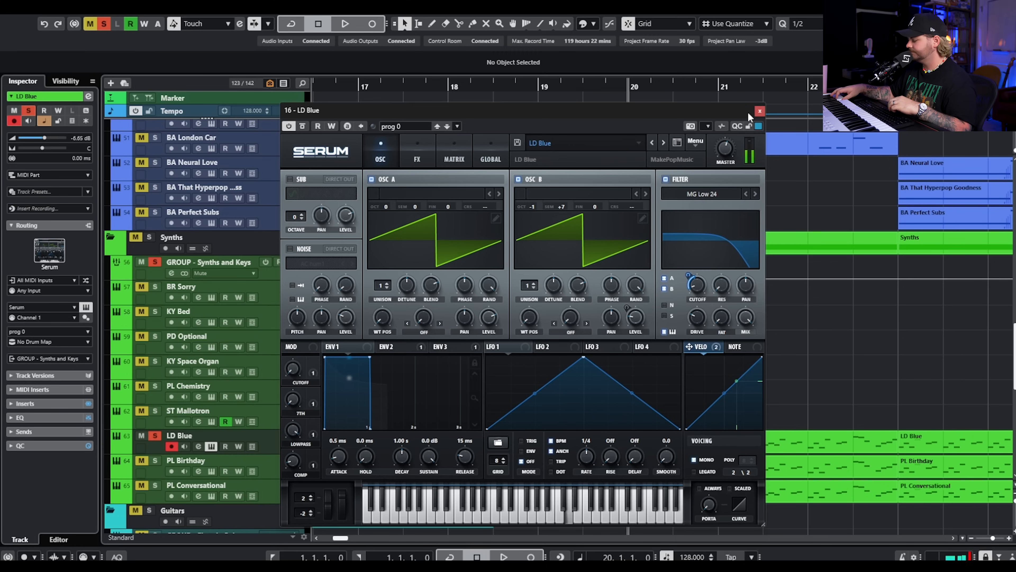
pyautogui.press('space')
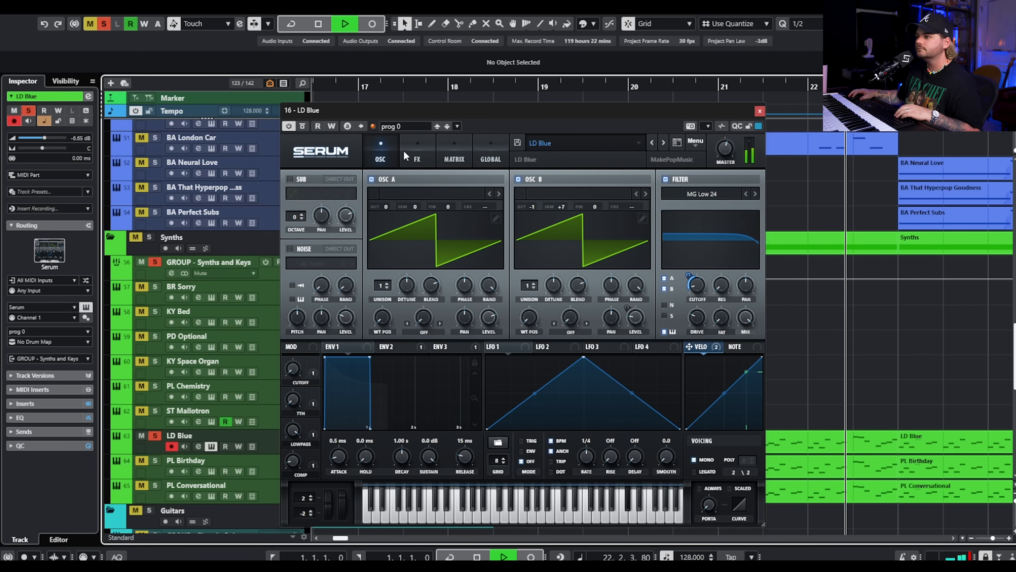
pyautogui.press('space')
pyautogui.click(416, 156)
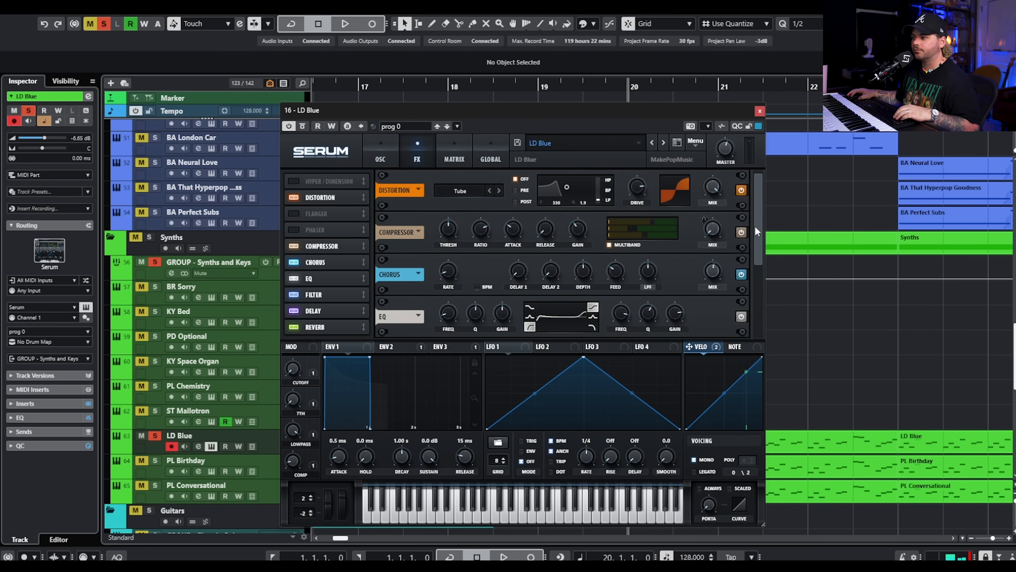
pyautogui.scroll(-3, 752, 224)
pyautogui.click(759, 110)
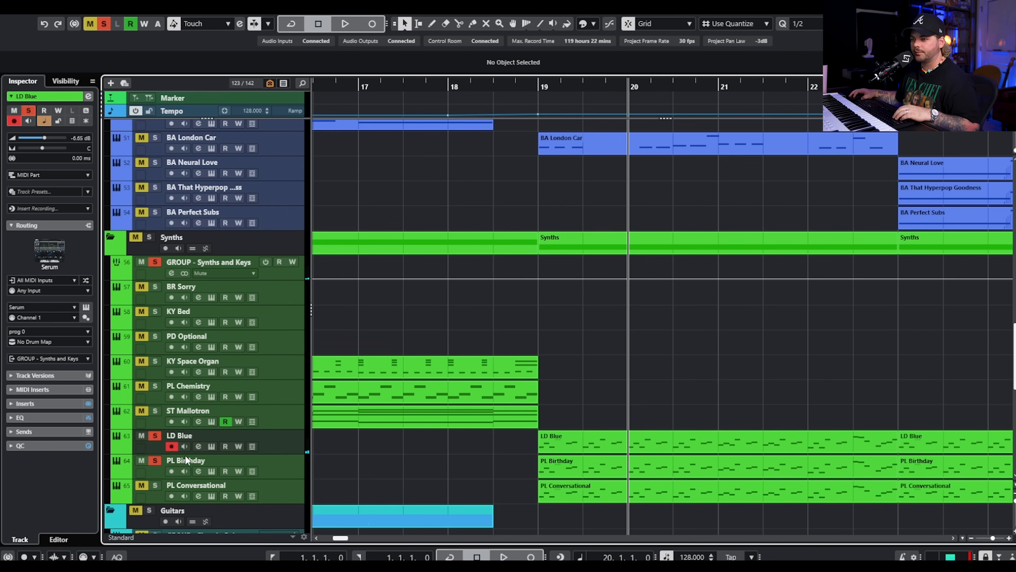
# Open the PL Birthday synth in Serum and audition it, swapping the LD Blue solo for PL Conversational during playback.
pyautogui.click(210, 471)
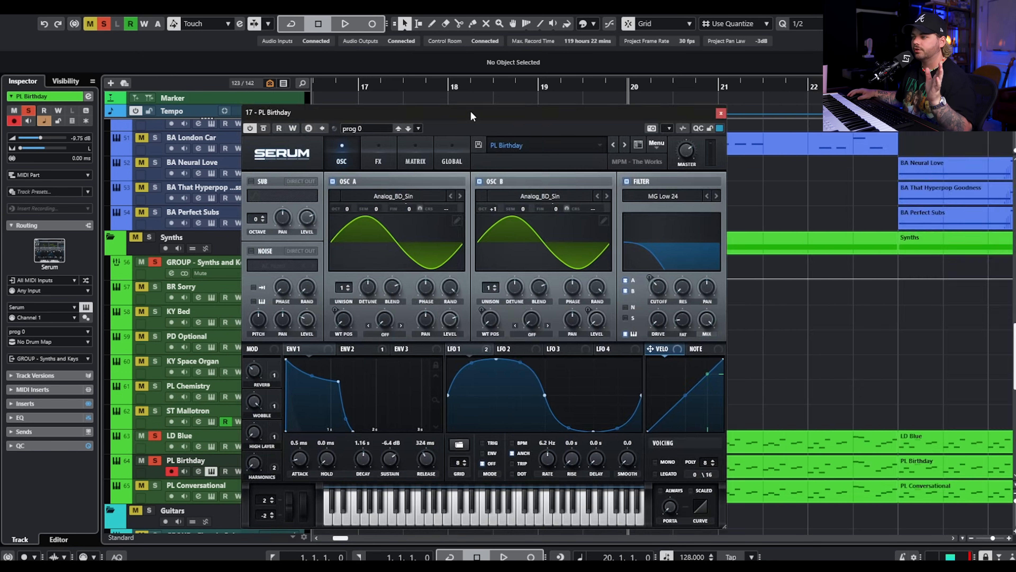
pyautogui.moveTo(472, 116); pyautogui.dragTo(528, 104)
pyautogui.press('space')
pyautogui.click(155, 436)
pyautogui.click(155, 485)
pyautogui.press('space')
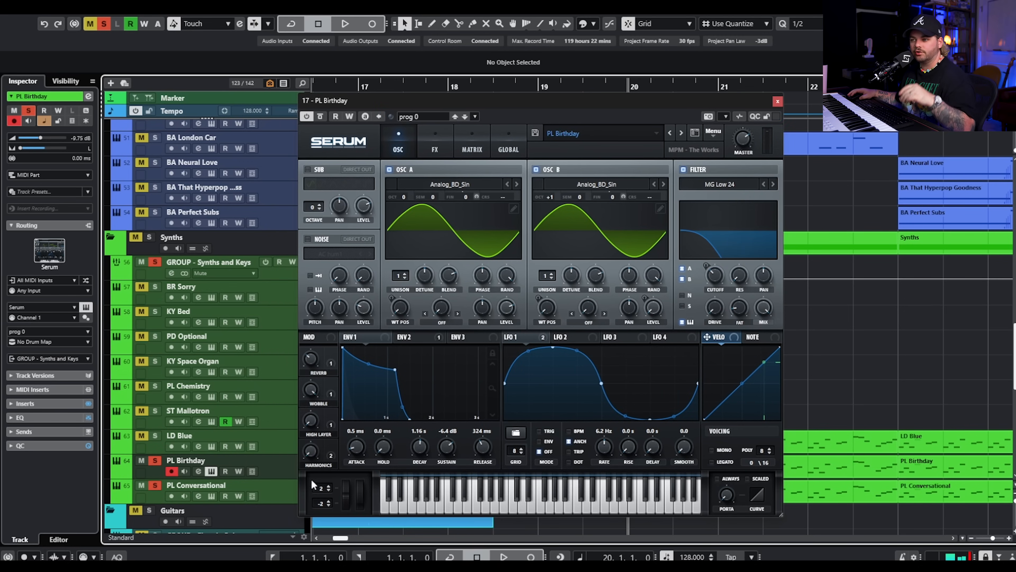
# Open the PL Conversational synth in Serum, play it together with PL Birthday, then close the instrument windows and stop playback.
pyautogui.click(291, 497)
pyautogui.click(211, 496)
pyautogui.moveTo(996, 122); pyautogui.dragTo(454, 75)
pyautogui.press('space')
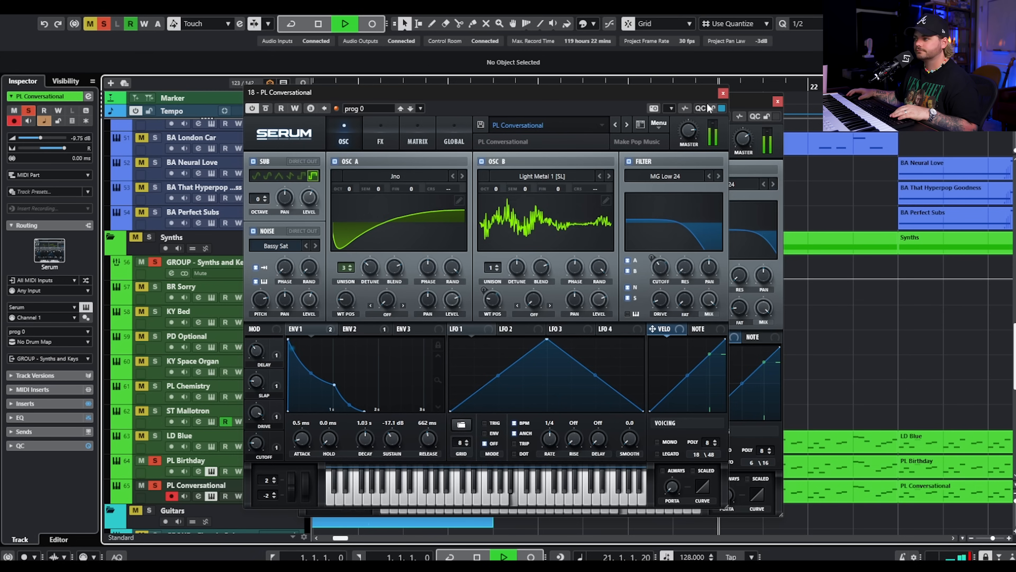
pyautogui.click(723, 94)
pyautogui.press('space')
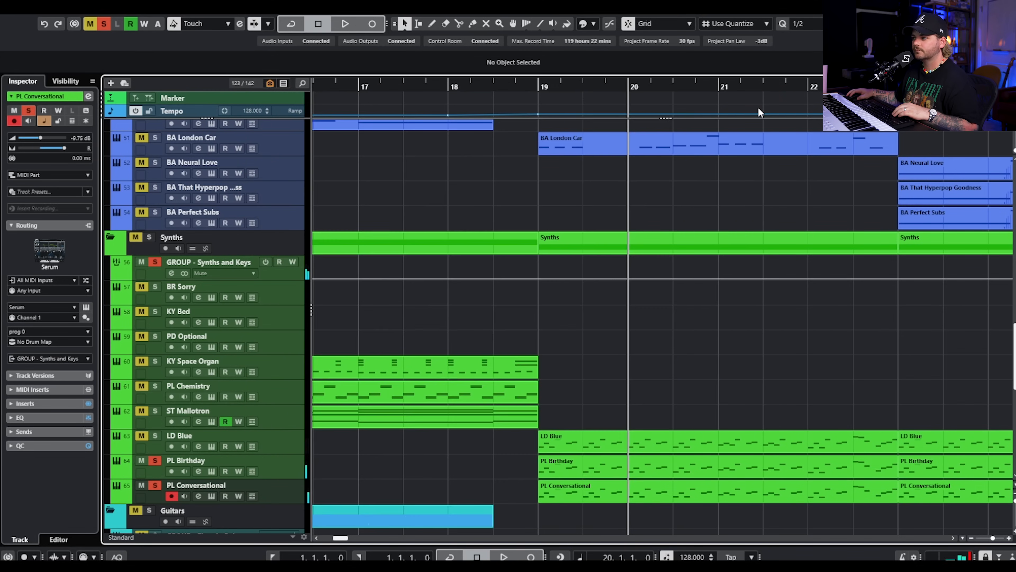
# Clear all solos and mutes, and play the full arrangement from bar 19 while viewing the main drum tracks.
pyautogui.click(97, 23)
pyautogui.click(107, 25)
pyautogui.scroll(5, 604, 174)
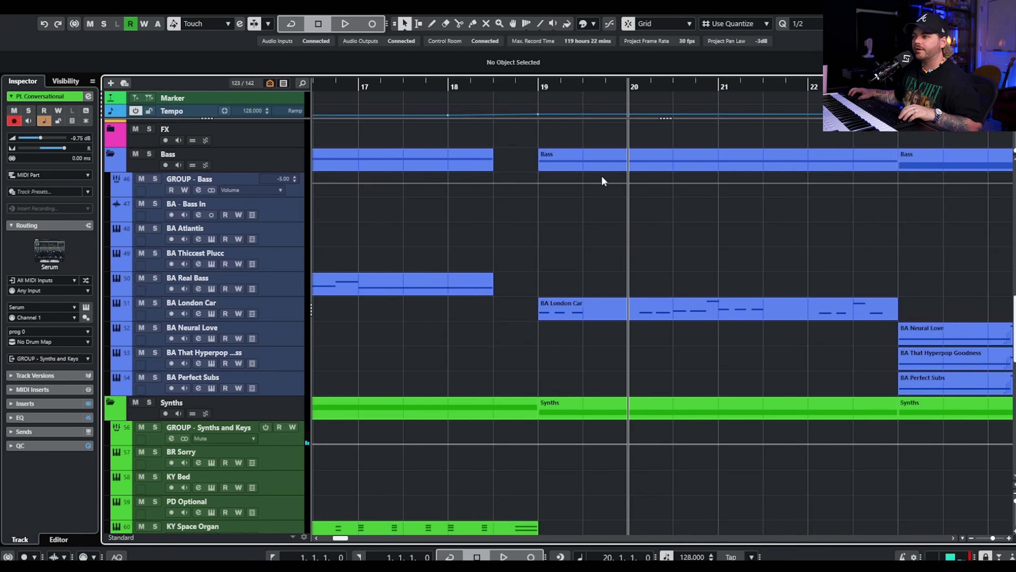
pyautogui.keyDown('ctrl'); pyautogui.scroll(3, 599, 176); pyautogui.keyUp('ctrl')
pyautogui.click(448, 87)
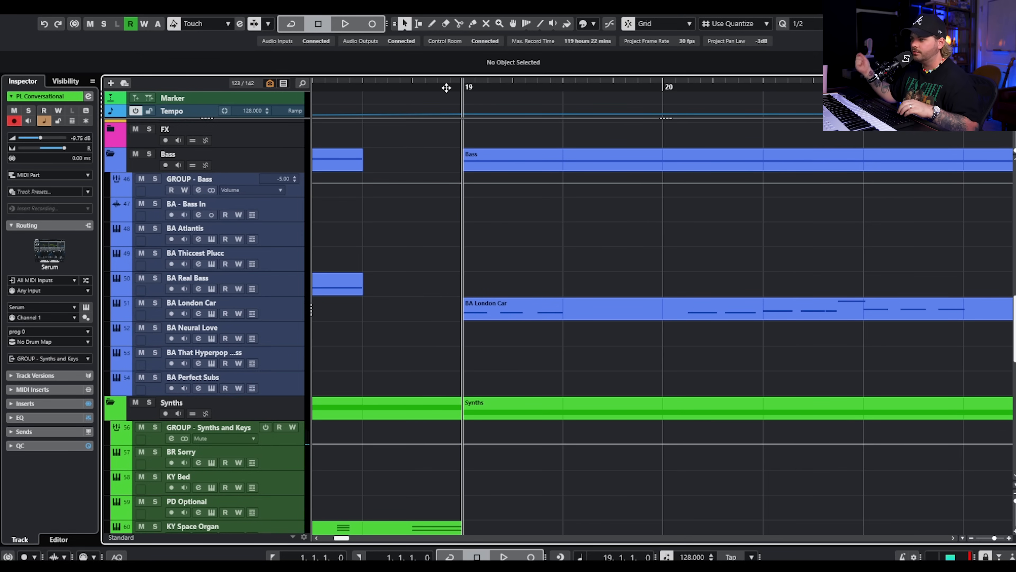
pyautogui.keyDown('ctrl'); pyautogui.scroll(-2, 457, 137); pyautogui.keyUp('ctrl')
pyautogui.scroll(10, 482, 244)
pyautogui.press('space')
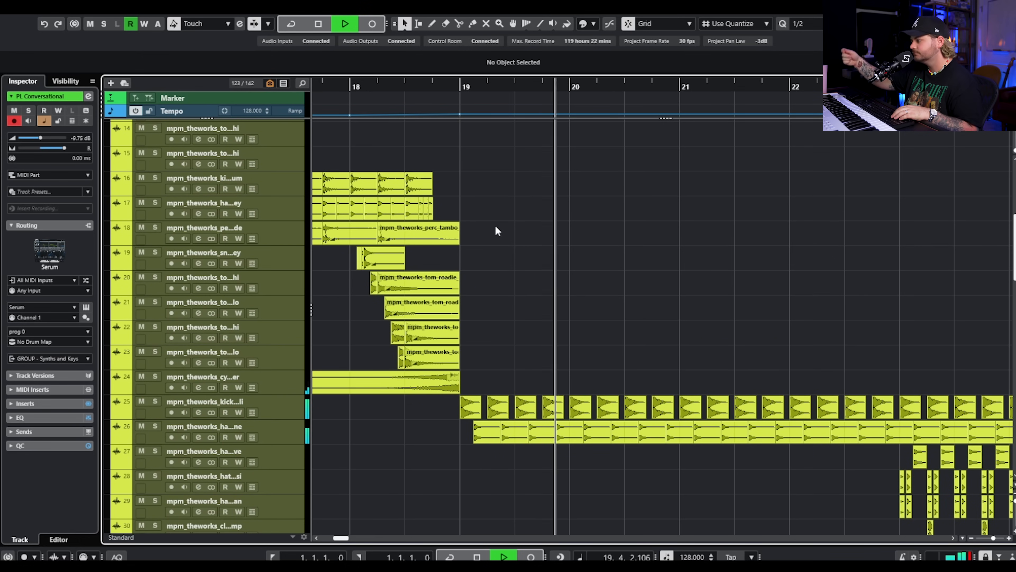
pyautogui.keyDown('ctrl'); pyautogui.scroll(-1, 511, 266); pyautogui.keyUp('ctrl')
pyautogui.keyDown('ctrl'); pyautogui.scroll(1, 512, 265); pyautogui.keyUp('ctrl')
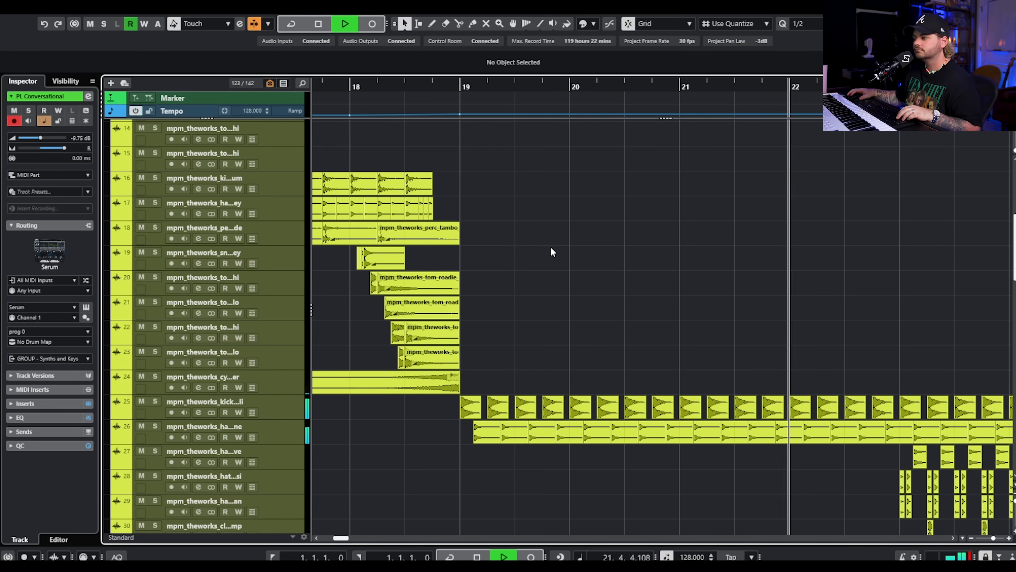
pyautogui.hscroll(1, 726, 257)
pyautogui.press('space')
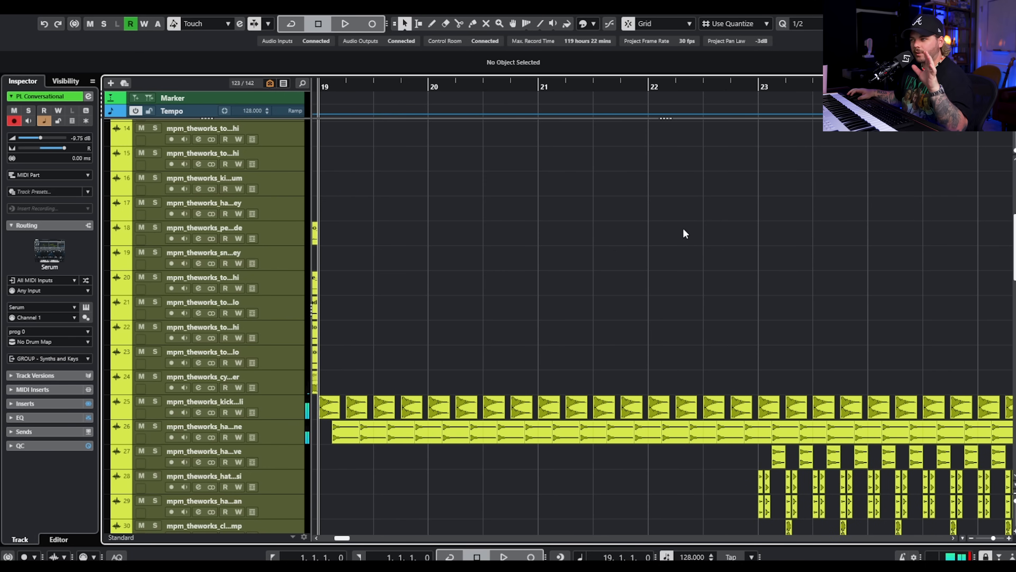
# Solo hat tracks 28 and 29 at bar 23 and play them, adding the track 27 hat during playback.
pyautogui.scroll(-4, 718, 214)
pyautogui.hscroll(3, 718, 214)
pyautogui.click(550, 87)
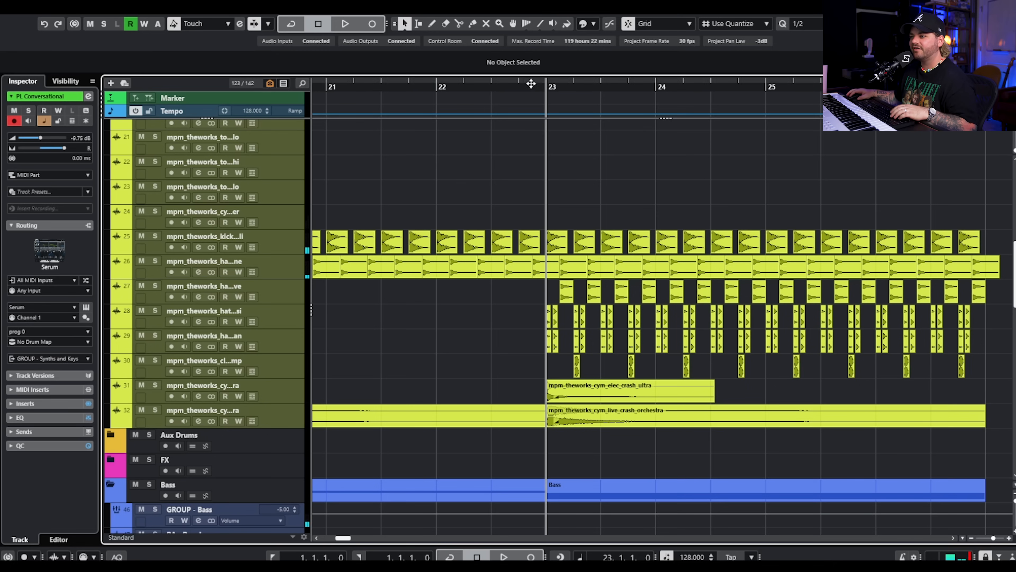
pyautogui.click(154, 310)
pyautogui.scroll(2, 432, 352)
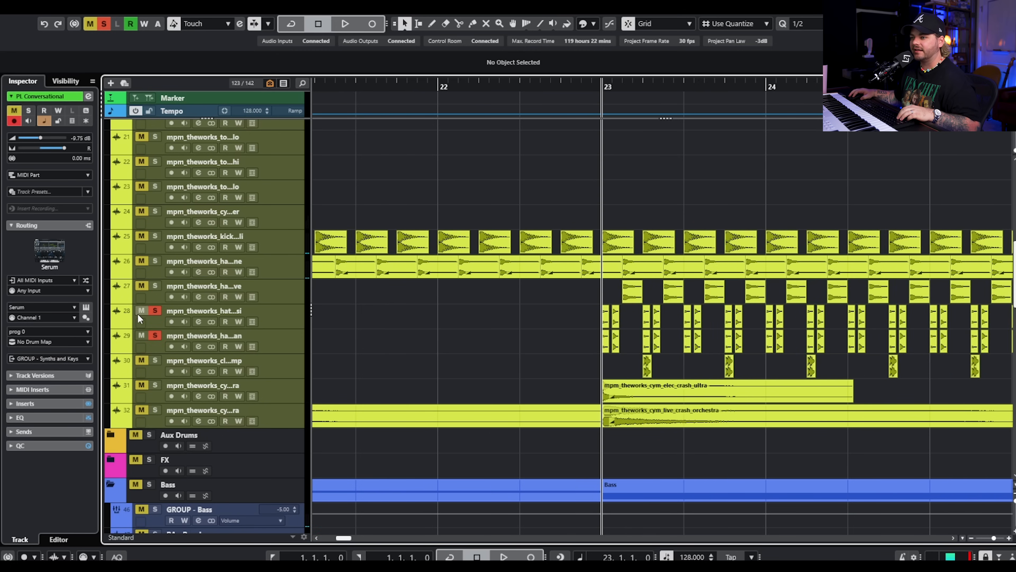
pyautogui.press('space')
pyautogui.click(155, 286)
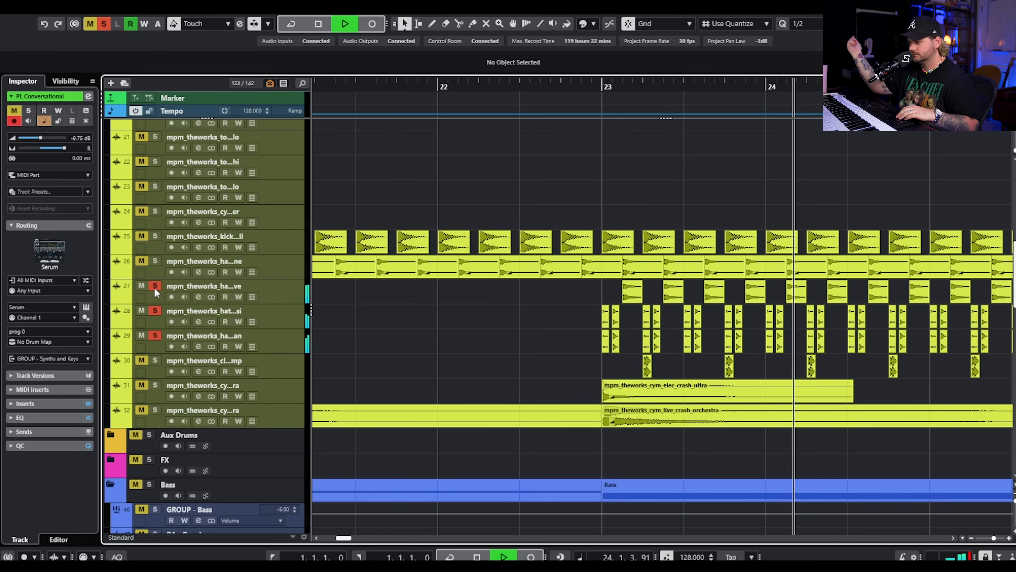
pyautogui.press('space')
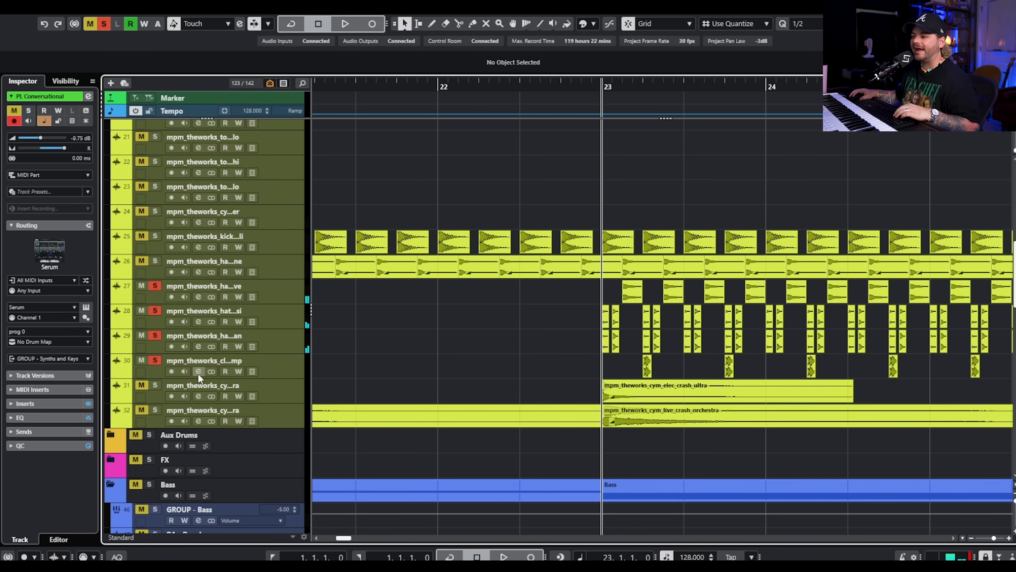
# Examine the clap at bar 23 and add the two crash tracks, the track 24 cymbal, the kick and the track 26 hat to the solos.
pyautogui.scroll(8, 633, 363)
pyautogui.scroll(-3, 786, 379)
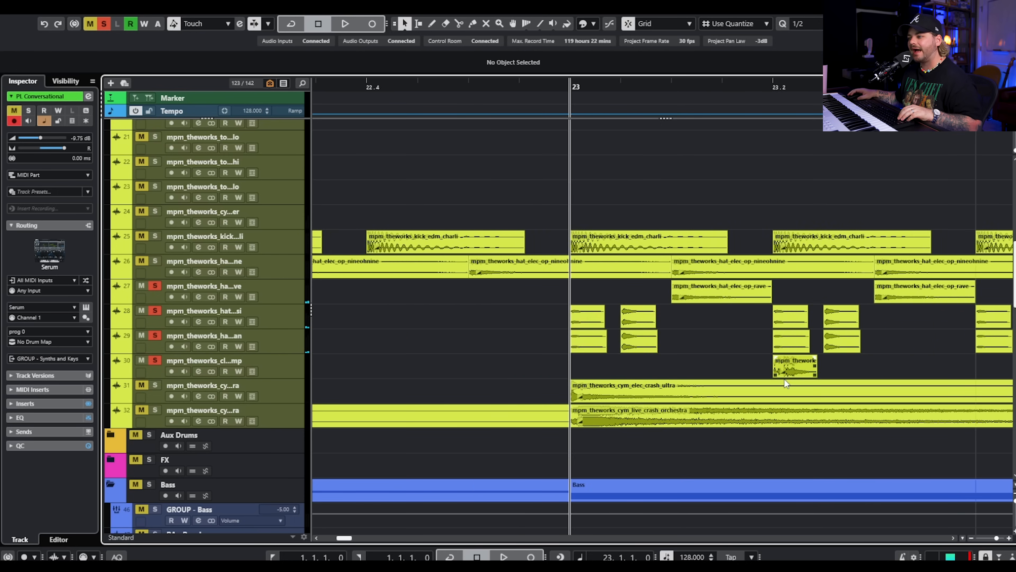
pyautogui.scroll(-4, 785, 379)
pyautogui.click(154, 385)
pyautogui.click(154, 410)
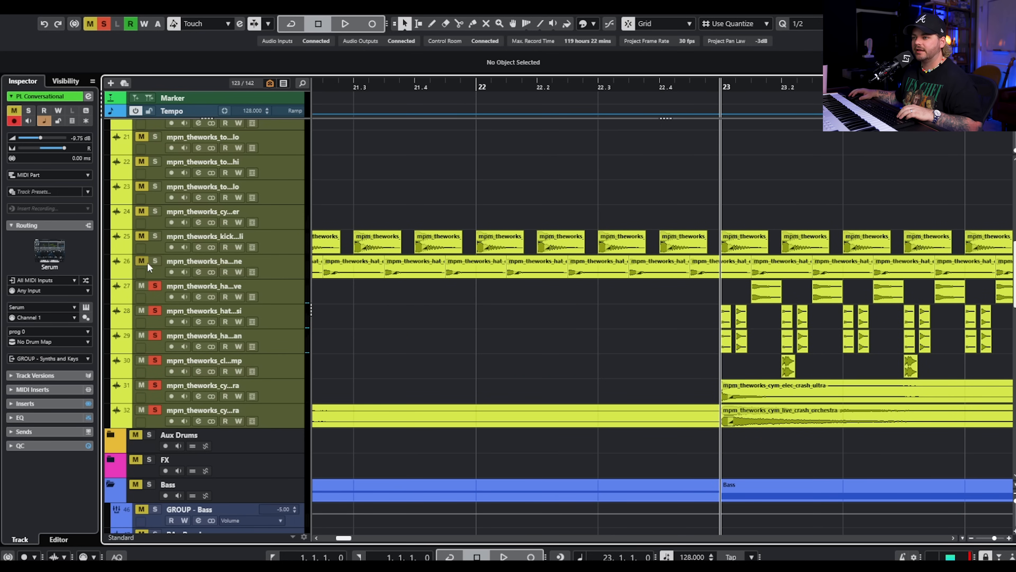
pyautogui.click(154, 211)
pyautogui.click(141, 211)
pyautogui.scroll(-3, 676, 236)
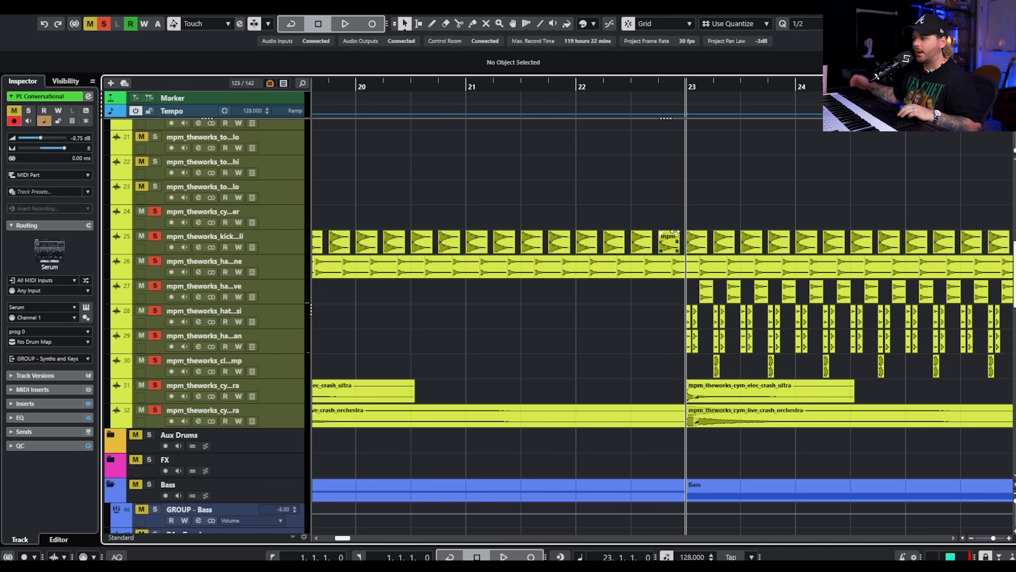
# Play the soloed main drums from the middle of bar 22 into the bar 23 section, stop playback, and clear all solos.
pyautogui.click(640, 87)
pyautogui.press('space')
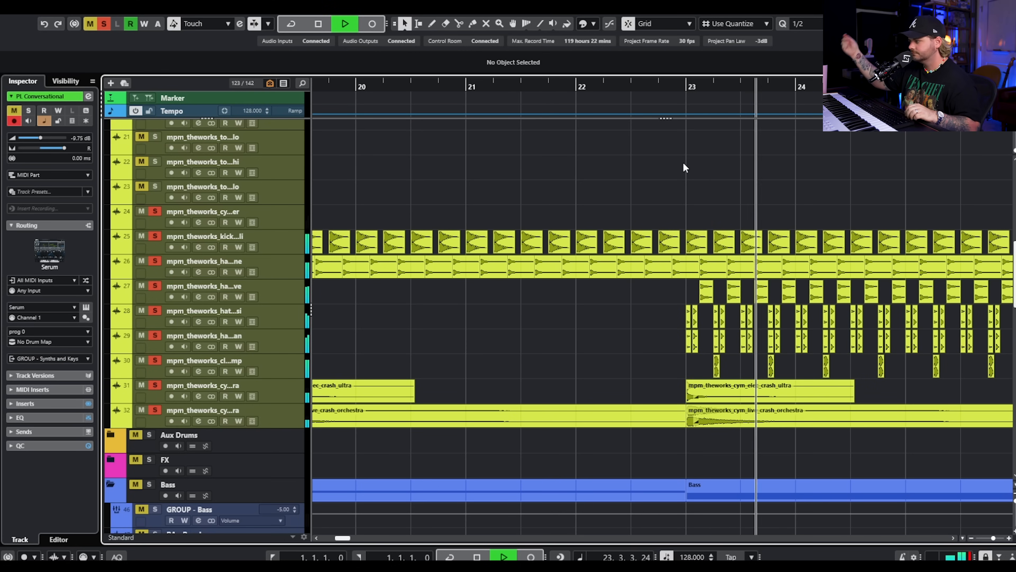
pyautogui.hscroll(3, 700, 177)
pyautogui.scroll(10, 696, 177)
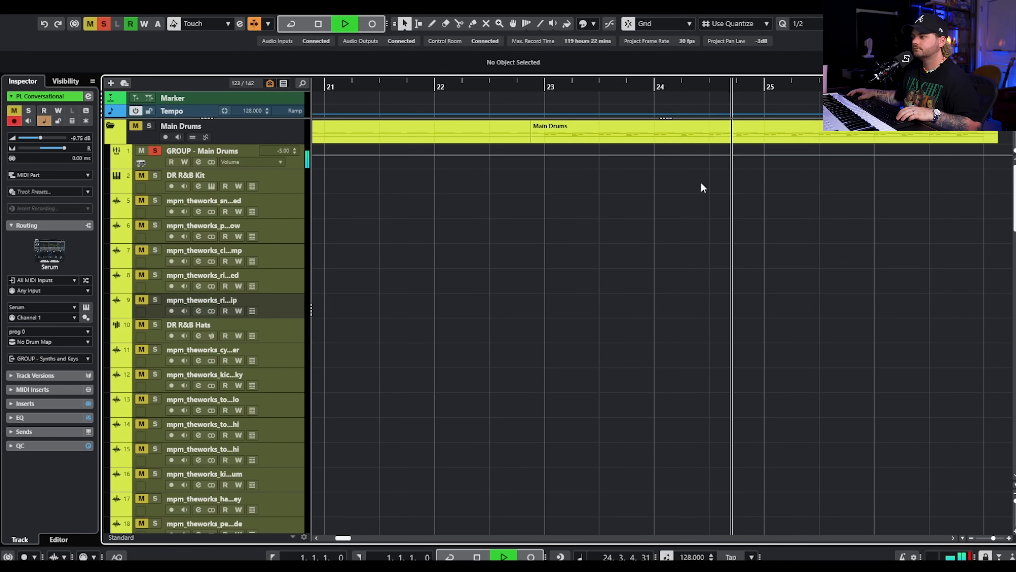
pyautogui.scroll(-12, 716, 213)
pyautogui.press('space')
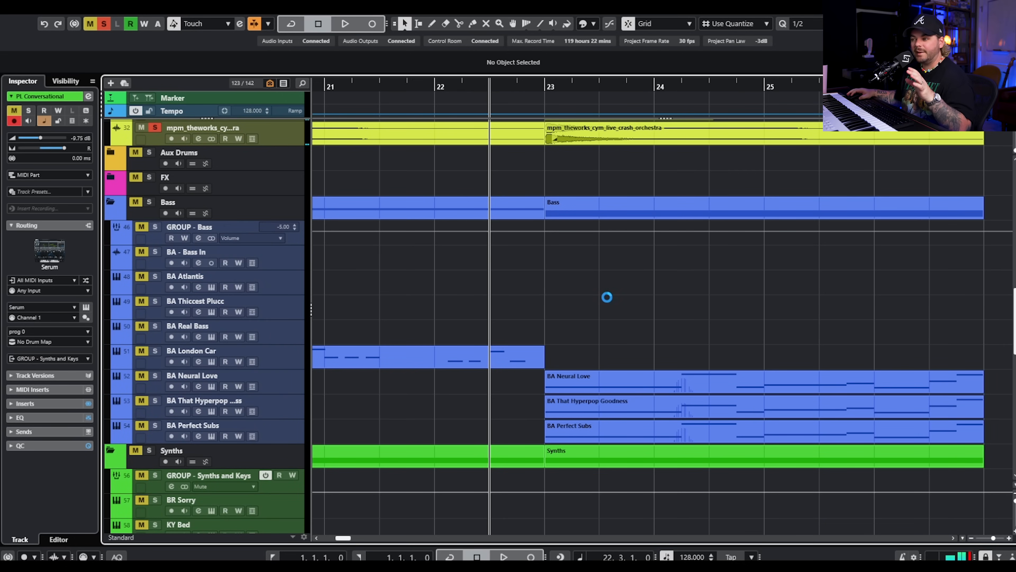
pyautogui.scroll(-5, 193, 235)
pyautogui.click(107, 23)
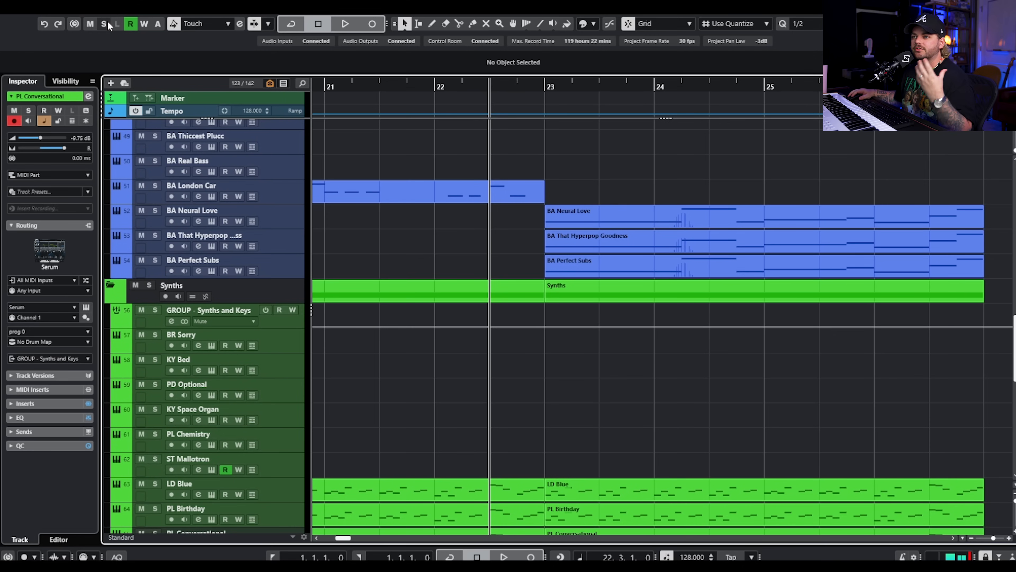
# Solo the BA Neural Love bass, open its Serum instrument, and inspect the inserts and EQ in its channel settings.
pyautogui.click(282, 224)
pyautogui.click(155, 210)
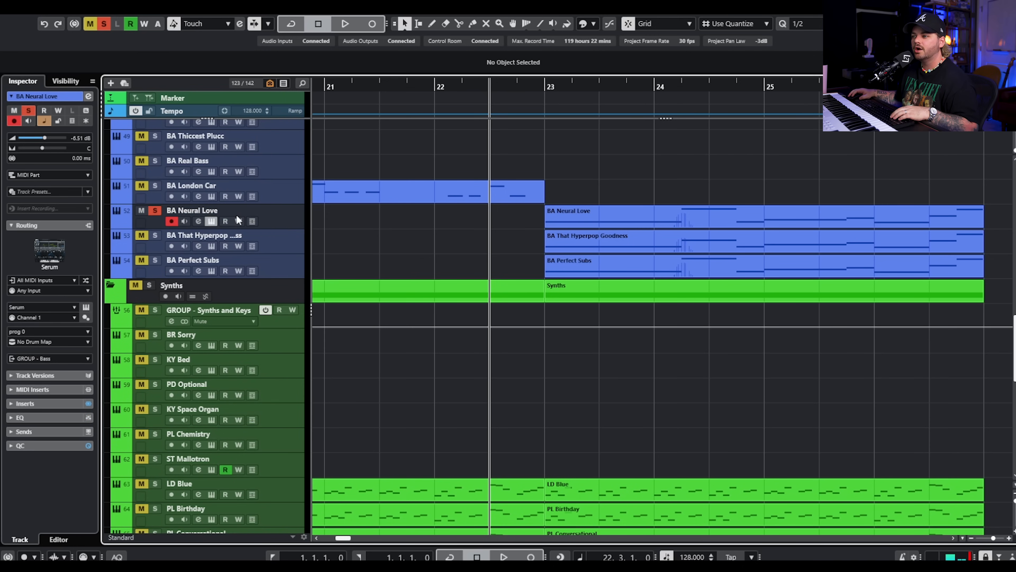
pyautogui.click(211, 221)
pyautogui.moveTo(549, 76); pyautogui.dragTo(421, 62)
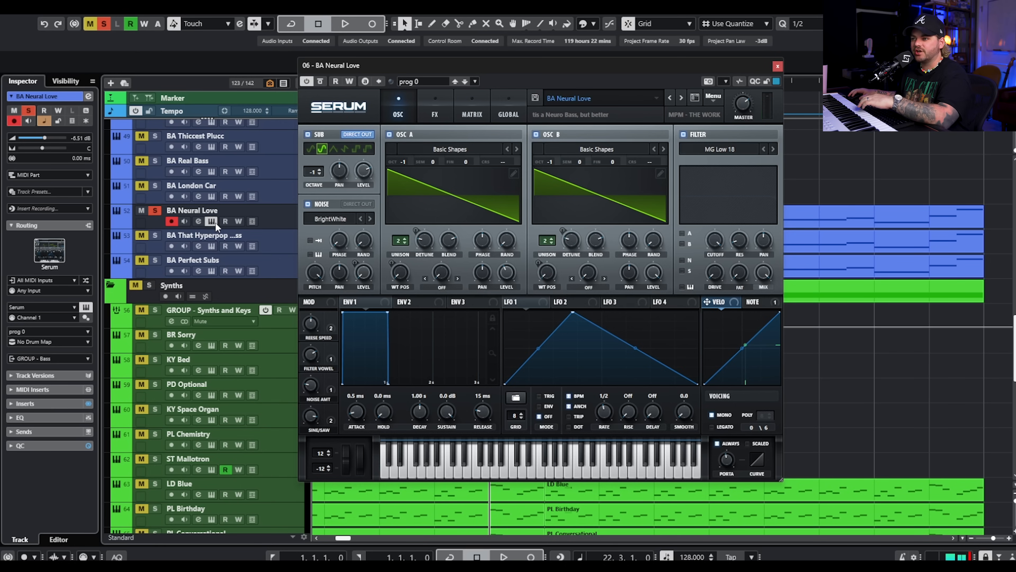
pyautogui.click(198, 221)
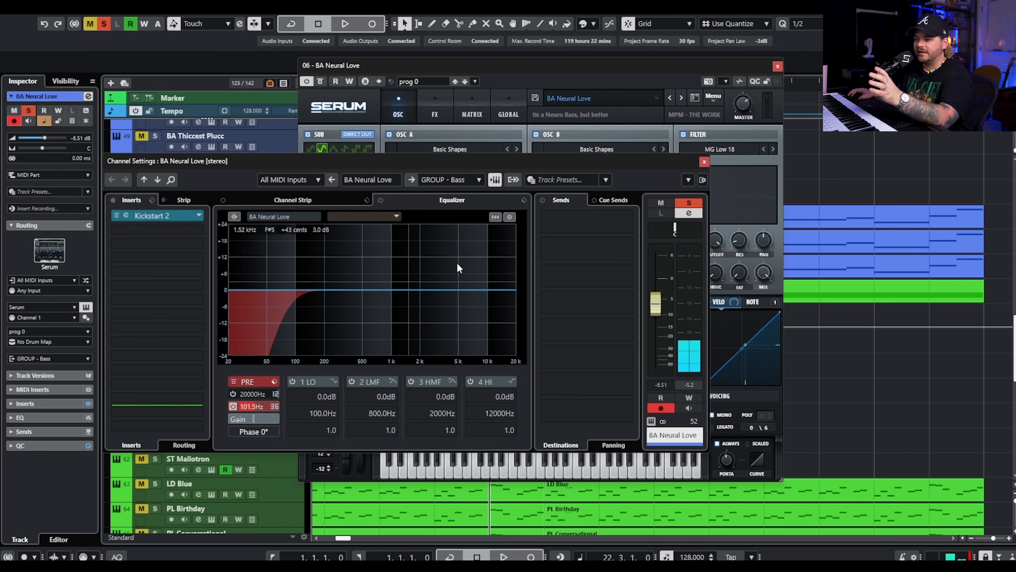
pyautogui.click(704, 162)
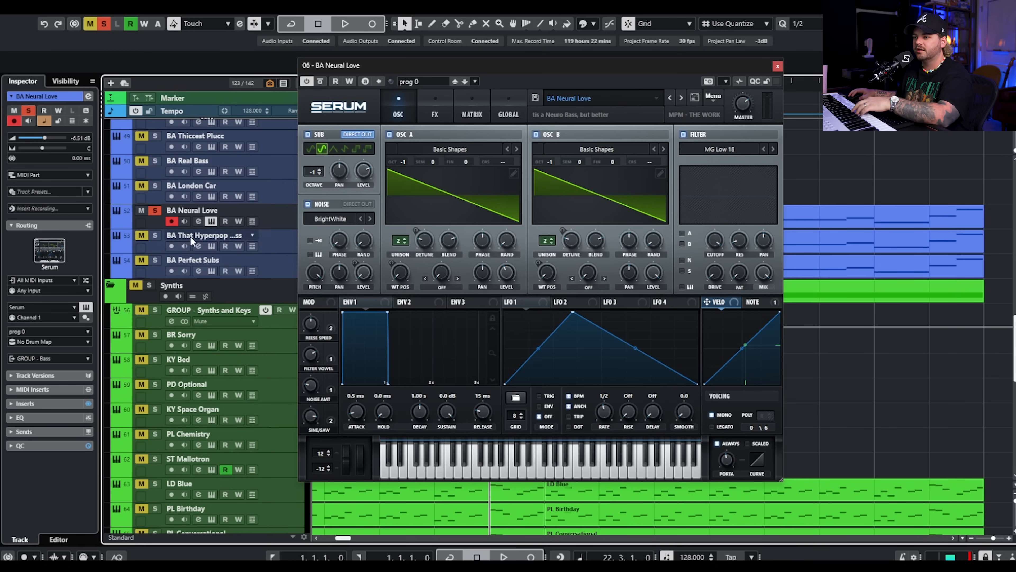
# Solo the BA That Hyperpop Goodness bass instead of BA Neural Love, inspect its Serum instrument, and close both instrument windows.
pyautogui.click(154, 211)
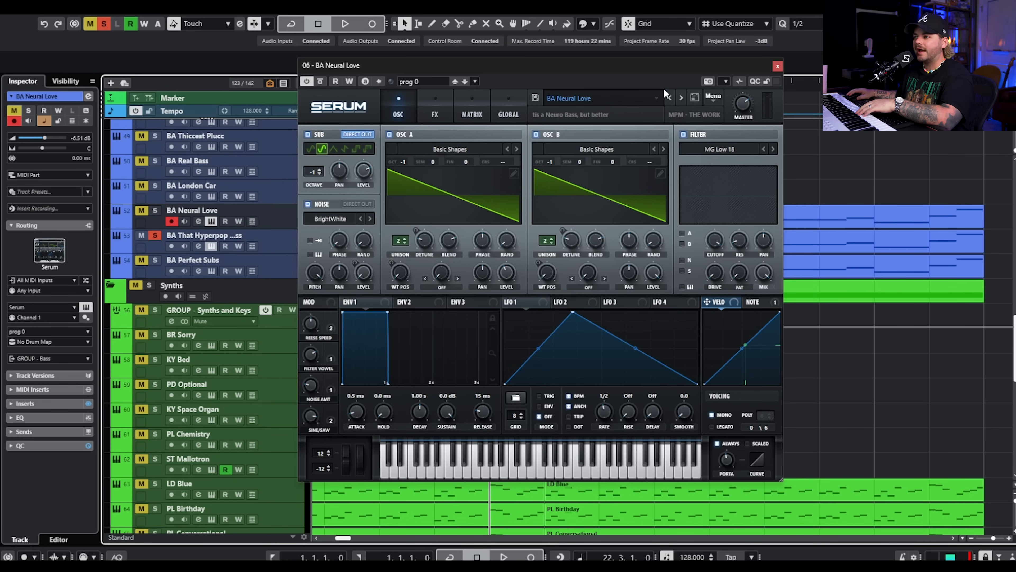
pyautogui.moveTo(532, 105); pyautogui.dragTo(504, 97)
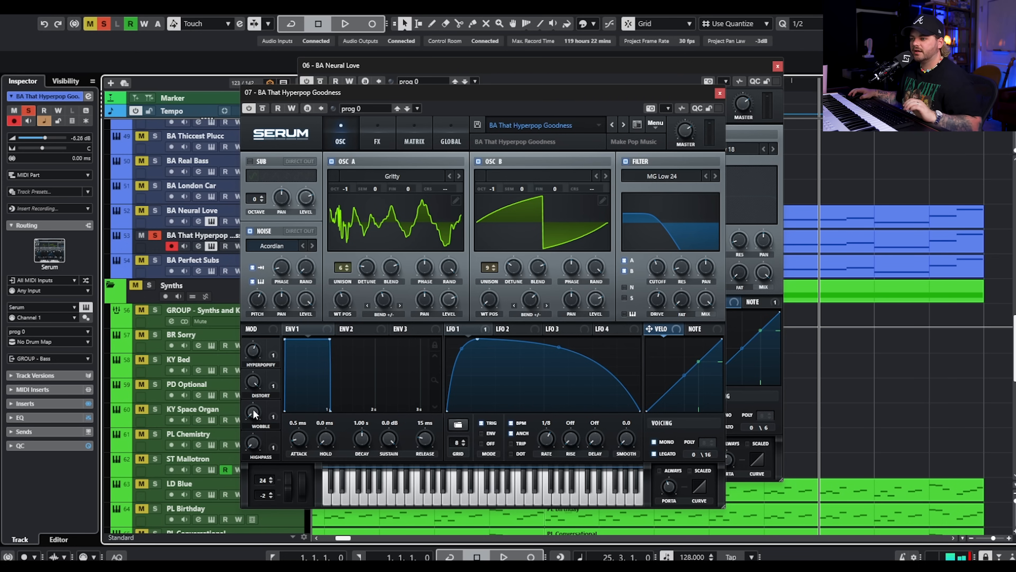
pyautogui.click(720, 93)
pyautogui.click(777, 67)
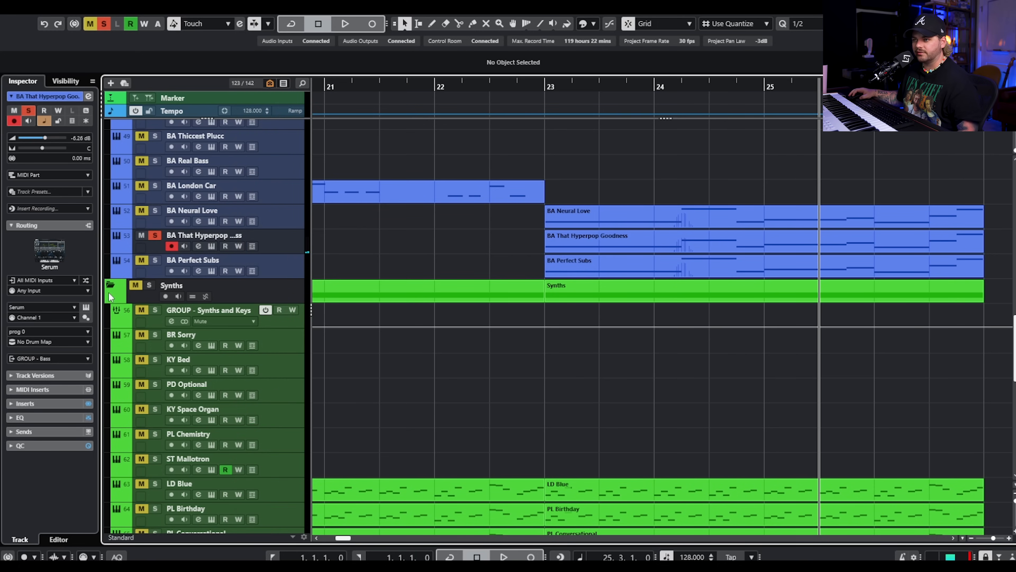
# Solo only the BA Perfect Subs bass, open its Serum instrument, audition the sound, and close the instrument window.
pyautogui.click(155, 260)
pyautogui.click(155, 235)
pyautogui.click(212, 271)
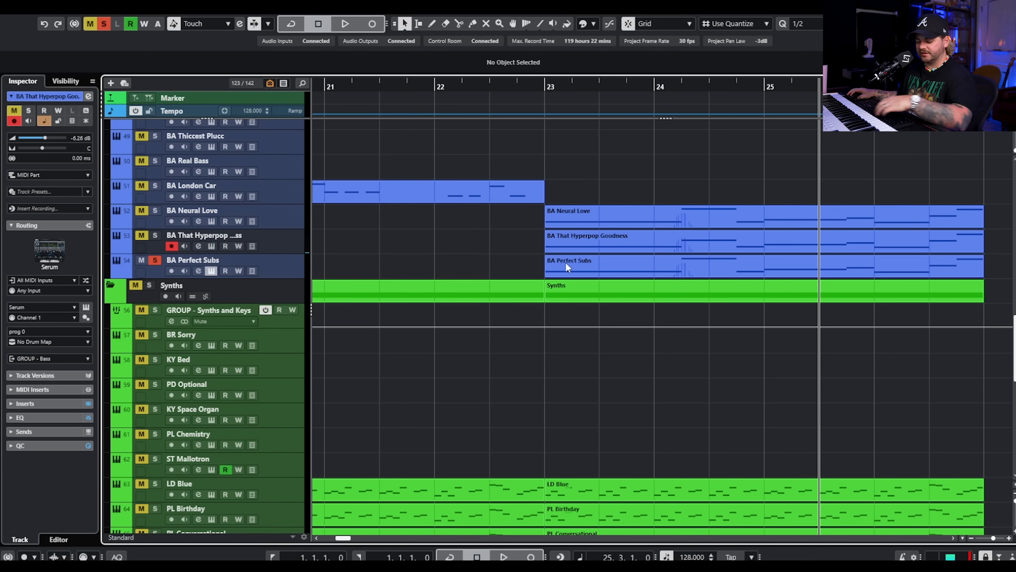
pyautogui.moveTo(1000, 70); pyautogui.dragTo(461, 68)
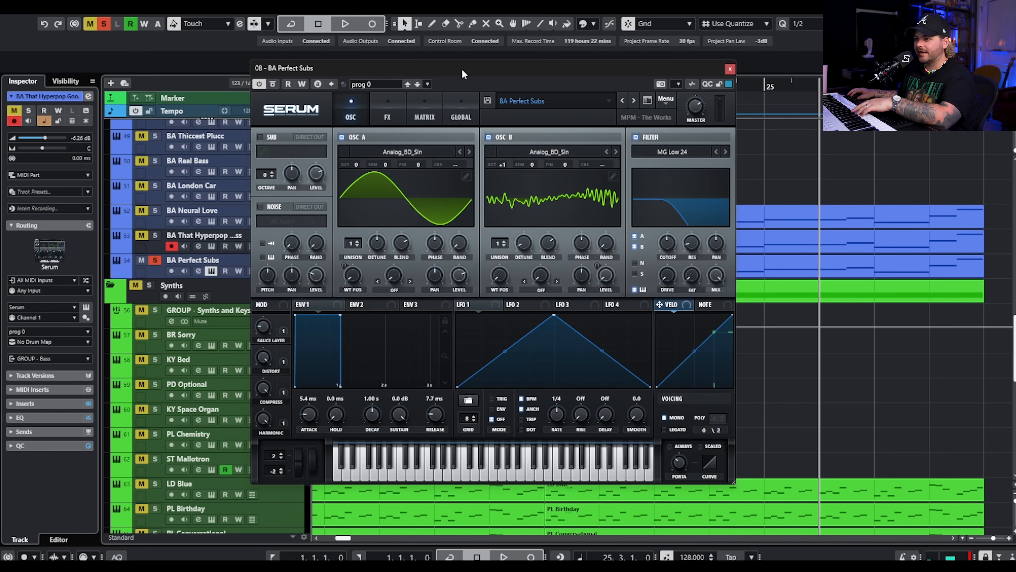
pyautogui.click(154, 270)
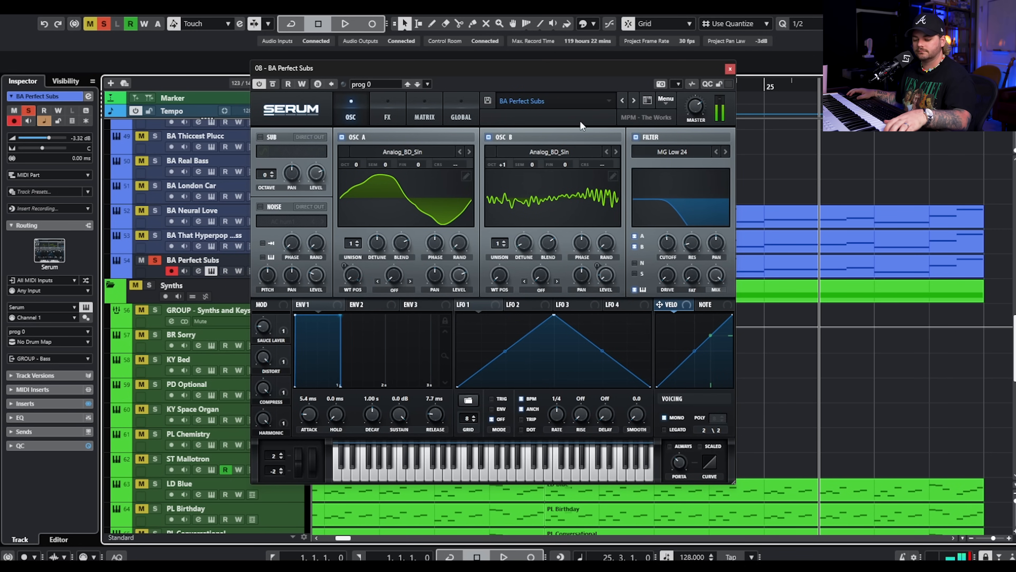
pyautogui.click(731, 69)
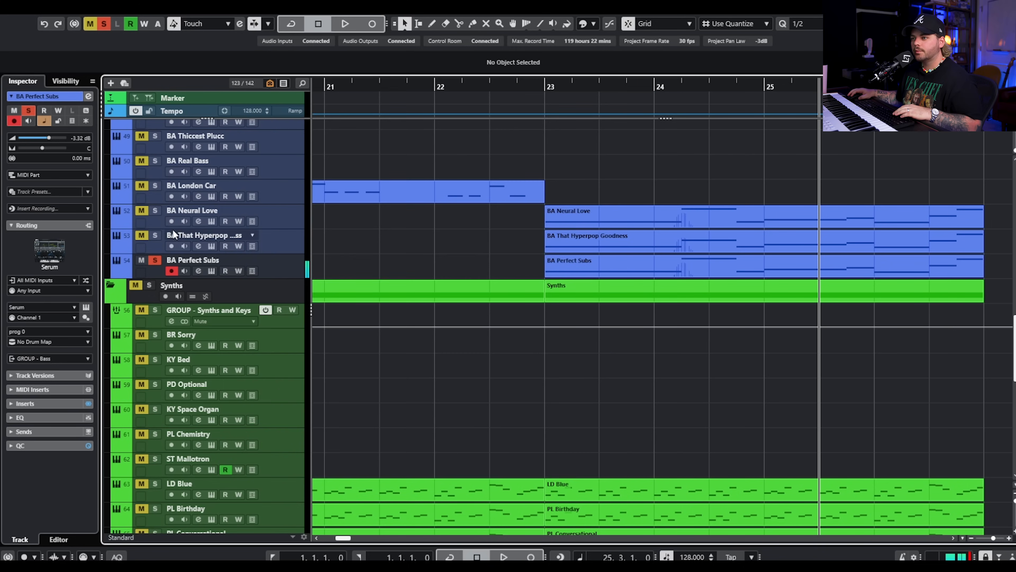
# Add the BA That Hyperpop Goodness and BA Neural Love basses and the Main Drums folder to the solos.
pyautogui.click(155, 235)
pyautogui.scroll(15, 161, 210)
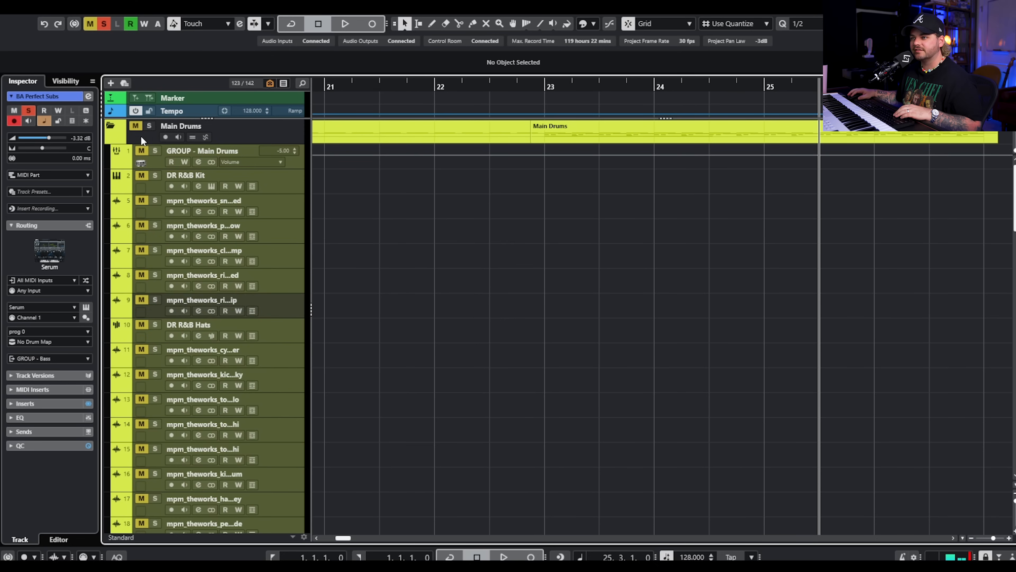
pyautogui.click(149, 129)
# Play the soloed drums and basses from bar 23 to the end of the section, and stop playback.
pyautogui.scroll(-6, 576, 189)
pyautogui.click(546, 86)
pyautogui.scroll(-1, 606, 152)
pyautogui.press('space')
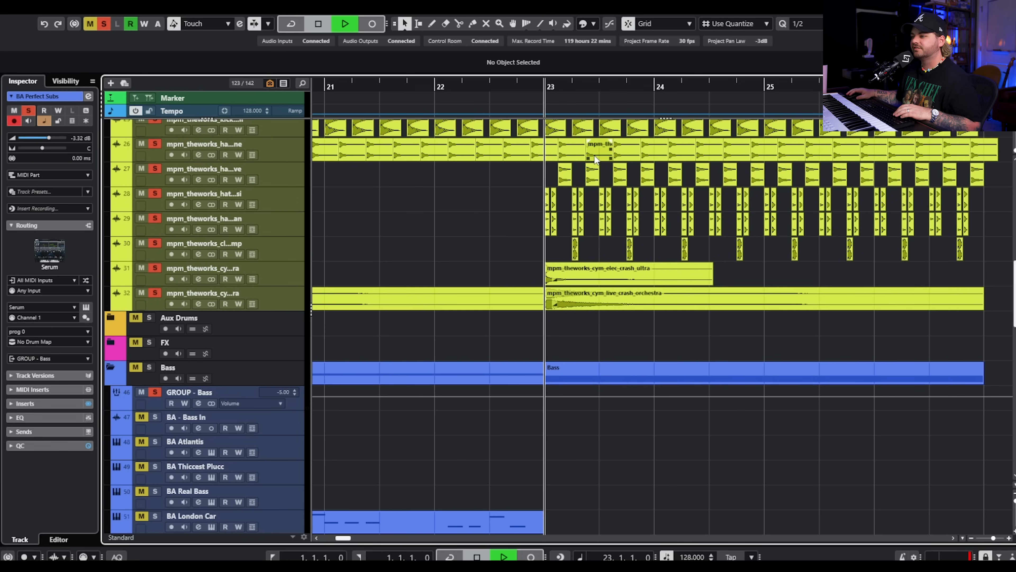
pyautogui.scroll(-3, 615, 222)
pyautogui.scroll(-2, 625, 239)
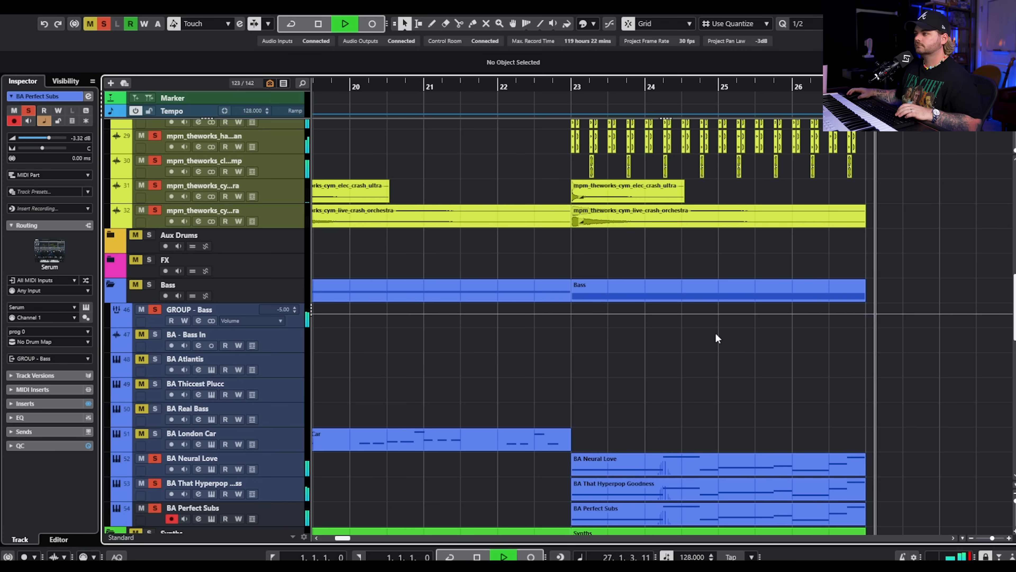
pyautogui.press('space')
# Add the Synths folder to the solos, play the section from bar 23, and stop playback.
pyautogui.scroll(-8, 677, 313)
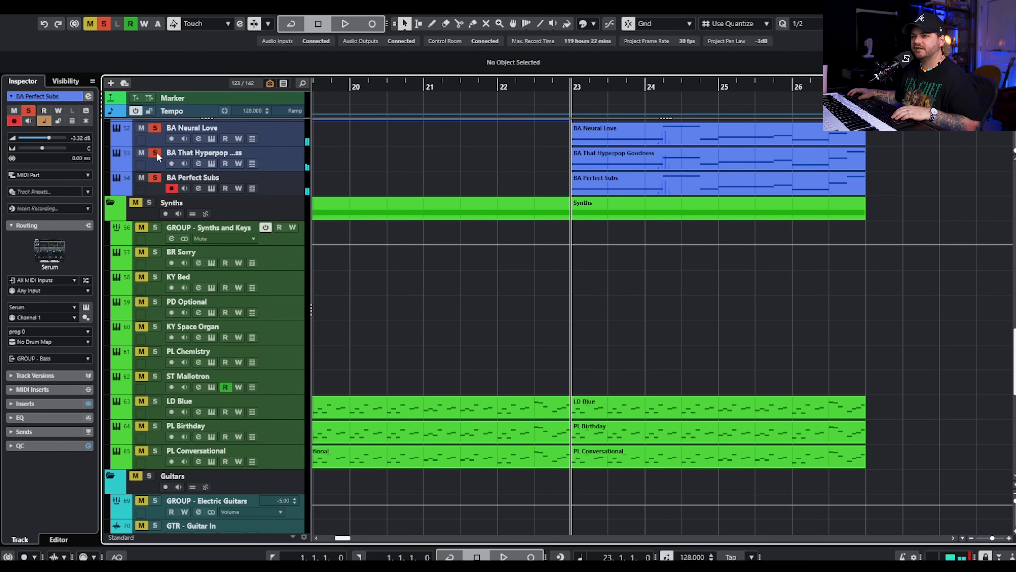
pyautogui.click(152, 202)
pyautogui.press('space')
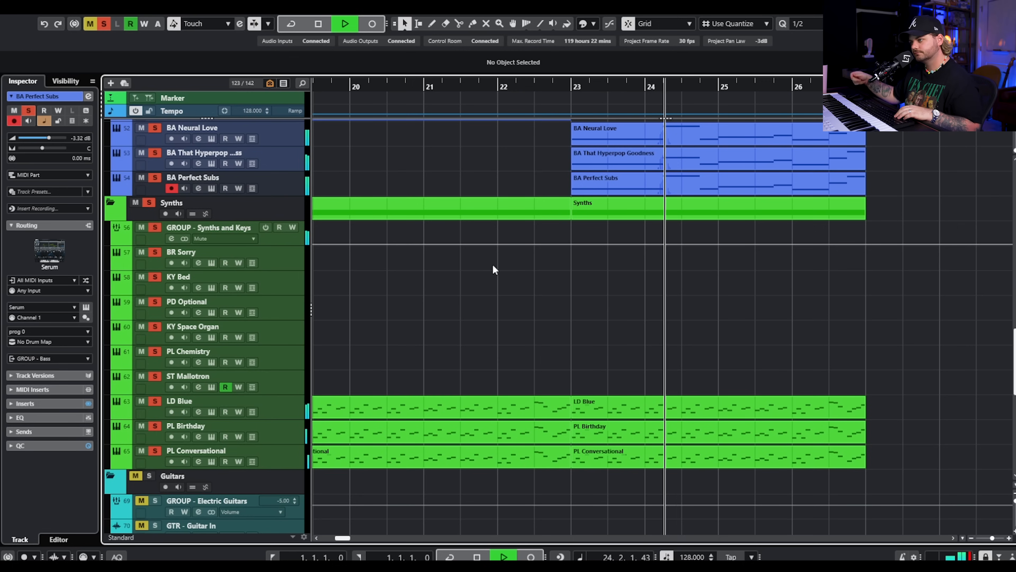
pyautogui.press('space')
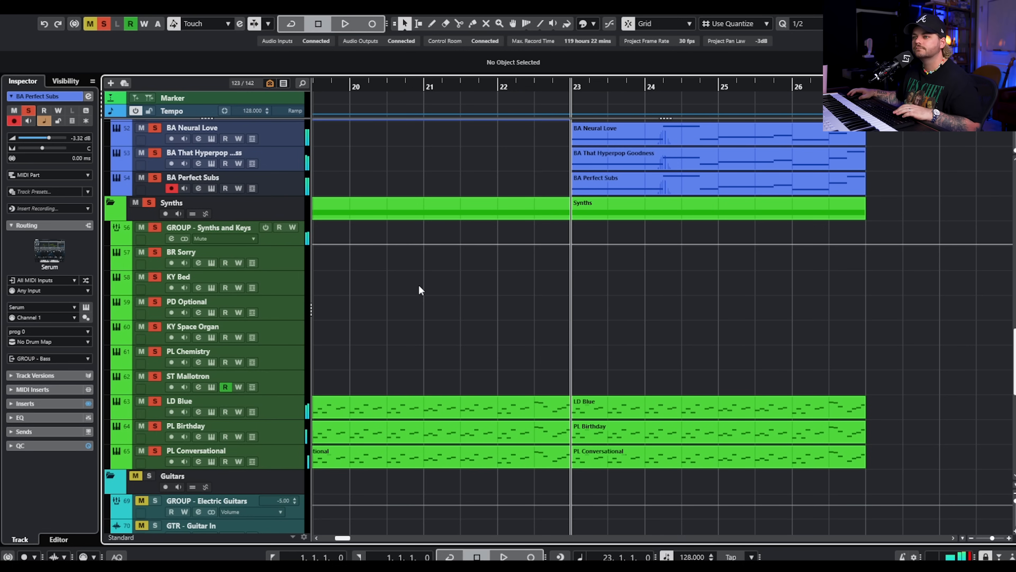
# Open the Serum instrument of the LD That Robinson Flare synth, inspect it, and close its window.
pyautogui.scroll(-2, 421, 350)
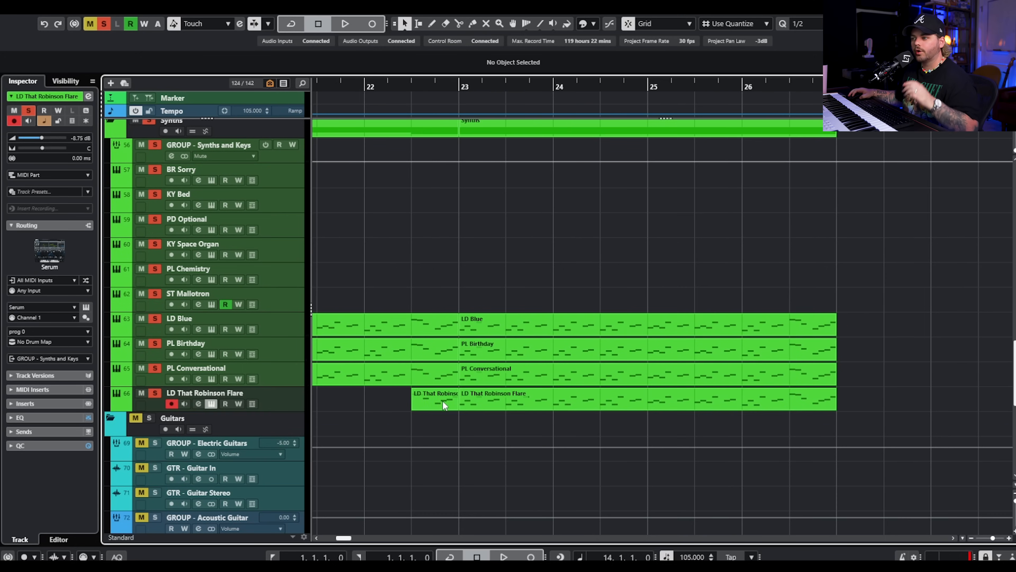
pyautogui.moveTo(1, 76); pyautogui.dragTo(424, 91)
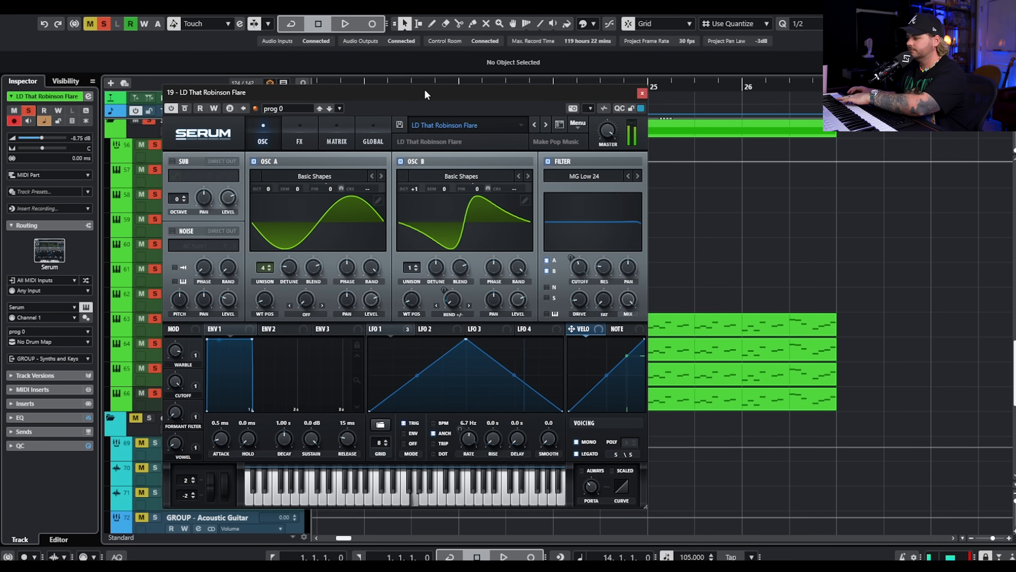
pyautogui.click(642, 94)
# Play the soloed parts from the middle of bar 22, toggling the LD That Robinson Flare solo during playback, and stop.
pyautogui.scroll(-2, 560, 248)
pyautogui.scroll(-2, 509, 192)
pyautogui.click(444, 78)
pyautogui.scroll(-2, 446, 143)
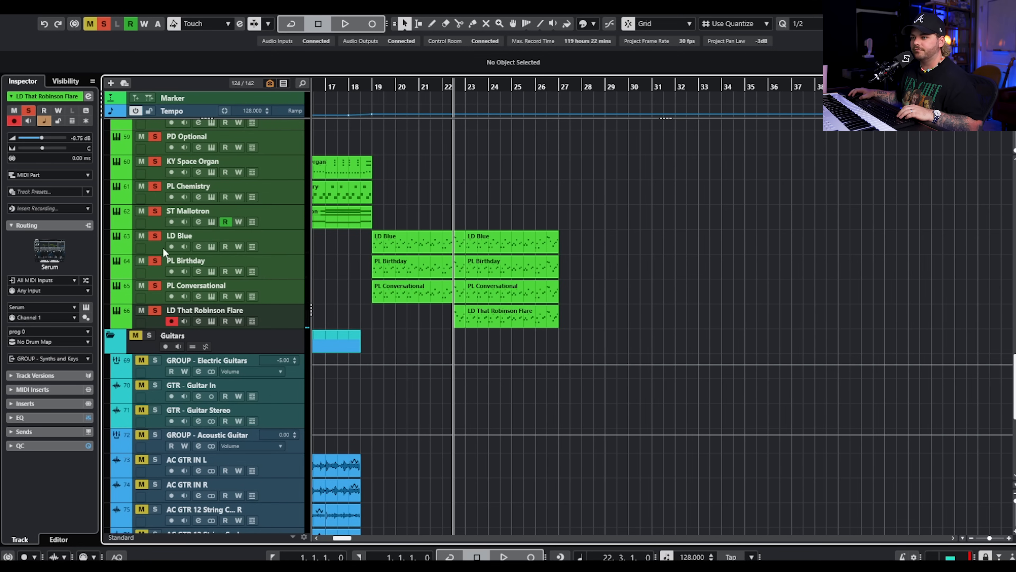
pyautogui.press('space')
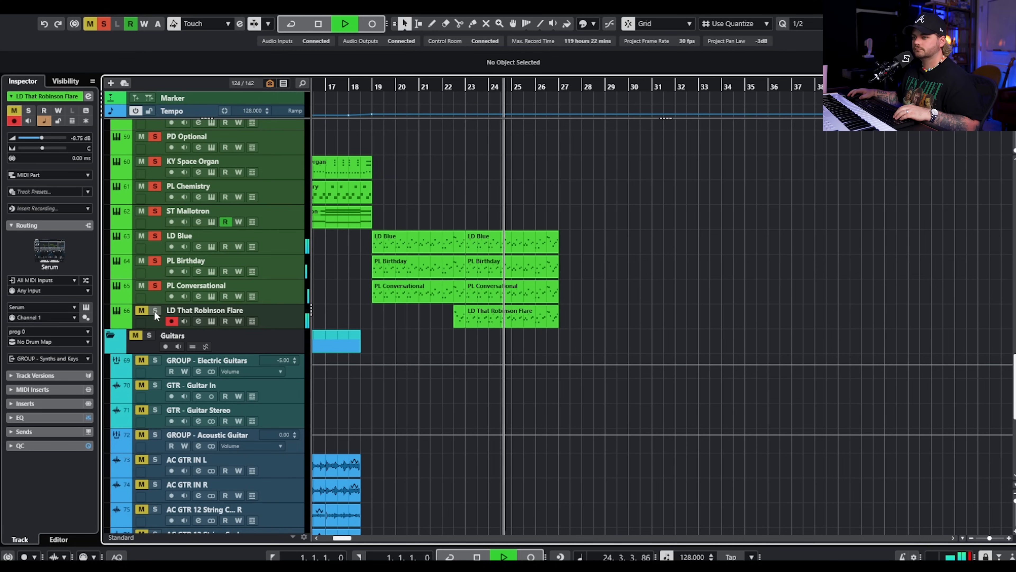
pyautogui.scroll(5, 524, 281)
pyautogui.press('space')
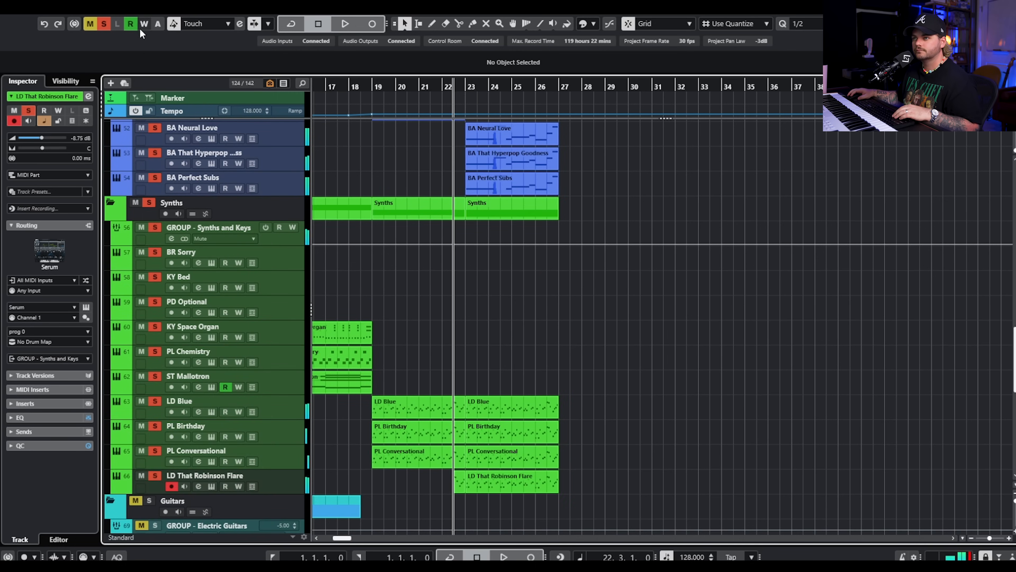
# Clear all solos, play the full mix from the middle of bar 16 into the bar 19 section, and stop playback.
pyautogui.click(106, 24)
pyautogui.moveTo(354, 86); pyautogui.dragTo(353, 92)
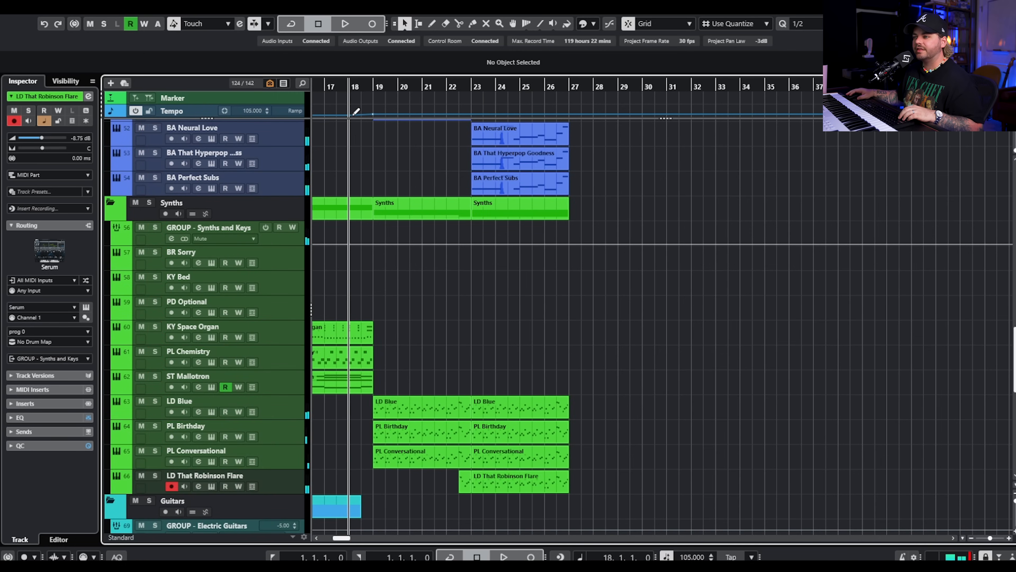
pyautogui.scroll(-10, 549, 266)
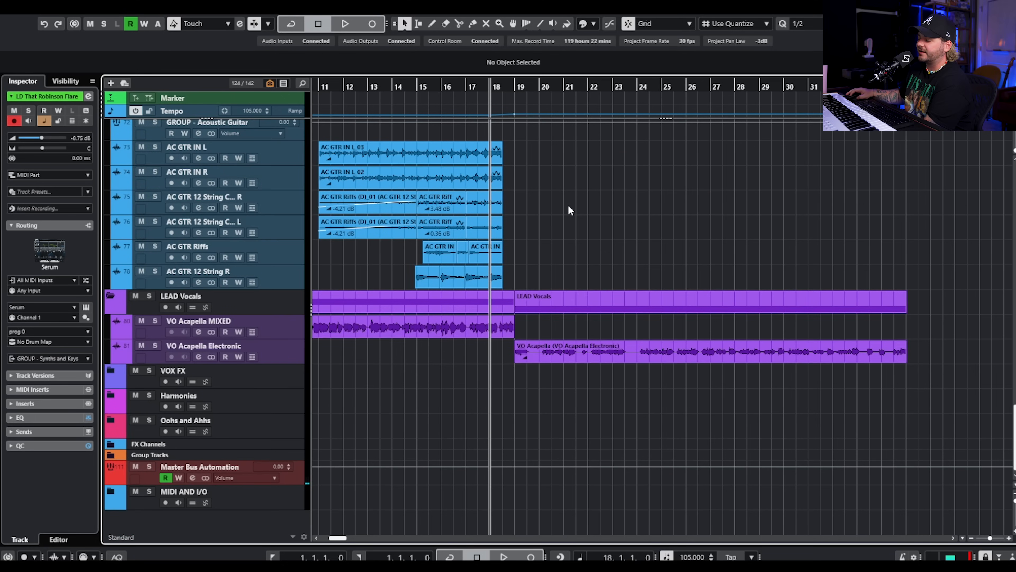
pyautogui.scroll(-3, 547, 208)
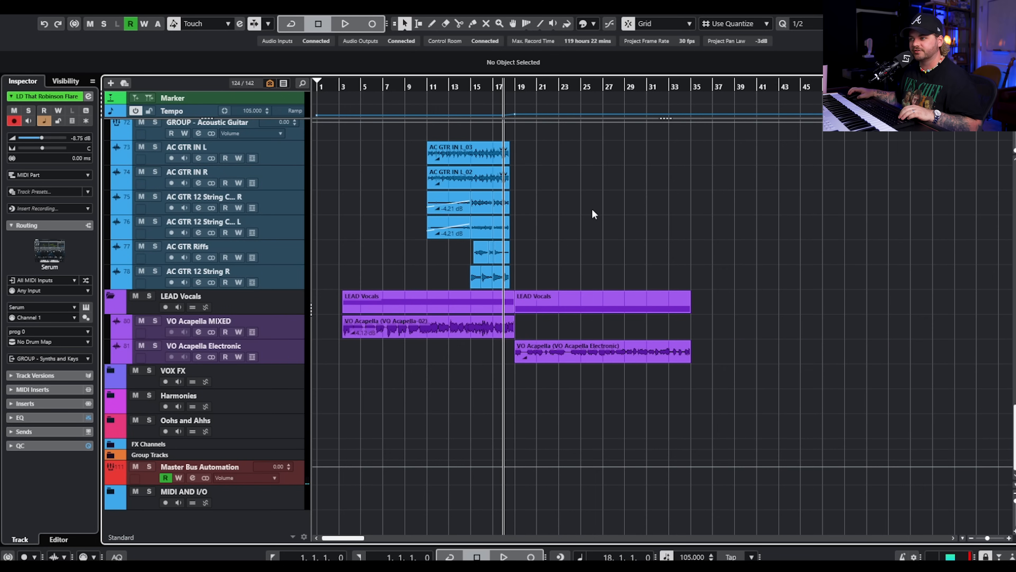
pyautogui.click(488, 86)
pyautogui.scroll(3, 541, 180)
pyautogui.press('space')
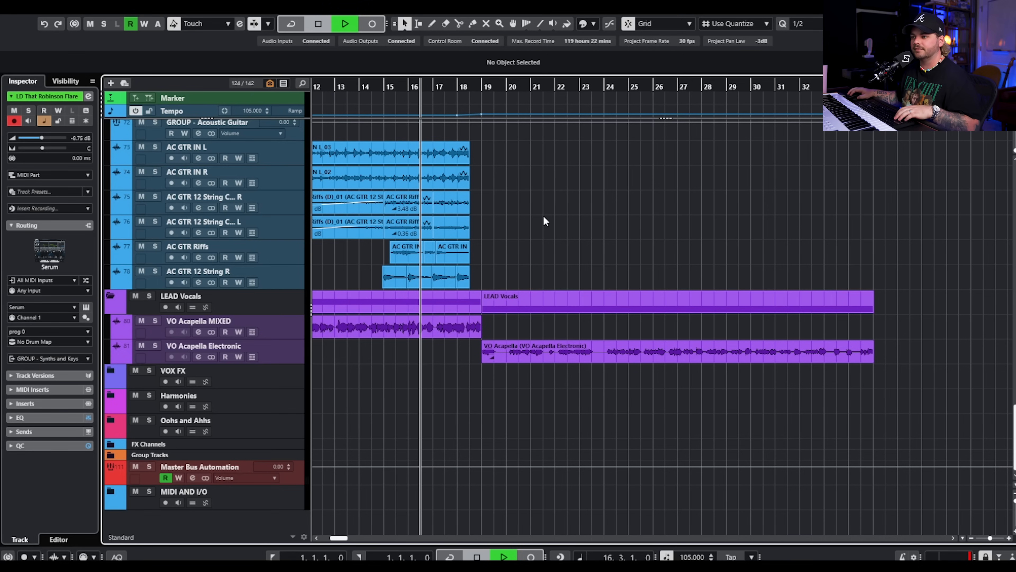
pyautogui.scroll(3, 518, 218)
pyautogui.scroll(2, 520, 244)
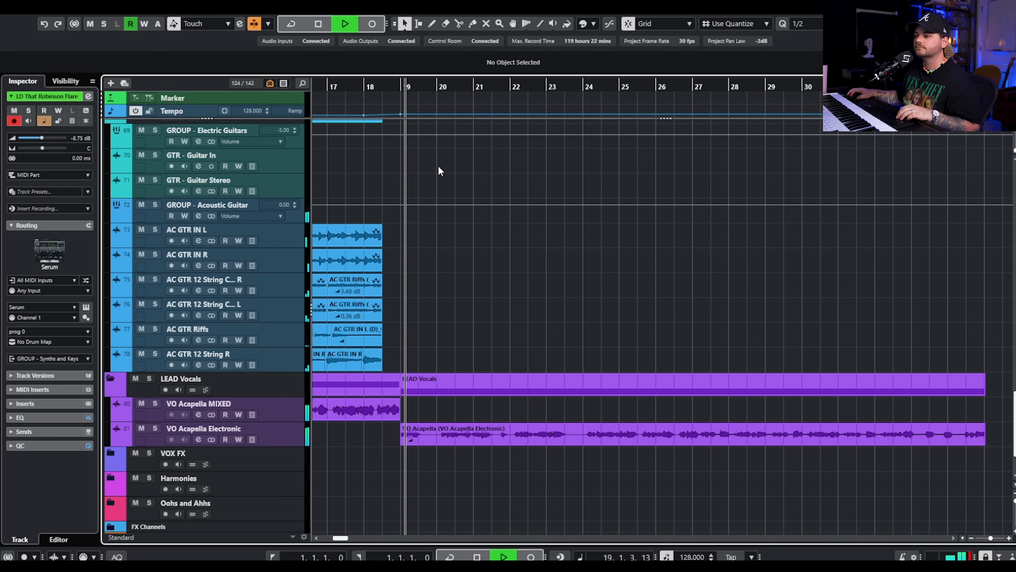
pyautogui.scroll(8, 402, 250)
pyautogui.press('space')
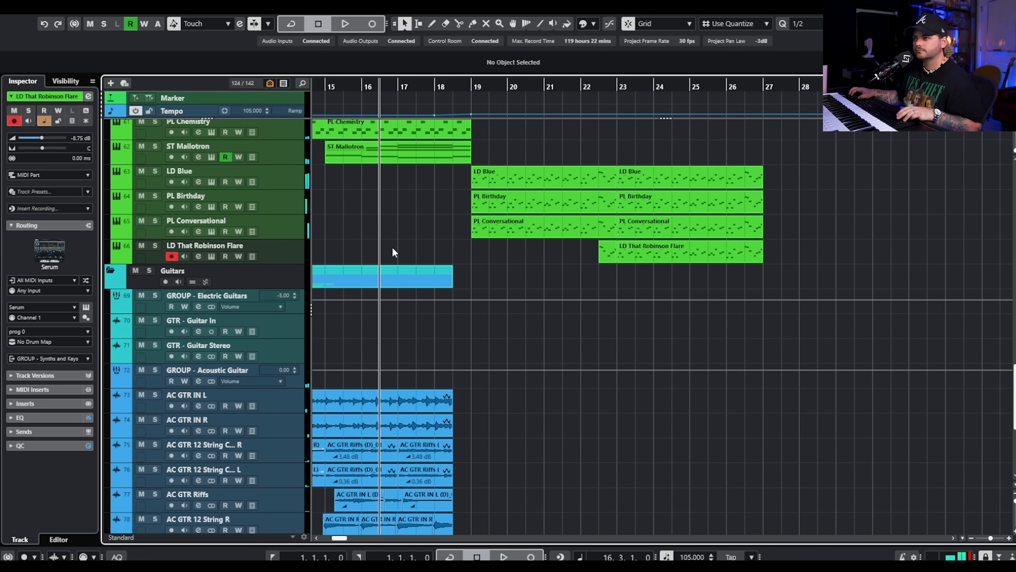
# Draw mute automation on the GROUP - Synths and Keys track, on at 18.3.1 and off at bar 19.
pyautogui.scroll(13, 497, 236)
pyautogui.scroll(5, 492, 340)
pyautogui.moveTo(536, 343); pyautogui.dragTo(516, 322)
pyautogui.click(613, 344)
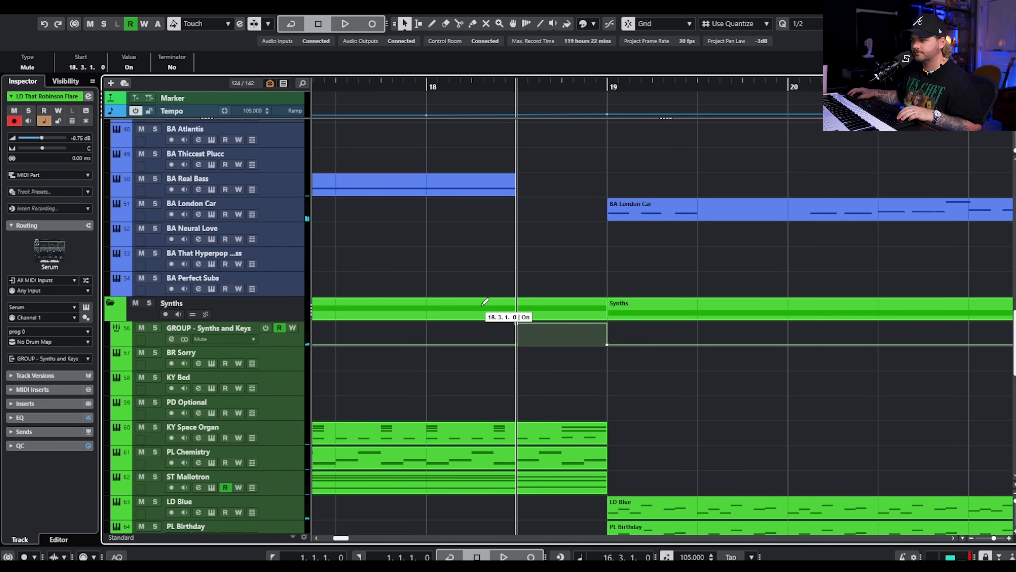
# Play the full mix from bar 18 past bar 27 while following the drum, bass, synth and vocal tracks, and stop playback.
pyautogui.scroll(-4, 520, 297)
pyautogui.doubleClick(488, 91)
pyautogui.scroll(1, 516, 172)
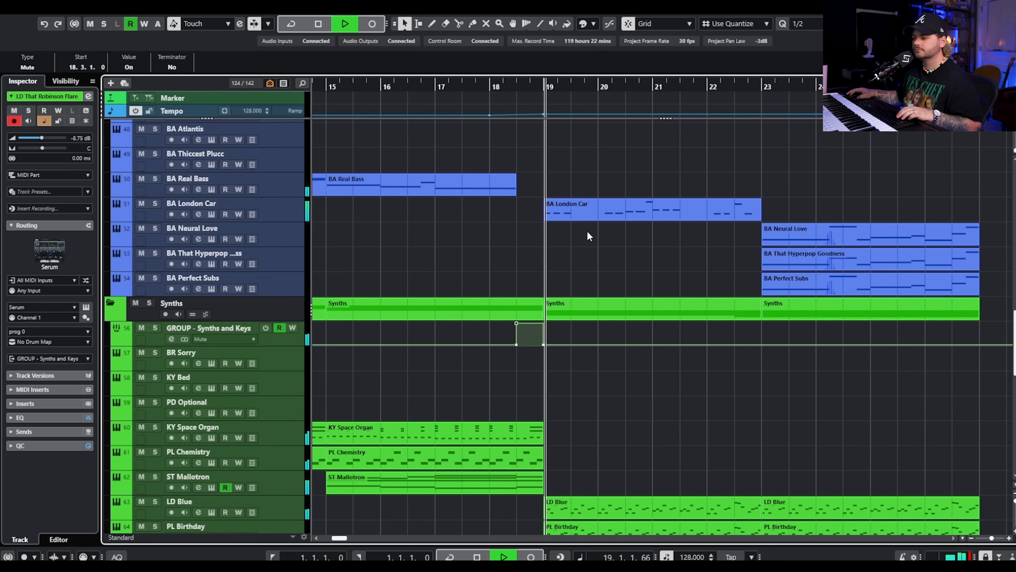
pyautogui.hscroll(2, 568, 244)
pyautogui.scroll(-2, 571, 249)
pyautogui.hscroll(2, 571, 246)
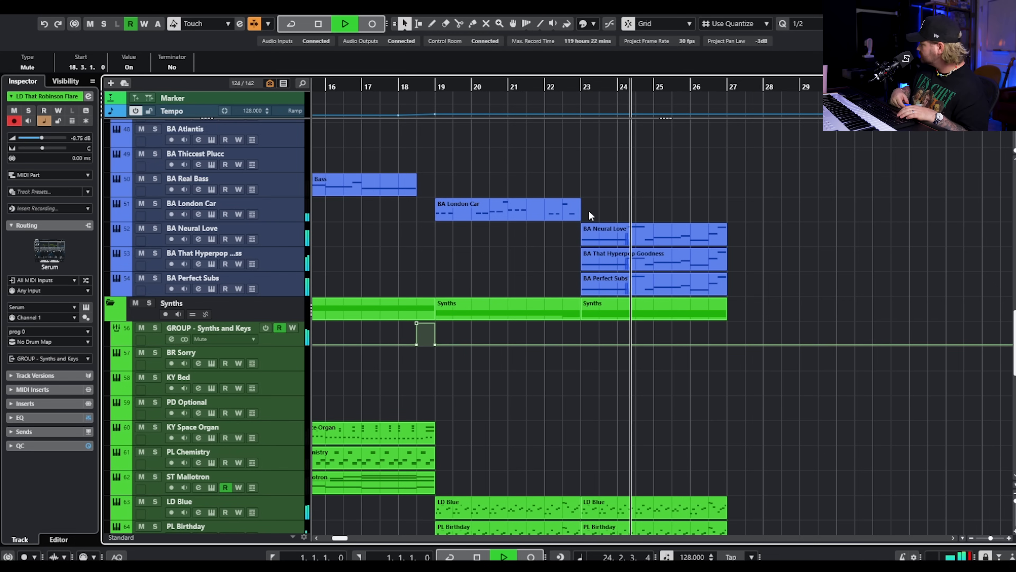
pyautogui.scroll(10, 588, 210)
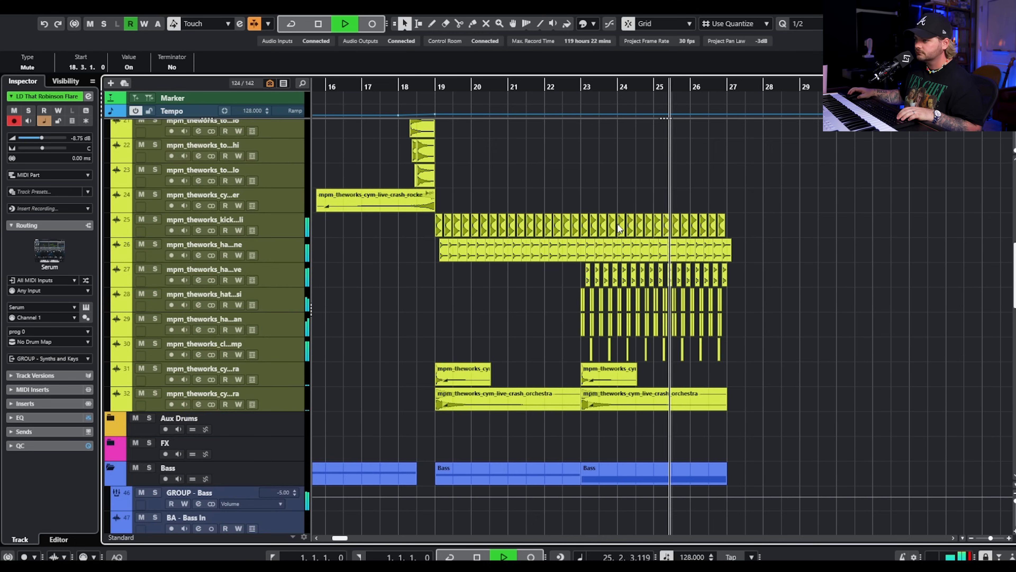
pyautogui.scroll(-20, 618, 224)
pyautogui.scroll(-5, 635, 214)
pyautogui.scroll(5, 635, 212)
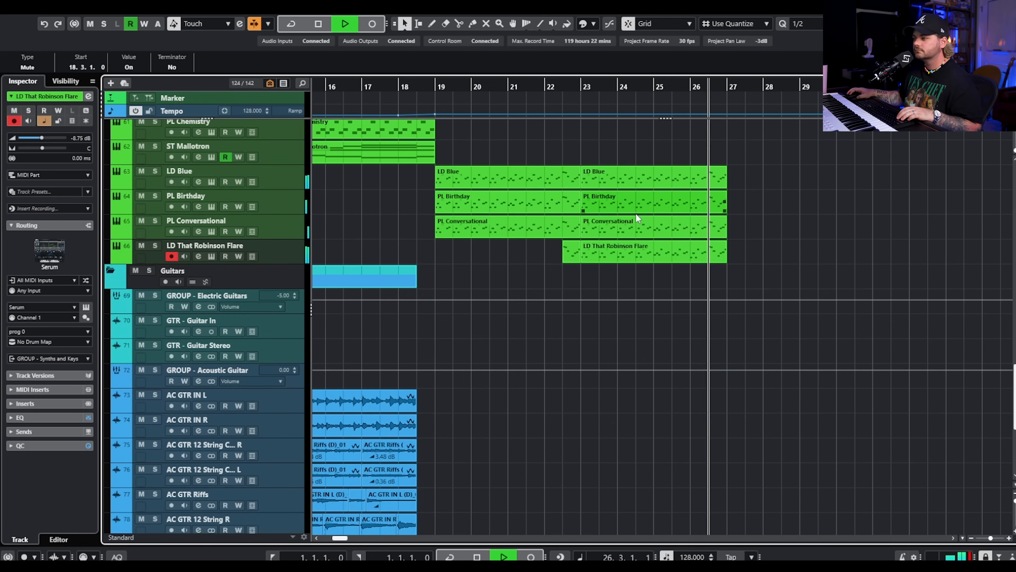
pyautogui.hscroll(4, 755, 188)
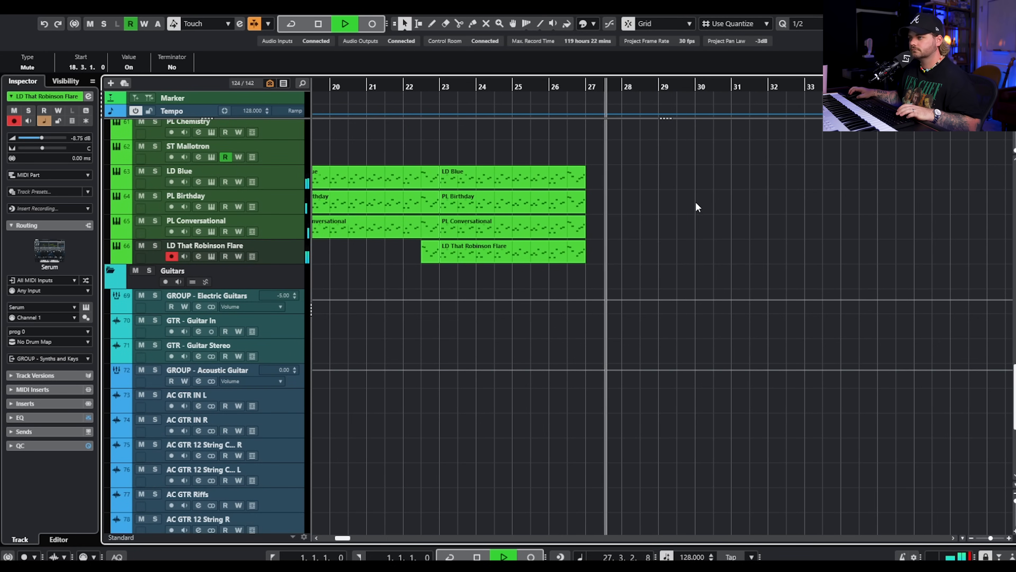
pyautogui.scroll(-5, 688, 202)
pyautogui.press('space')
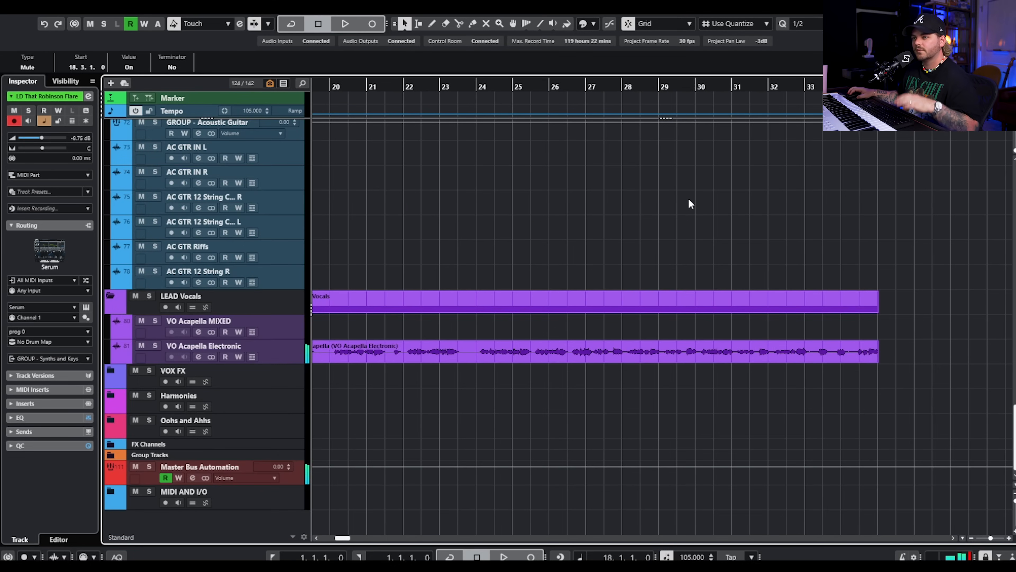
# Deselect the mute automation point and examine the main drum tracks in the section starting at bar 27.
pyautogui.scroll(10, 696, 189)
pyautogui.scroll(10, 676, 155)
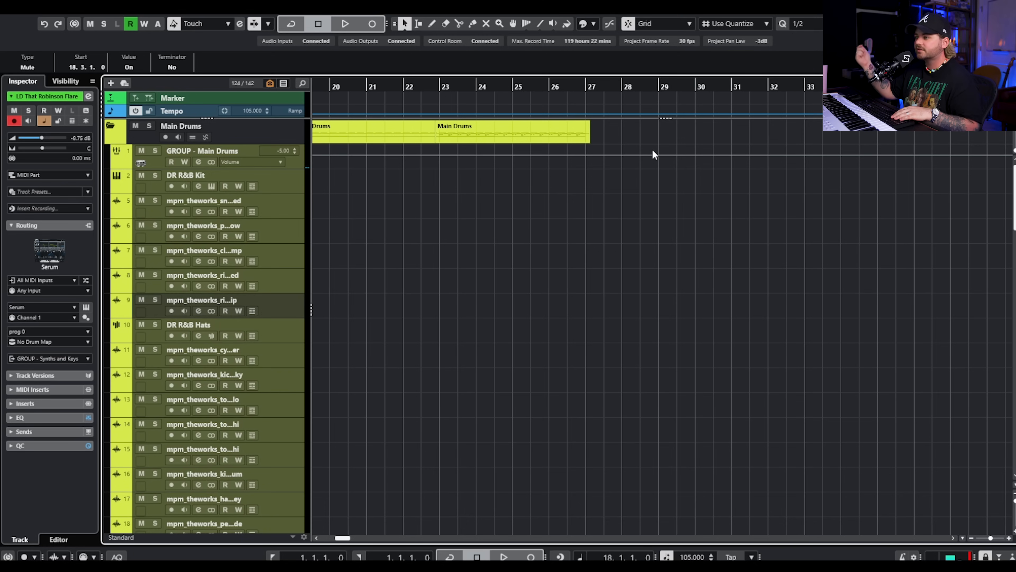
pyautogui.click(372, 216)
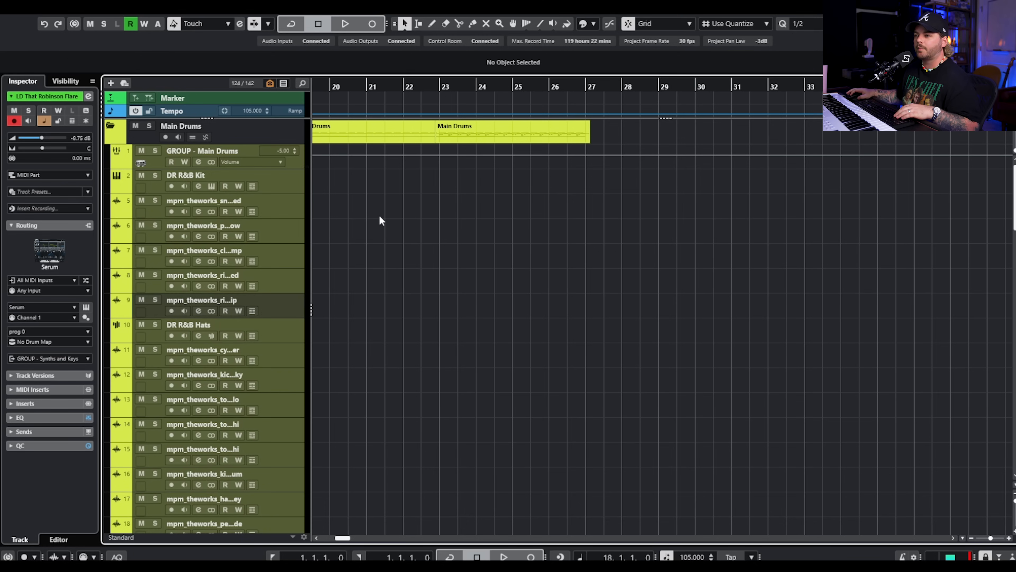
pyautogui.scroll(-8, 402, 221)
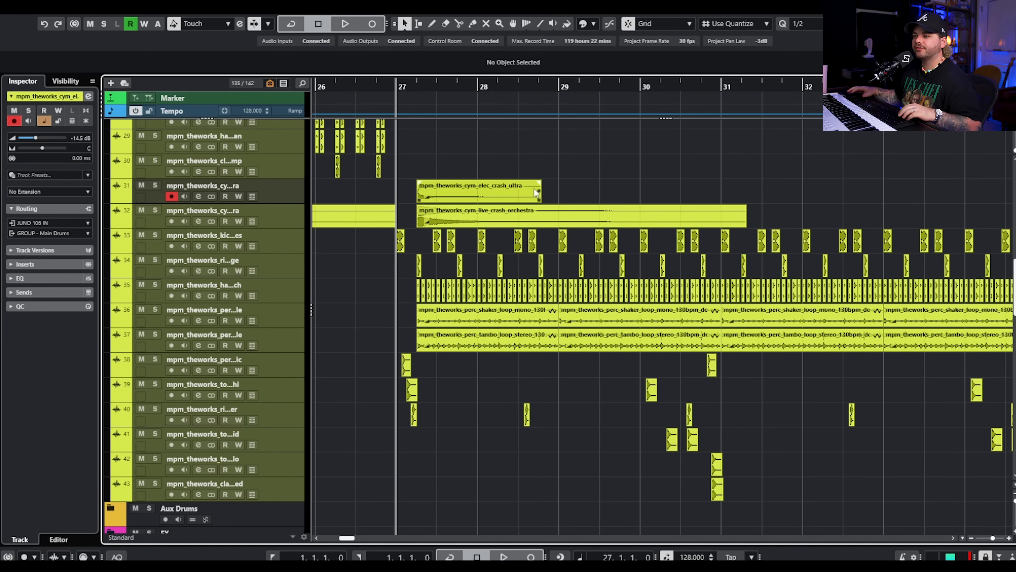
# Select the track 33 kick and examine its kick_edm_garages sample up close at bar 27.
pyautogui.scroll(4, 460, 238)
pyautogui.click(264, 242)
pyautogui.scroll(6, 369, 243)
pyautogui.hscroll(-3, 369, 244)
pyautogui.scroll(3, 408, 246)
pyautogui.hscroll(-3, 522, 239)
pyautogui.scroll(-3, 521, 239)
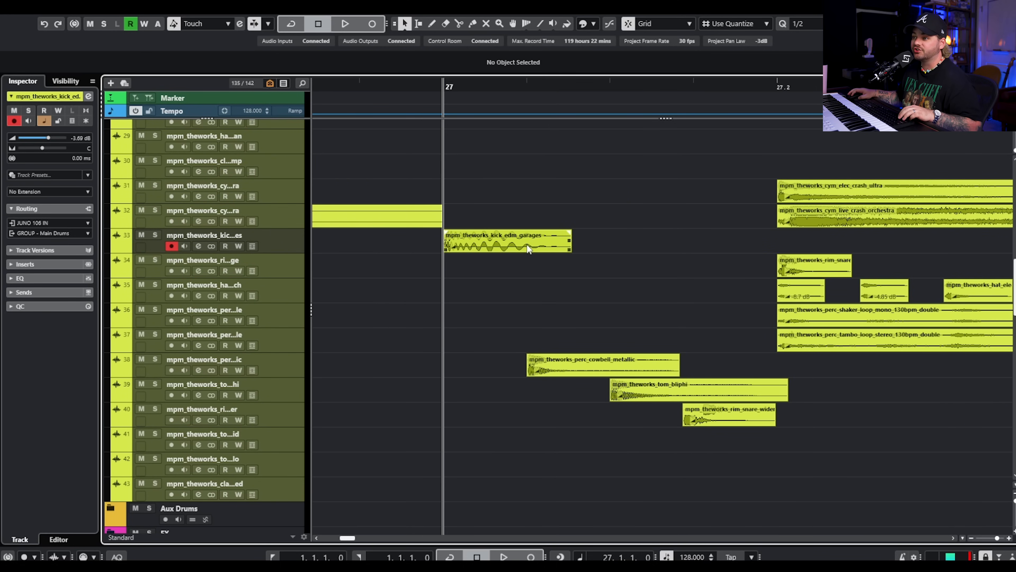
# Select the bar 27 drum clips in turn: kick_edm_garages, rim_snare_garage, the wristwatch hats, and the shaker and tambo loops.
pyautogui.click(522, 246)
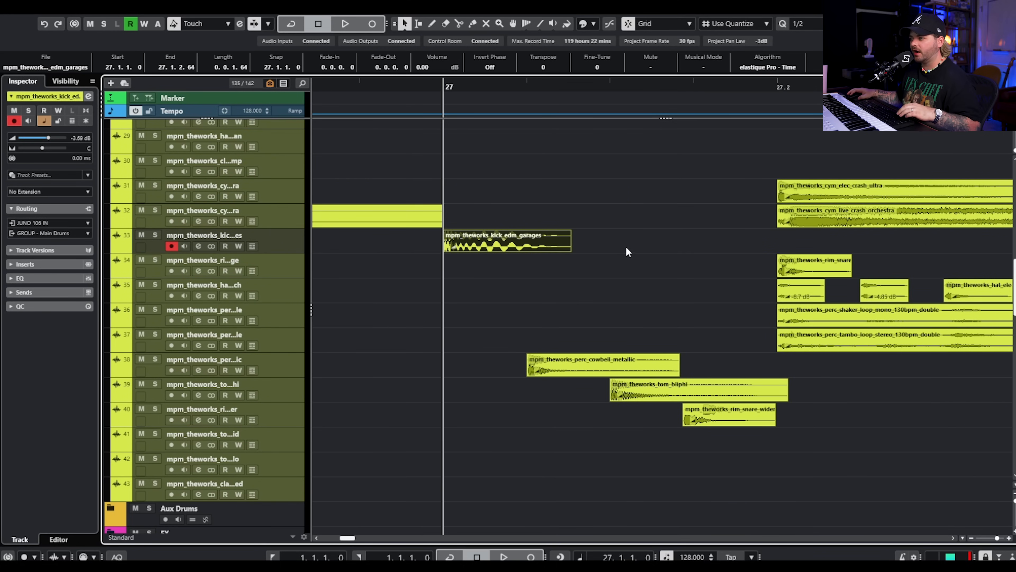
pyautogui.scroll(4, 800, 276)
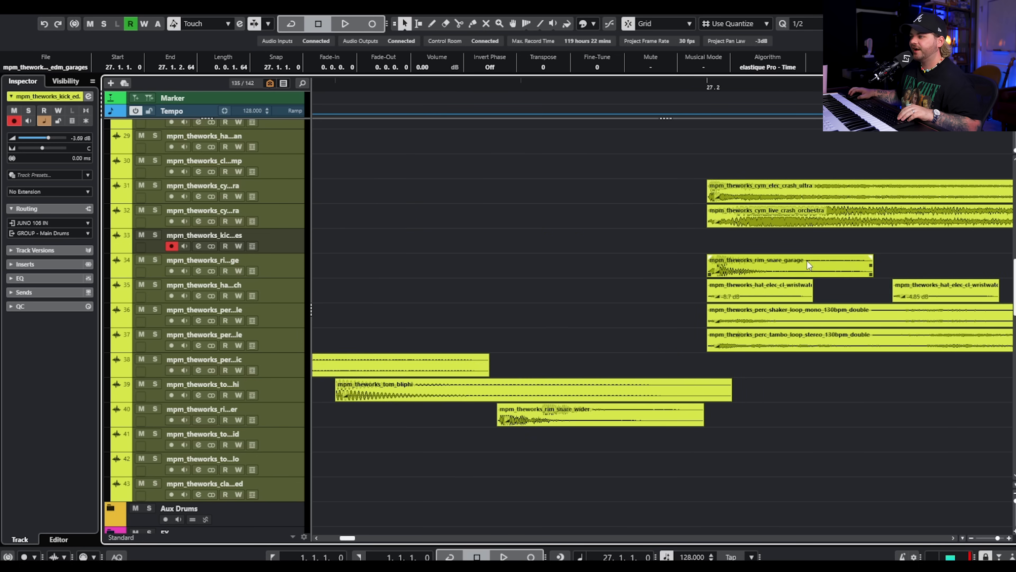
pyautogui.click(795, 257)
pyautogui.scroll(-4, 812, 253)
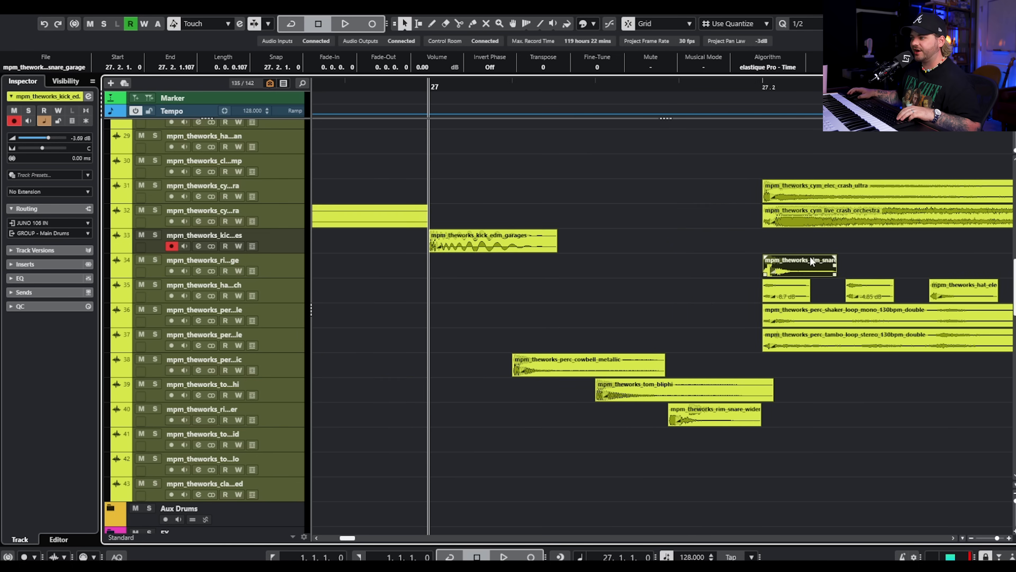
pyautogui.scroll(-1, 718, 298)
pyautogui.hscroll(2, 660, 300)
pyautogui.click(609, 304)
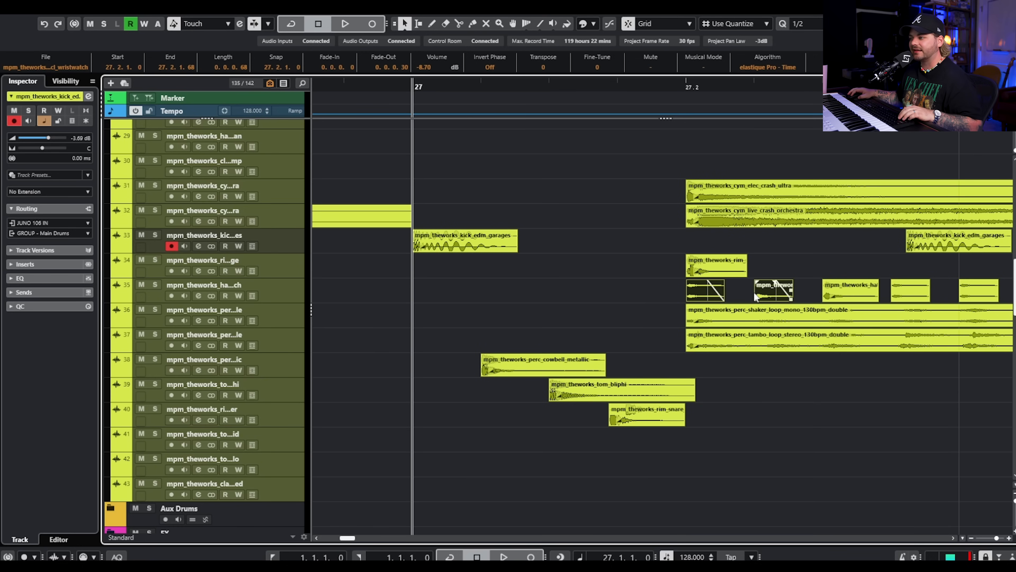
pyautogui.moveTo(673, 326); pyautogui.dragTo(715, 340)
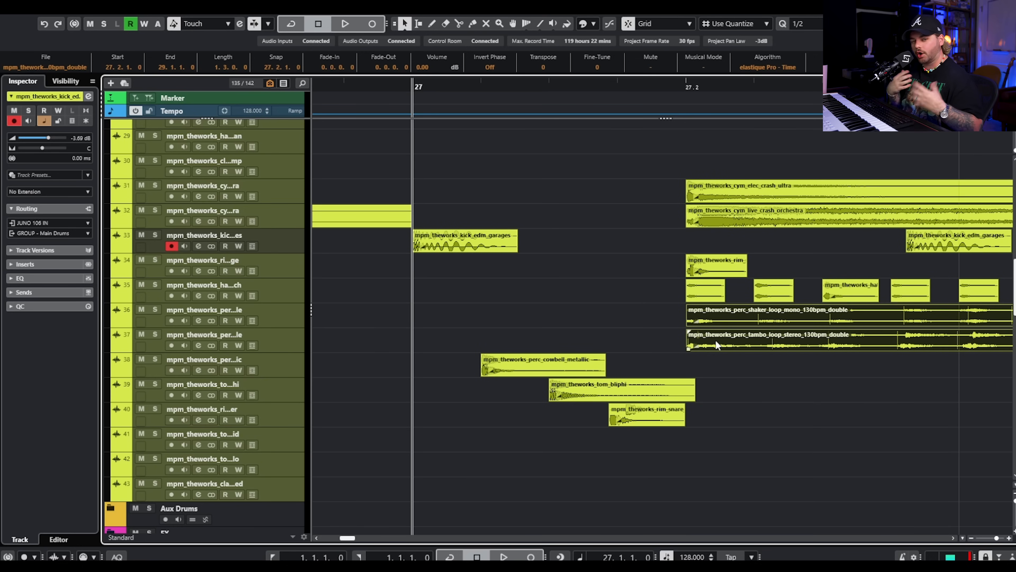
# Examine the percussion fill between 27.1 and 27.2, selecting the tom_bliphi and rim_snare_wider clips beside the metallic cowbell.
pyautogui.scroll(-4, 526, 305)
pyautogui.scroll(3, 572, 320)
pyautogui.scroll(2, 537, 381)
pyautogui.moveTo(523, 329); pyautogui.dragTo(482, 365)
pyautogui.moveTo(630, 338); pyautogui.dragTo(656, 422)
pyautogui.scroll(-2, 680, 381)
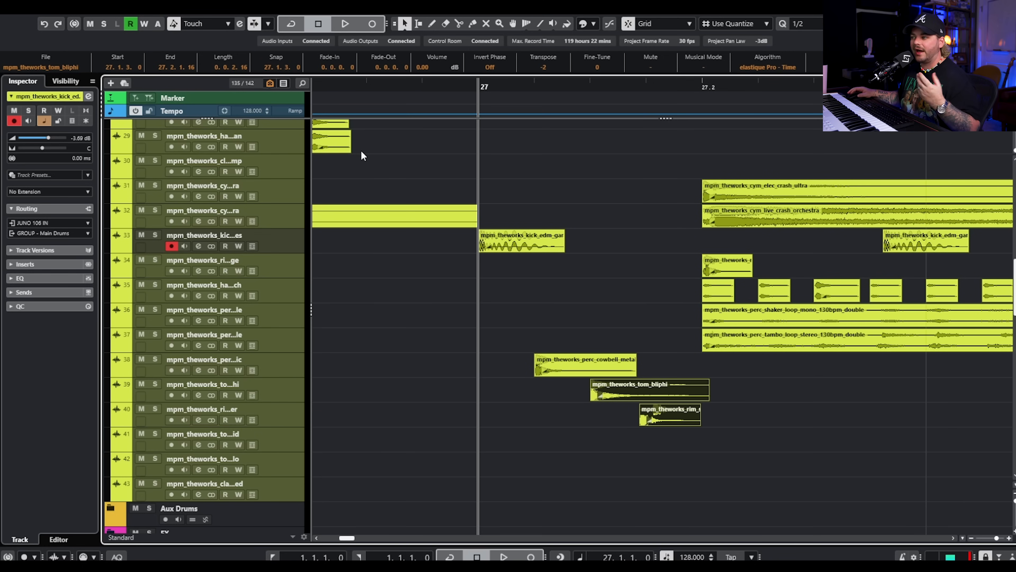
pyautogui.scroll(-3, 468, 221)
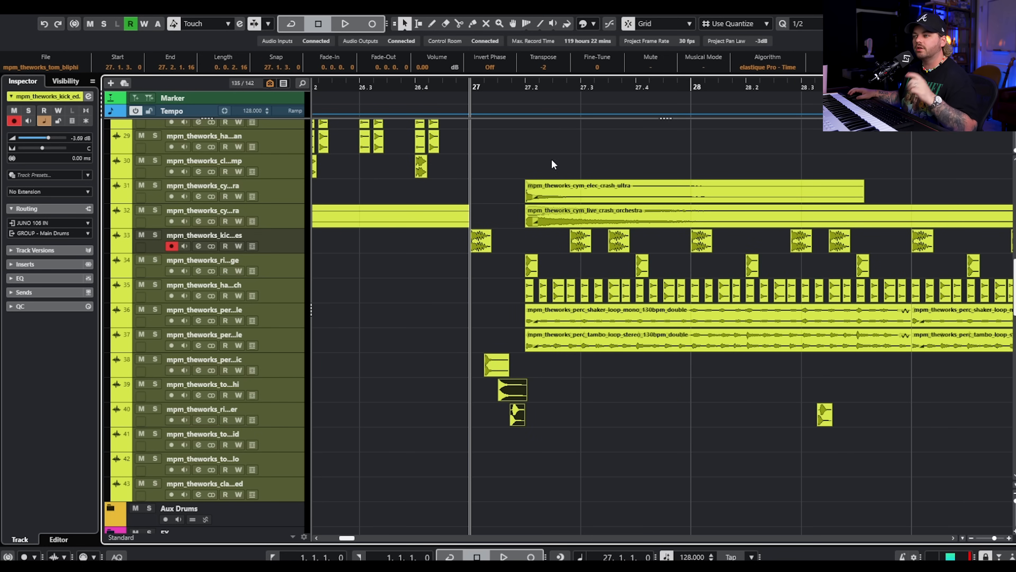
# Play the drum section from 26.3 past bar 31, following the fills, and stop playback at bar 30 for a closer view.
pyautogui.scroll(-2, 503, 163)
pyautogui.moveTo(434, 86); pyautogui.dragTo(433, 92)
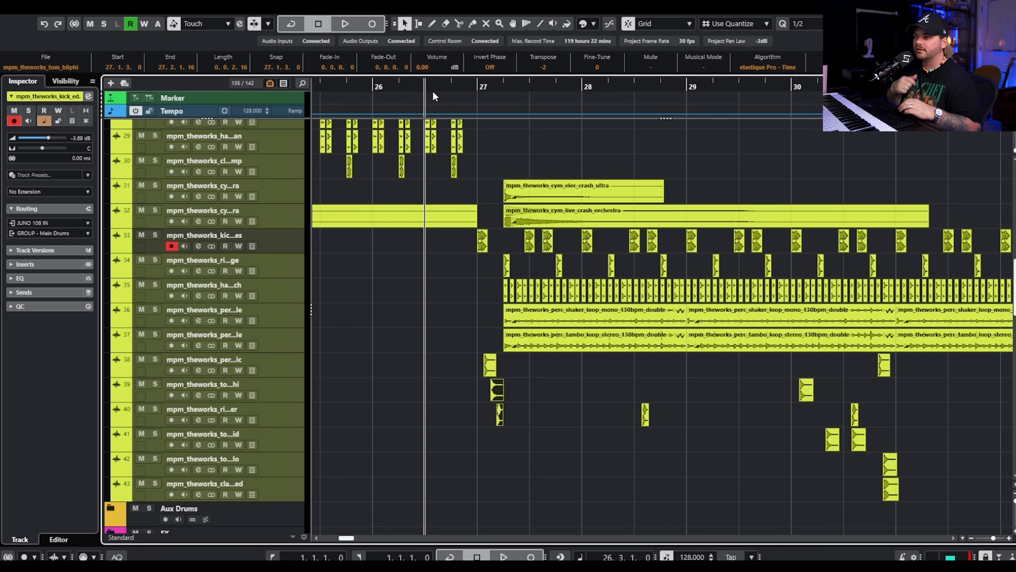
pyautogui.press('space')
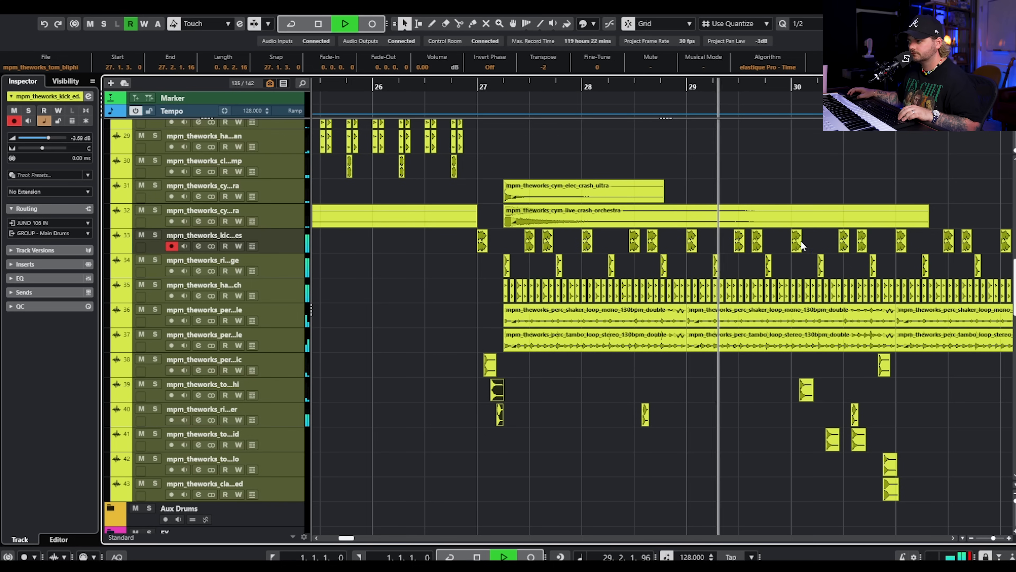
pyautogui.hscroll(3, 802, 241)
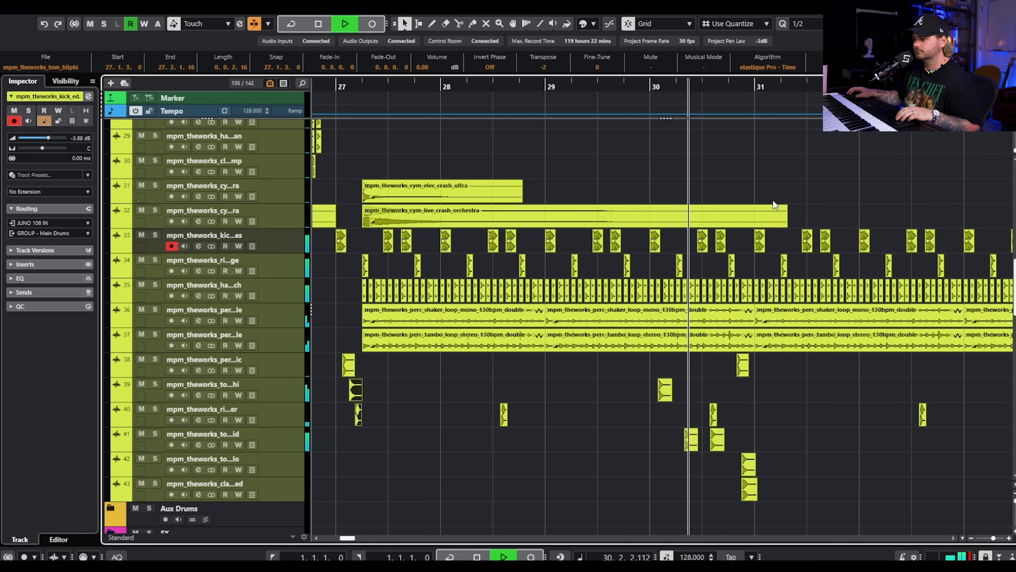
pyautogui.press('space')
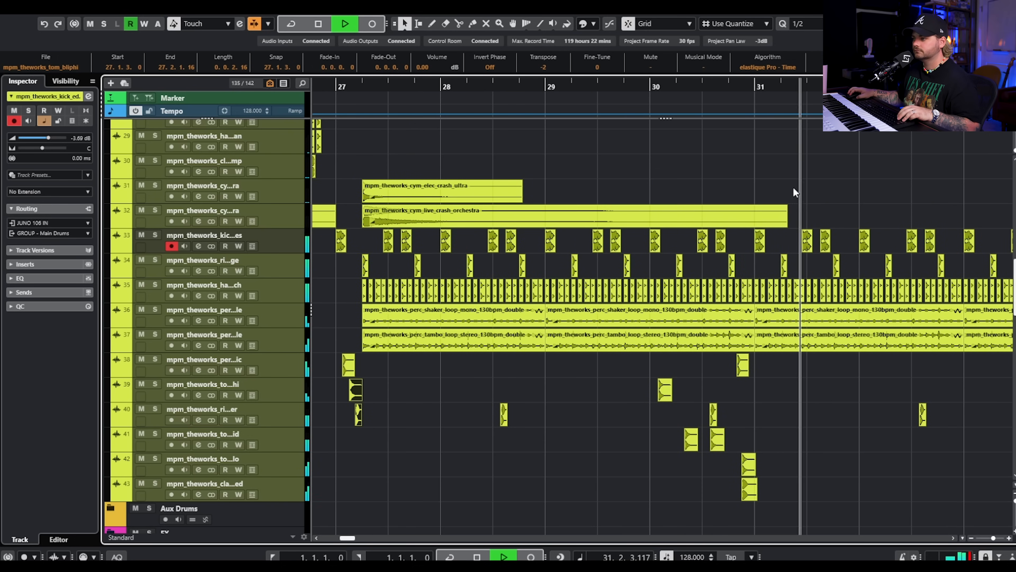
pyautogui.hscroll(4, 784, 187)
pyautogui.click(443, 87)
pyautogui.scroll(3, 486, 313)
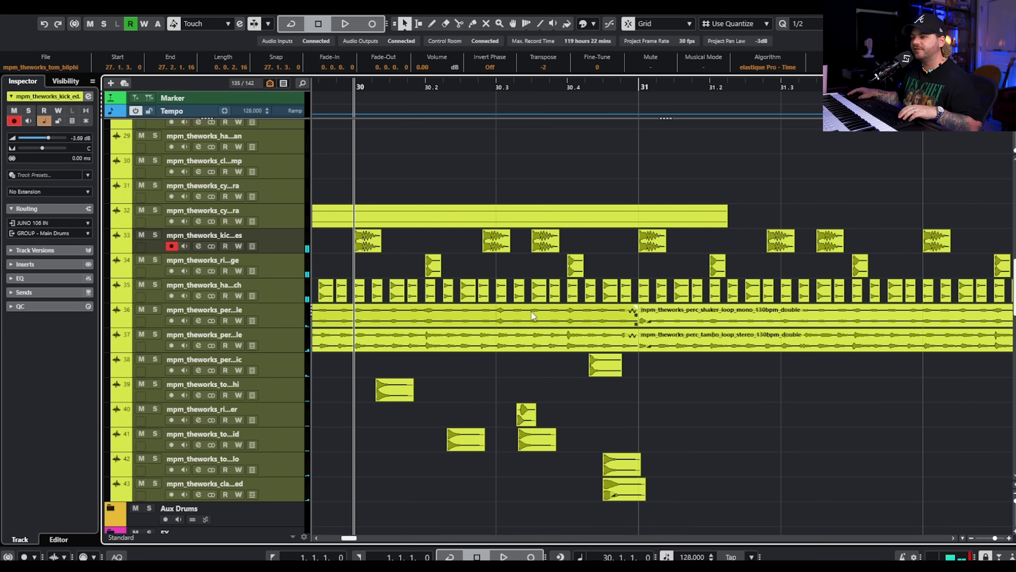
# Open the BA Darcinator track's Serum instrument, audition the sound while examining its macros, and close the instrument.
pyautogui.scroll(-1, 517, 317)
pyautogui.hscroll(-4, 517, 317)
pyautogui.scroll(-4, 517, 317)
pyautogui.scroll(-2, 508, 330)
pyautogui.scroll(-2, 508, 331)
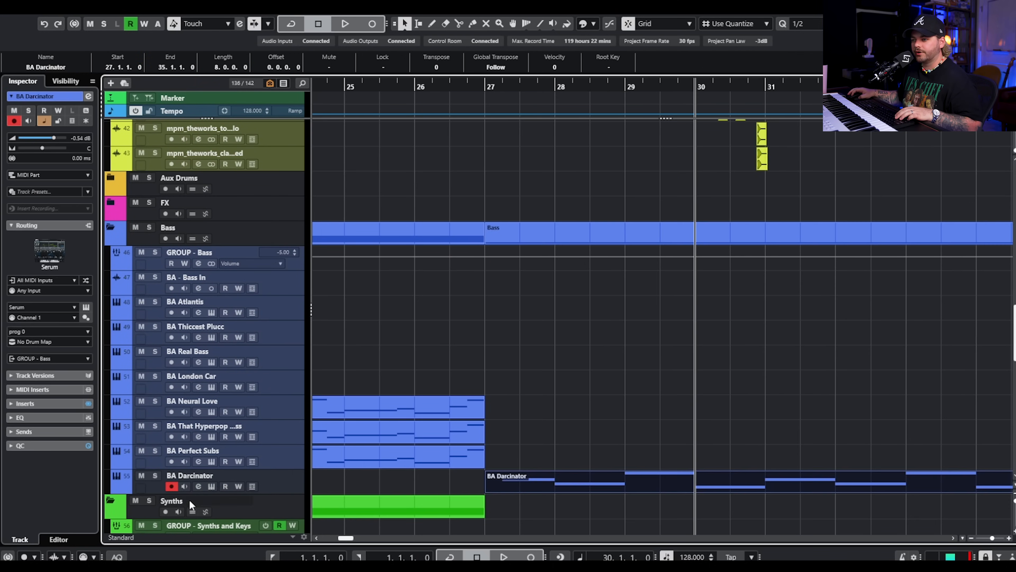
pyautogui.click(211, 486)
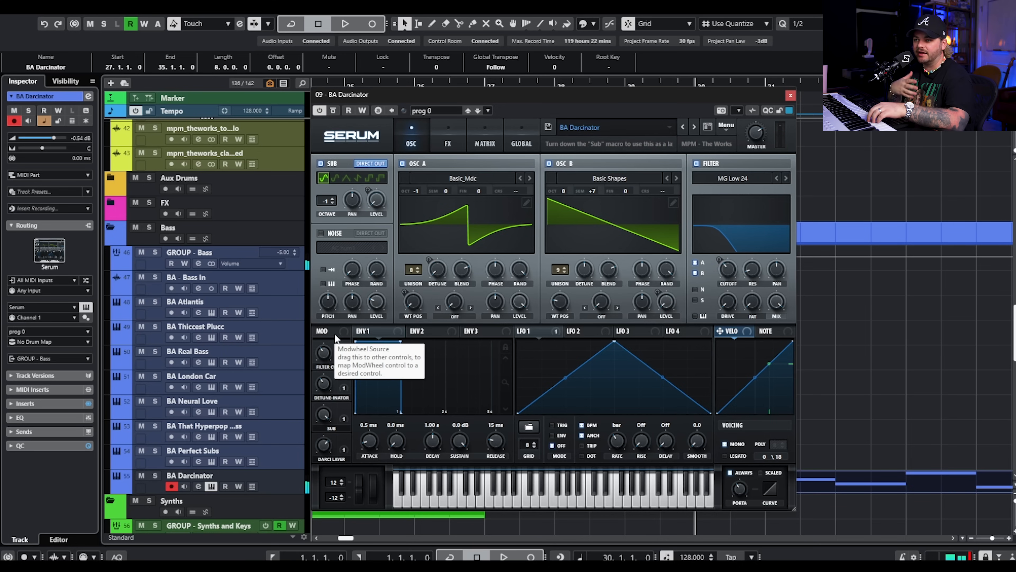
pyautogui.click(88, 407)
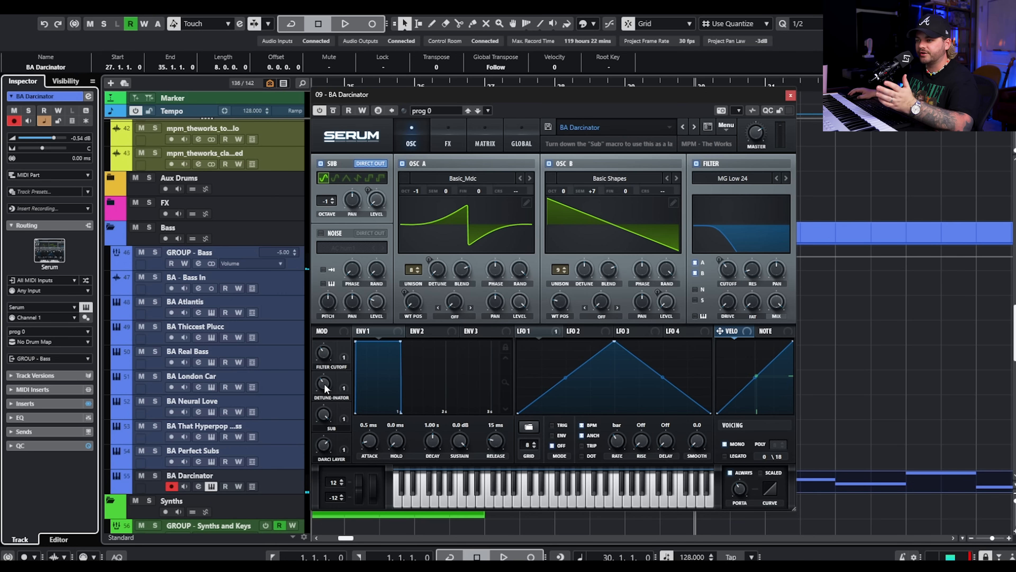
pyautogui.moveTo(328, 358)
pyautogui.mouseDown()
pyautogui.moveTo(328, 347)
pyautogui.moveTo(334, 363)
pyautogui.mouseUp()
pyautogui.moveTo(325, 417); pyautogui.dragTo(322, 394)
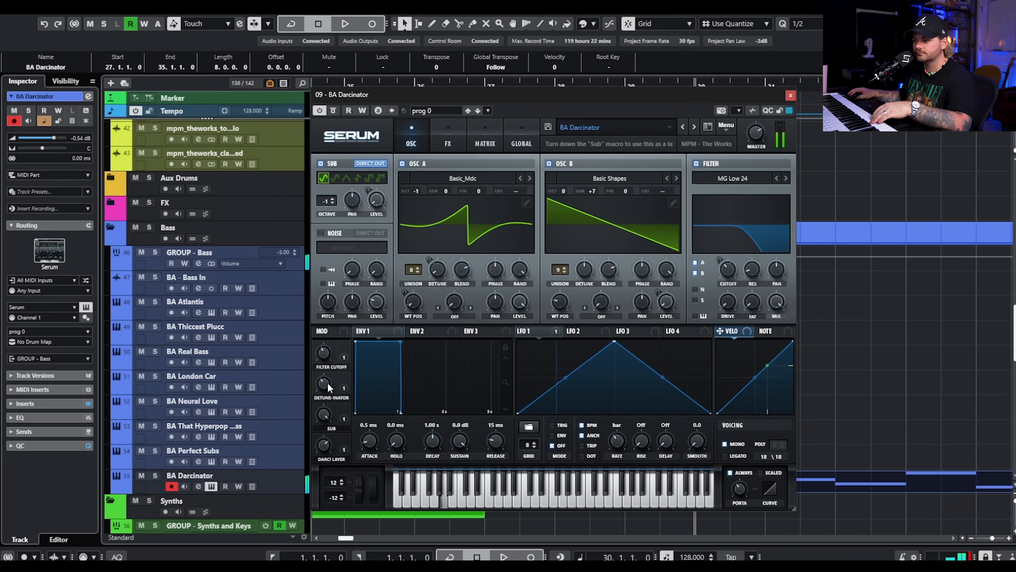
pyautogui.click(790, 96)
# Play the BA Darcinator bass with the drums from bar 27, following the drum and bass tracks, and stop playback.
pyautogui.scroll(-2, 785, 195)
pyautogui.click(648, 85)
pyautogui.press('space')
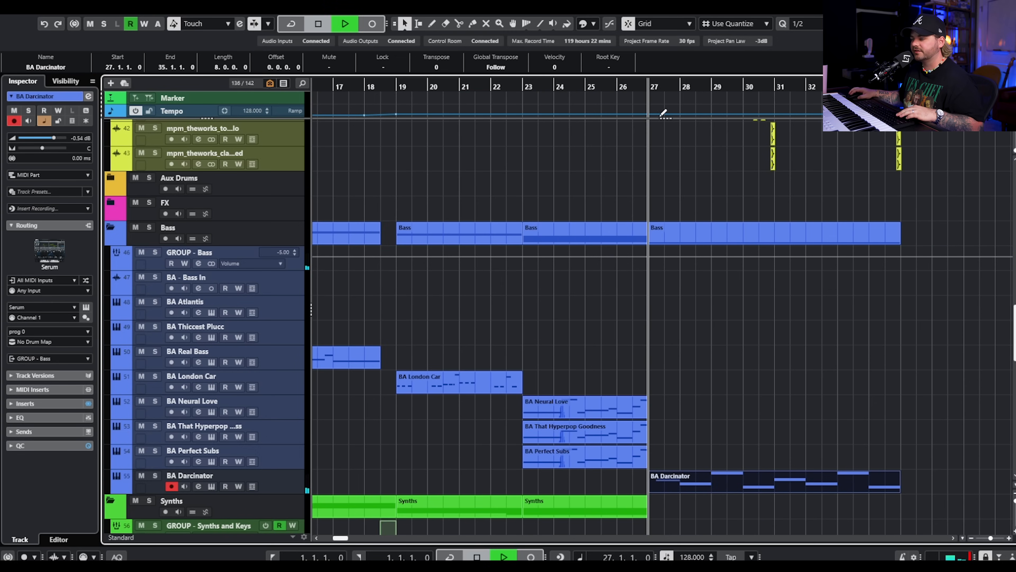
pyautogui.scroll(2, 689, 177)
pyautogui.hscroll(2, 652, 194)
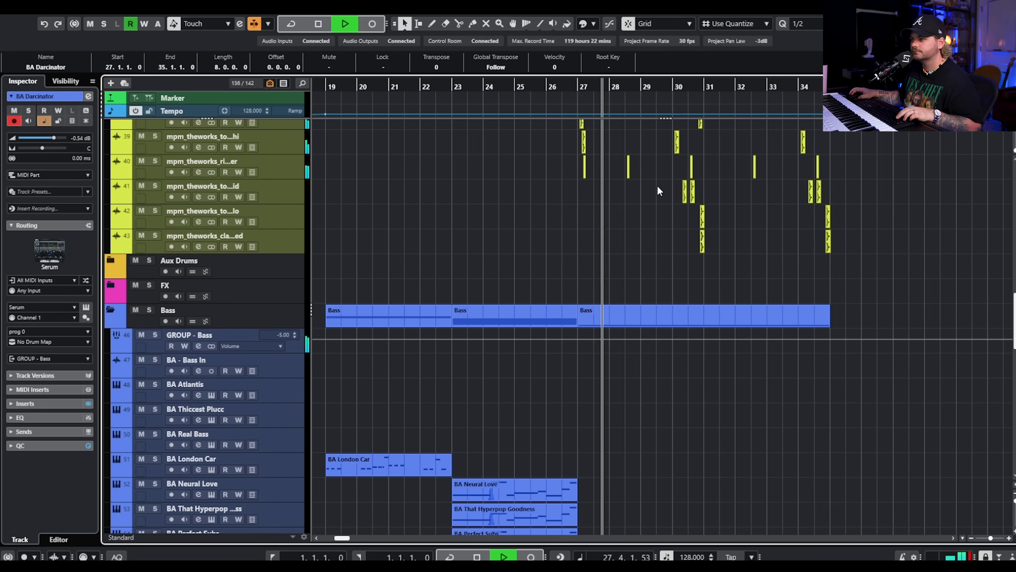
pyautogui.scroll(5, 645, 178)
pyautogui.scroll(3, 672, 188)
pyautogui.scroll(-15, 685, 189)
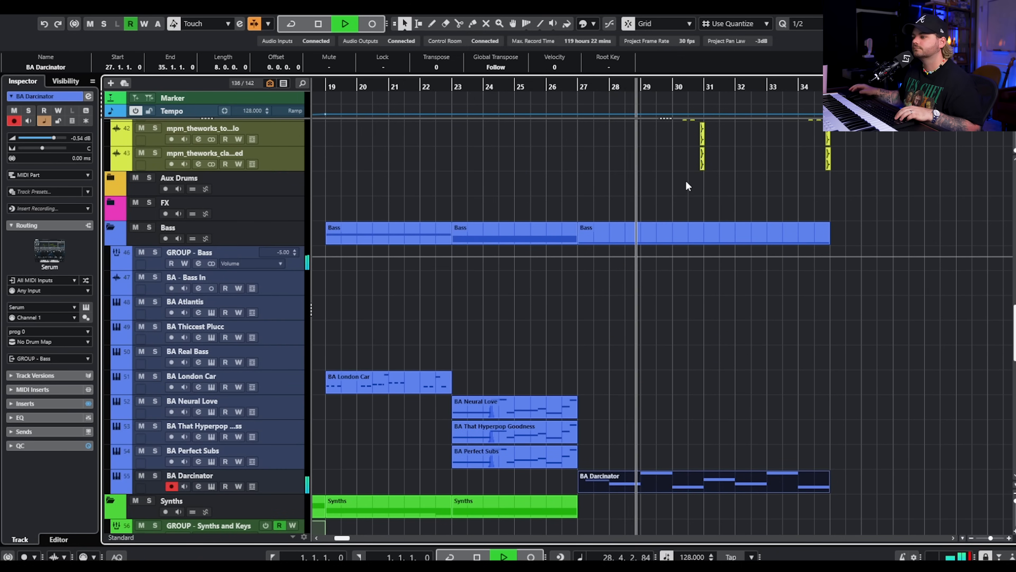
pyautogui.scroll(-8, 550, 296)
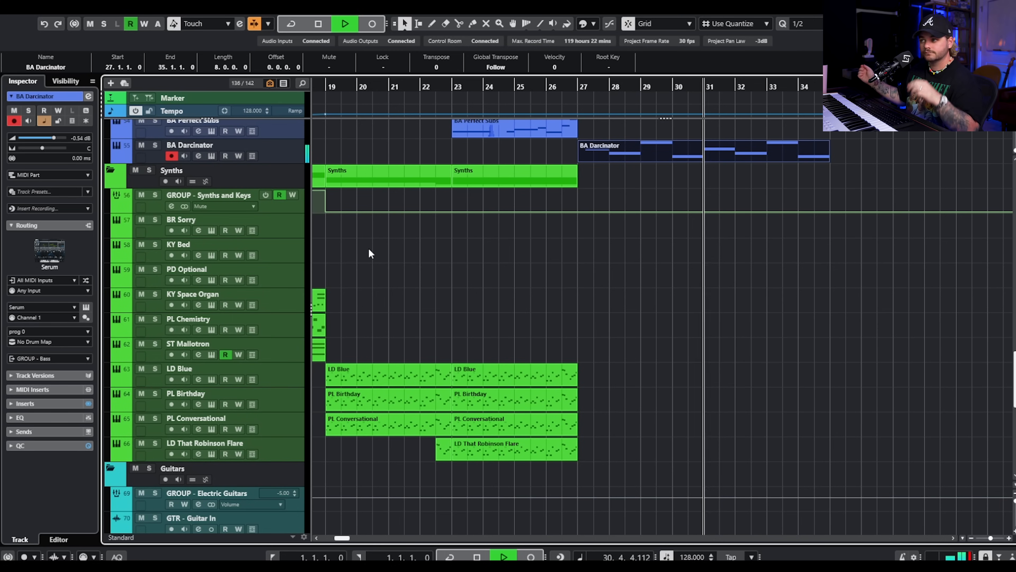
pyautogui.press('space')
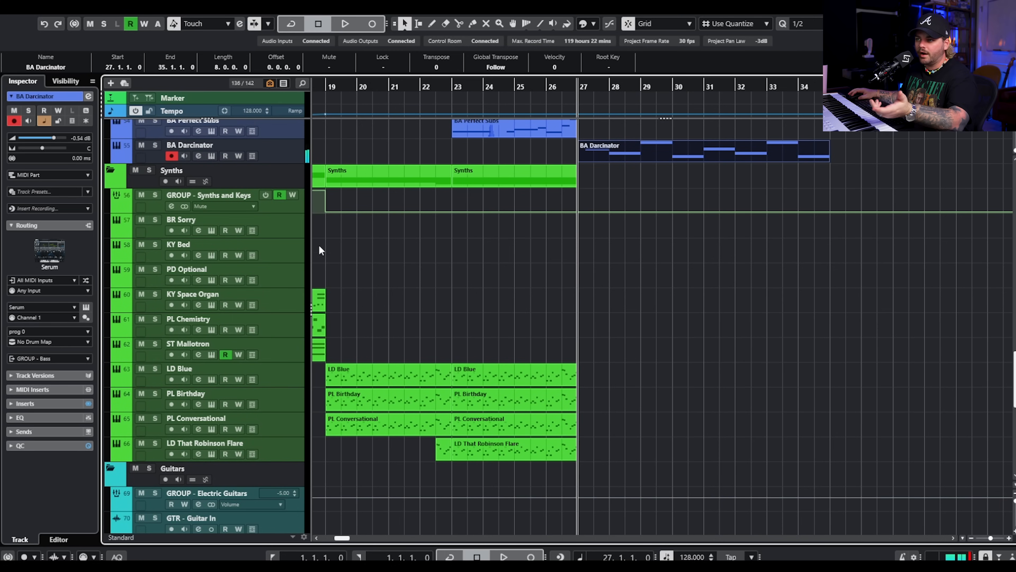
# Select the BR Sorry track and its synth part spanning bars 3 to 11 in the intro.
pyautogui.click(281, 231)
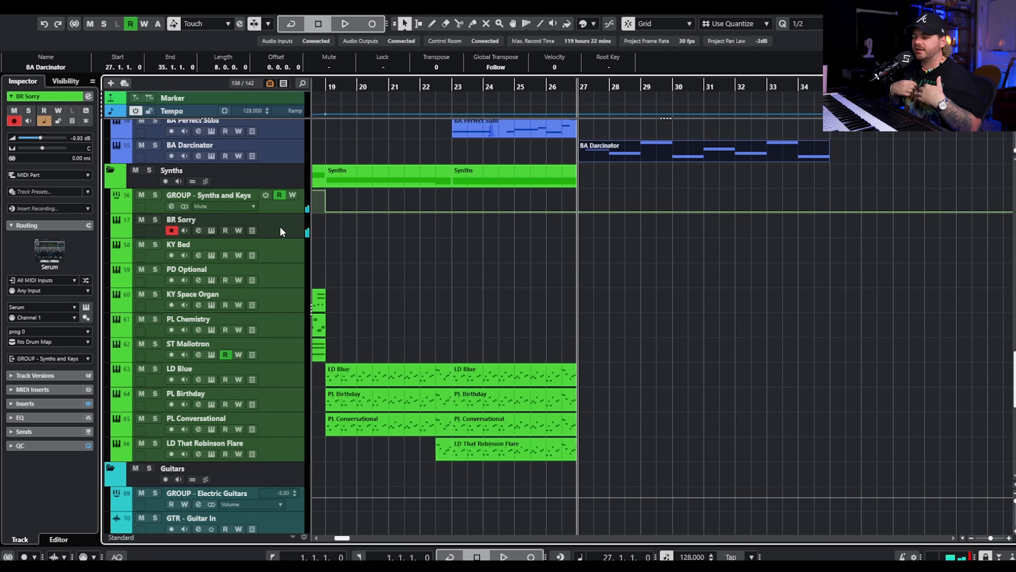
pyautogui.hscroll(-7, 353, 250)
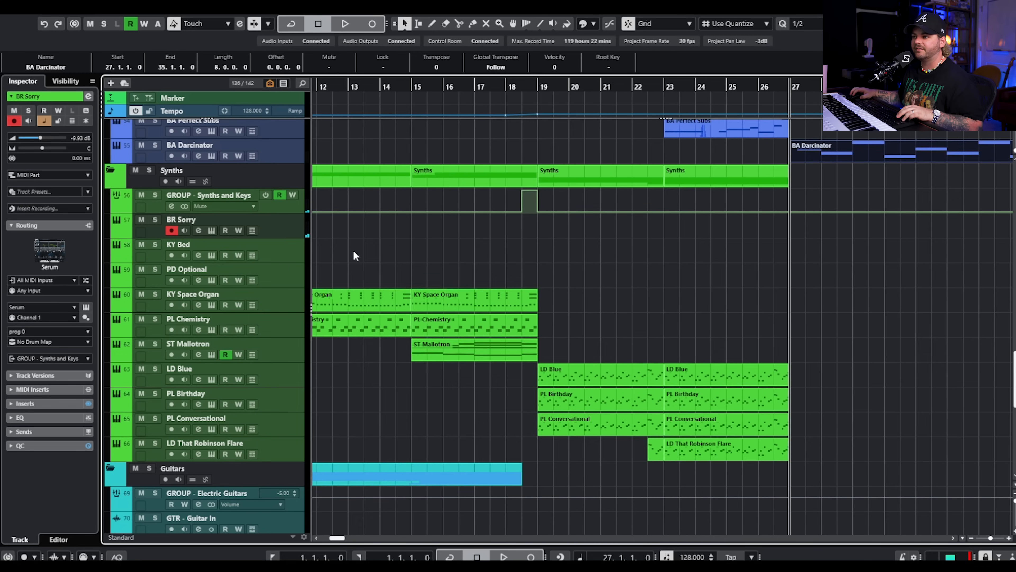
pyautogui.scroll(-3, 416, 245)
pyautogui.moveTo(471, 228); pyautogui.dragTo(345, 226)
pyautogui.hscroll(3, 624, 260)
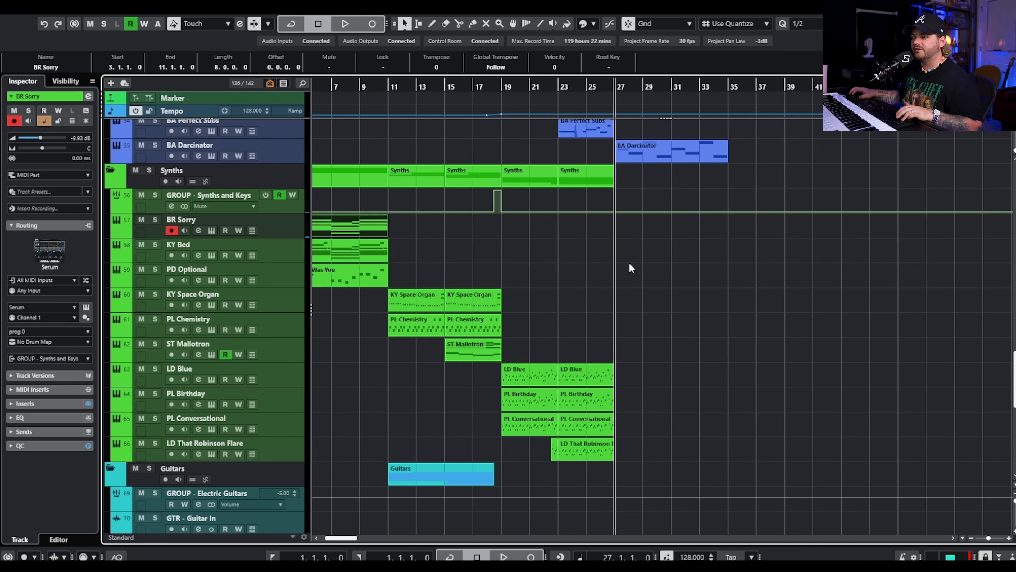
# Solo the KY Yes Or No track, audition its Serum sound at bar 27, and close the instrument.
pyautogui.scroll(4, 630, 262)
pyautogui.hscroll(2, 642, 258)
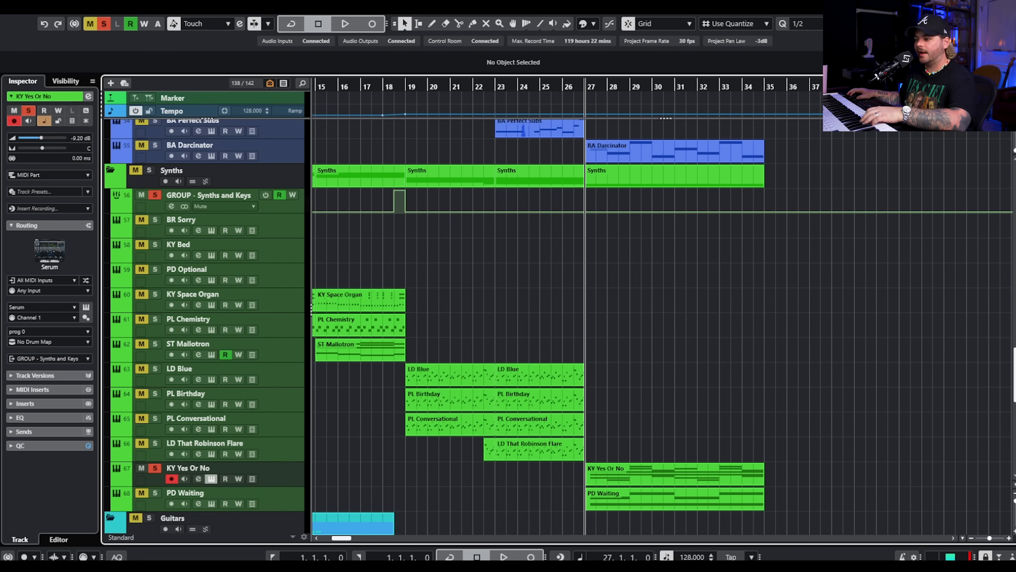
pyautogui.moveTo(1012, 98); pyautogui.dragTo(405, 74)
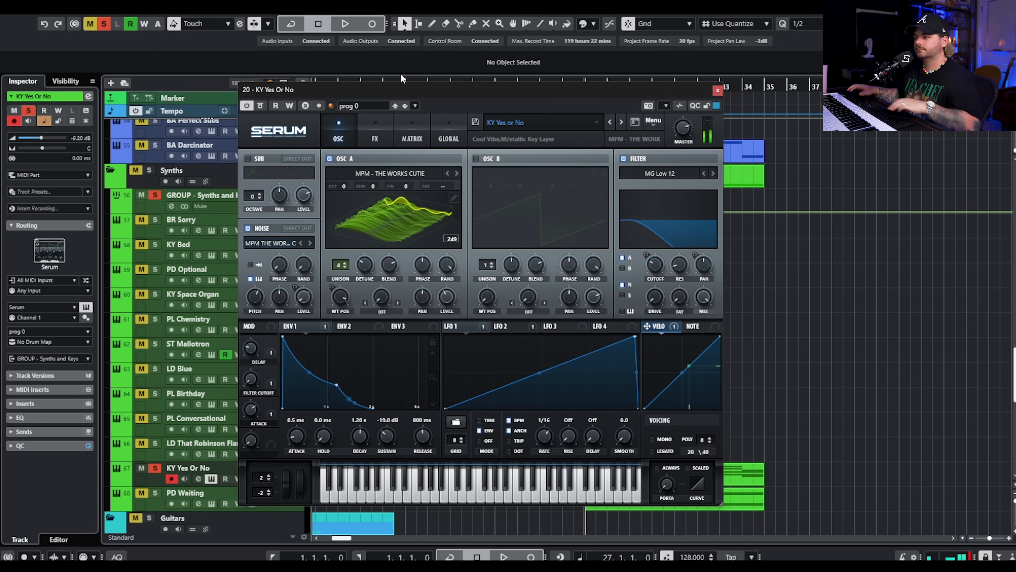
pyautogui.click(718, 92)
pyautogui.scroll(3, 600, 430)
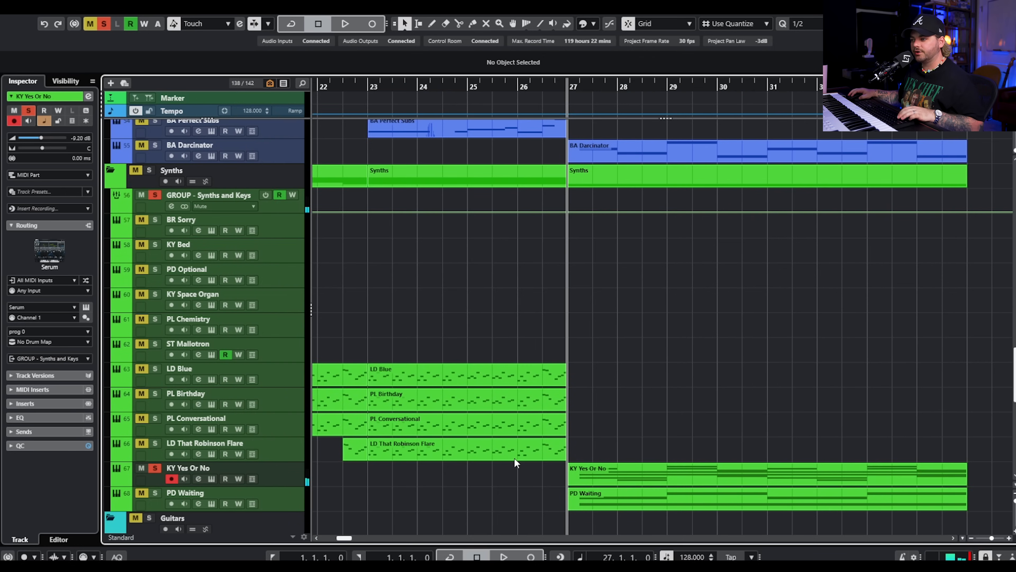
# Play the soloed KY Yes Or No part from bar 27, examine its chords in the key editor, and close the editor.
pyautogui.click(604, 499)
pyautogui.press('space')
pyautogui.doubleClick(603, 481)
pyautogui.scroll(-3, 261, 312)
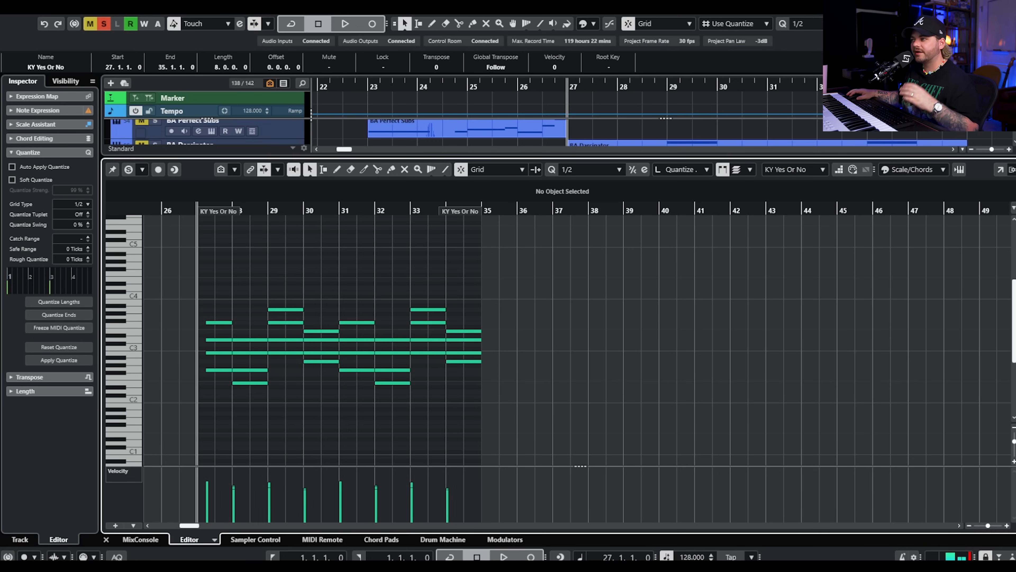
pyautogui.press('space')
pyautogui.hotkey('ctrl', 'e')
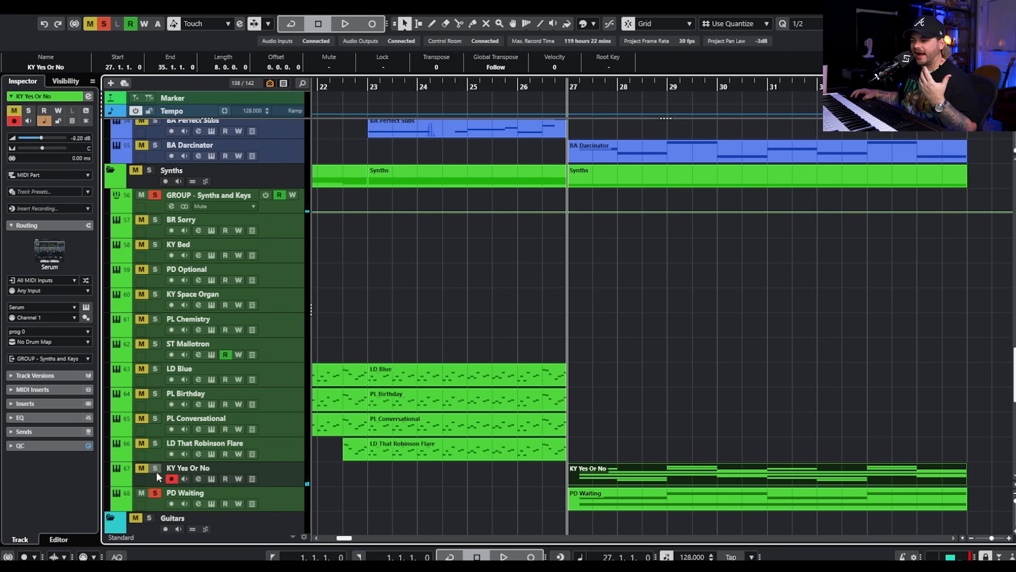
# Select the PD Waiting pad, audition its Serum sound, and close the instrument while playing its part from bar 27.
pyautogui.click(274, 497)
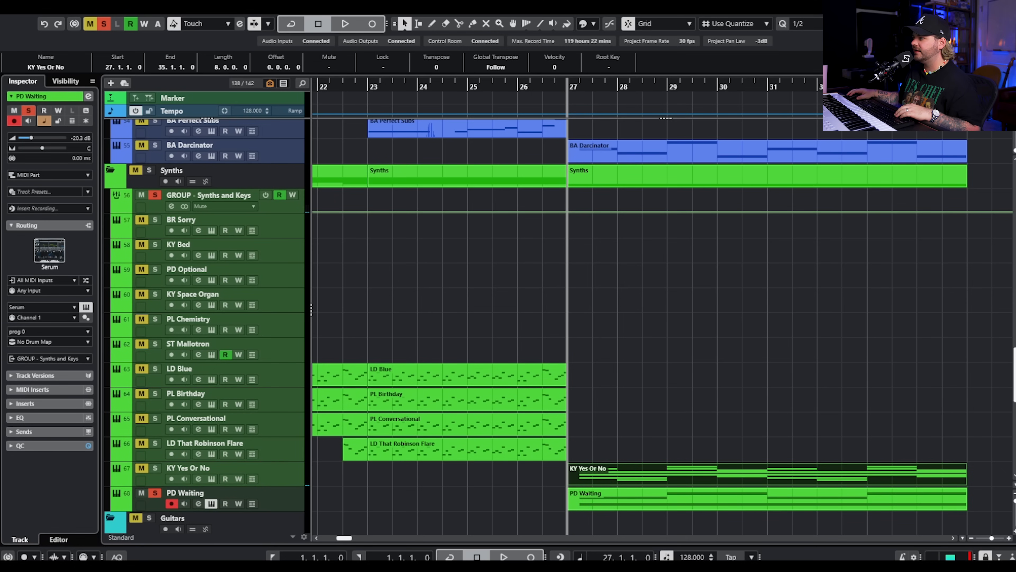
pyautogui.click(212, 503)
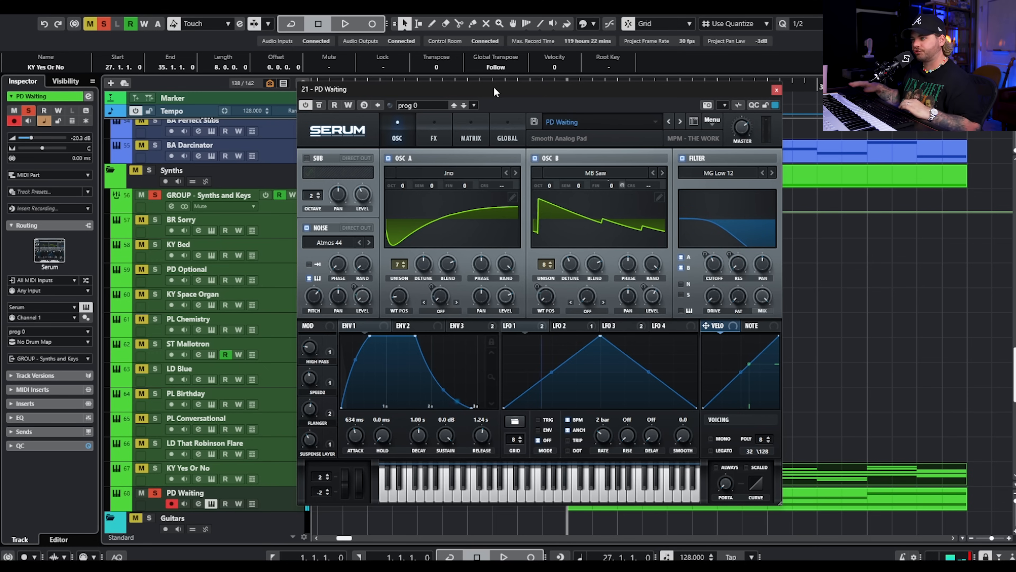
pyautogui.click(619, 76)
pyautogui.press('space')
pyautogui.click(776, 90)
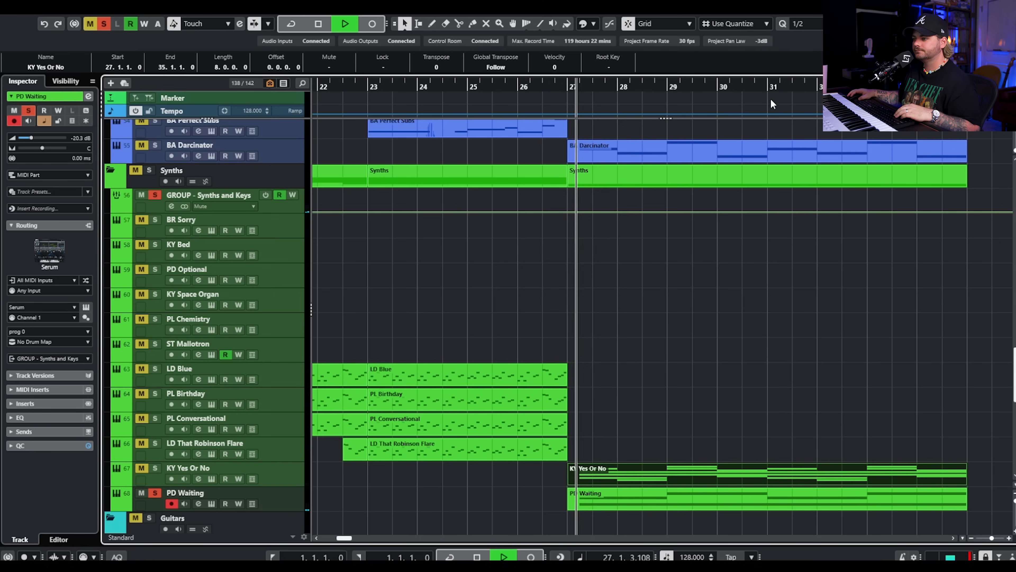
# Add KY Yes Or No to the soloed PD Waiting pad, play both past bar 31, and stop playback.
pyautogui.click(155, 469)
pyautogui.scroll(-3, 524, 398)
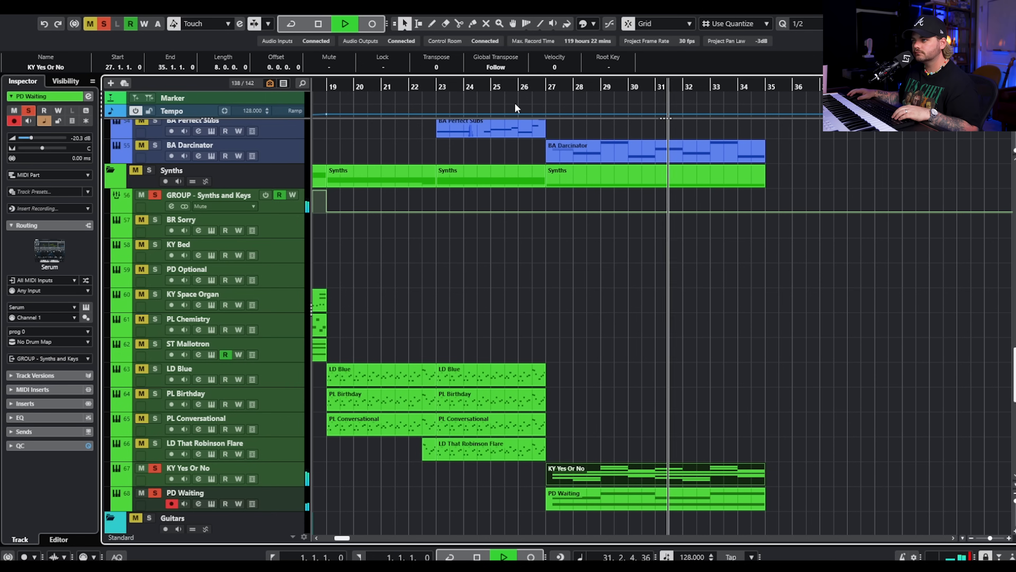
pyautogui.press('space')
# Turn off all solos, play the full mix from bar 27 to the end of the section, and stop playback.
pyautogui.click(104, 24)
pyautogui.press('g')
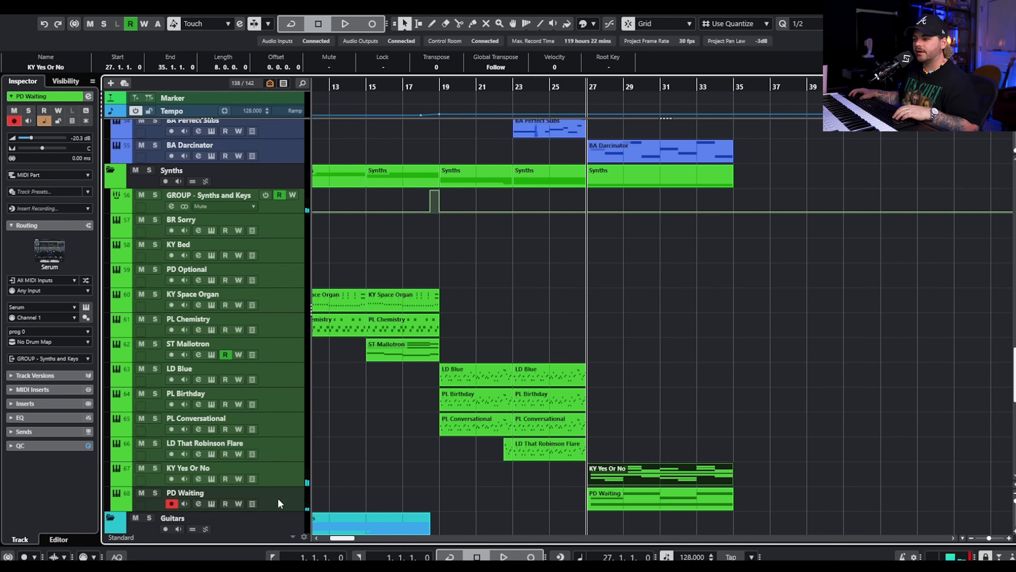
pyautogui.press('space')
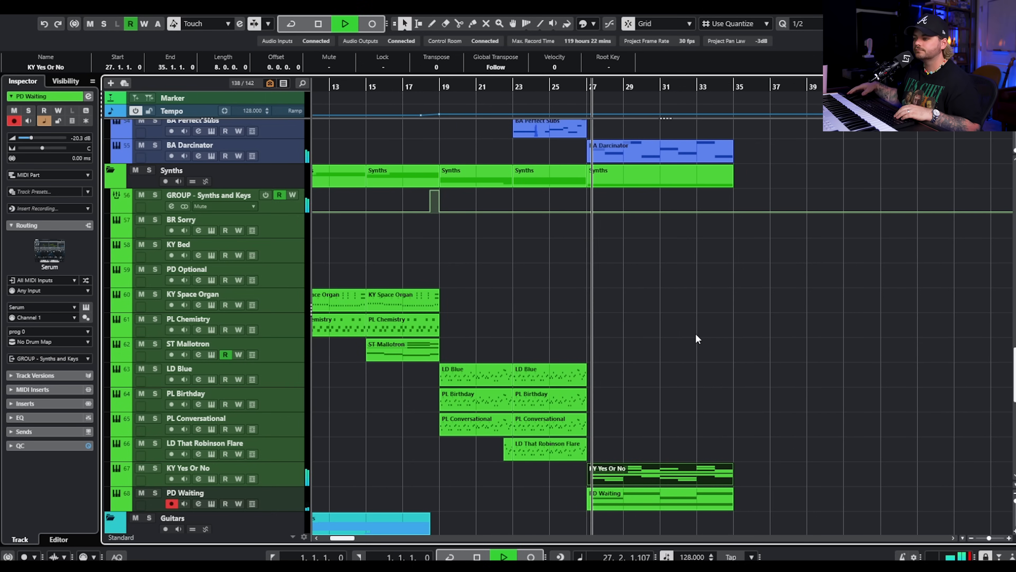
pyautogui.scroll(-3, 719, 335)
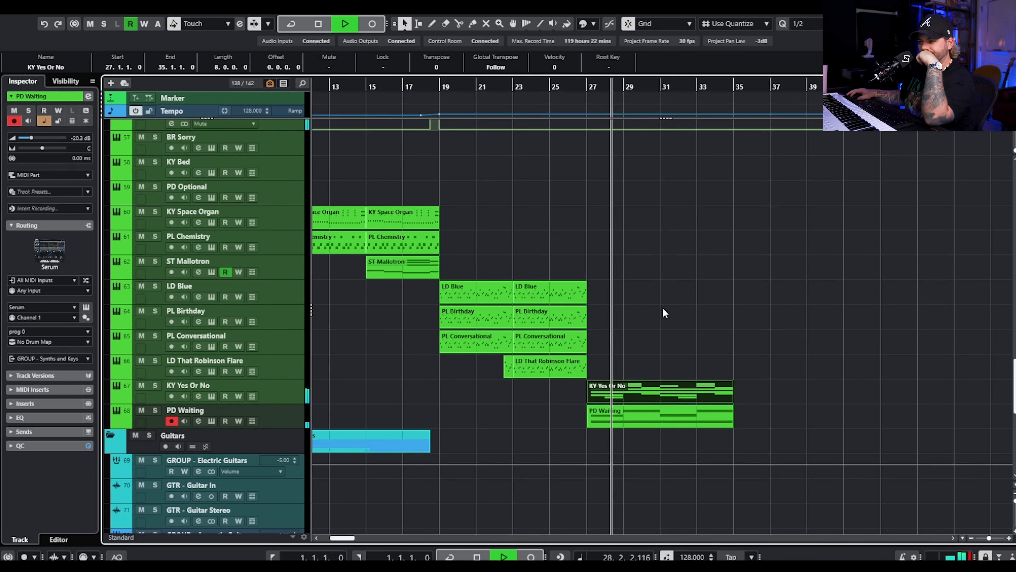
pyautogui.scroll(-3, 662, 292)
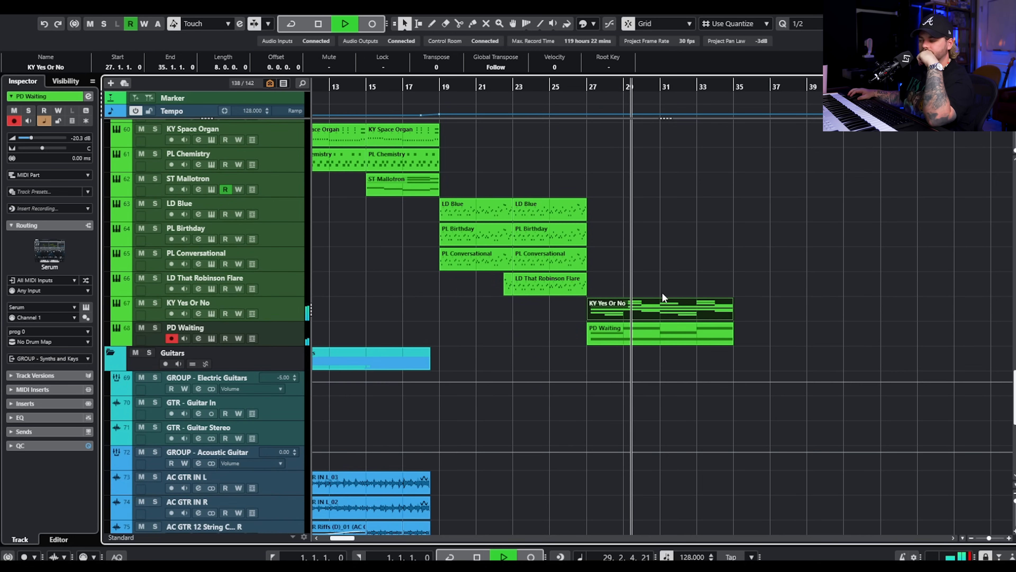
pyautogui.scroll(-3, 680, 291)
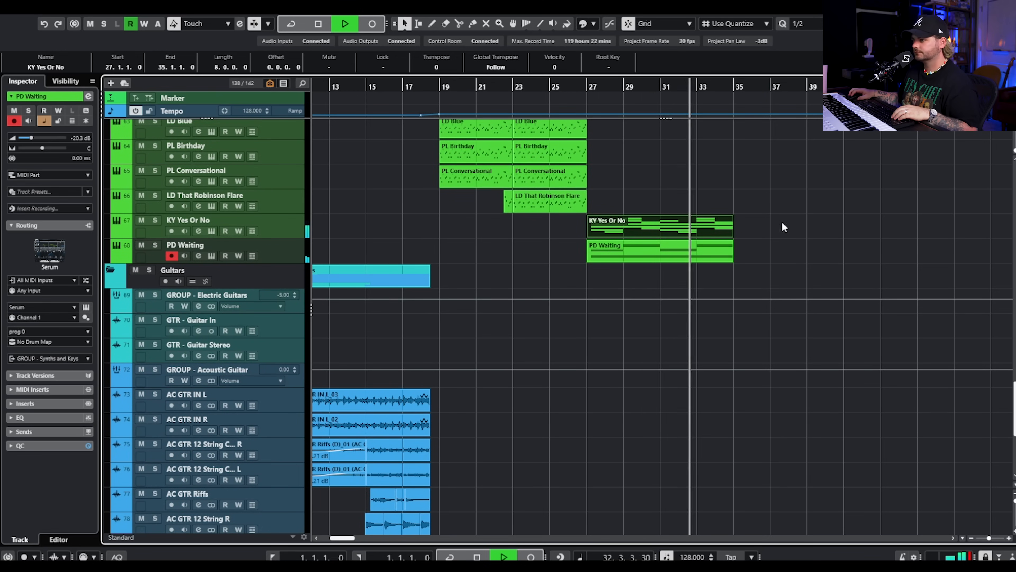
pyautogui.scroll(20, 818, 235)
pyautogui.scroll(15, 818, 230)
pyautogui.hscroll(-6, 780, 222)
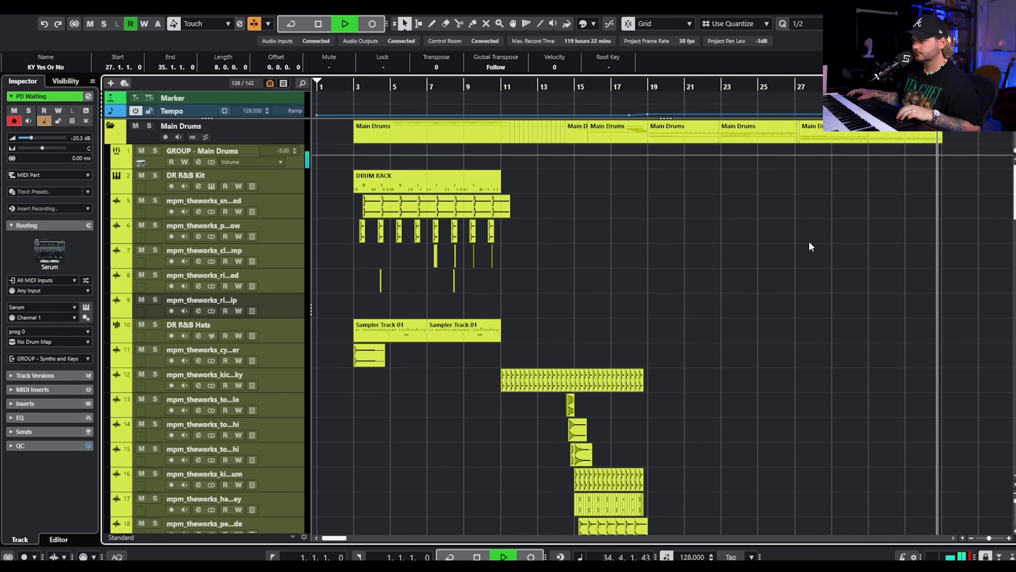
pyautogui.press('space')
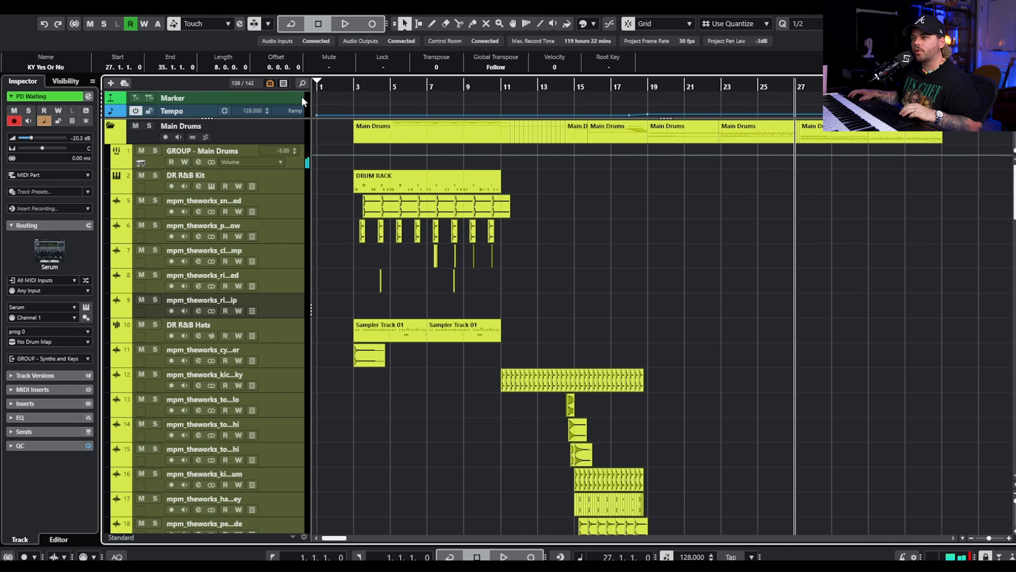
# Examine the marked song sections and their clips from the main drums down through the basses, synths and guitars.
pyautogui.click(291, 101)
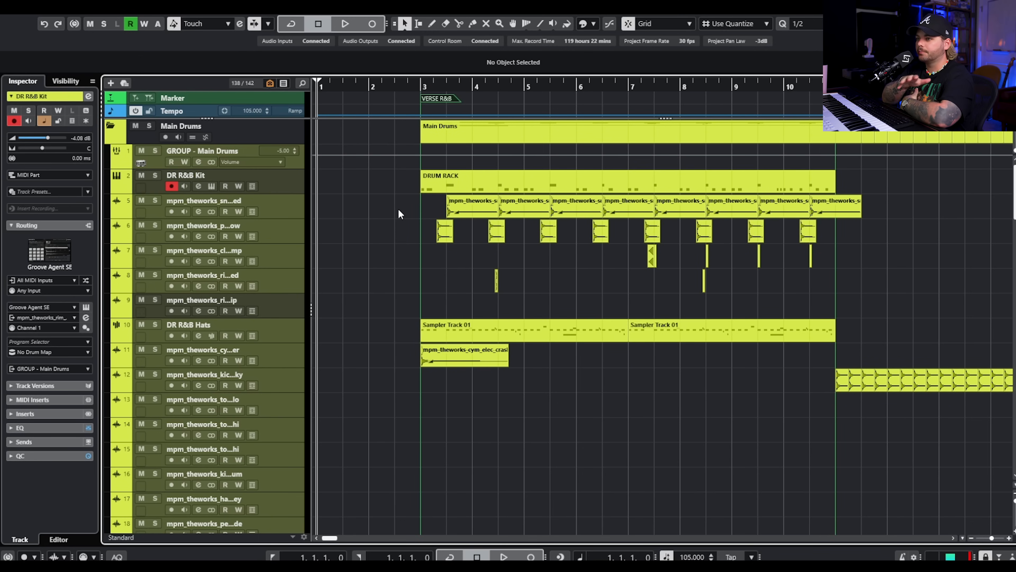
pyautogui.press('g')
pyautogui.press('g')
pyautogui.press('g')
pyautogui.press('g')
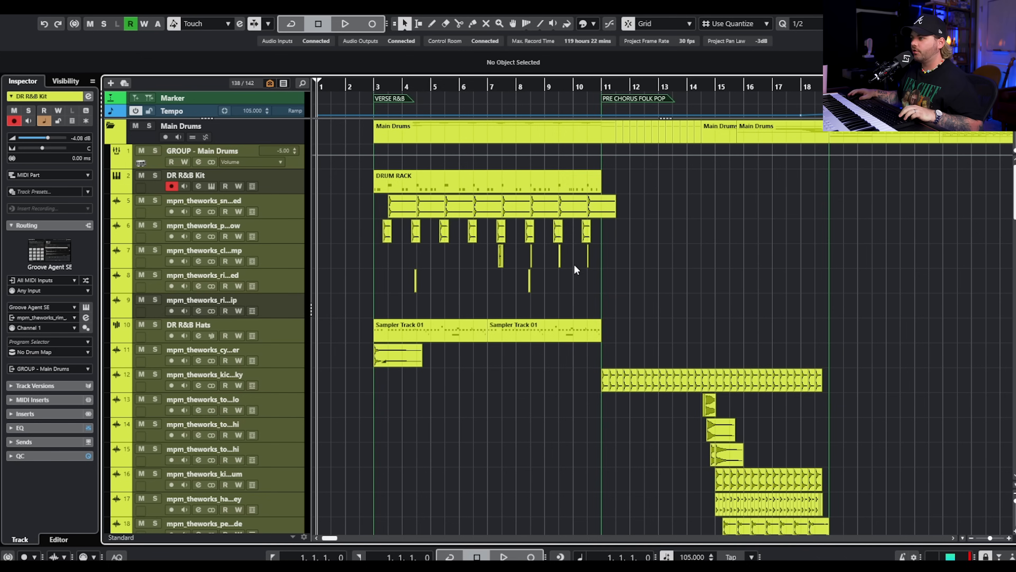
pyautogui.scroll(-15, 604, 247)
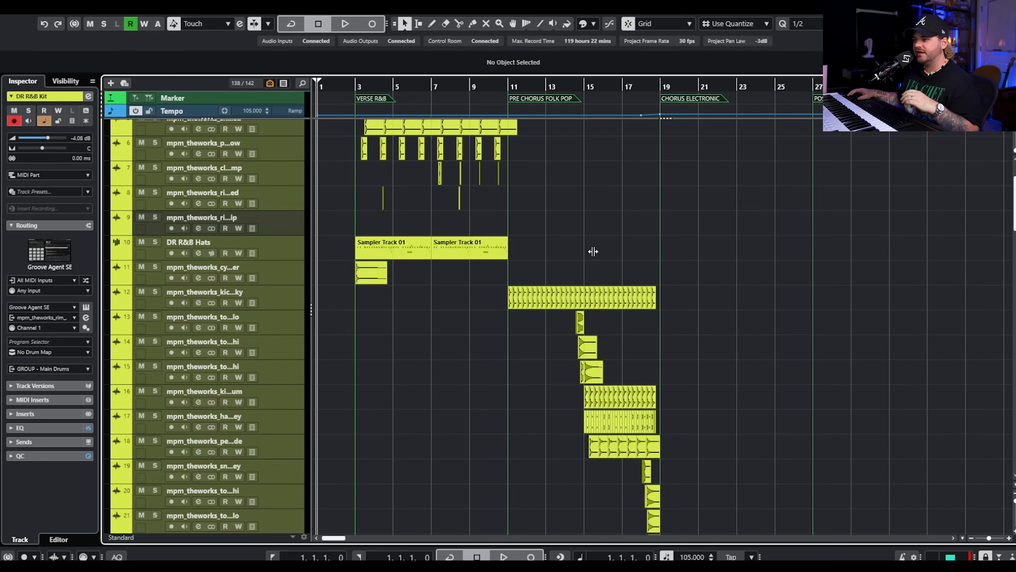
pyautogui.scroll(-8, 585, 246)
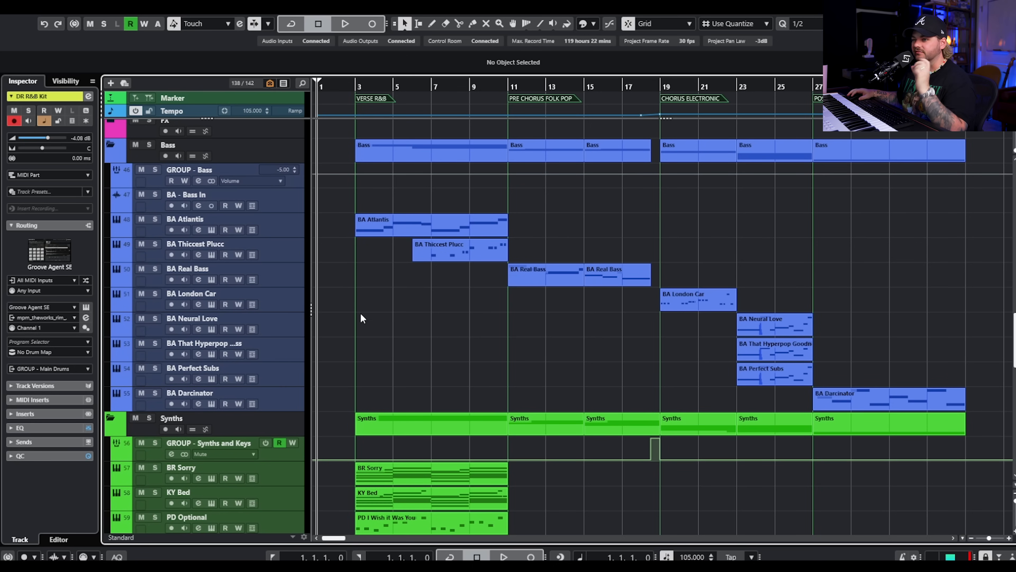
pyautogui.scroll(-12, 434, 279)
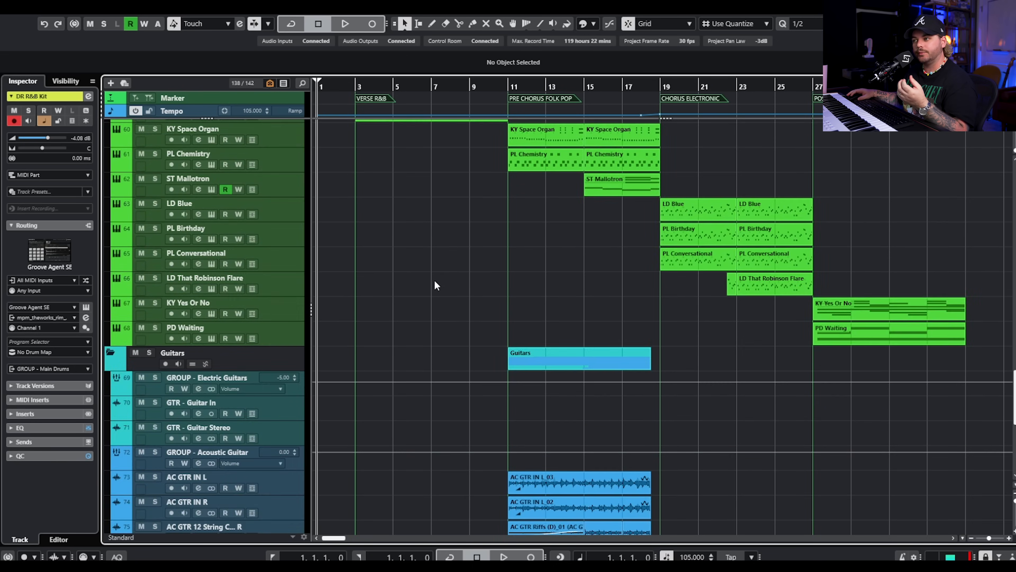
# Select all the acoustic guitar clips in the Pre Chorus Folk Pop section.
pyautogui.moveTo(695, 230); pyautogui.dragTo(315, 372)
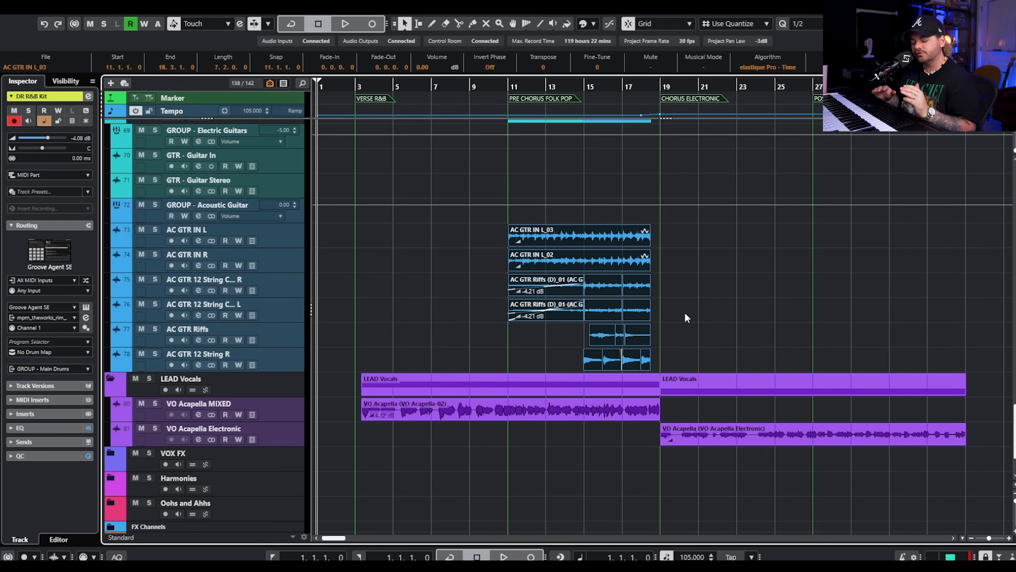
pyautogui.moveTo(683, 238); pyautogui.dragTo(400, 316)
pyautogui.moveTo(421, 229); pyautogui.dragTo(691, 313)
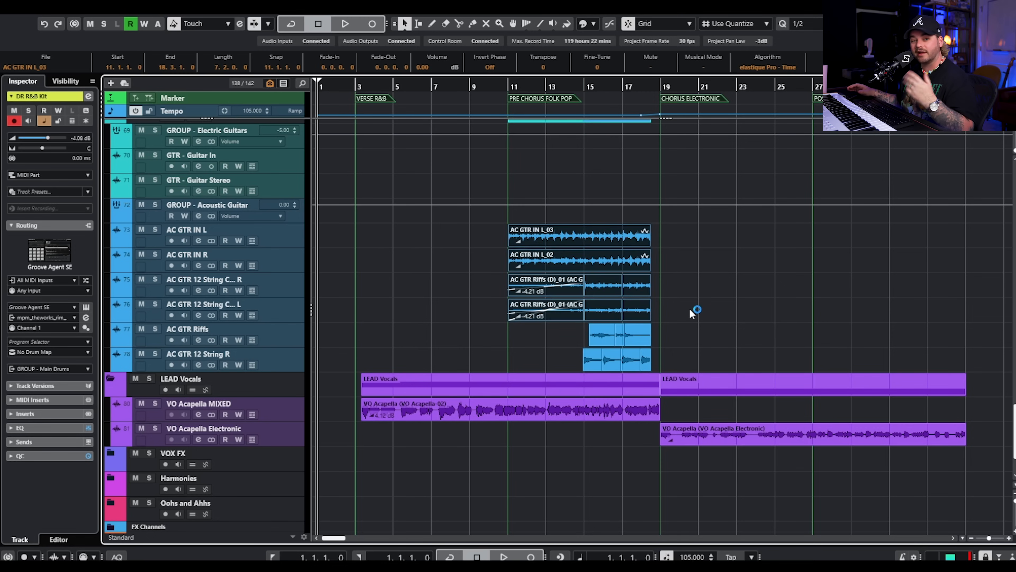
pyautogui.moveTo(702, 232); pyautogui.dragTo(475, 362)
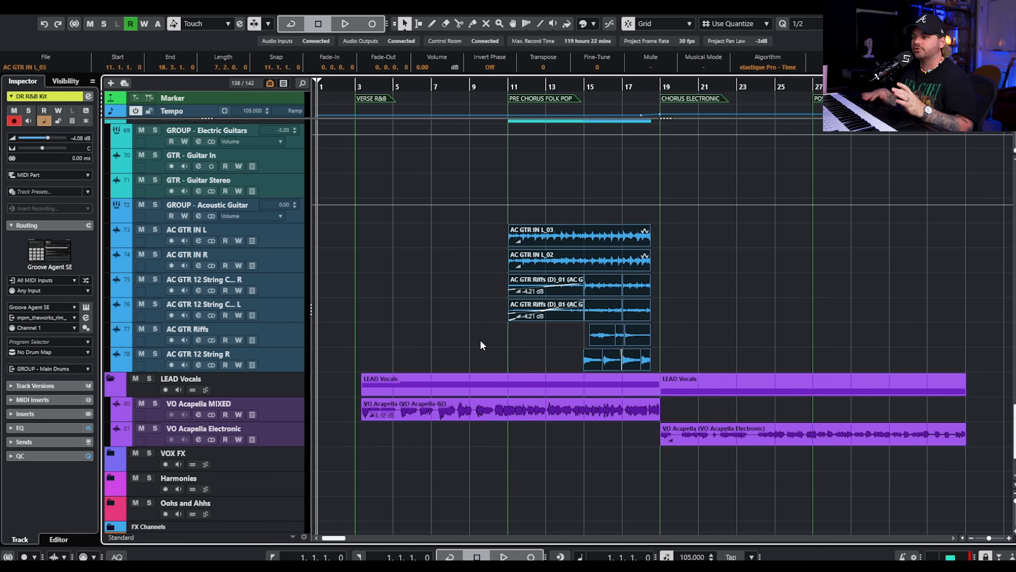
pyautogui.moveTo(449, 222); pyautogui.dragTo(683, 361)
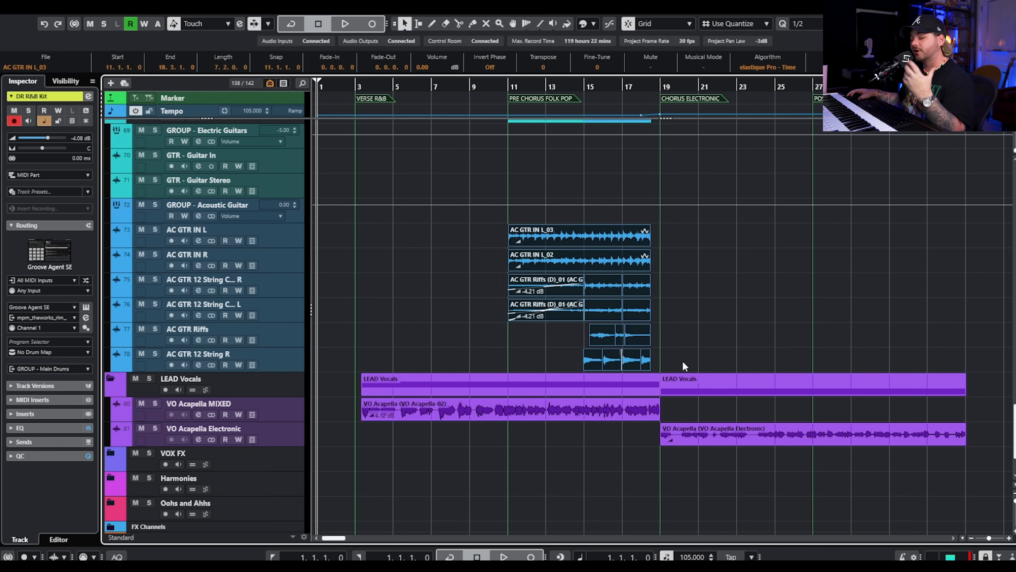
pyautogui.click(687, 278)
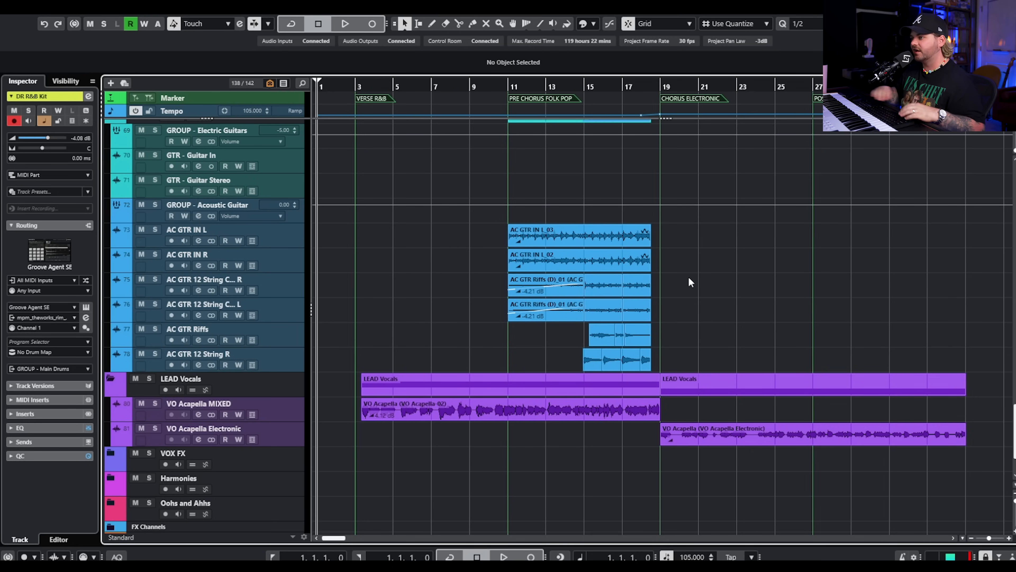
pyautogui.moveTo(701, 223); pyautogui.dragTo(350, 361)
pyautogui.press('h')
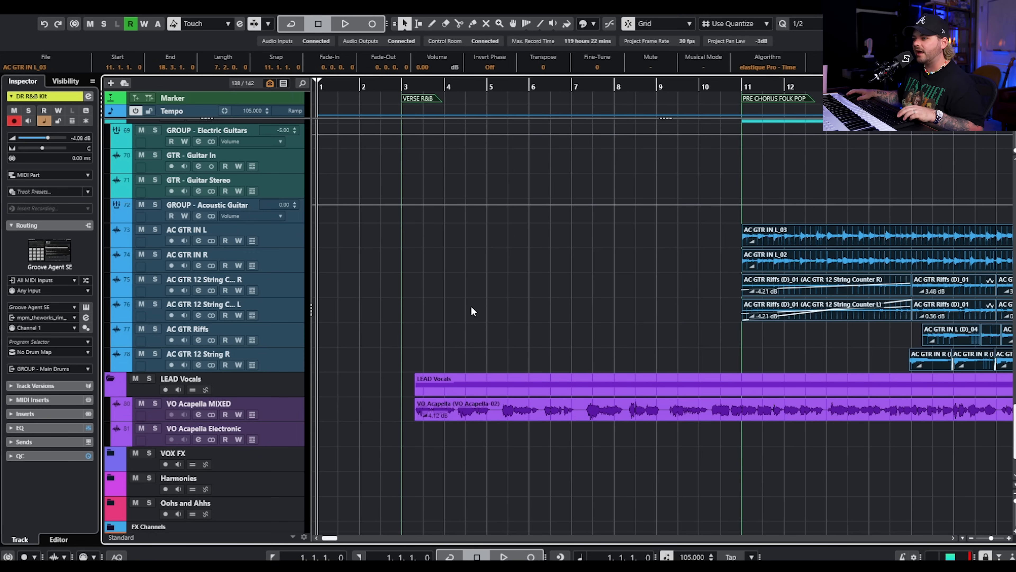
pyautogui.press('g')
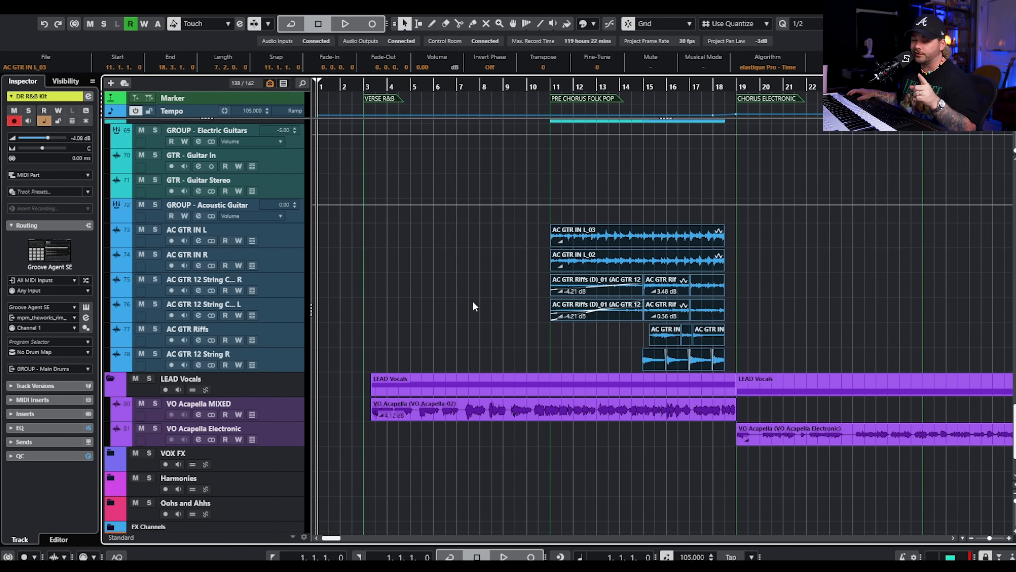
# Play the full arrangement from bar 3, the start of the Verse R&B section.
pyautogui.click(361, 85)
pyautogui.scroll(13, 423, 289)
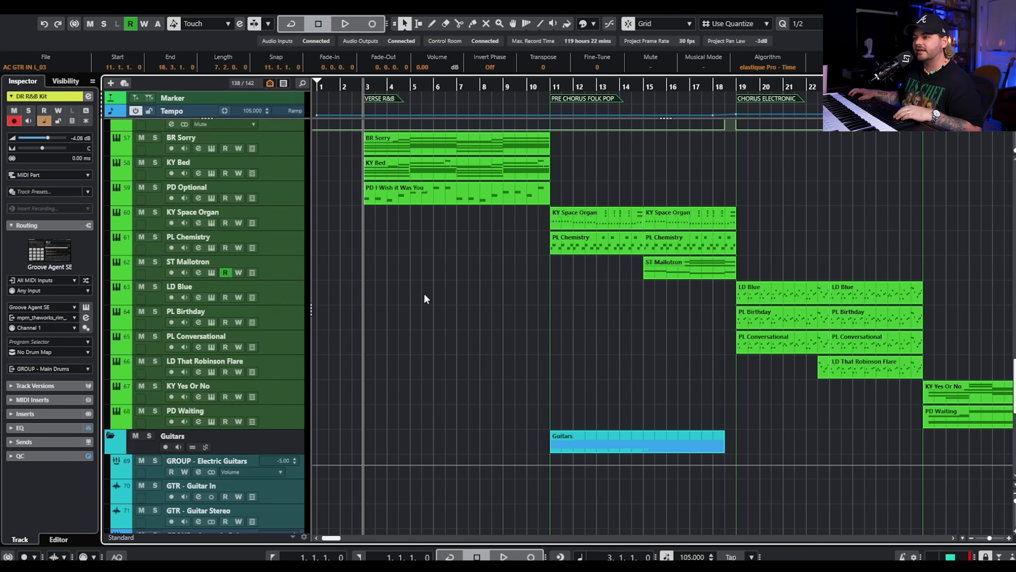
pyautogui.scroll(15, 426, 282)
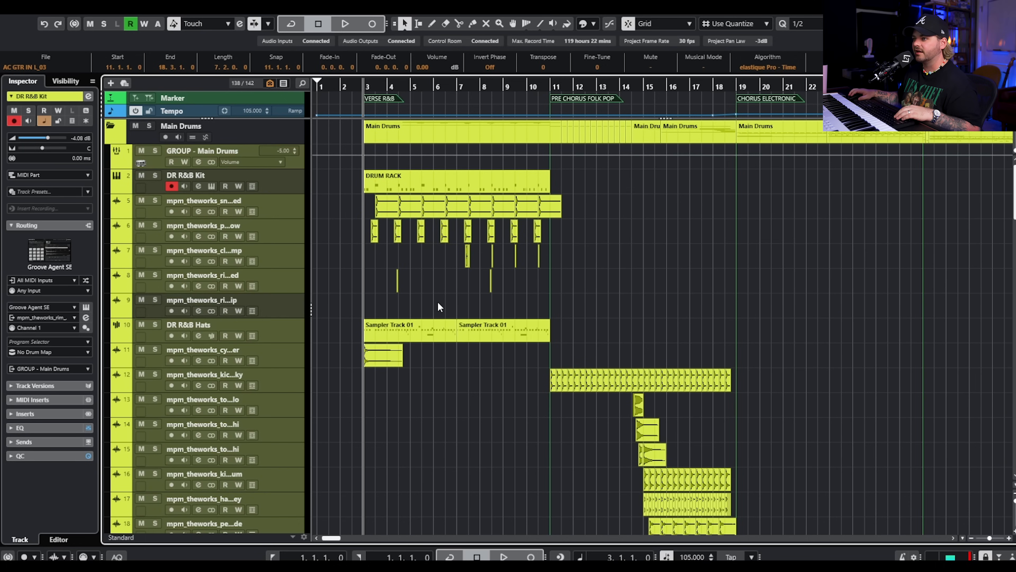
pyautogui.press('space')
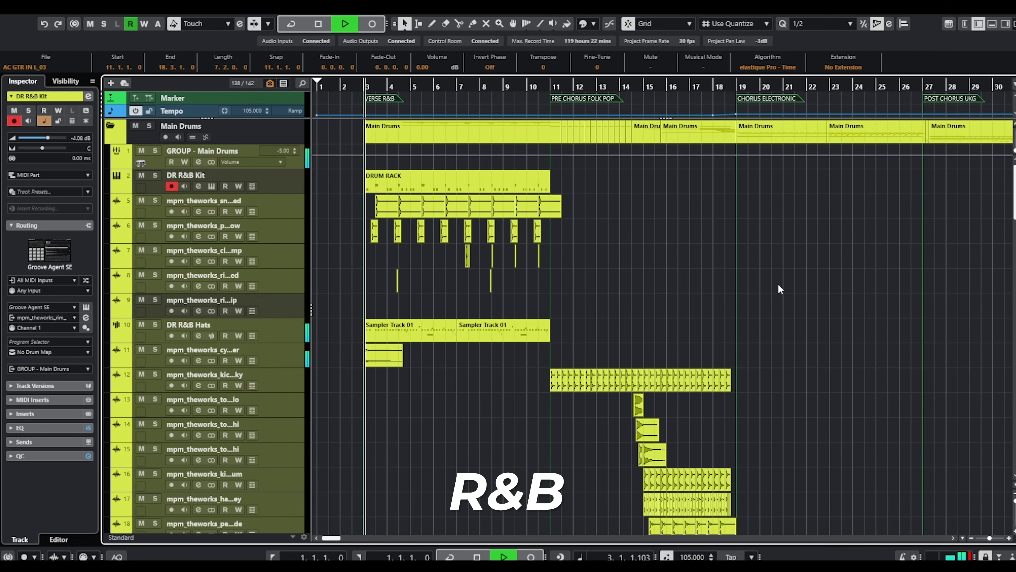
pyautogui.press('g')
pyautogui.press('g')
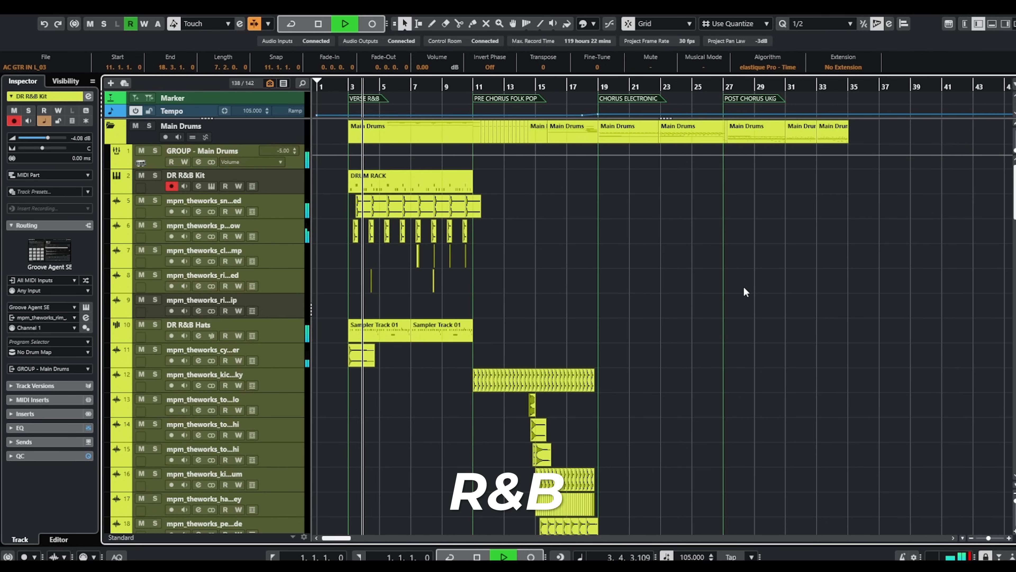
# Follow the playing verse and folk pop pre-chorus through the bass, synth, acoustic guitar and lead vocal tracks.
pyautogui.scroll(-15, 743, 285)
pyautogui.scroll(-8, 793, 280)
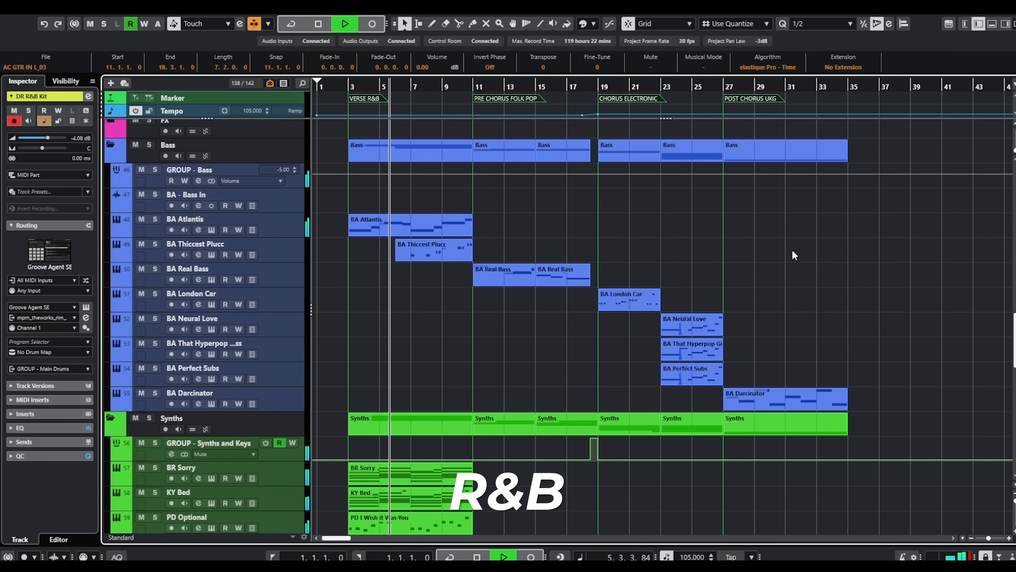
pyautogui.scroll(-3, 794, 245)
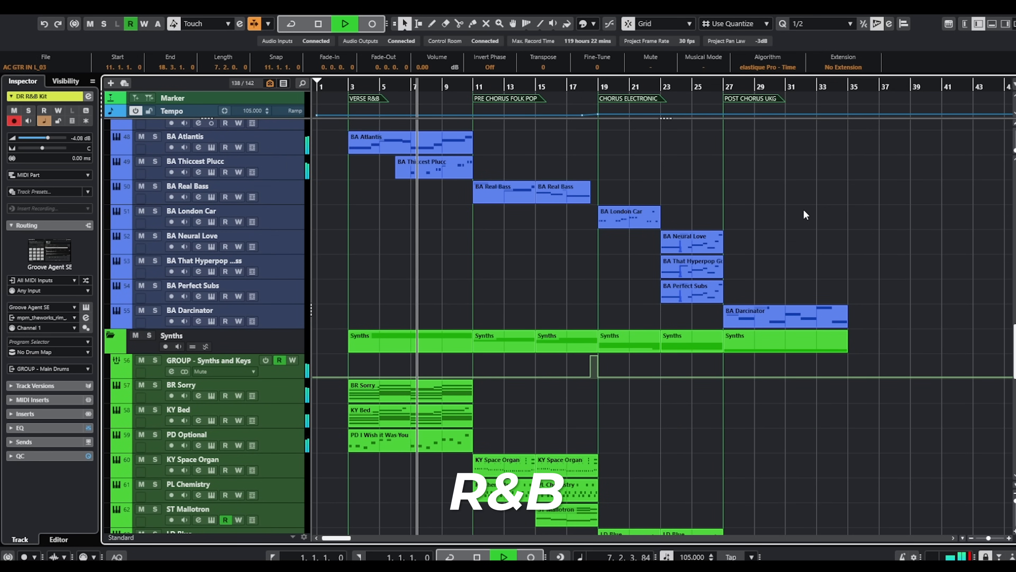
pyautogui.scroll(-3, 803, 211)
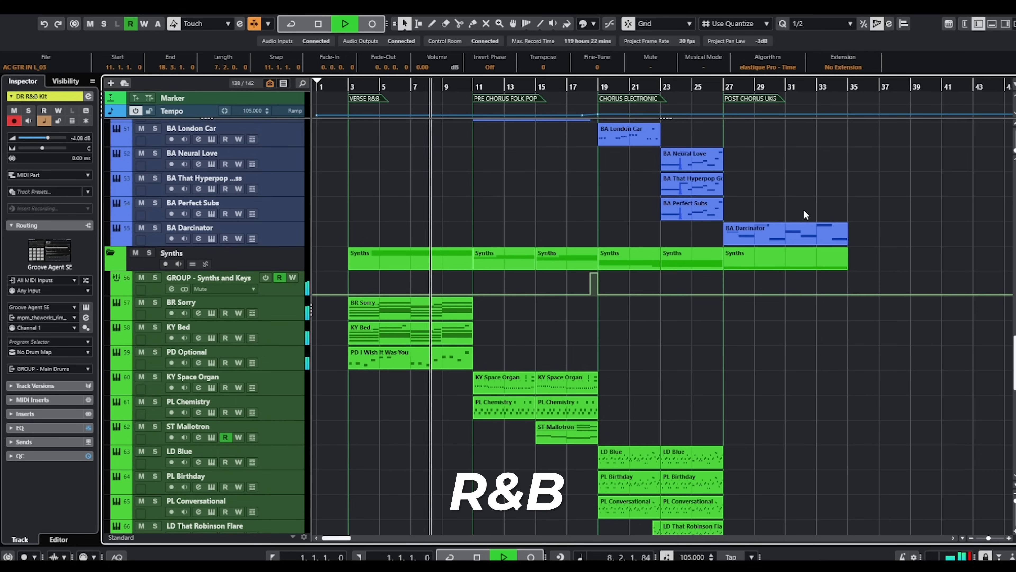
pyautogui.scroll(-3, 803, 209)
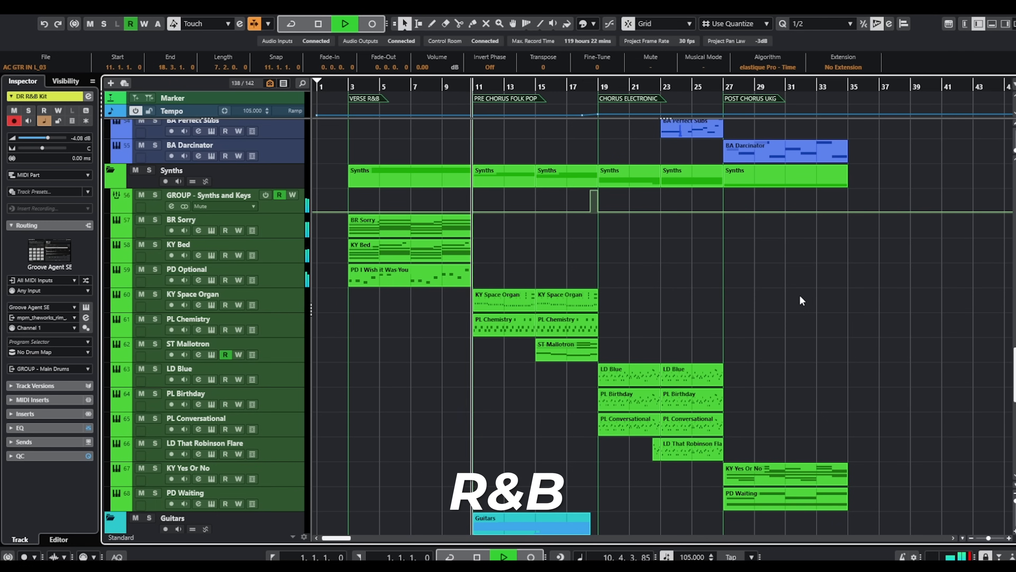
pyautogui.scroll(-3, 792, 297)
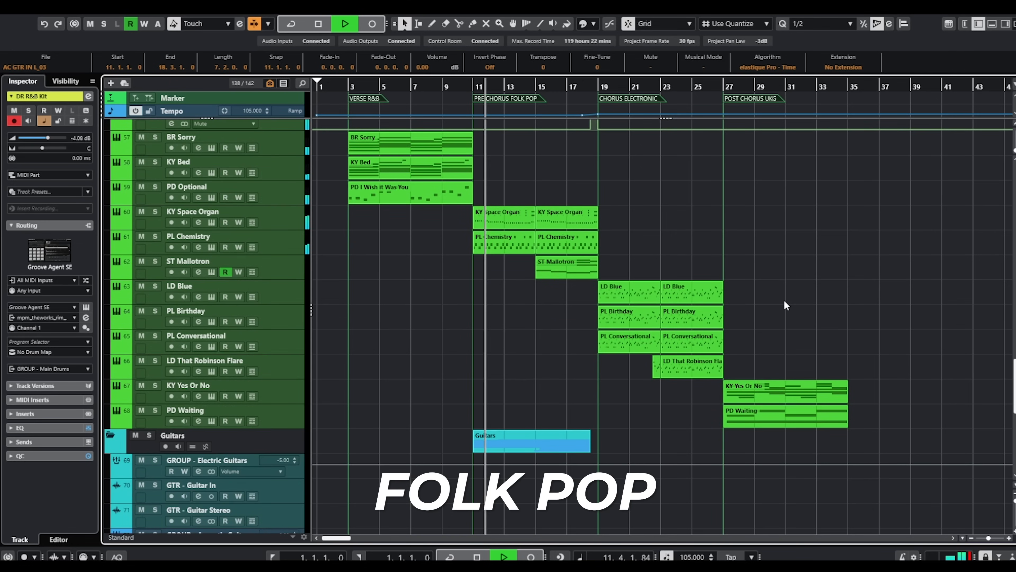
pyautogui.scroll(-3, 742, 297)
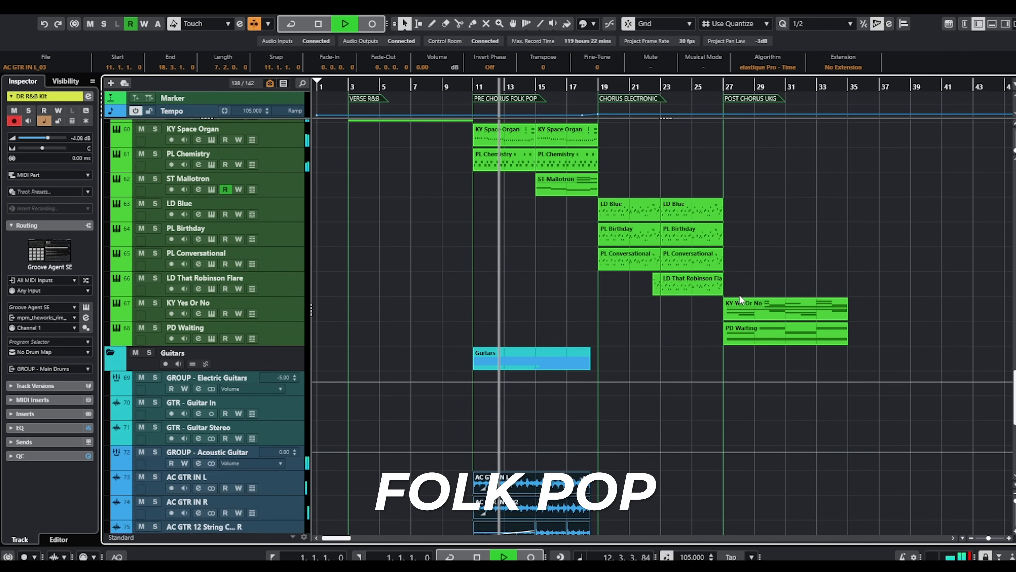
pyautogui.scroll(-7, 744, 308)
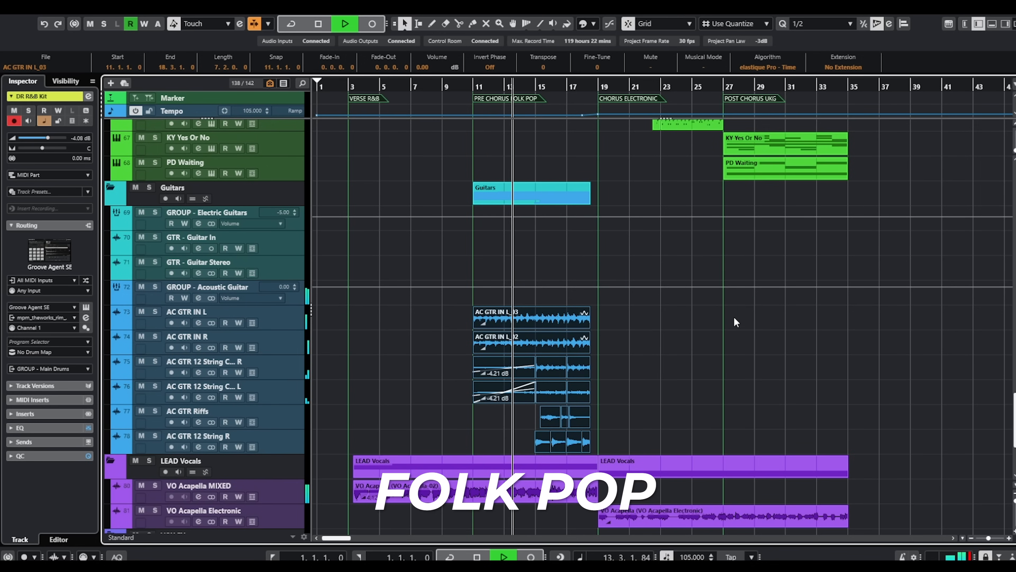
pyautogui.scroll(-3, 734, 310)
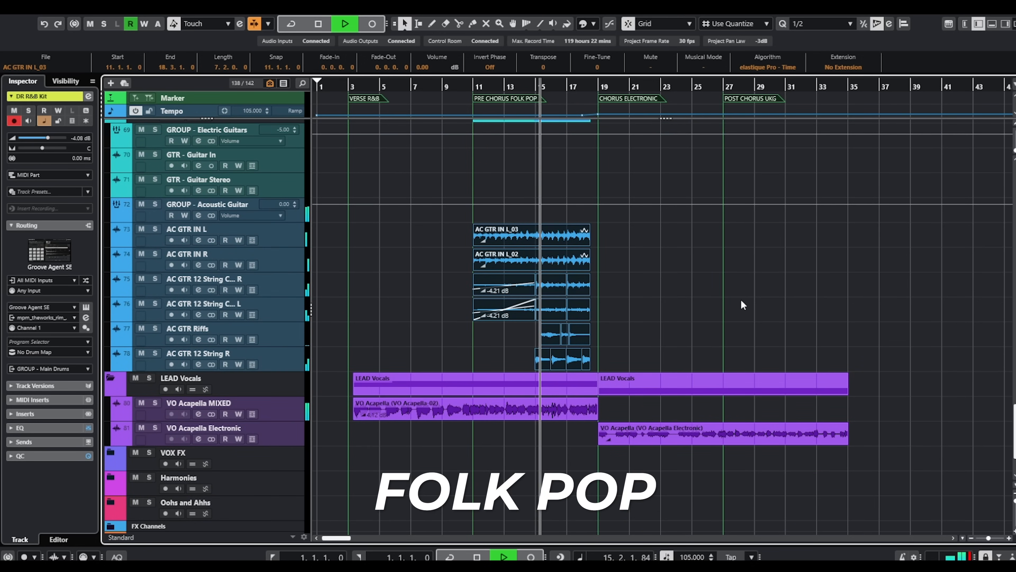
pyautogui.scroll(-3, 736, 304)
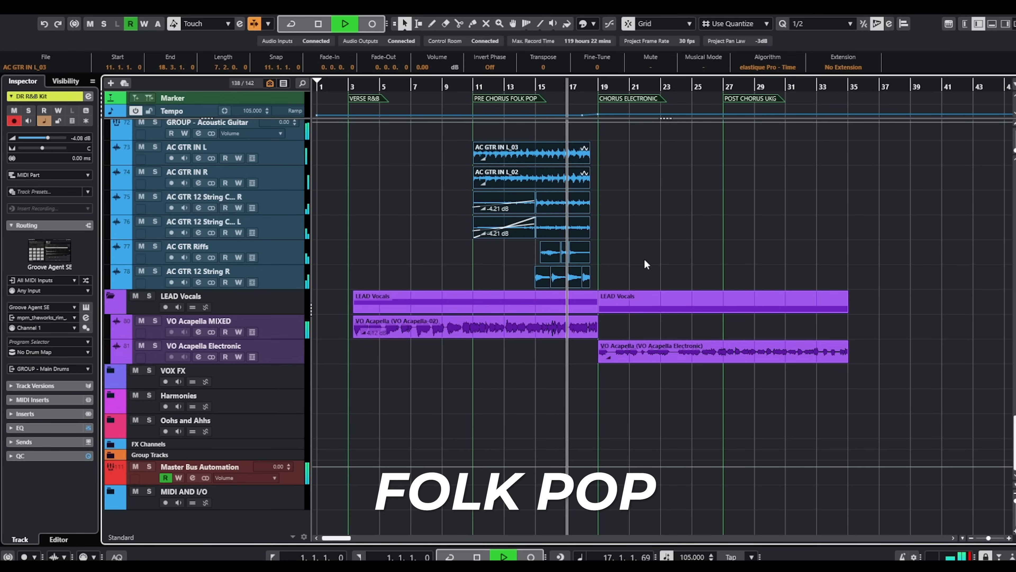
# Follow the playback from the end of the folk pop pre-chorus into the Chorus Electronic section, examining its drum, hat and crash clips.
pyautogui.scroll(15, 705, 245)
pyautogui.scroll(20, 706, 246)
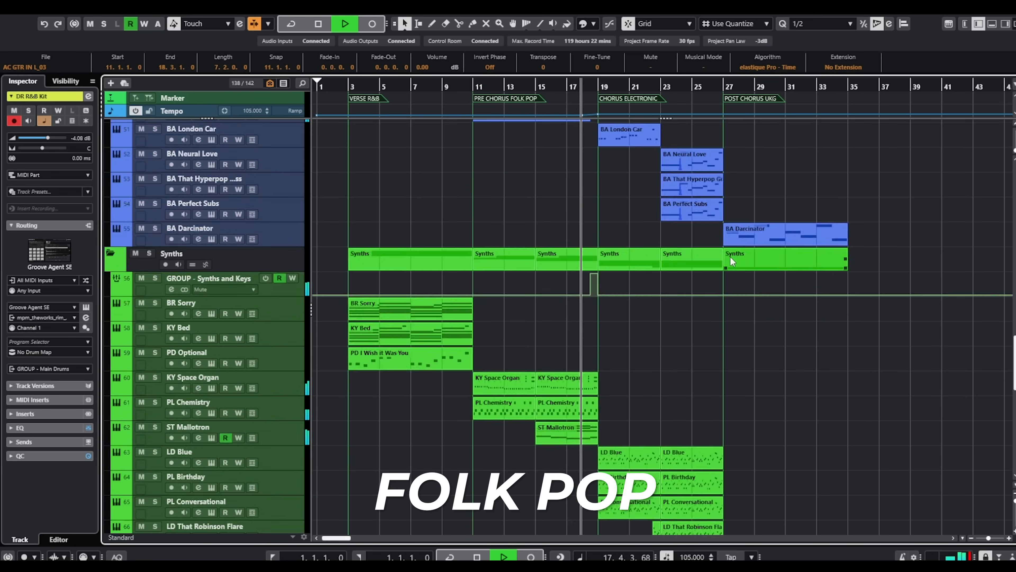
pyautogui.scroll(3, 655, 413)
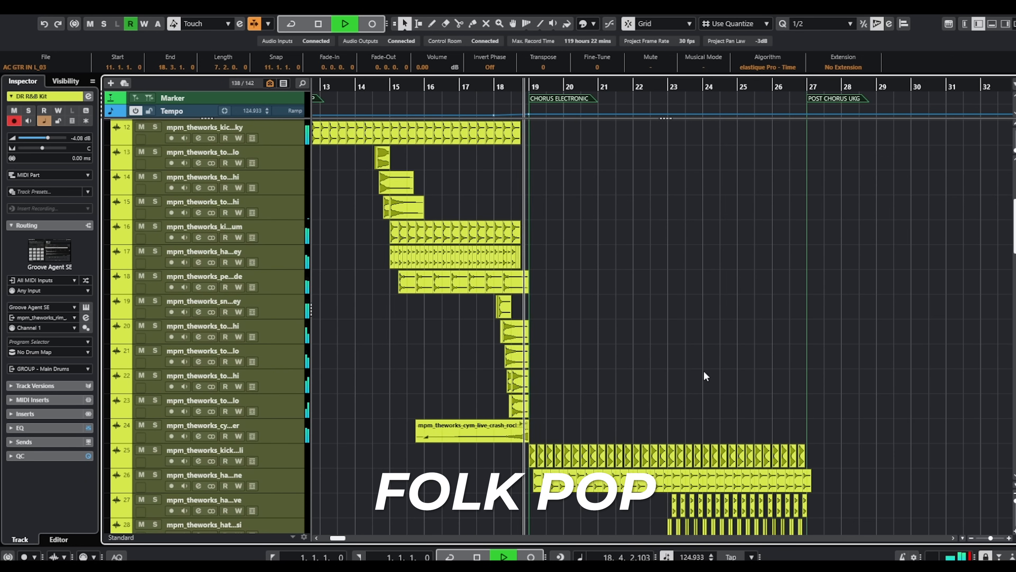
pyautogui.scroll(-10, 812, 288)
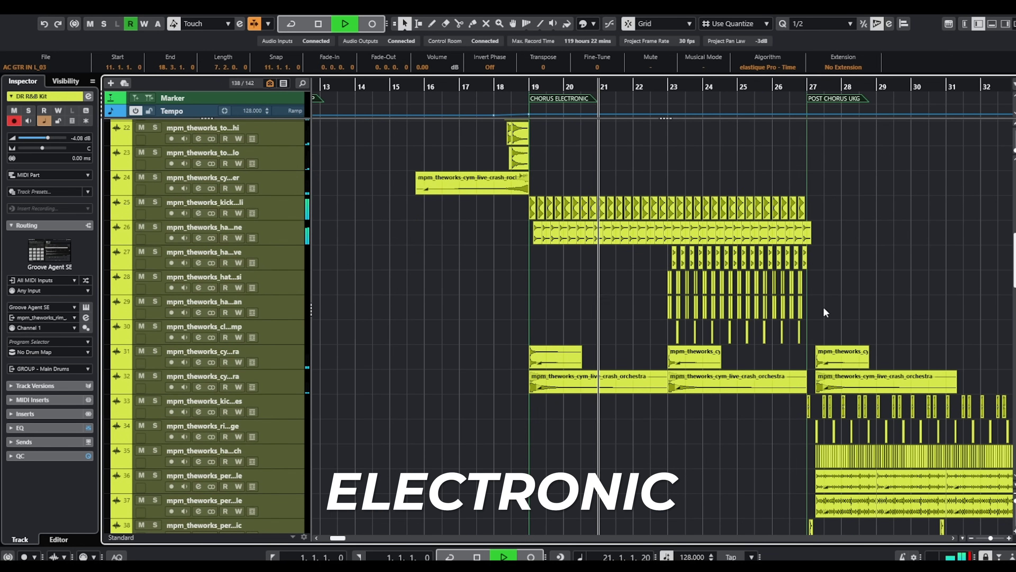
pyautogui.hscroll(2, 824, 312)
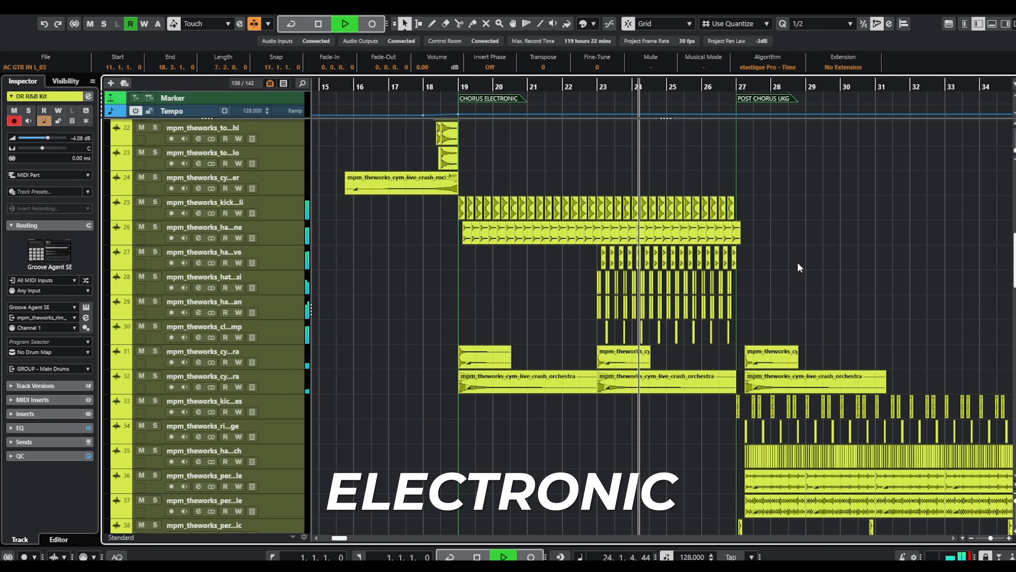
pyautogui.hscroll(1, 784, 252)
pyautogui.scroll(2, 724, 247)
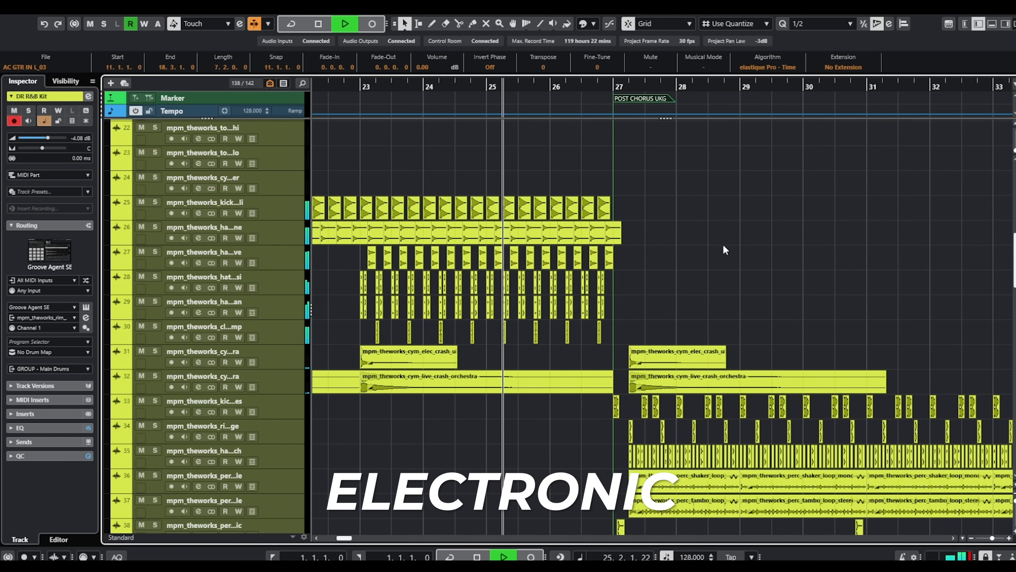
# Follow the playing Post Chorus UKG section through its drum and percussion clips, the Darcinator bass, the synths and the electronic lead vocal.
pyautogui.hscroll(1, 711, 263)
pyautogui.scroll(-3, 682, 252)
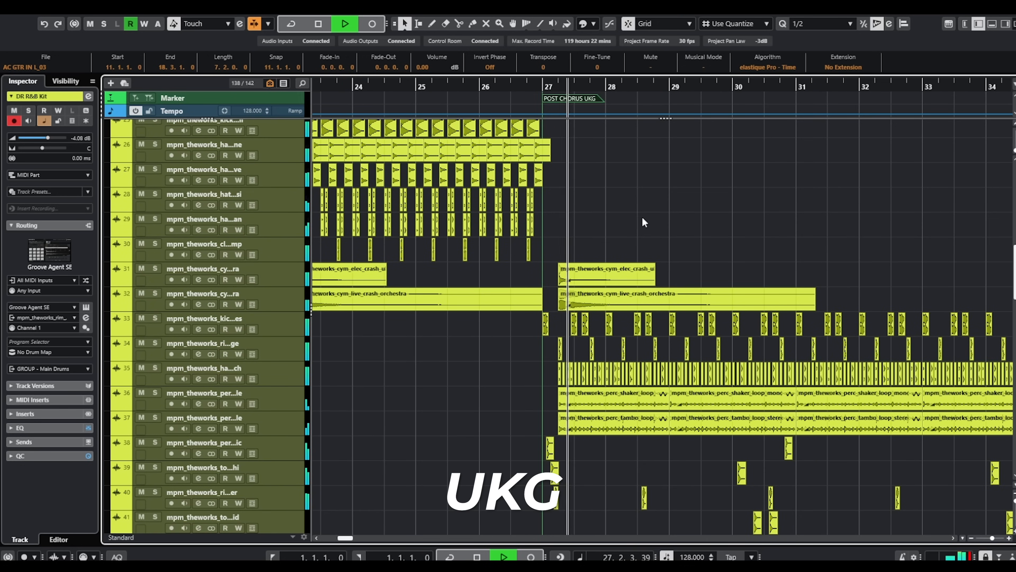
pyautogui.hscroll(1, 660, 196)
pyautogui.scroll(-10, 670, 170)
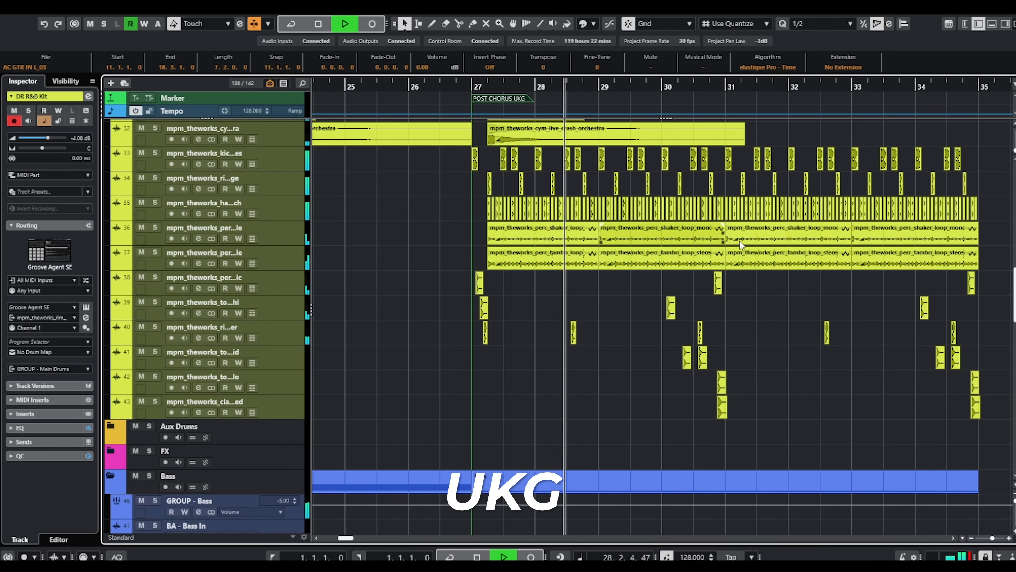
pyautogui.hscroll(1, 739, 241)
pyautogui.scroll(-10, 714, 296)
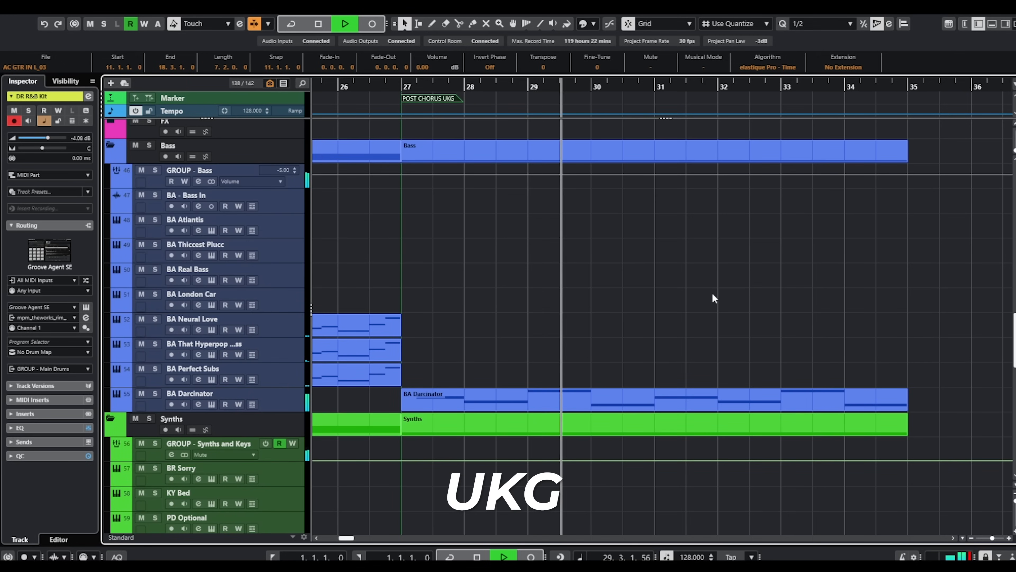
pyautogui.scroll(-3, 701, 282)
pyautogui.scroll(-3, 701, 296)
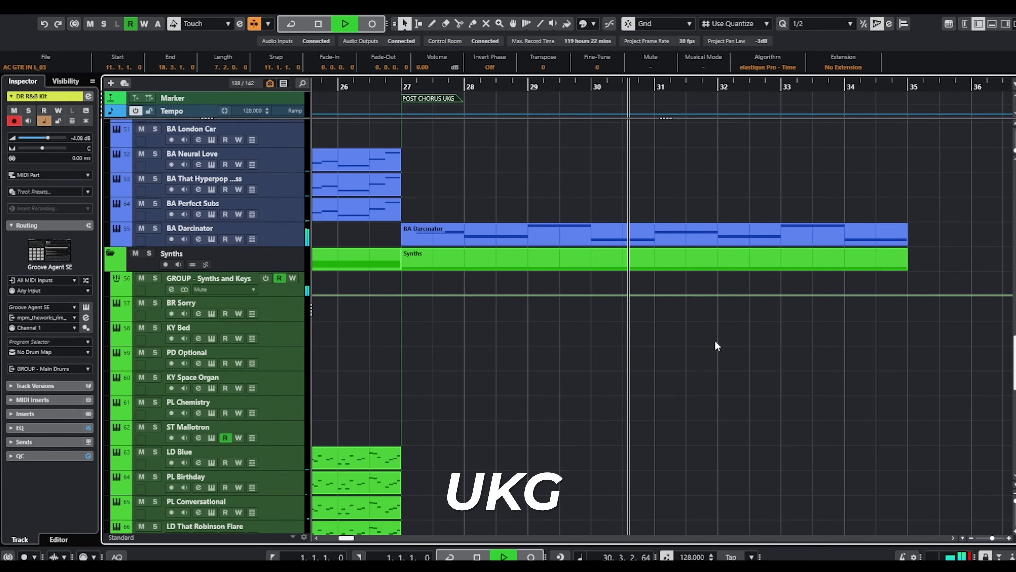
pyautogui.scroll(-7, 715, 340)
pyautogui.scroll(-13, 681, 344)
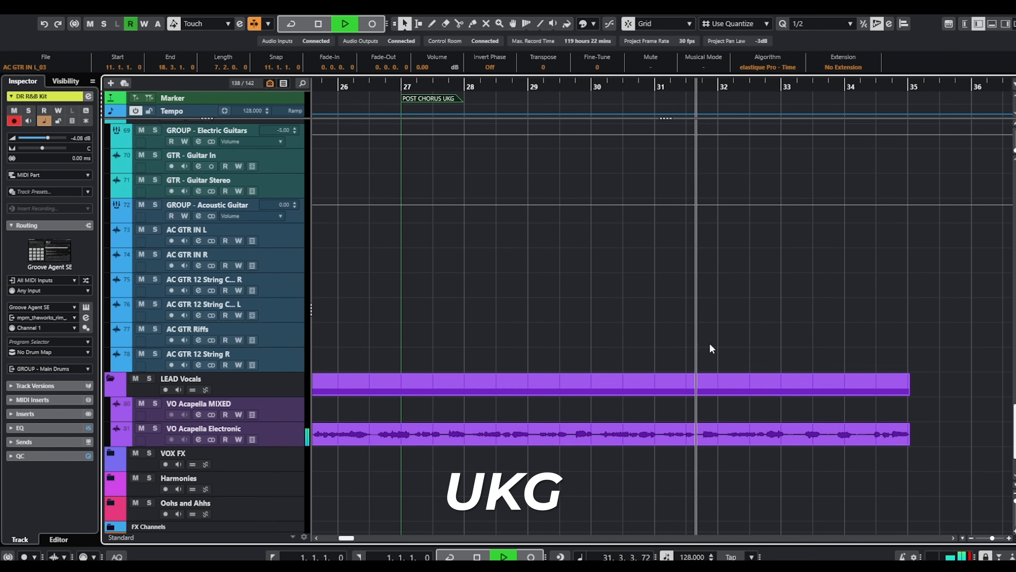
pyautogui.scroll(20, 704, 336)
pyautogui.scroll(20, 707, 335)
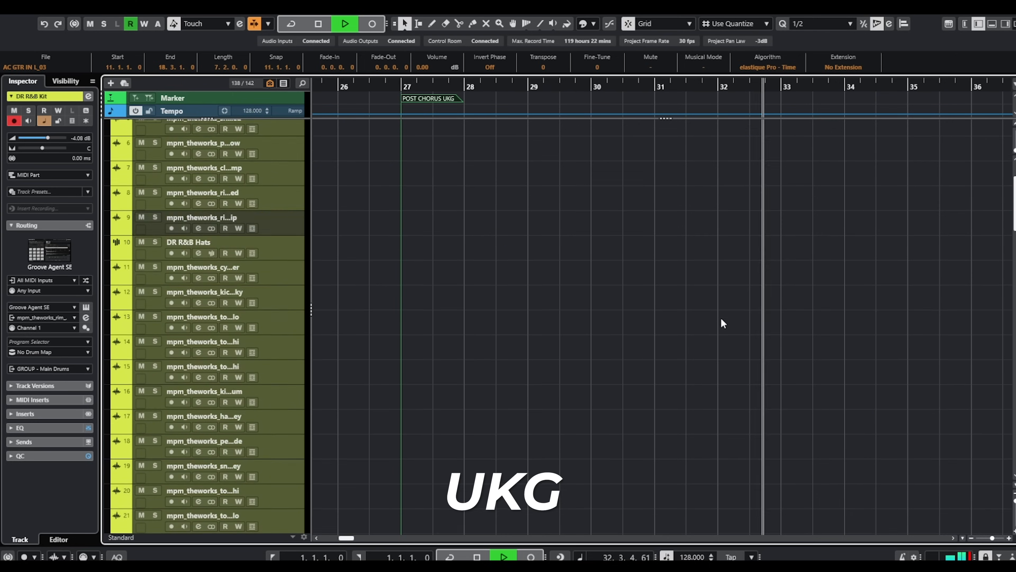